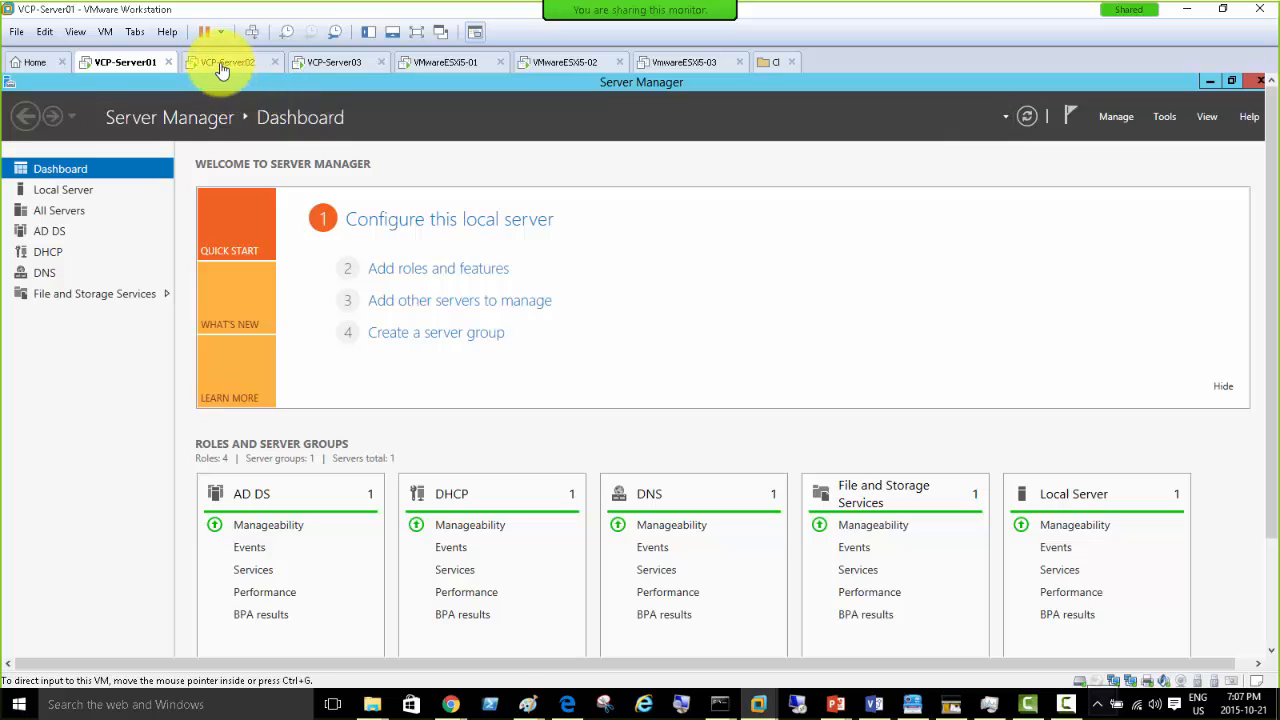
- Switch to the VCP-Server02 virtual machine to reach the vSphere Web Client home page
{"action": "left_click", "coordinate": [218, 62]}
{"action": "left_click", "coordinate": [935, 318]}
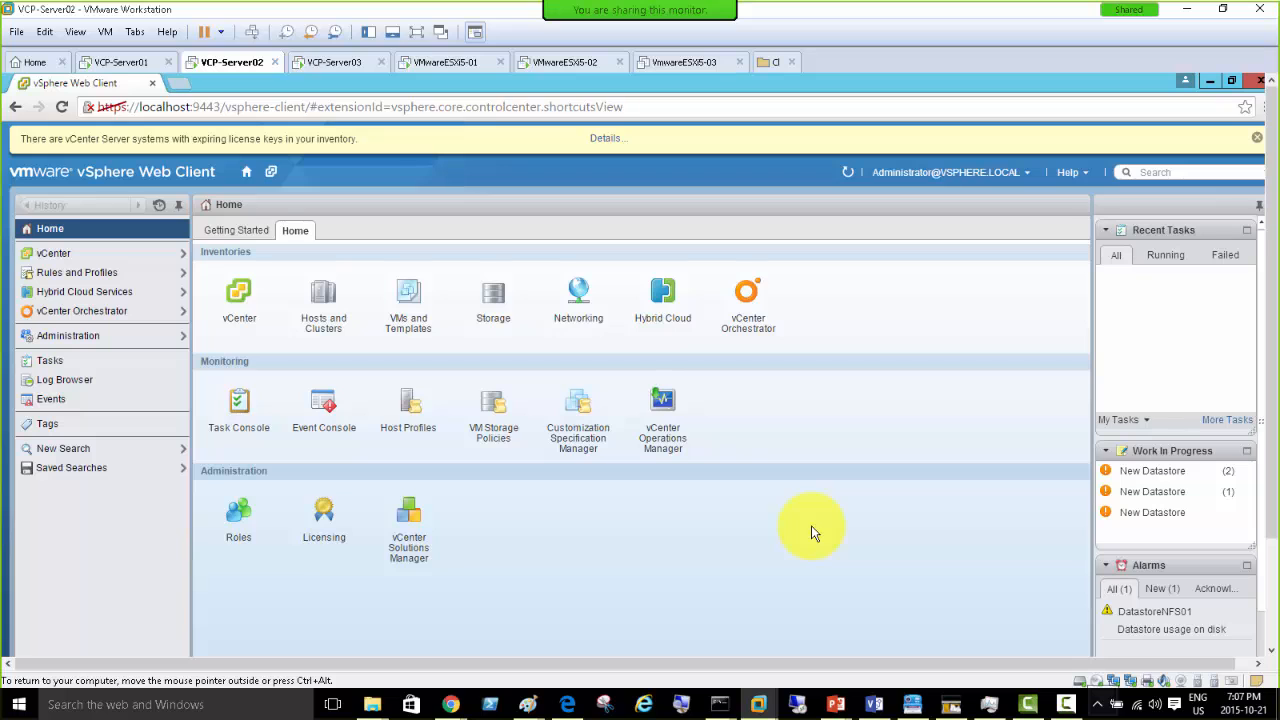
{"action": "left_click", "coordinate": [833, 705]}
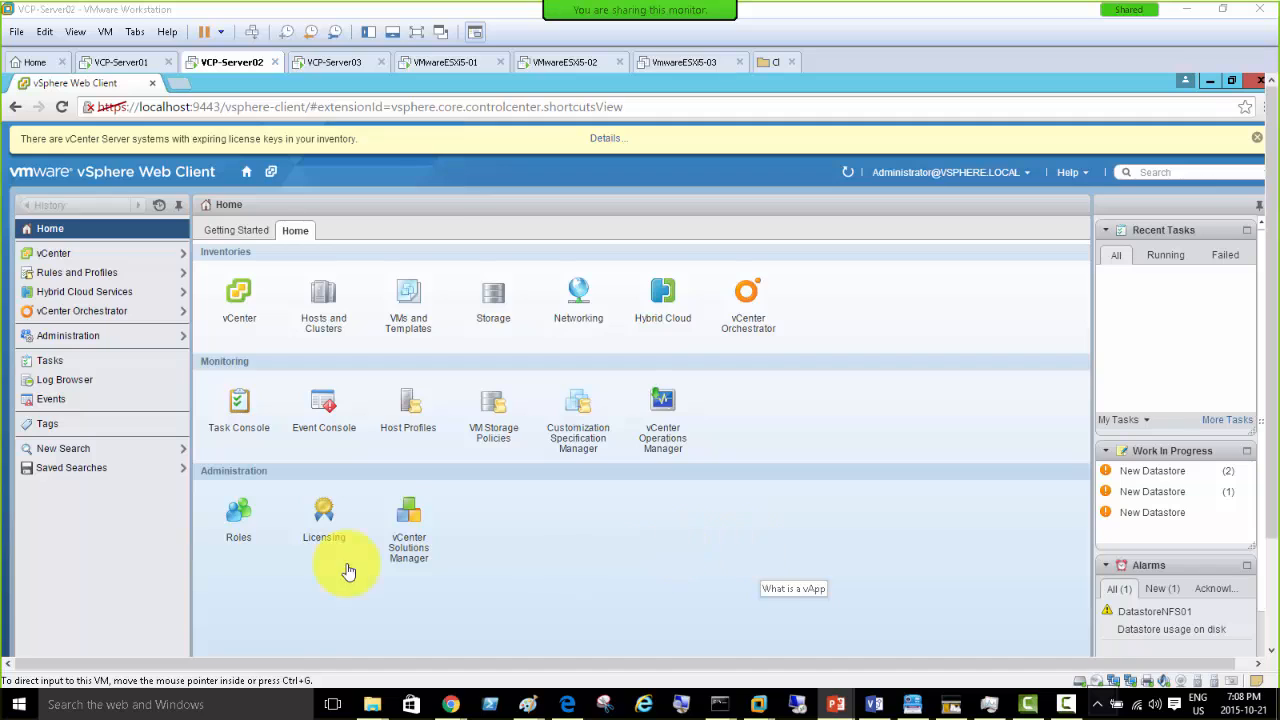
{"action": "left_click", "coordinate": [82, 574]}
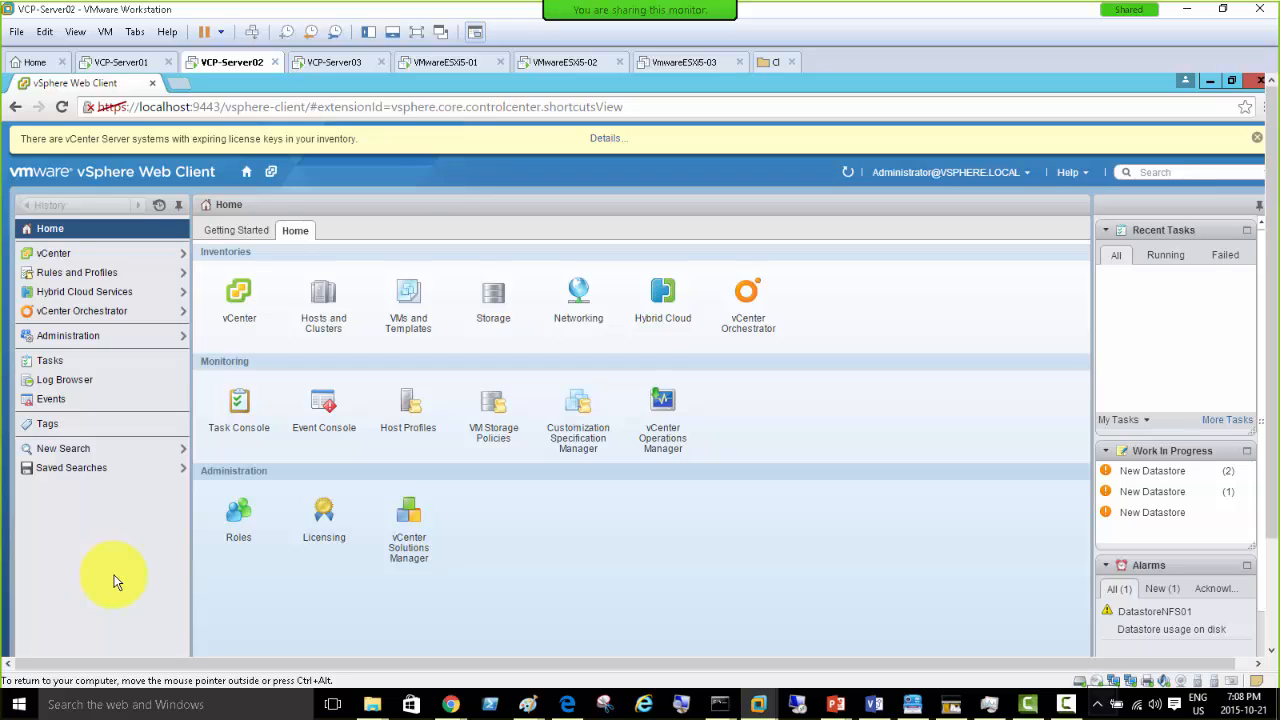
{"action": "left_click", "coordinate": [99, 577]}
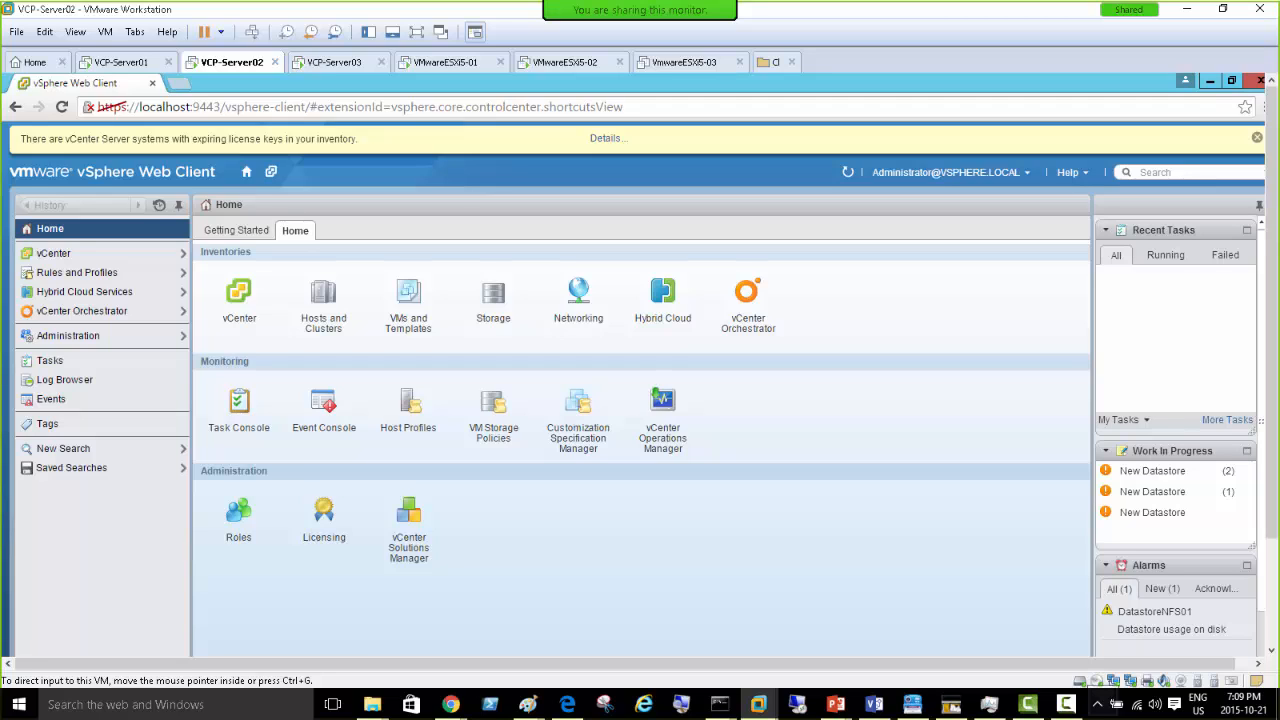
{"action": "key", "text": "alt+Tab"}
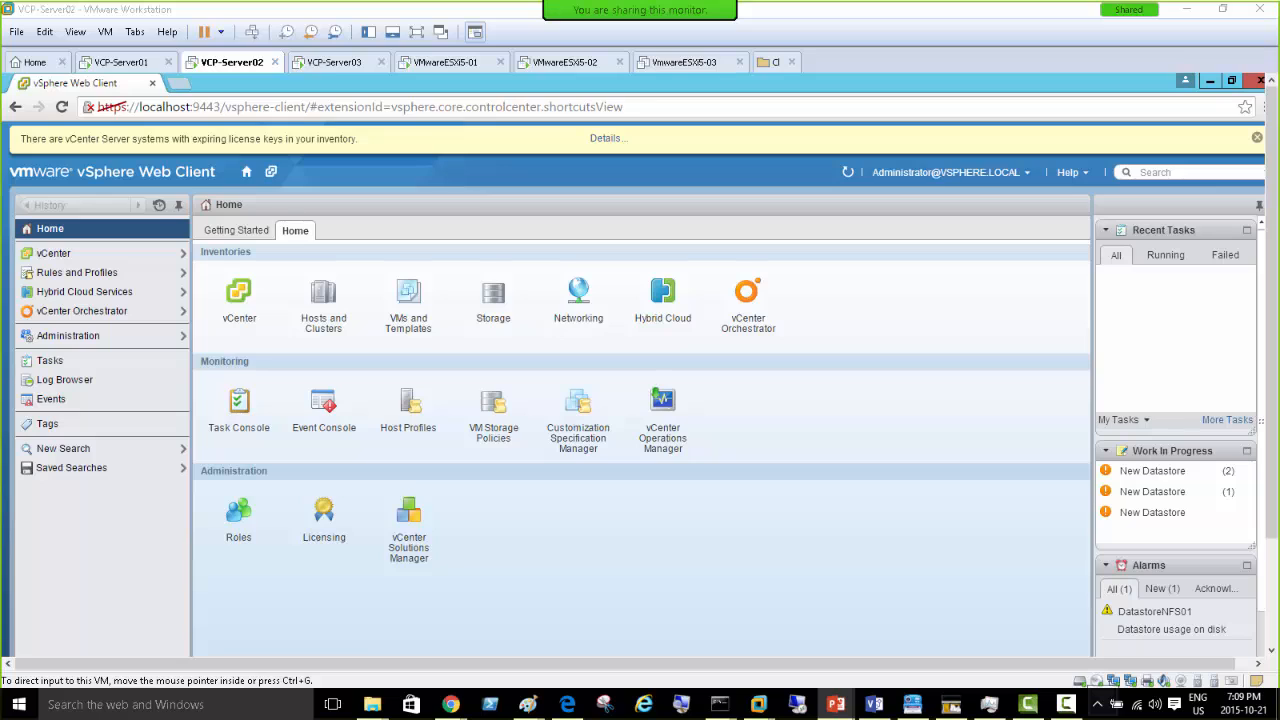
{"action": "key", "text": "alt+Tab"}
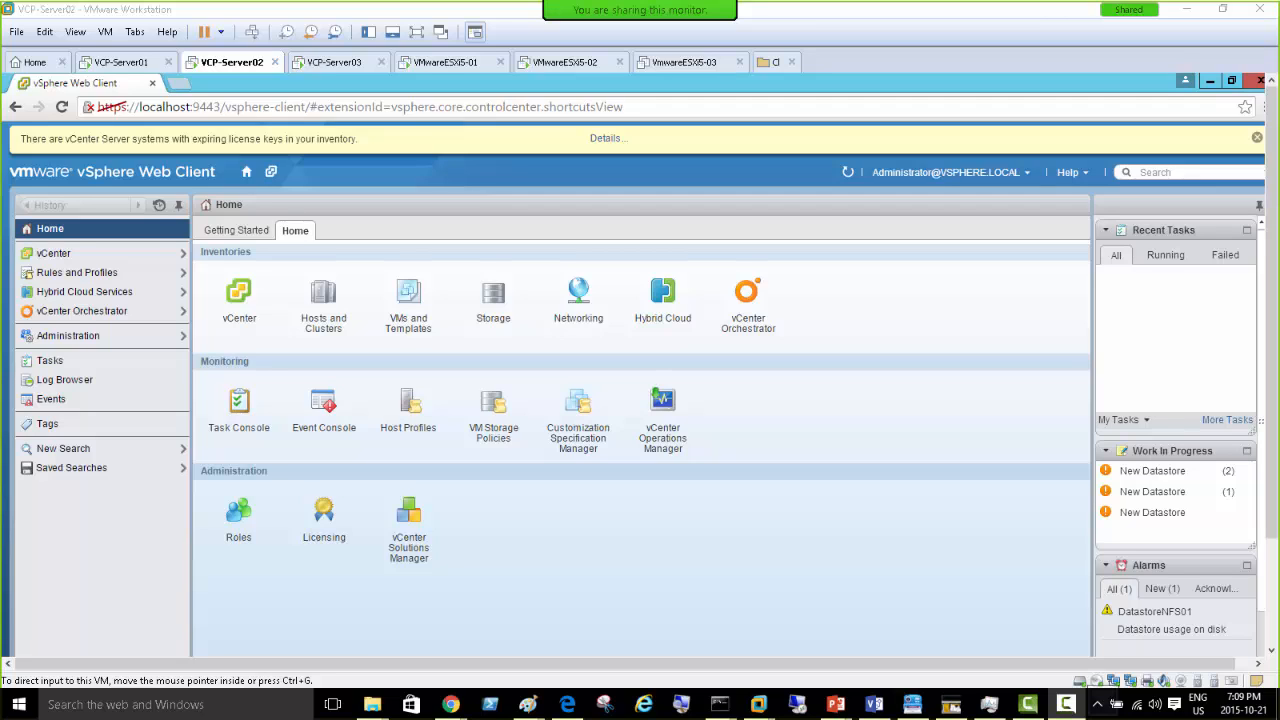
{"action": "key", "text": "alt+Tab"}
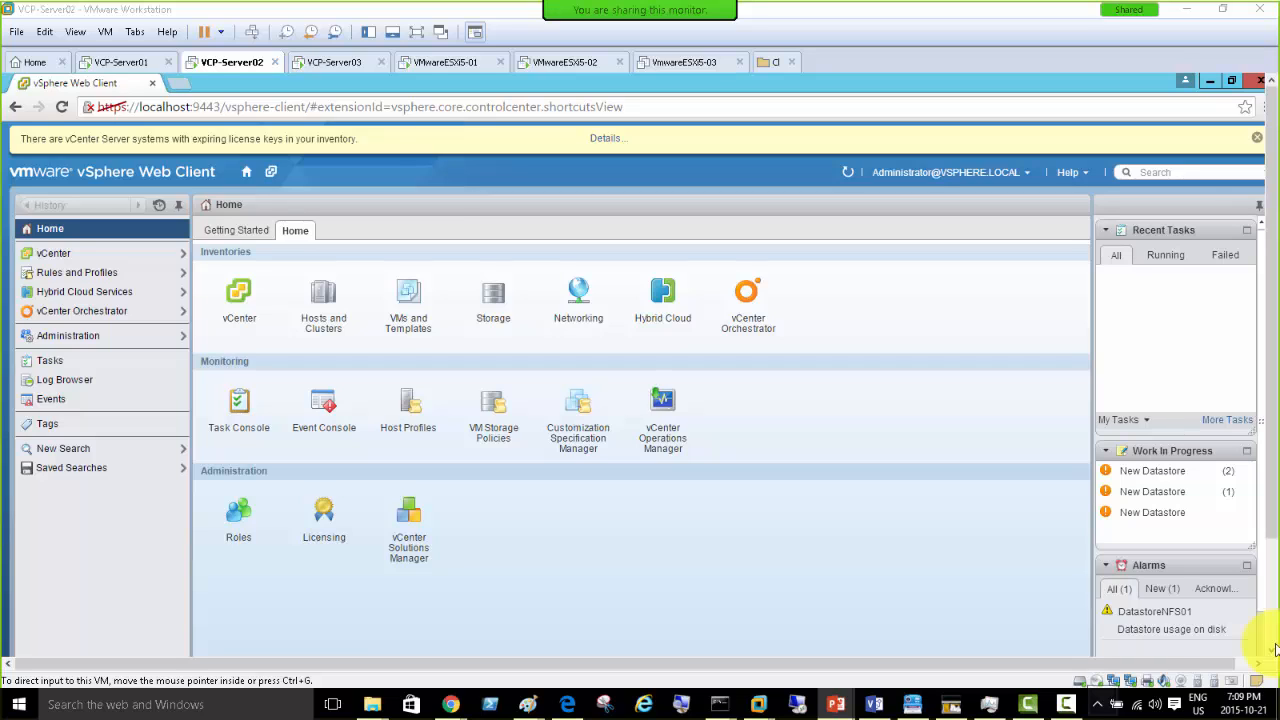
{"action": "left_click", "coordinate": [763, 534]}
- Go to the vCenter inventory and browse the Hosts and Clusters tree
{"action": "left_click", "coordinate": [37, 256]}
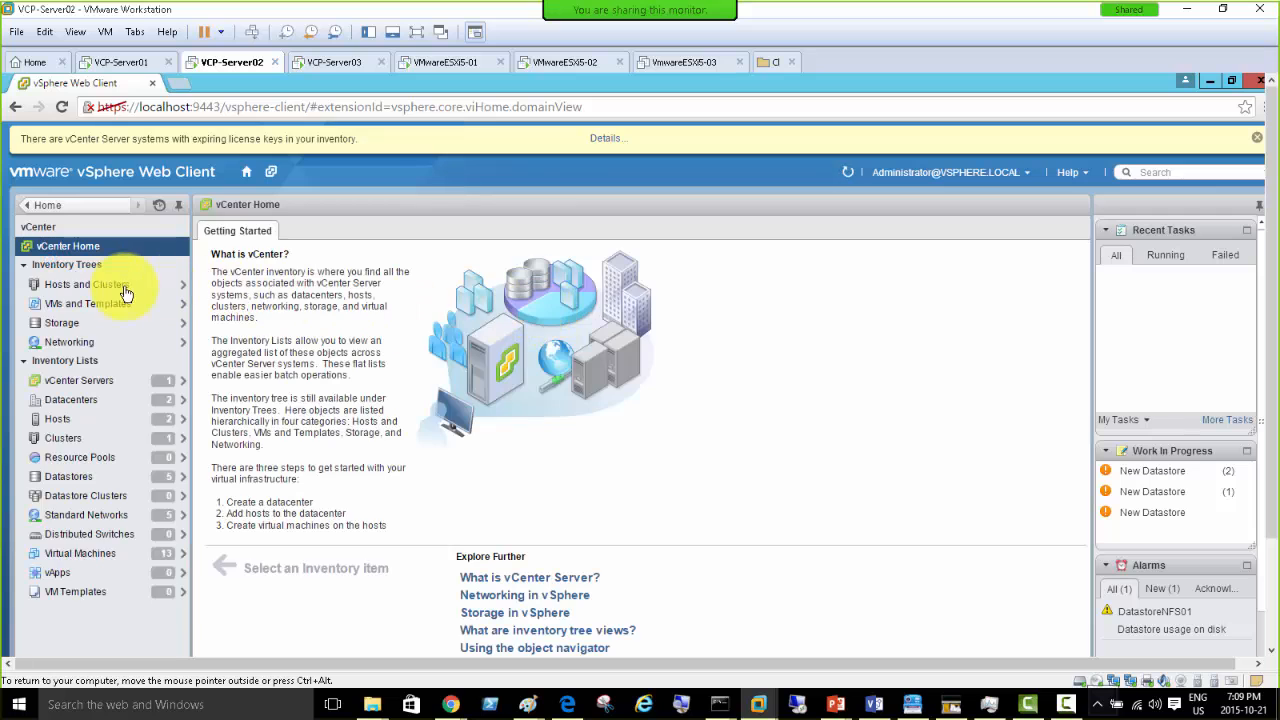
{"action": "left_click", "coordinate": [70, 285]}
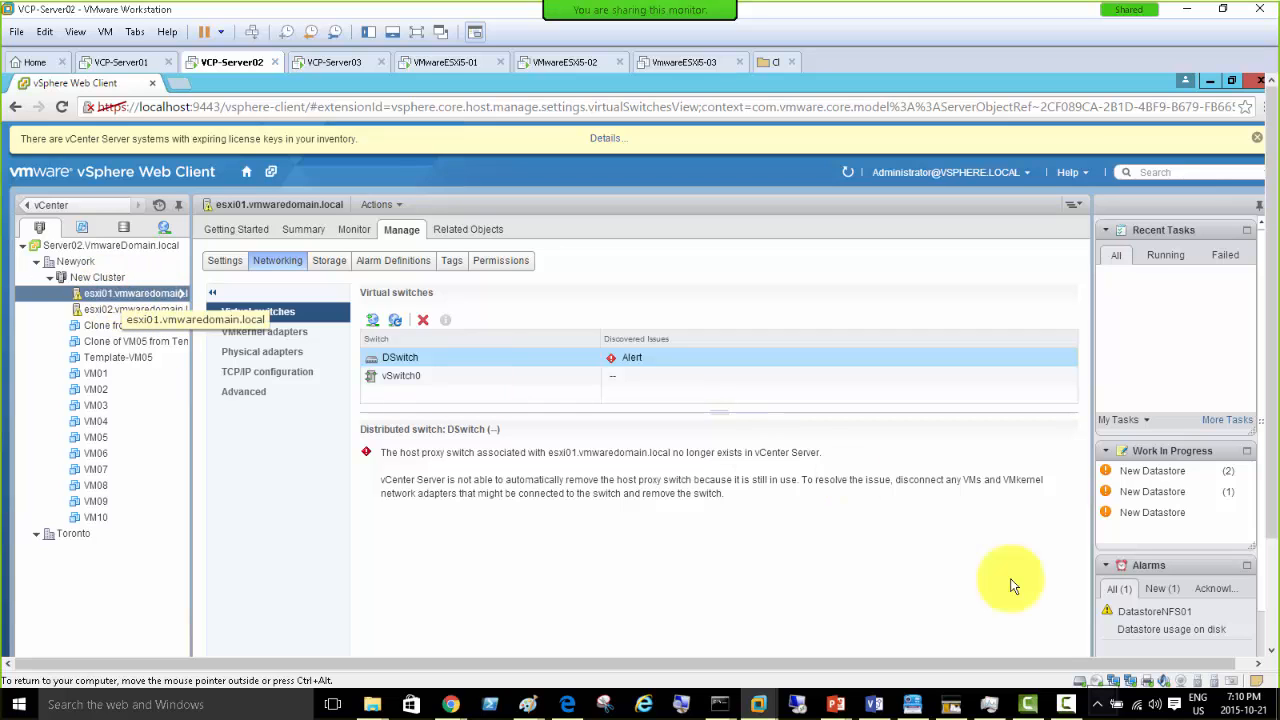
- Enter maintenance mode on esxi01, confirming with OK, then start it on esxi02
{"action": "right_click", "coordinate": [110, 297]}
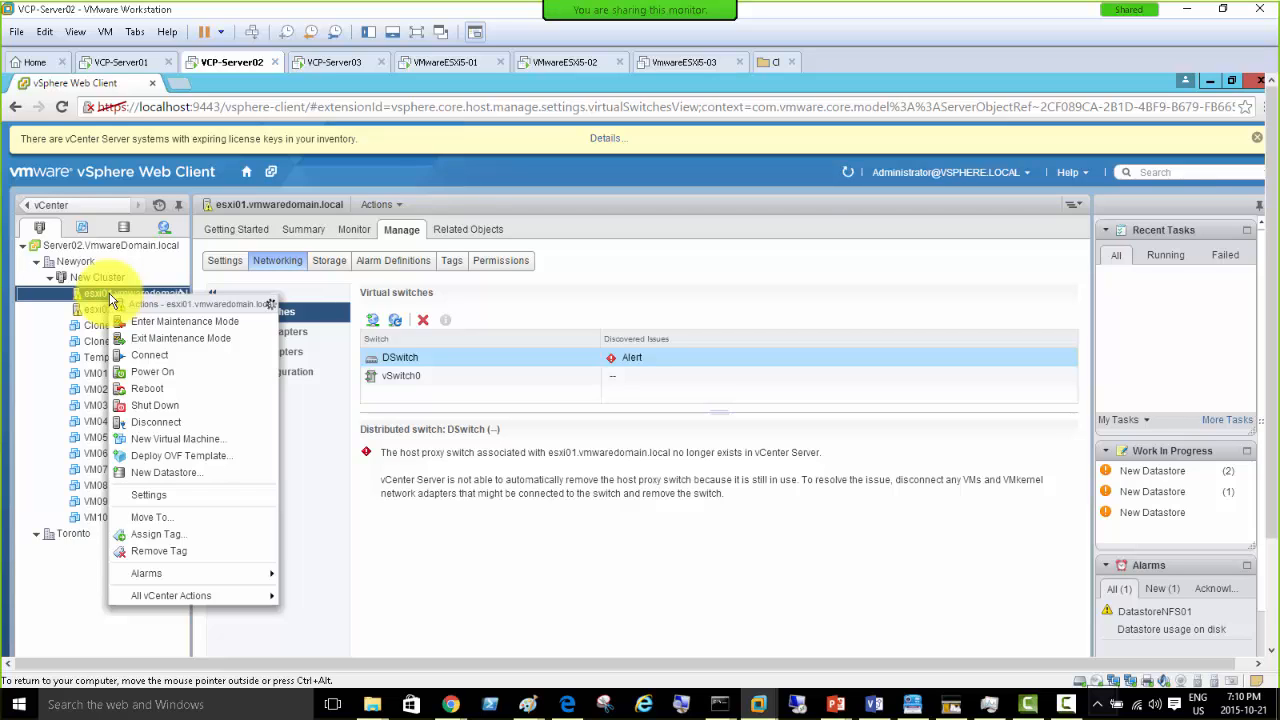
{"action": "left_click", "coordinate": [170, 322]}
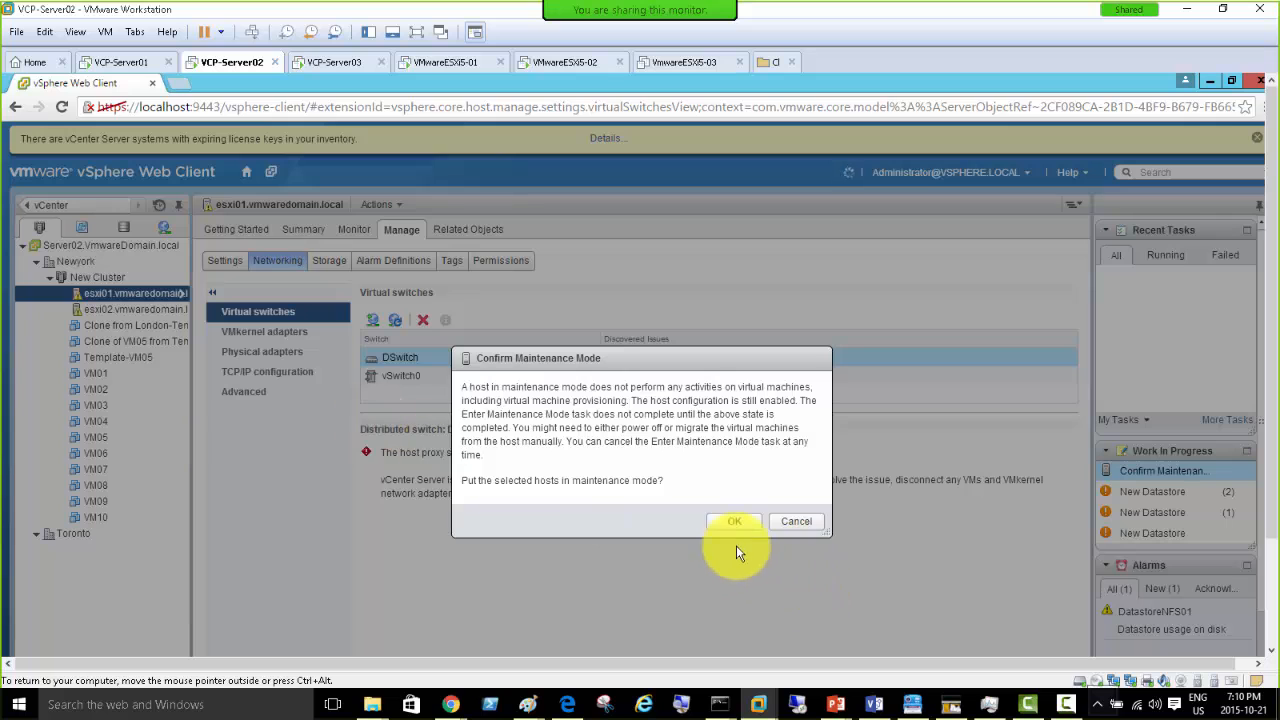
{"action": "left_click", "coordinate": [726, 521]}
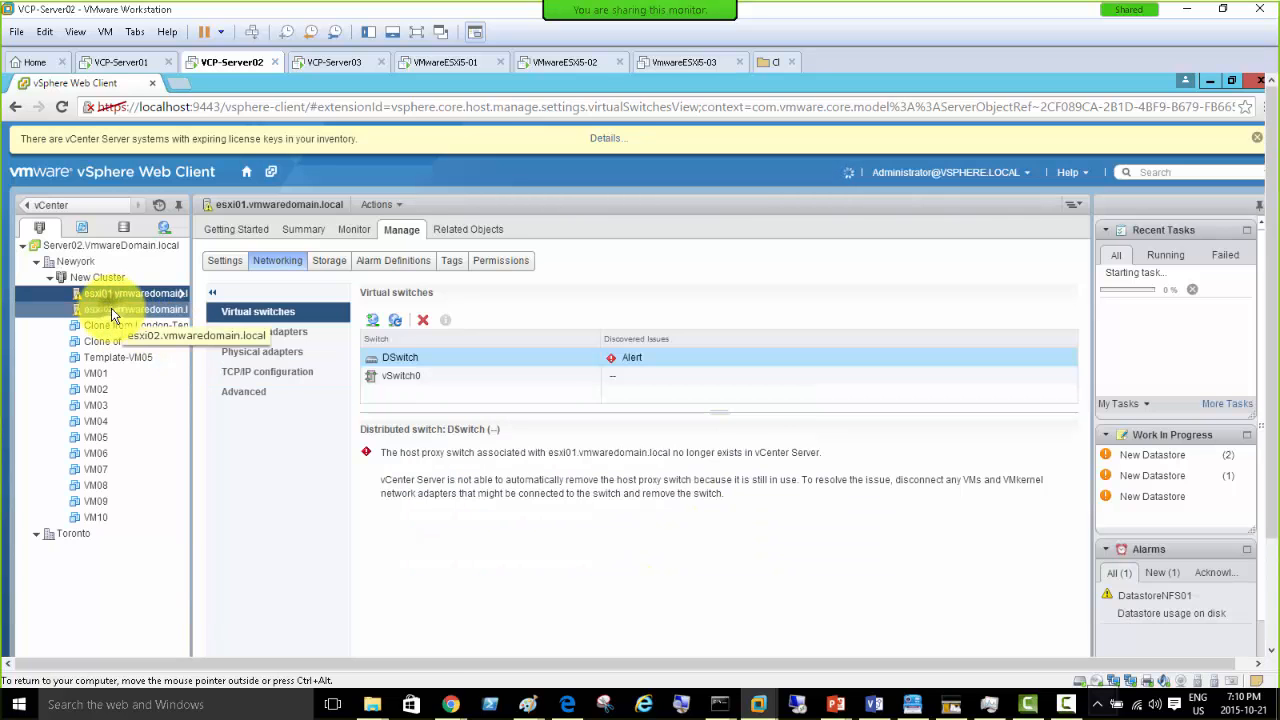
{"action": "right_click", "coordinate": [111, 308]}
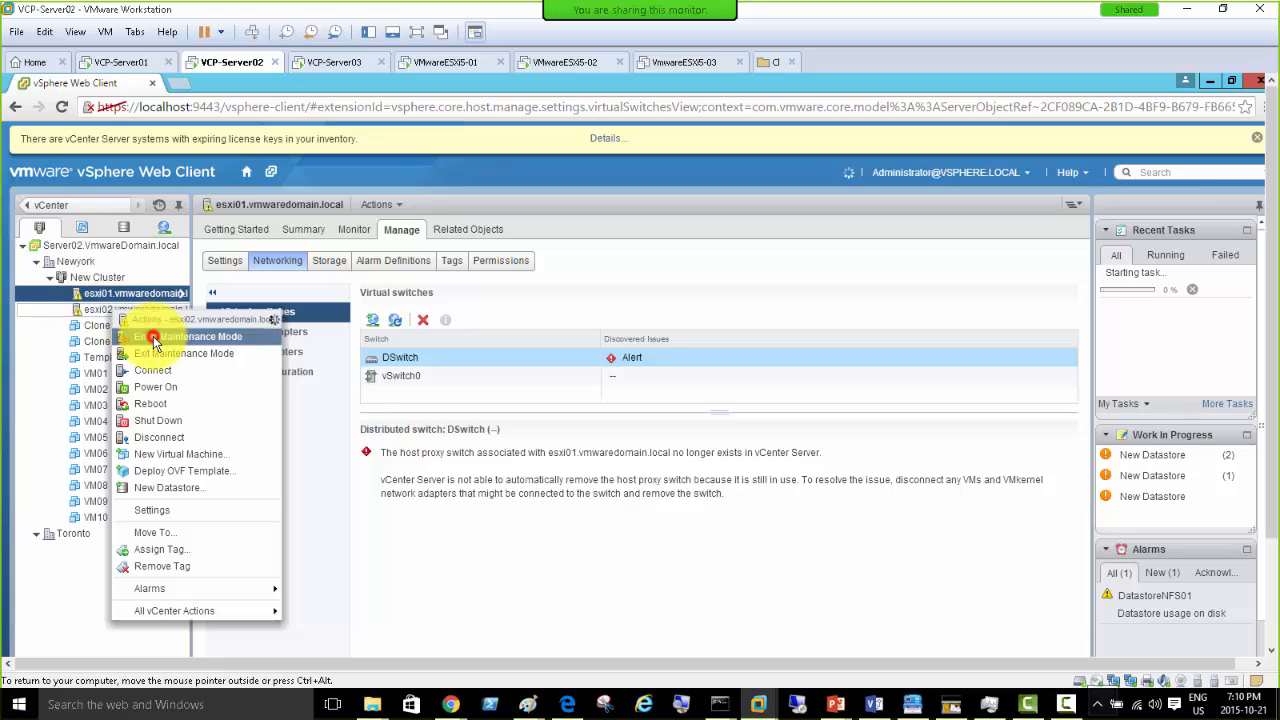
{"action": "left_click", "coordinate": [155, 338]}
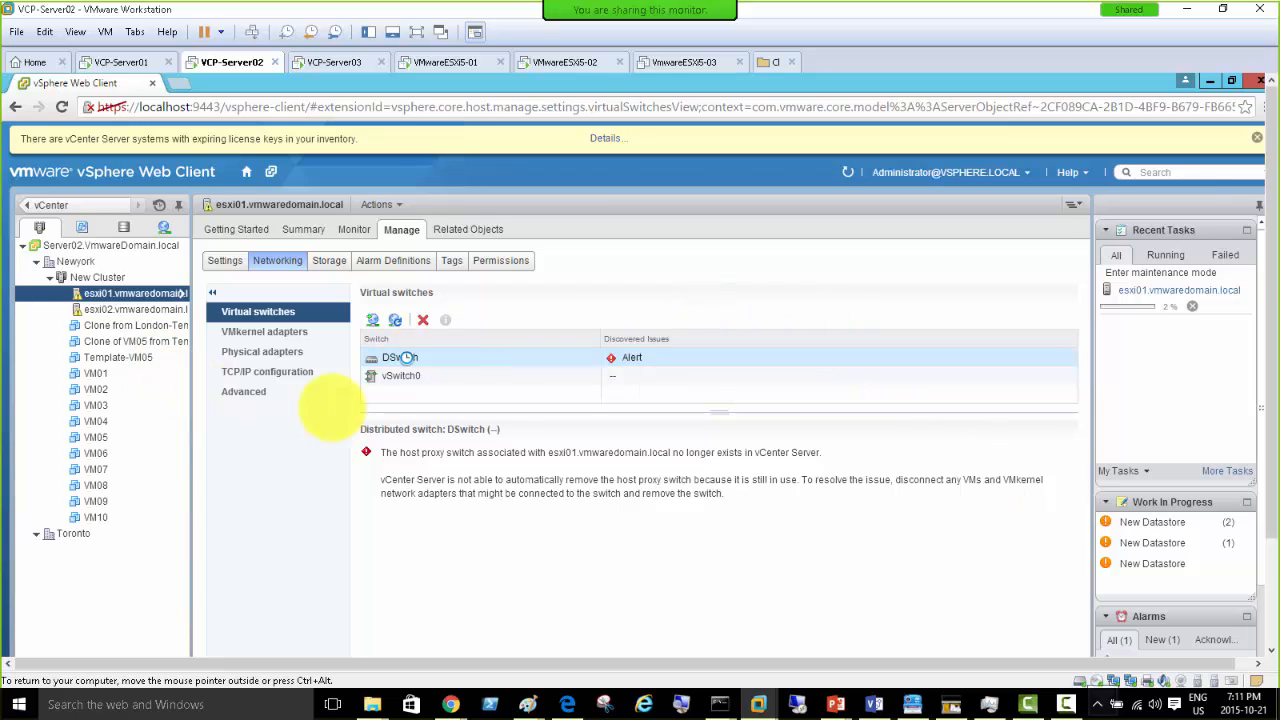
- Bring the PowerPoint window with the 'What is a vApp' slide forward and centre it
{"action": "mouse_move", "coordinate": [835, 708]}
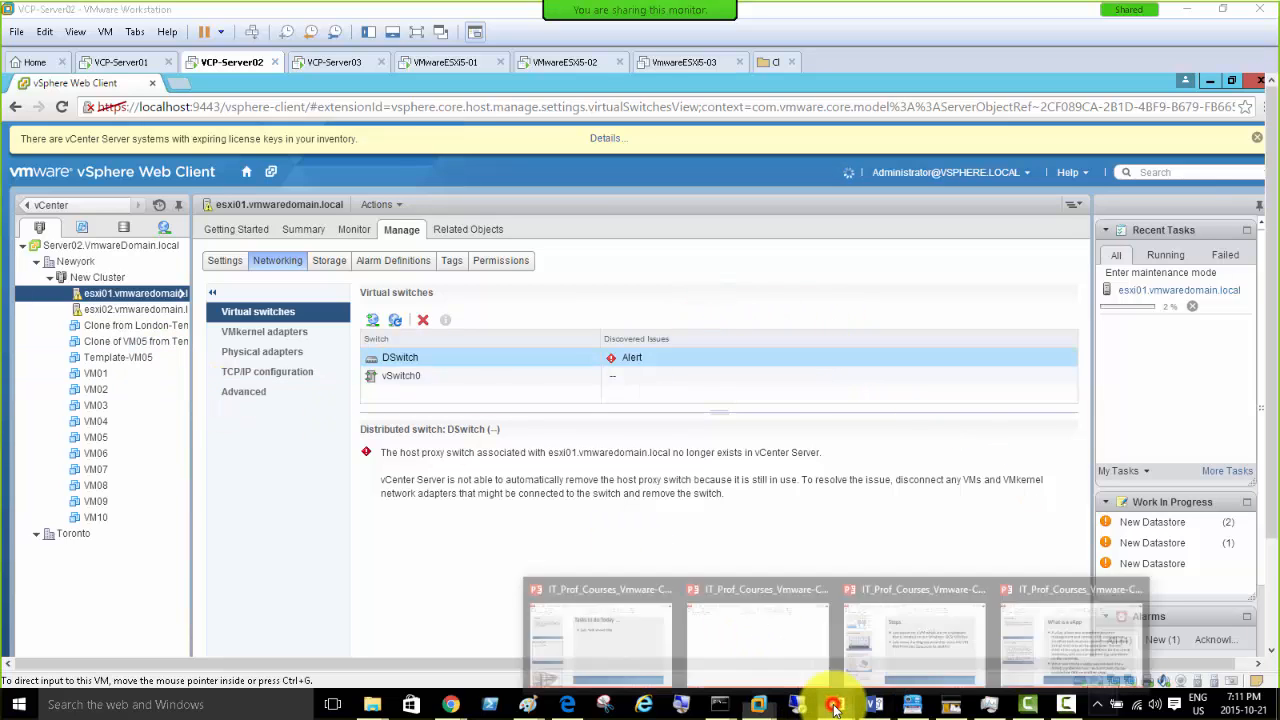
{"action": "left_click", "coordinate": [1087, 632]}
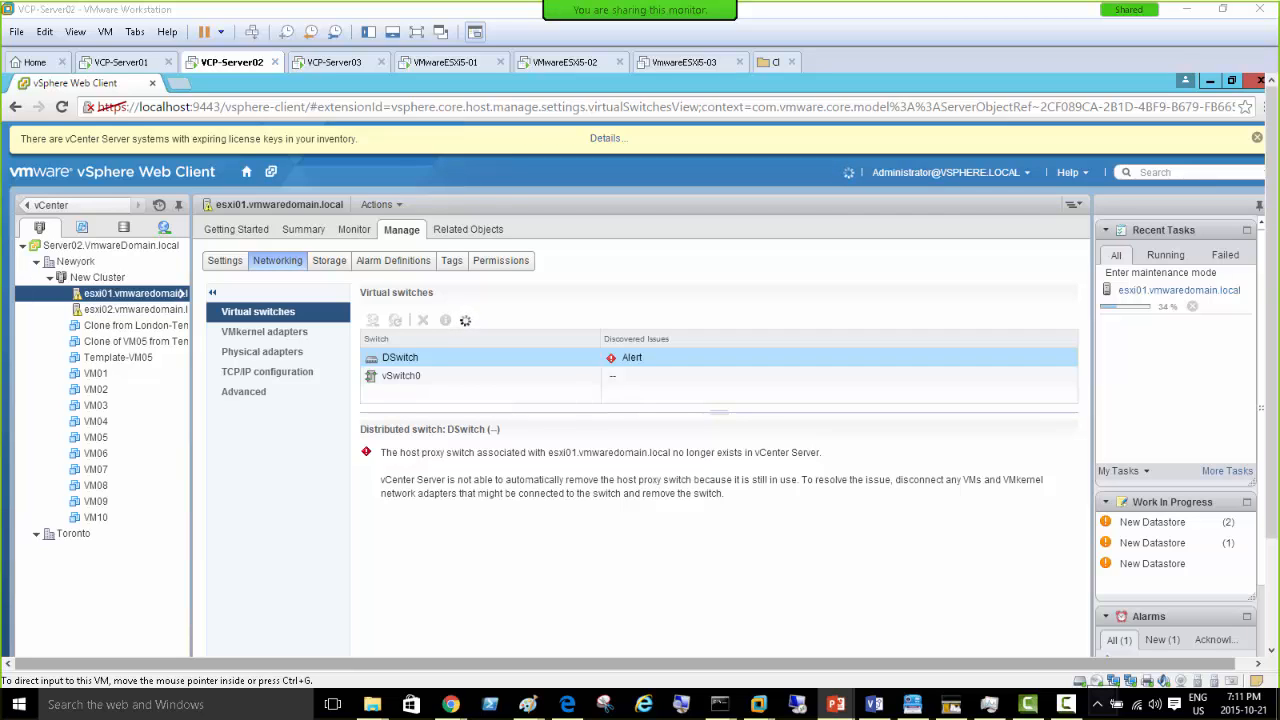
{"action": "left_click_drag", "start_coordinate": [1279, 85], "coordinate": [640, 199]}
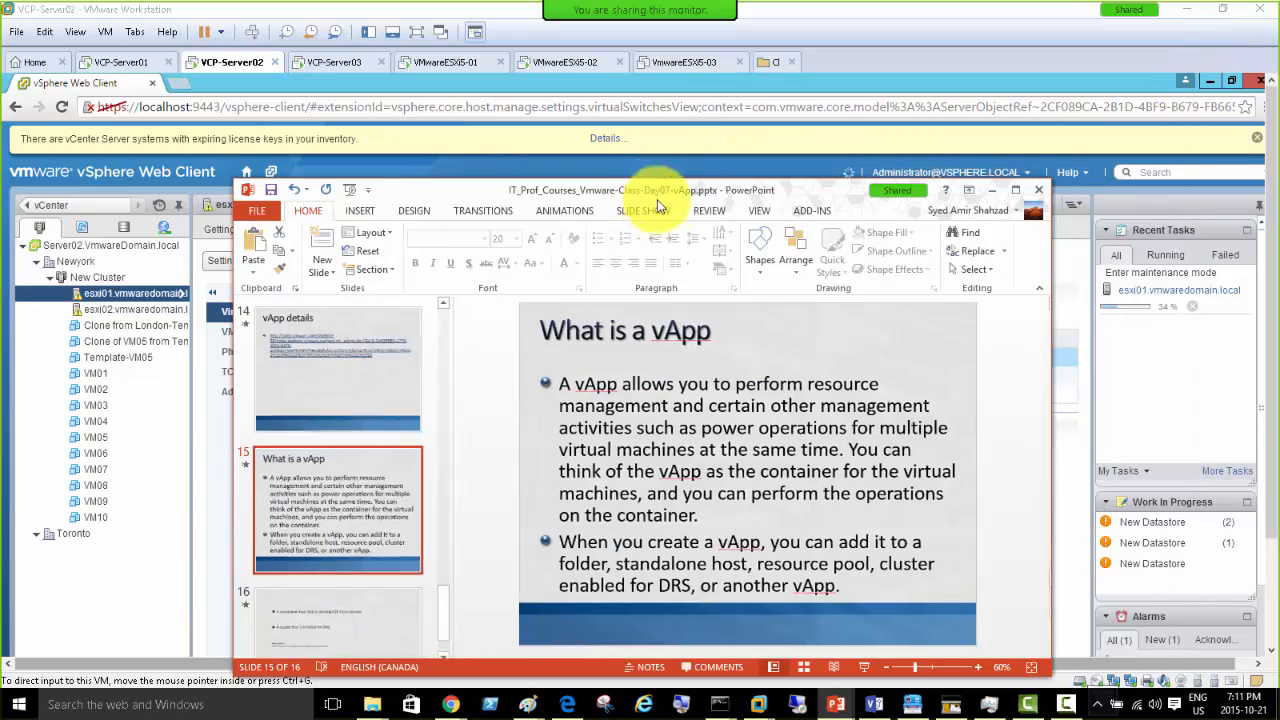
- Maximize the PowerPoint window showing slide 15, 'What is a vApp'
{"action": "double_click", "coordinate": [772, 192]}
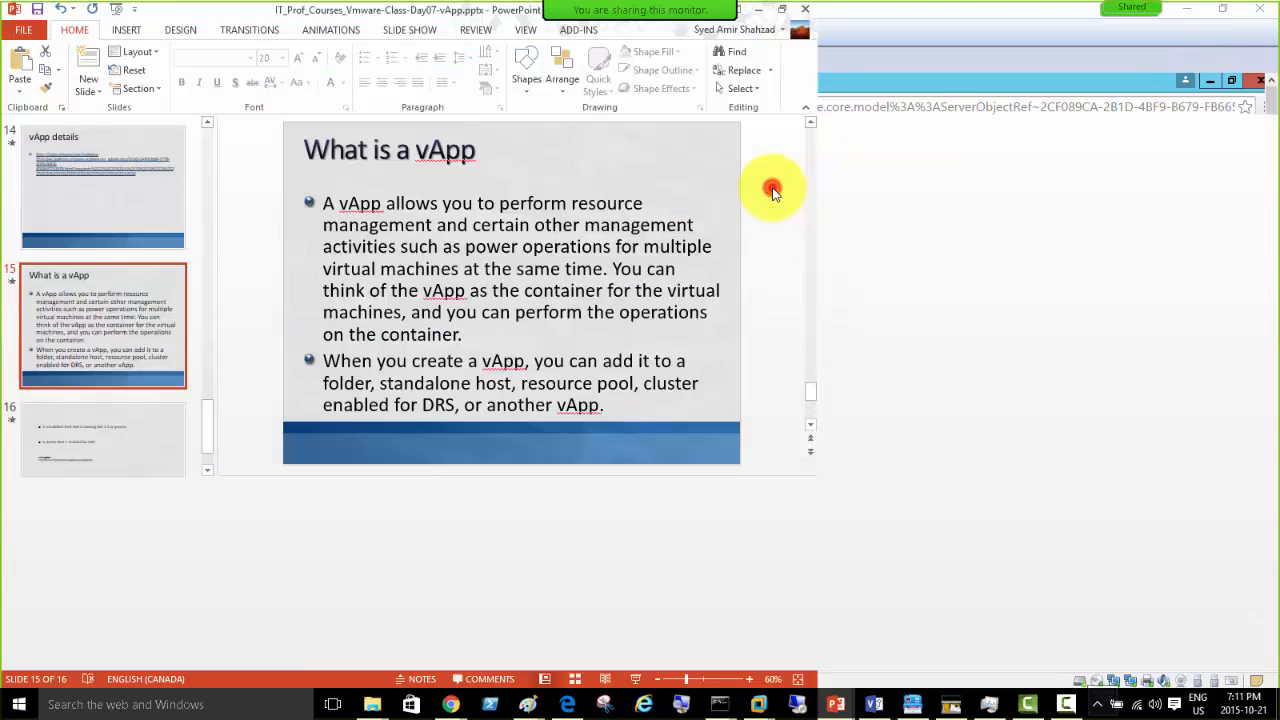
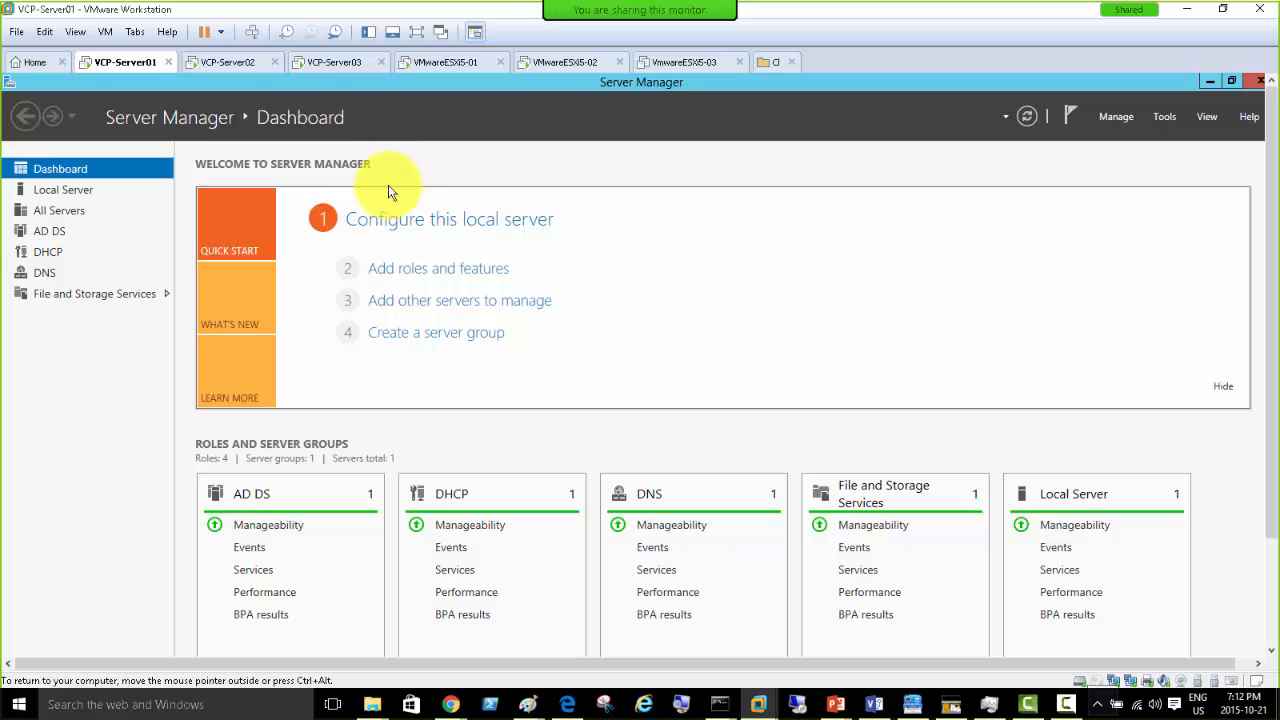
- Show the VM library beside the VCP-Server01 console and widen it so VM names are readable
{"action": "left_click", "coordinate": [368, 32]}
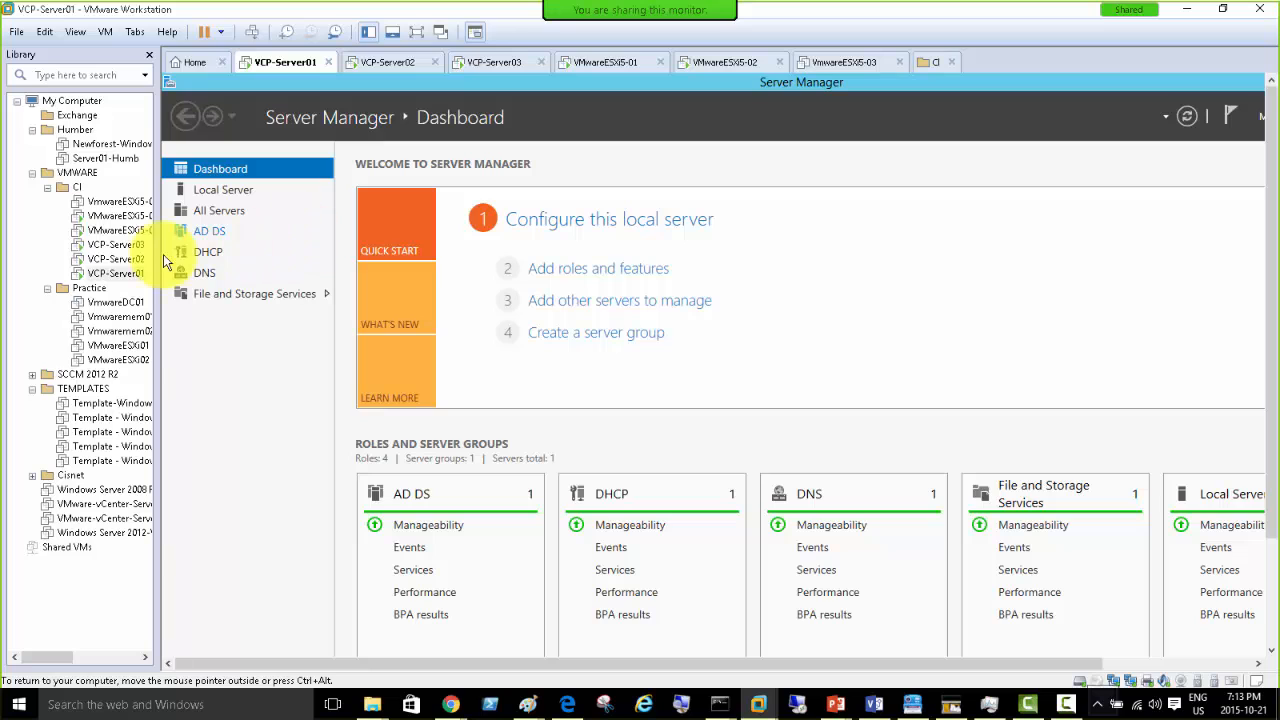
{"action": "left_click_drag", "start_coordinate": [155, 257], "coordinate": [190, 257]}
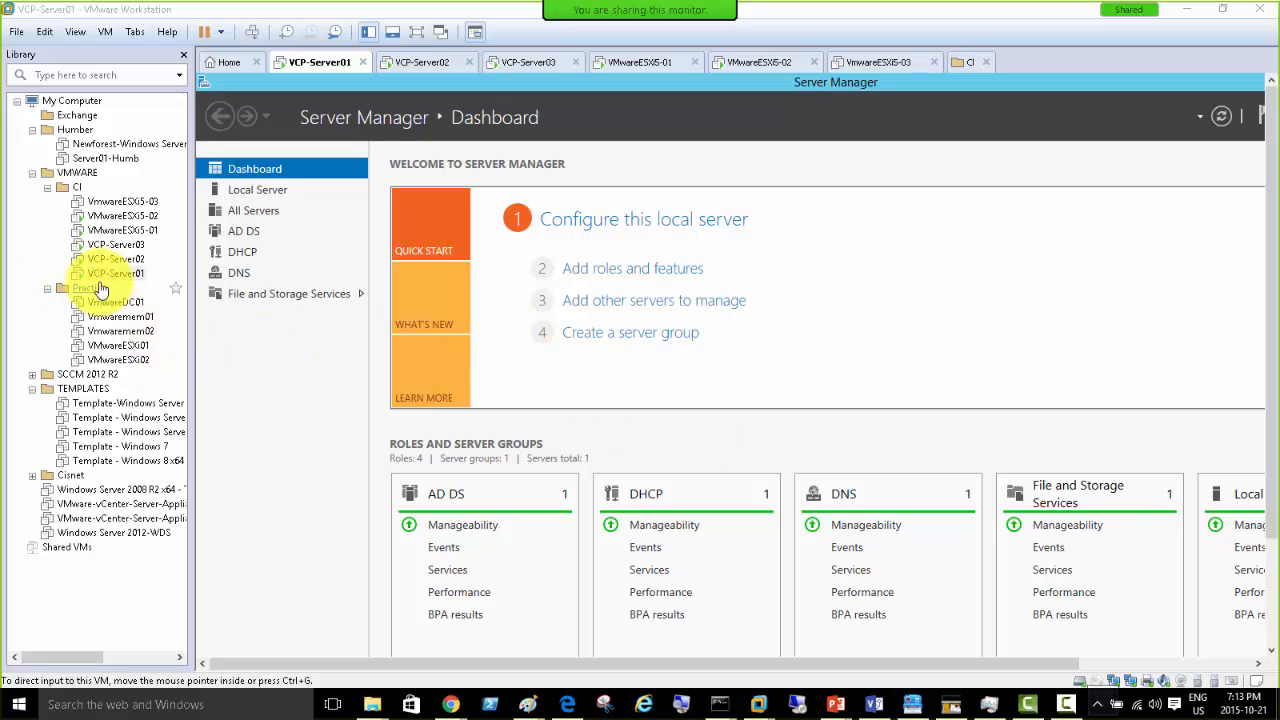
- Open the CI folder, select all six of its VMs, and dismiss their actions menu unused
{"action": "left_click", "coordinate": [78, 190]}
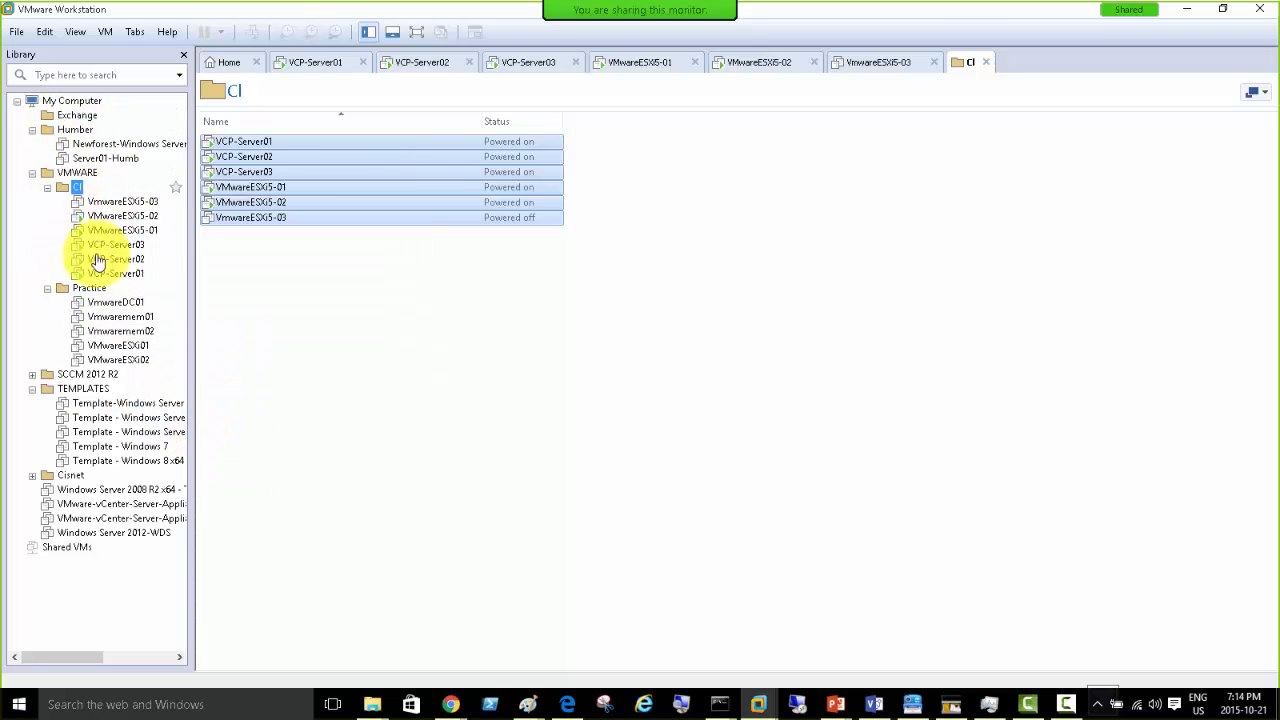
{"action": "left_click", "coordinate": [325, 278]}
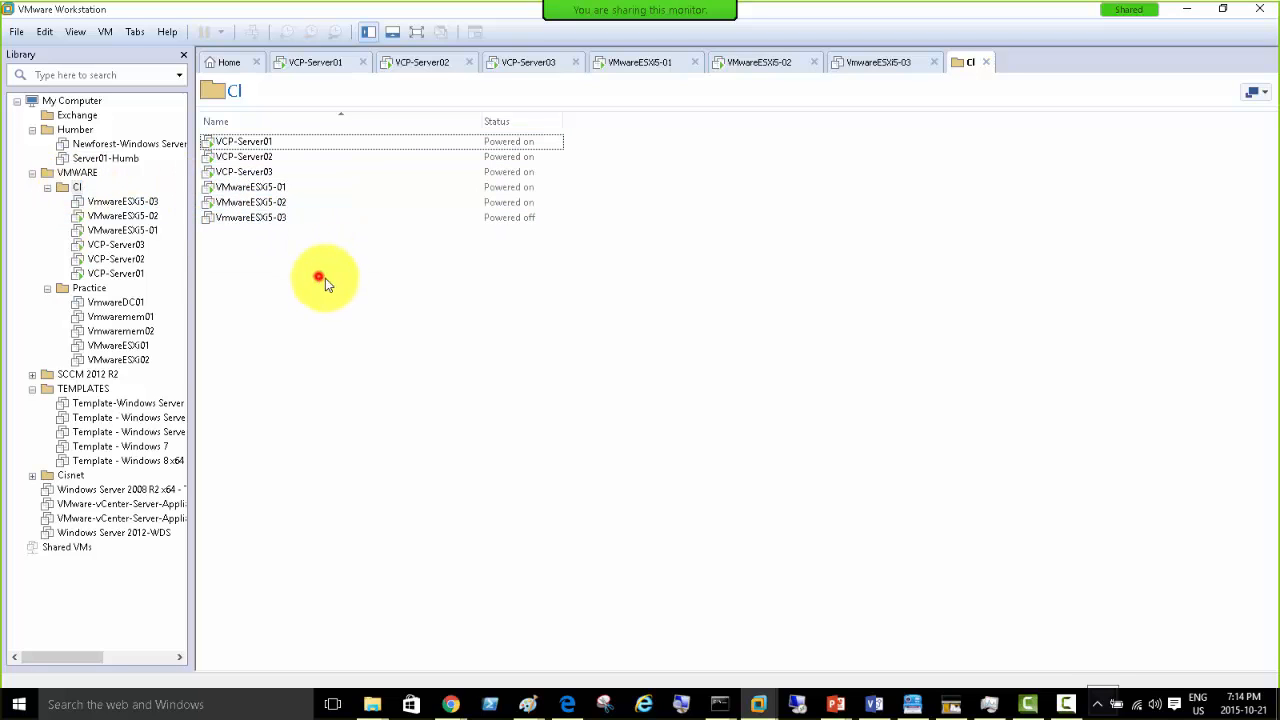
{"action": "left_click_drag", "start_coordinate": [386, 281], "coordinate": [166, 133]}
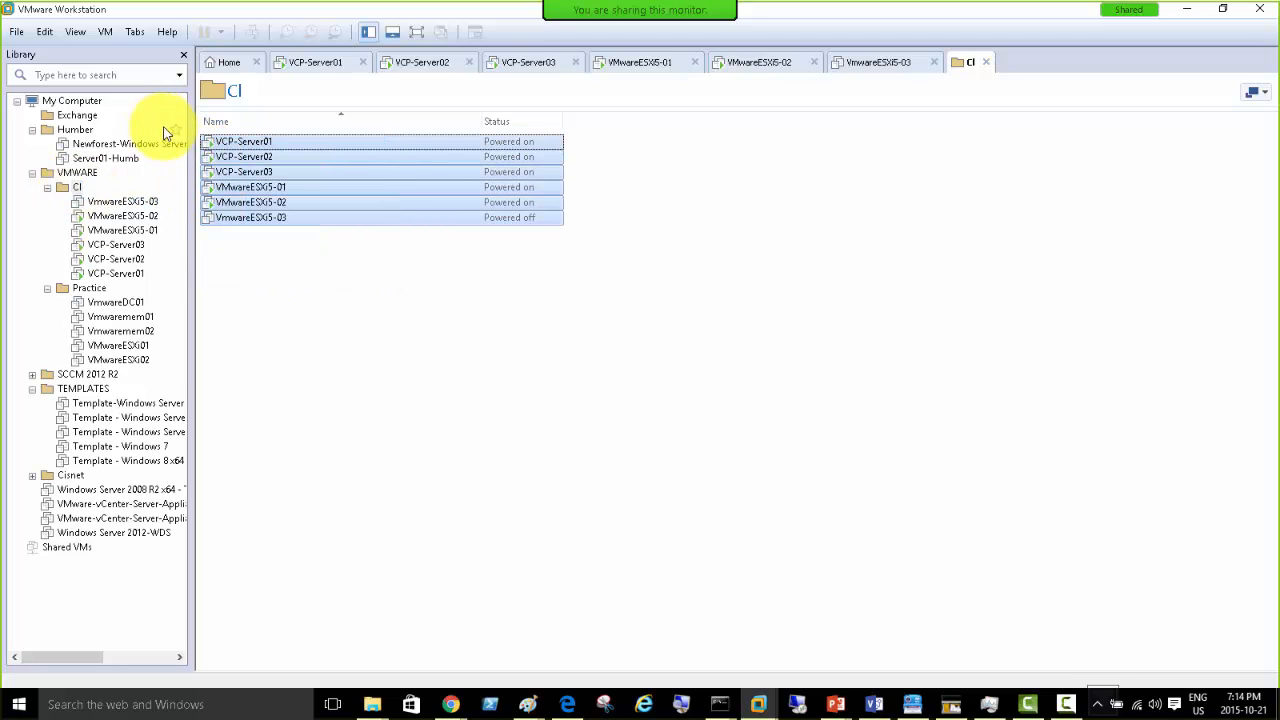
{"action": "right_click", "coordinate": [258, 167]}
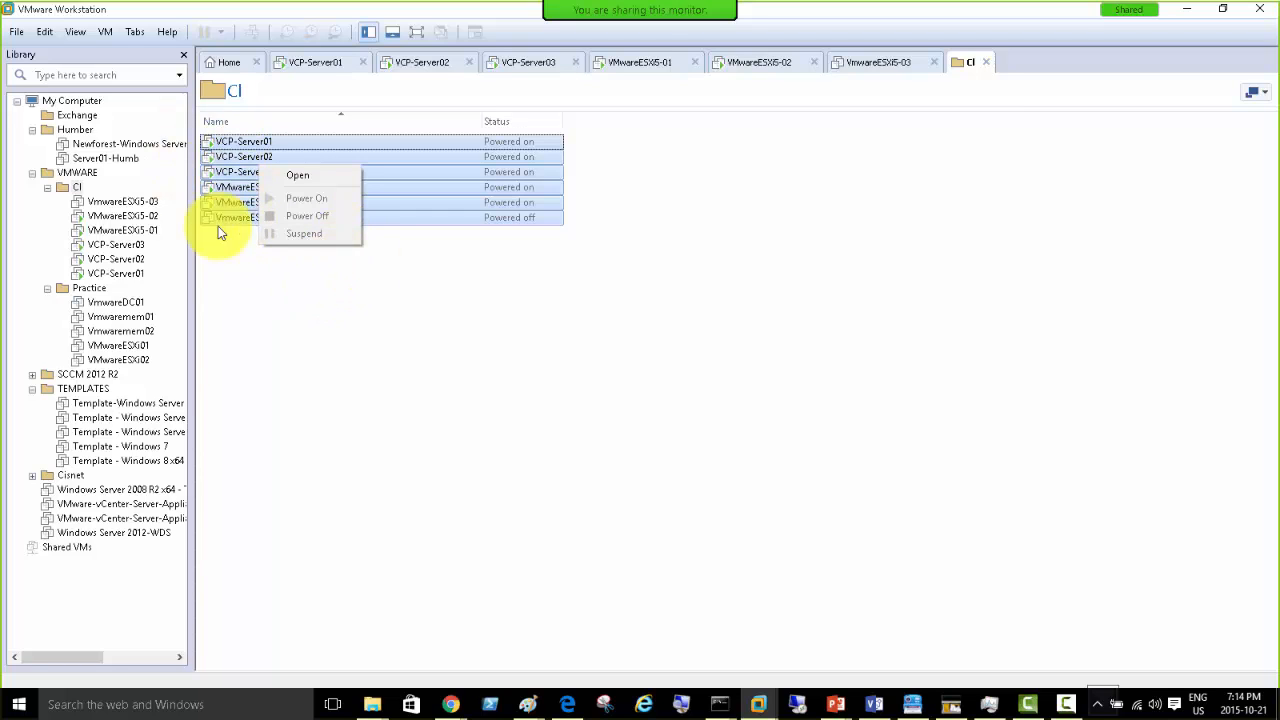
{"action": "left_click", "coordinate": [589, 379]}
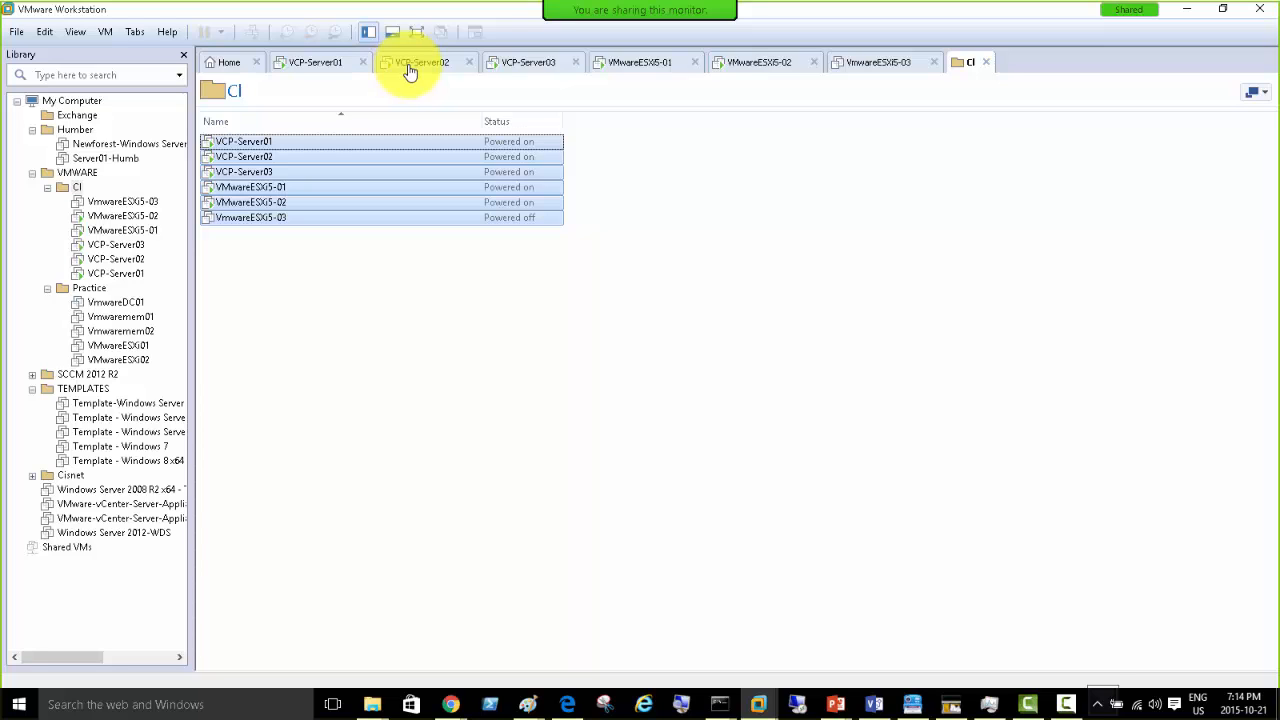
- On the VCP-Server02 console with the library hidden, drag esxi01 from New Cluster onto Newyork
{"action": "left_click", "coordinate": [409, 68]}
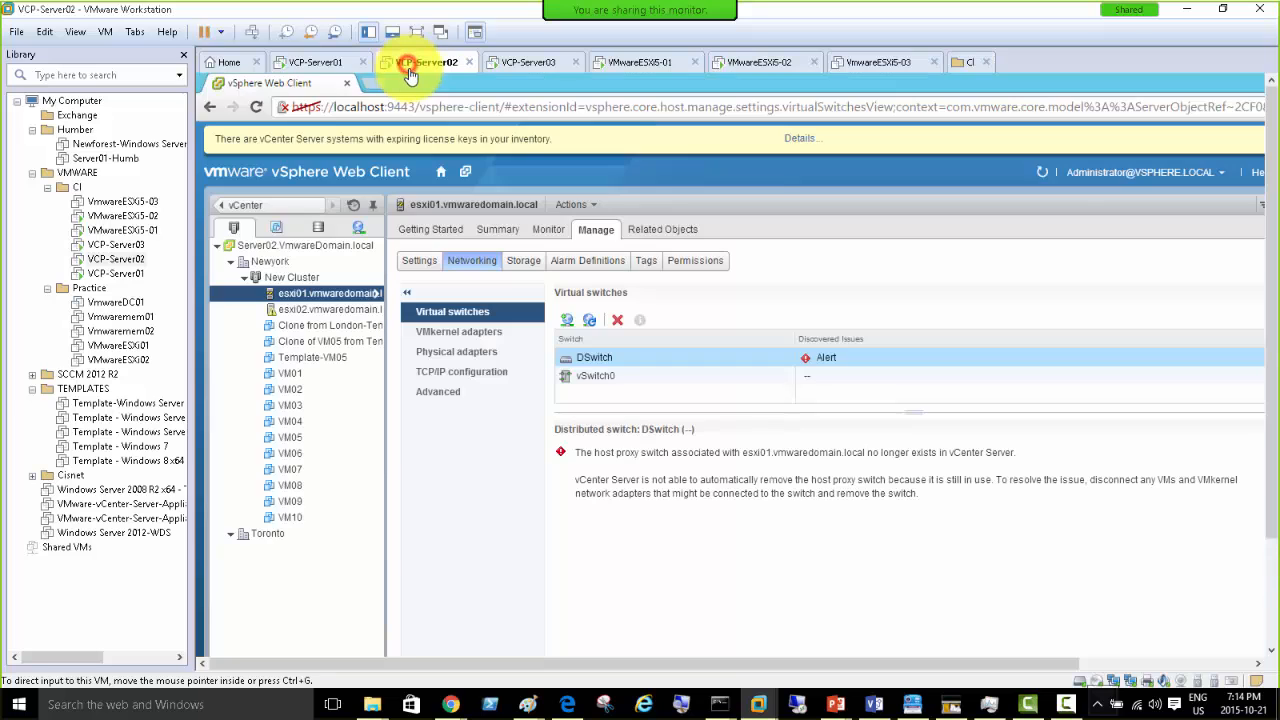
{"action": "left_click", "coordinate": [184, 55]}
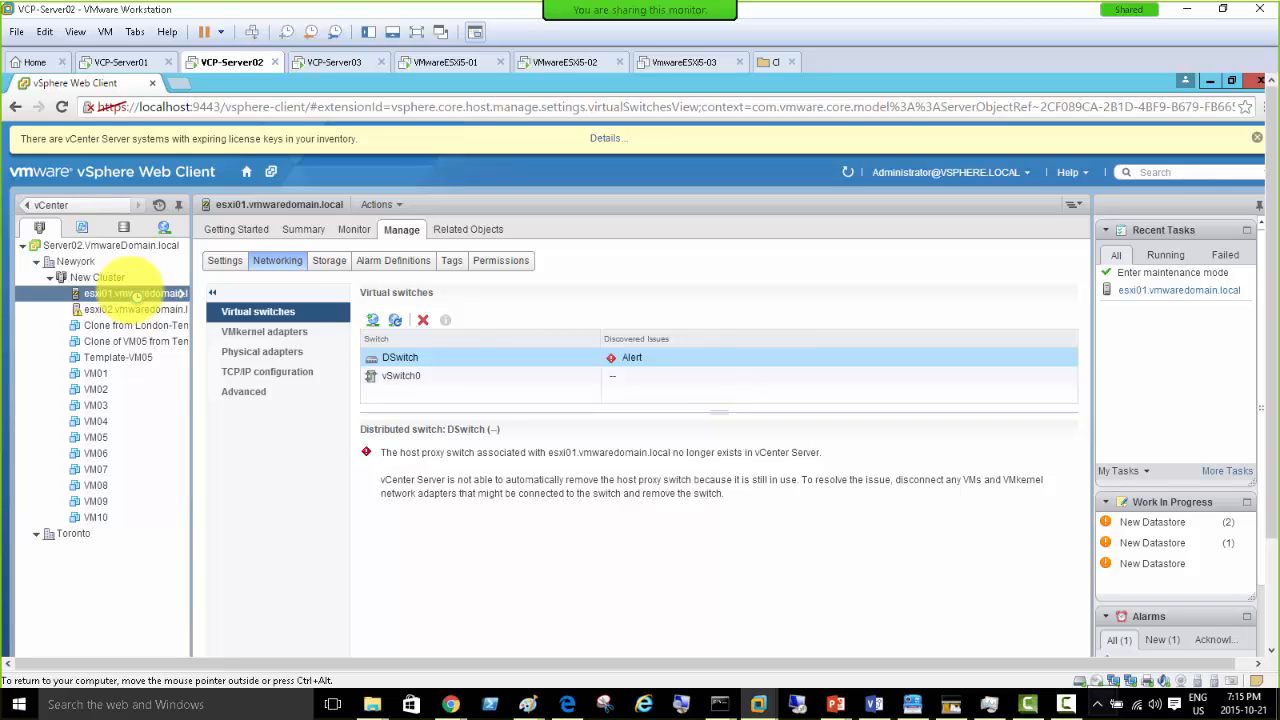
{"action": "left_click", "coordinate": [129, 311], "text": "ctrl"}
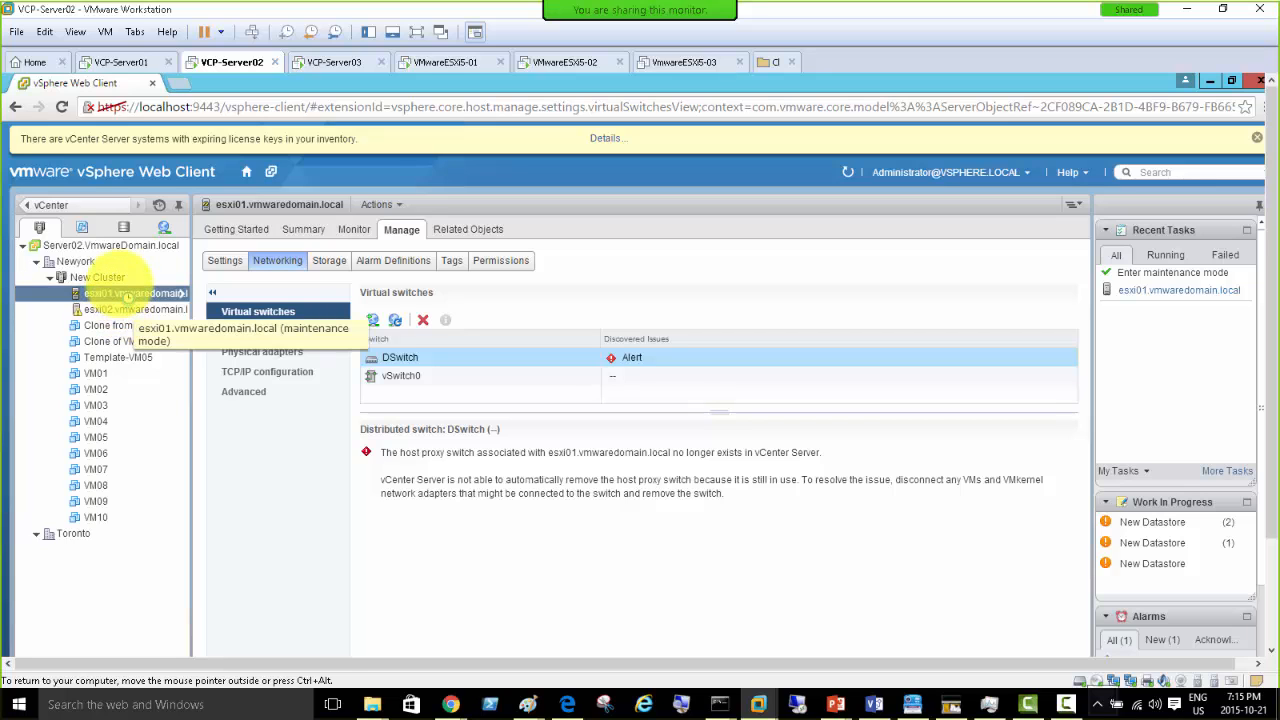
{"action": "left_click", "coordinate": [125, 293]}
{"action": "left_click_drag", "start_coordinate": [122, 293], "coordinate": [85, 267]}
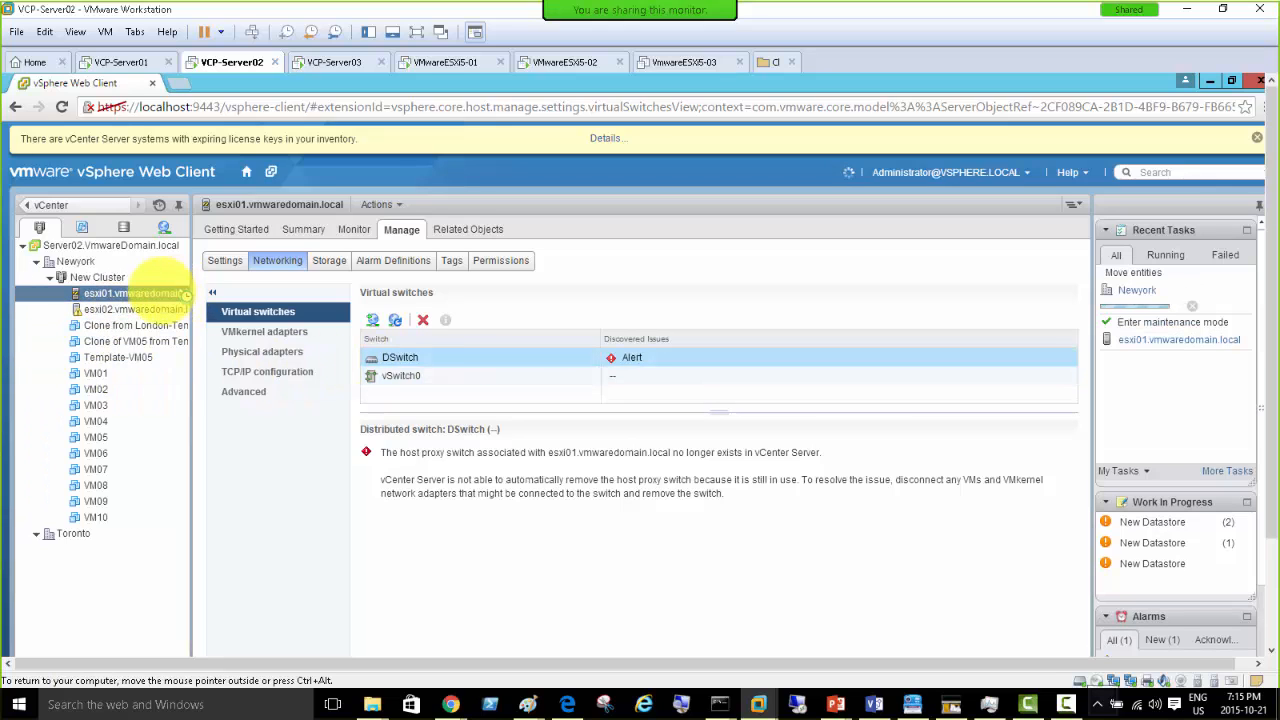
- Enter maintenance mode on esxi02, confirming with OK, then try dragging it onto Newyork
{"action": "right_click", "coordinate": [117, 312]}
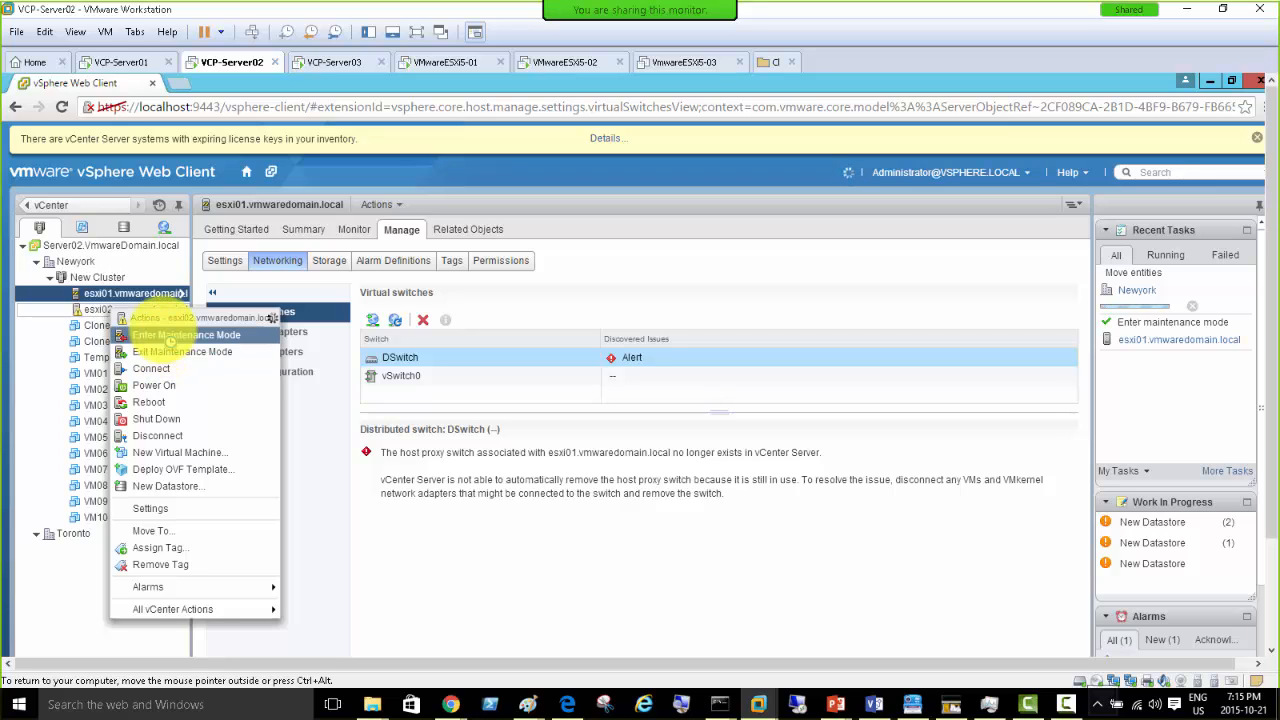
{"action": "left_click", "coordinate": [168, 334]}
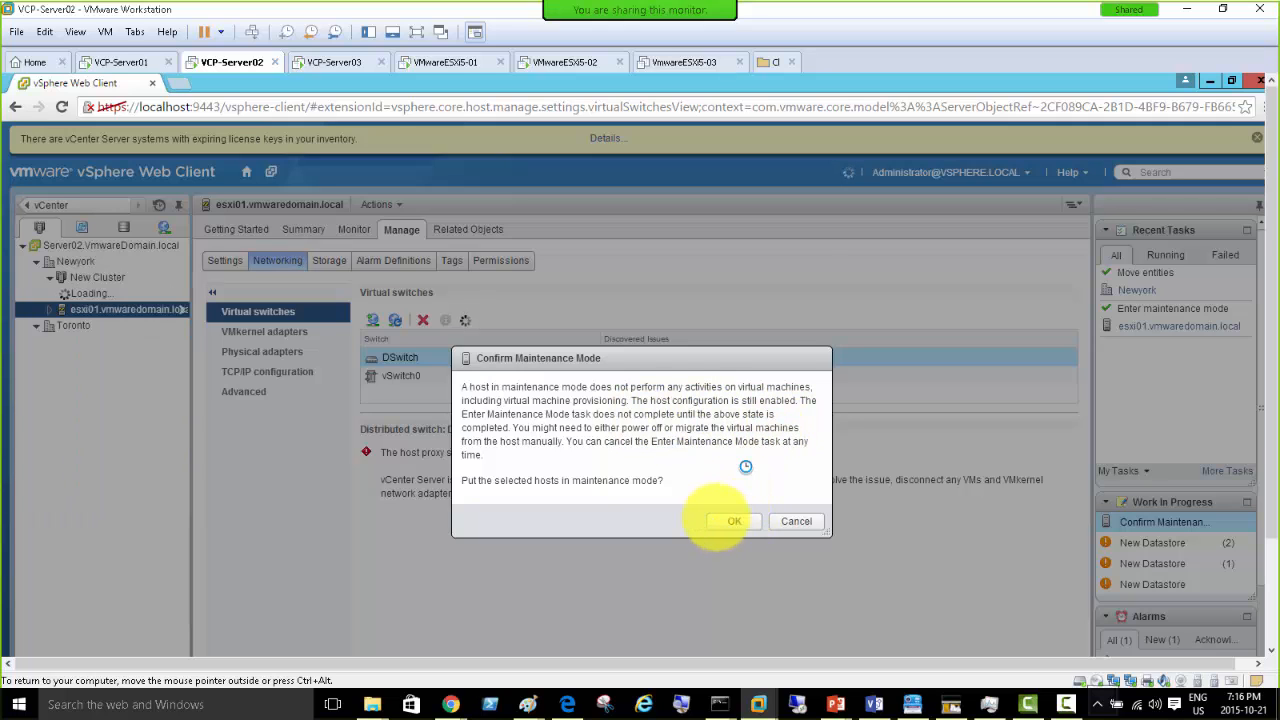
{"action": "left_click", "coordinate": [717, 523]}
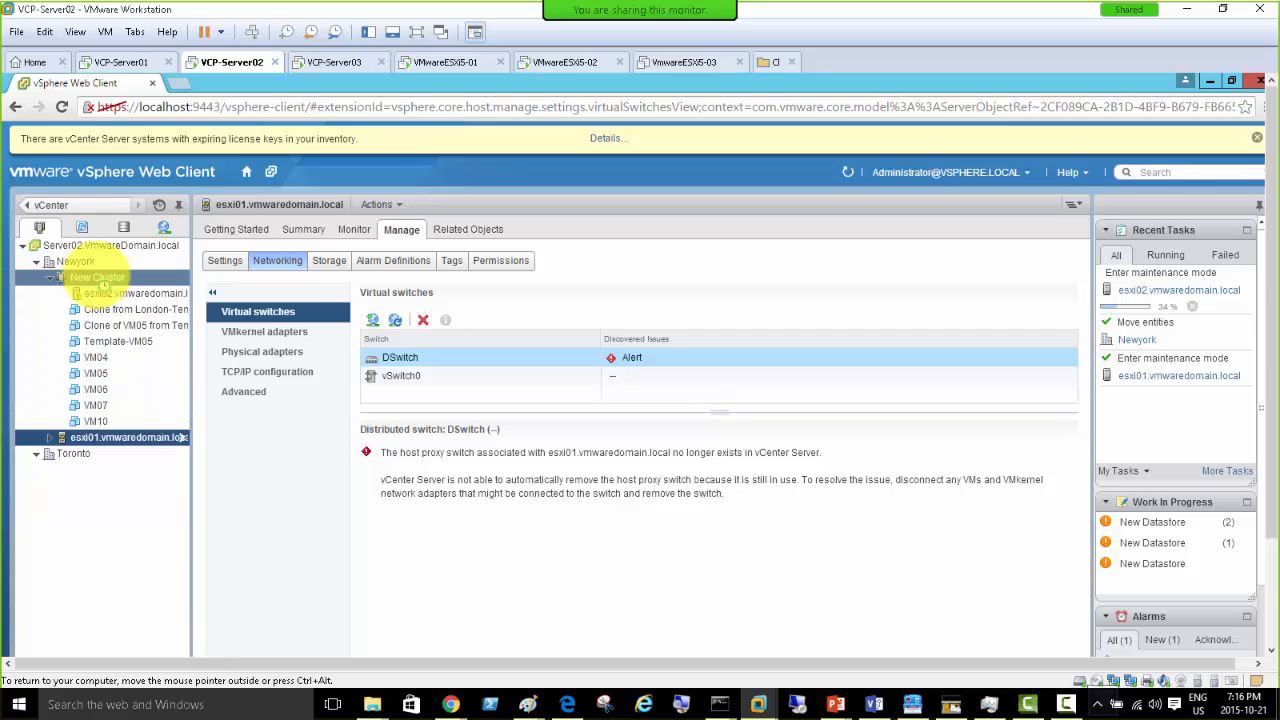
{"action": "left_click_drag", "start_coordinate": [104, 296], "coordinate": [118, 348]}
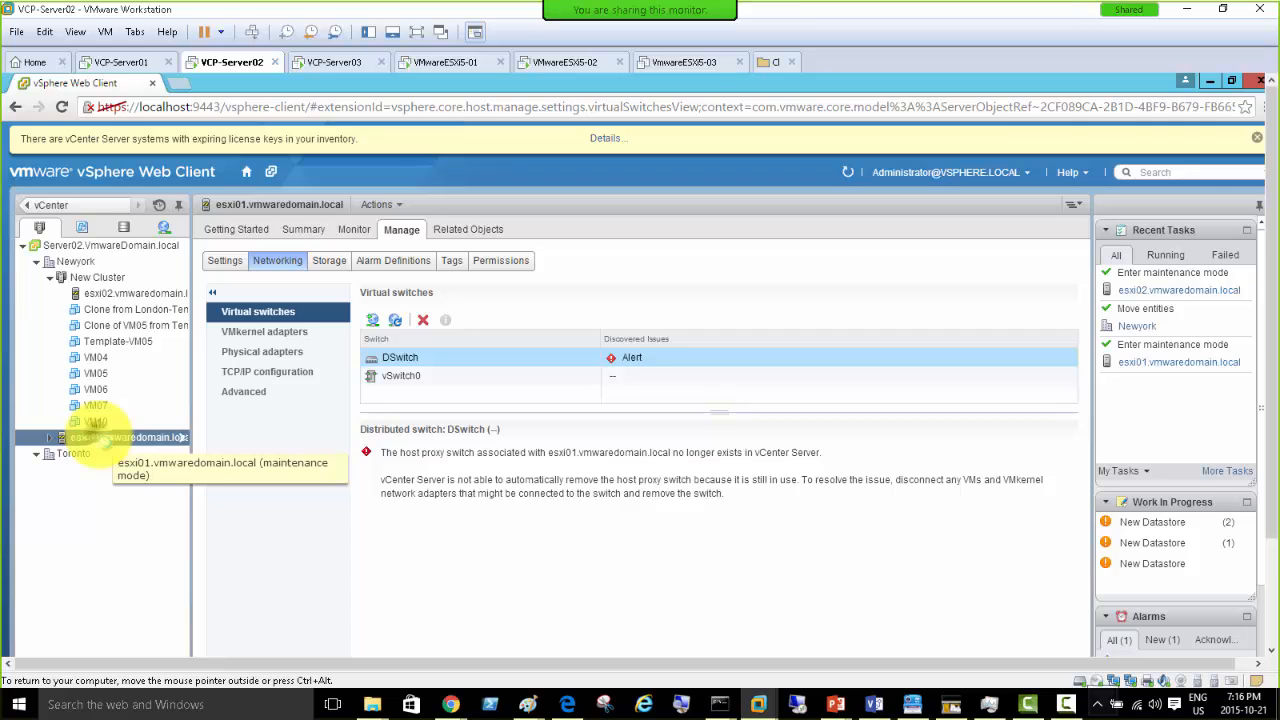
- Exit maintenance mode on esxi01, then drag esxi02 from New Cluster into the Newyork datacenter
{"action": "right_click", "coordinate": [105, 441]}
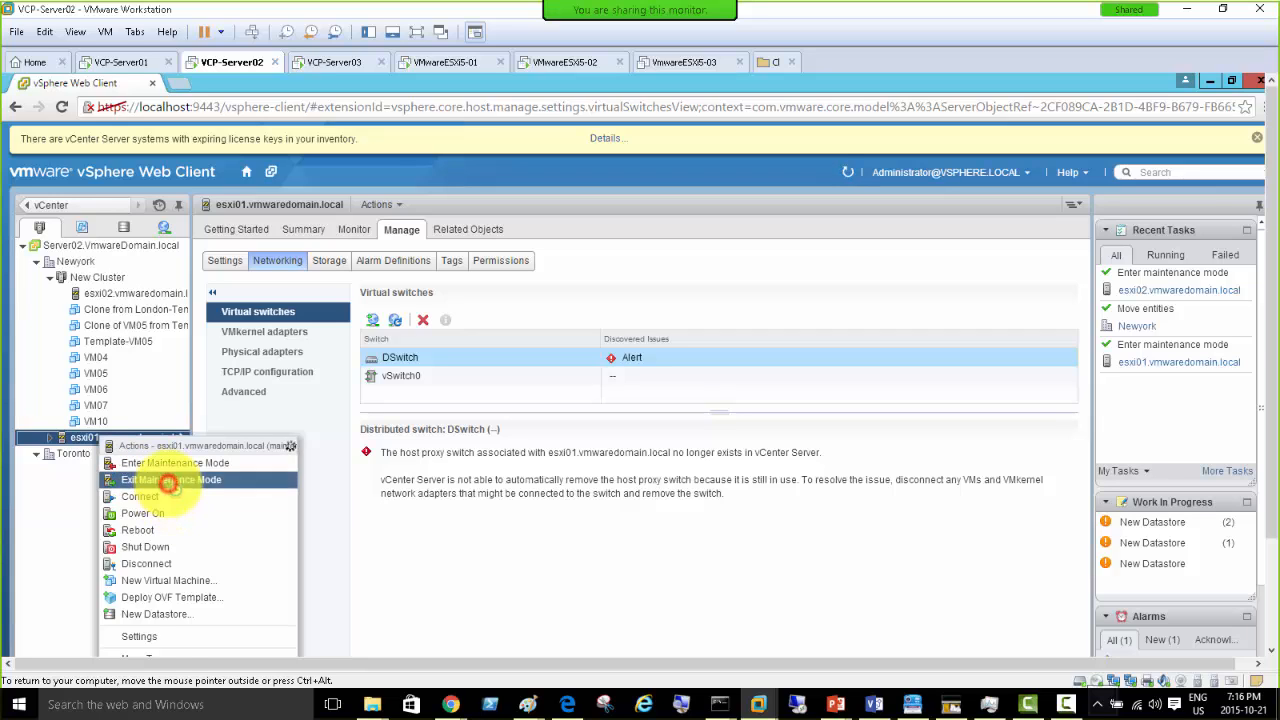
{"action": "left_click", "coordinate": [172, 480]}
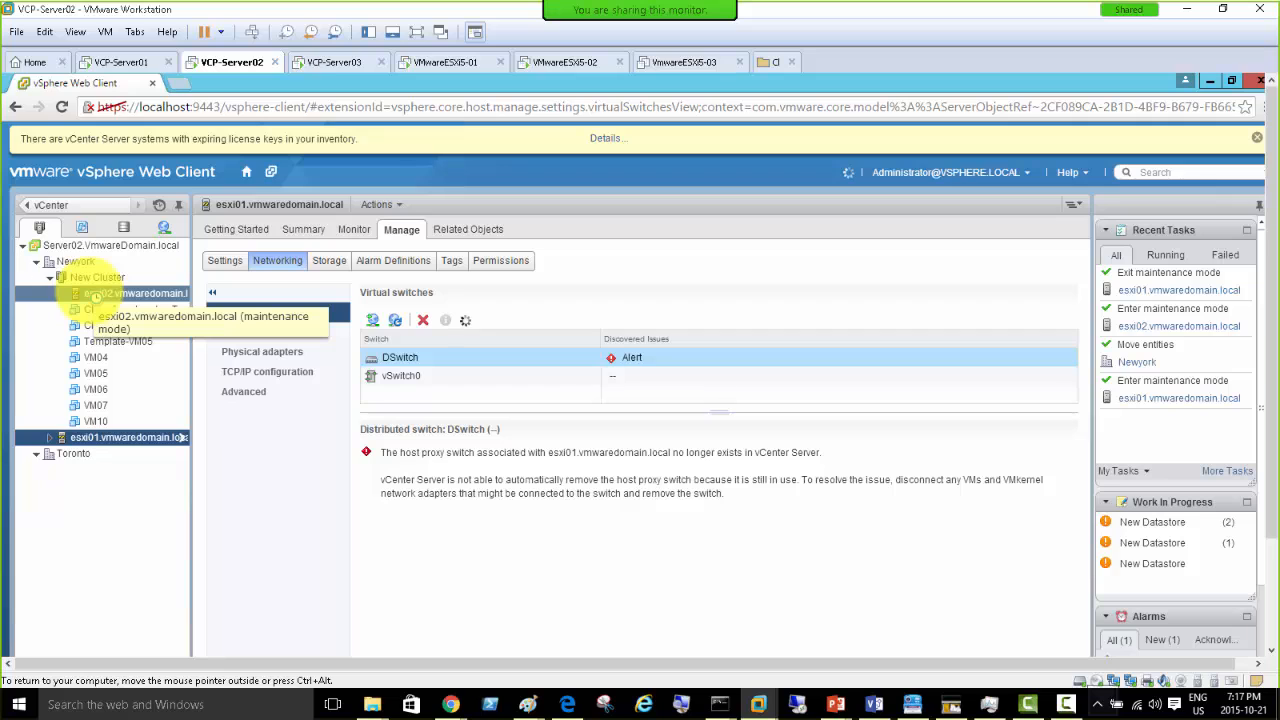
{"action": "left_click", "coordinate": [92, 296]}
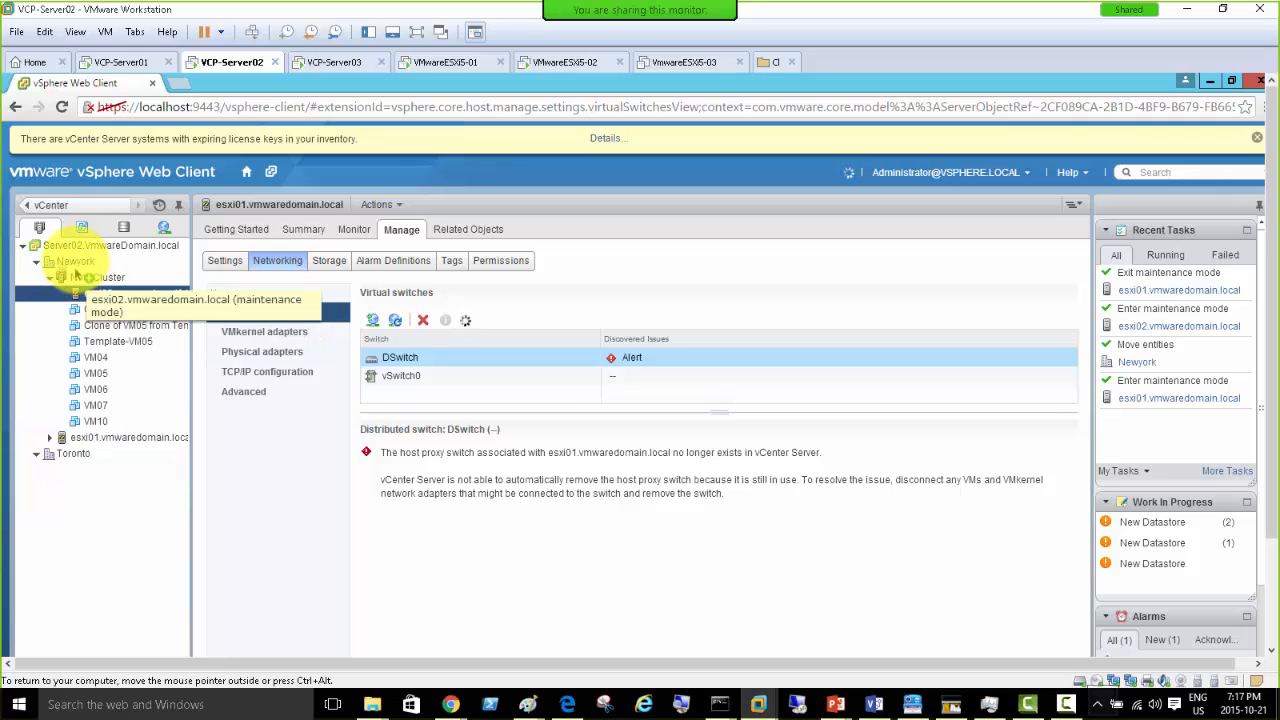
{"action": "mouse_move", "coordinate": [75, 272]}
{"action": "left_mouse_down"}
{"action": "mouse_move", "coordinate": [79, 253]}
{"action": "mouse_move", "coordinate": [81, 267]}
{"action": "left_mouse_up"}
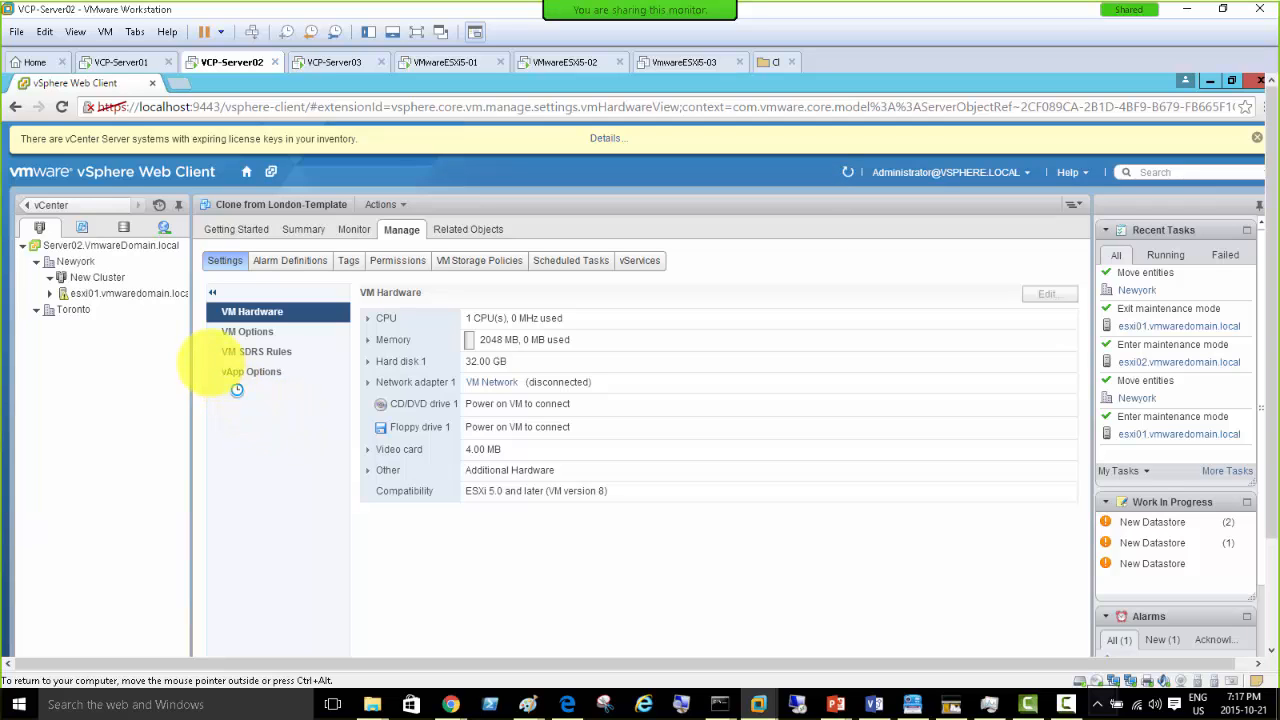
{"action": "left_click", "coordinate": [97, 278]}
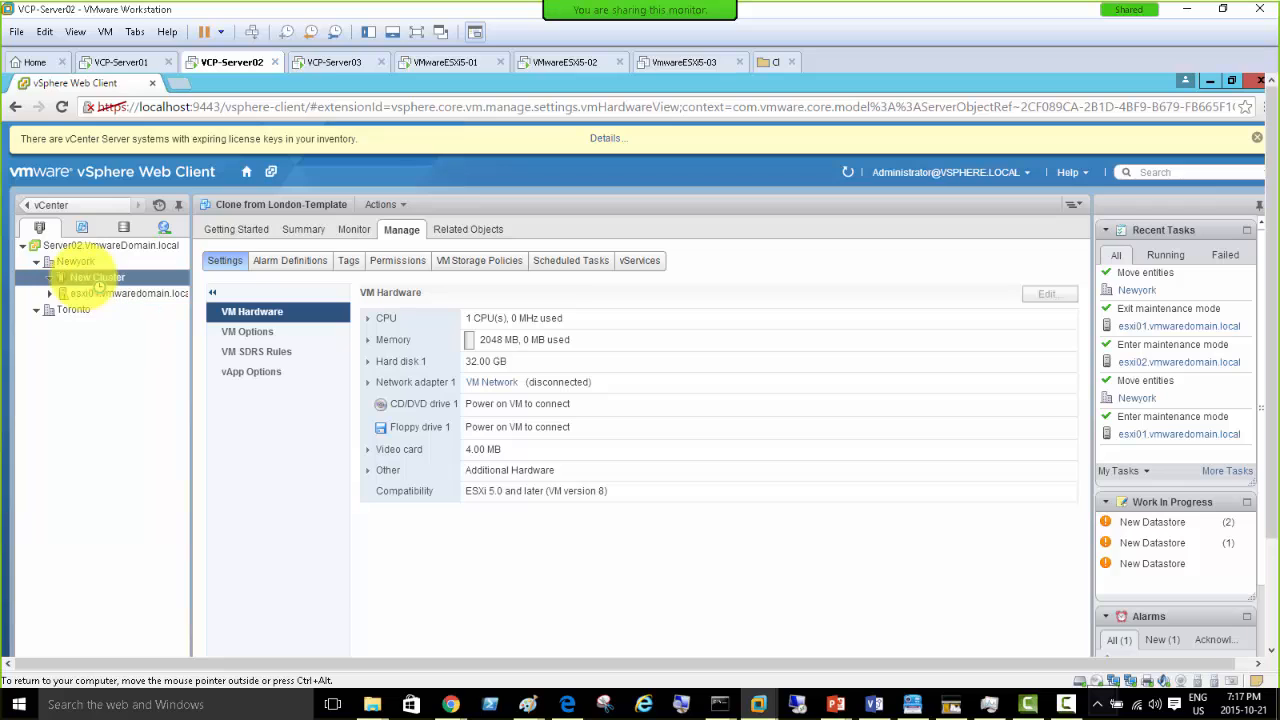
- Exit maintenance mode on esxi02 under Newyork, then select the empty New Cluster
{"action": "left_click_drag", "start_coordinate": [90, 282], "coordinate": [113, 312]}
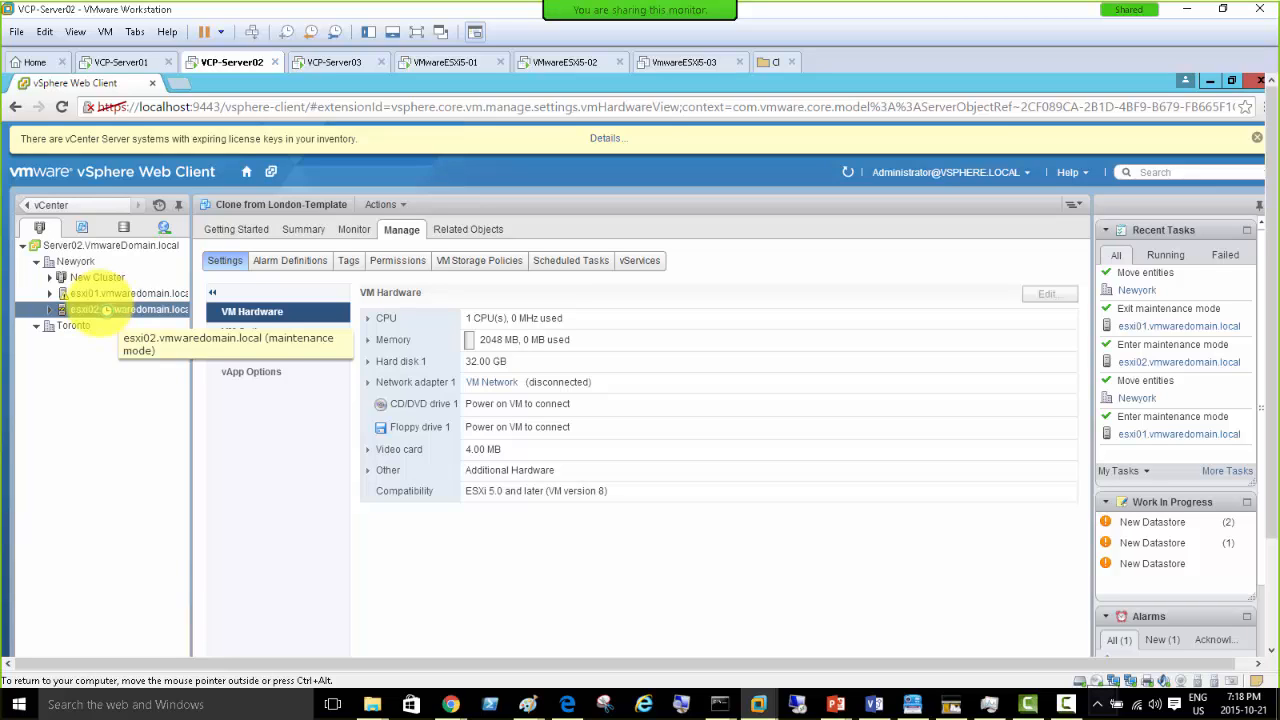
{"action": "right_click", "coordinate": [103, 310]}
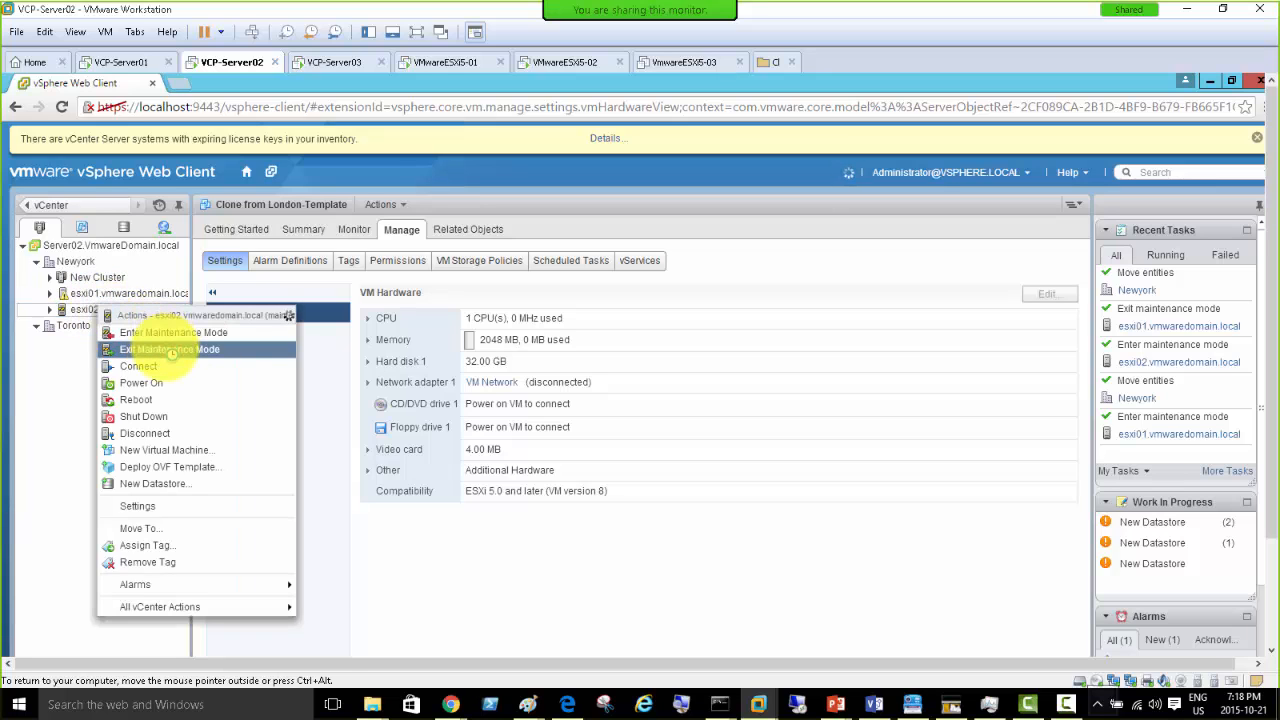
{"action": "left_click", "coordinate": [171, 349]}
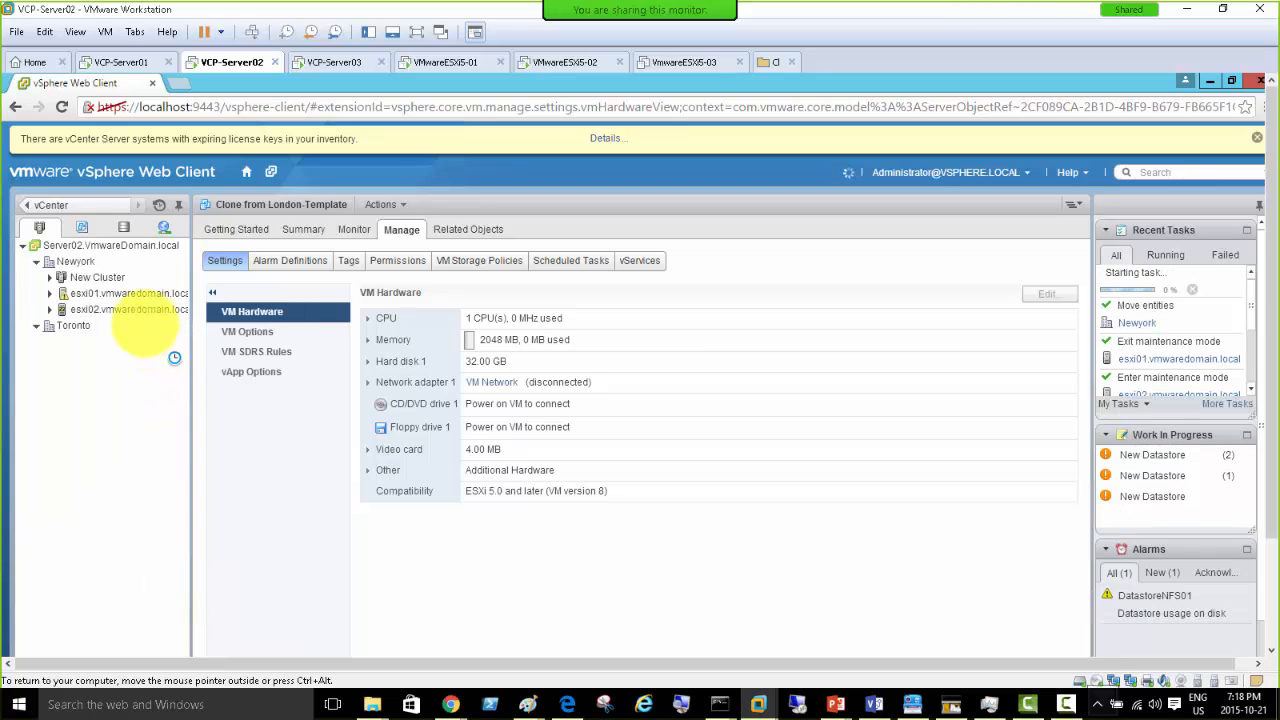
{"action": "left_click", "coordinate": [112, 277]}
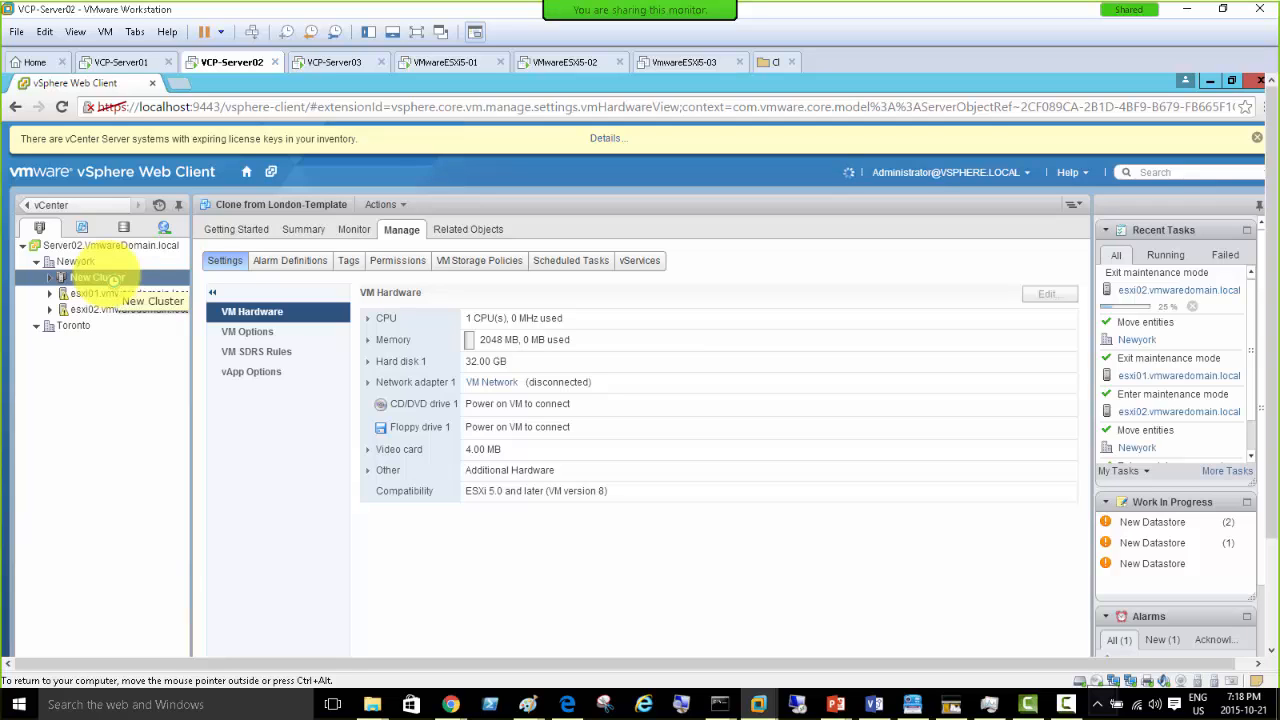
- Remove New Cluster via All vCenter Actions > Remove from Inventory, confirming with Yes
{"action": "right_click", "coordinate": [112, 280]}
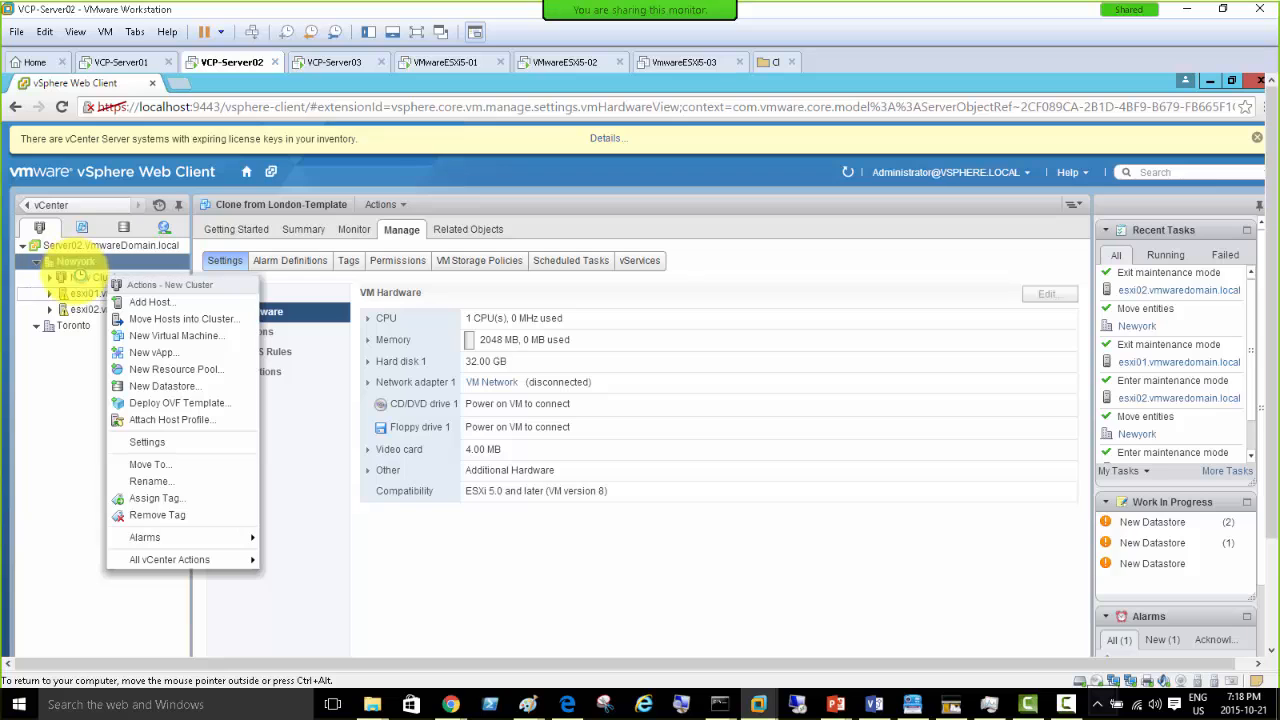
{"action": "right_click", "coordinate": [77, 277]}
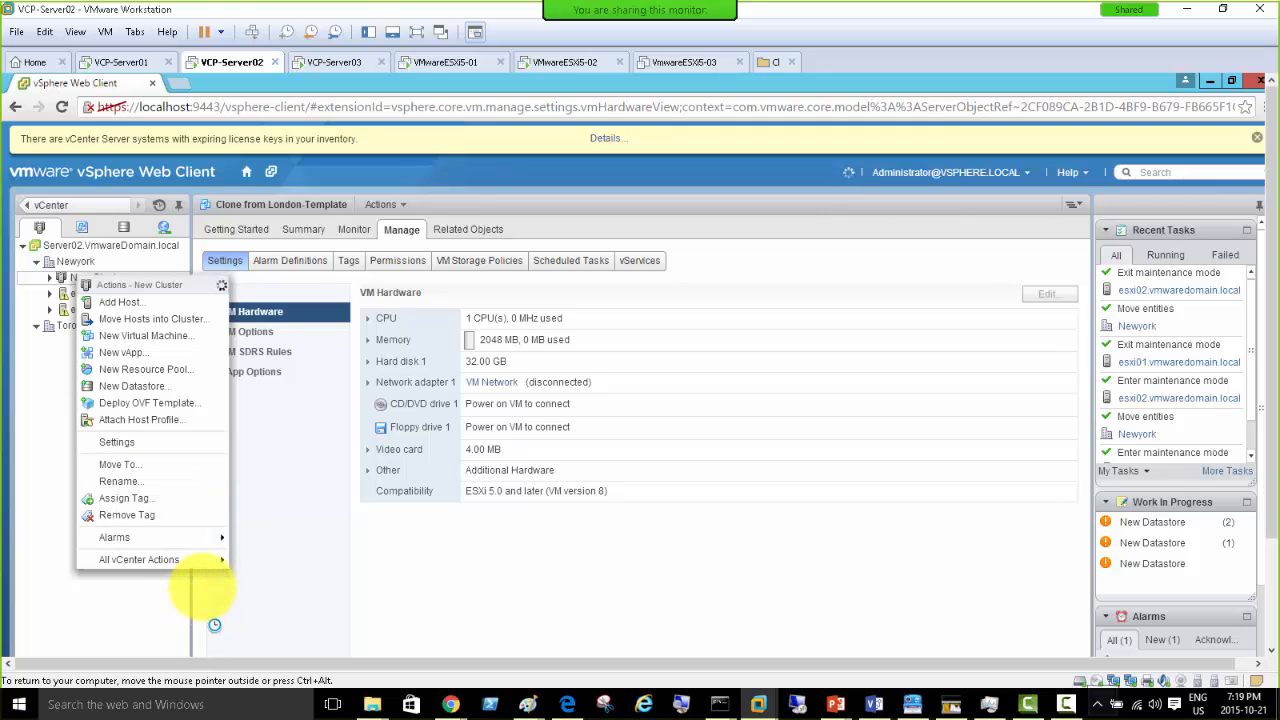
{"action": "mouse_move", "coordinate": [204, 570]}
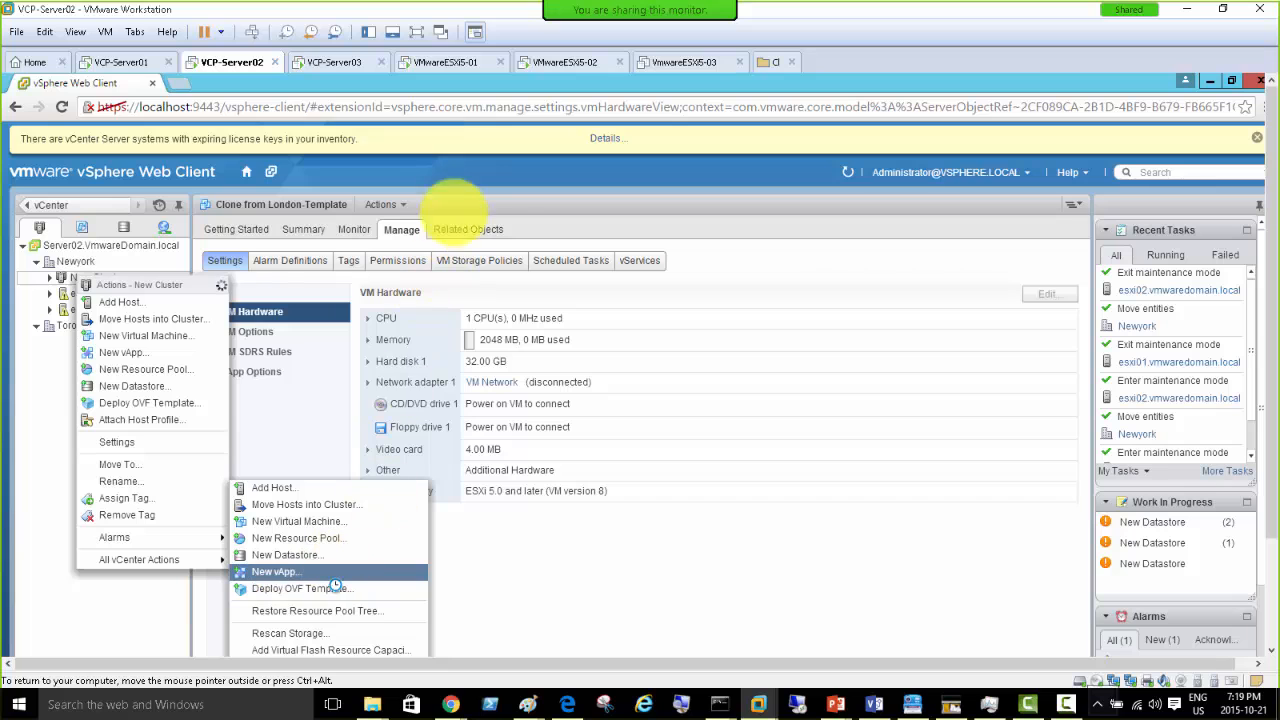
{"action": "left_click", "coordinate": [416, 32]}
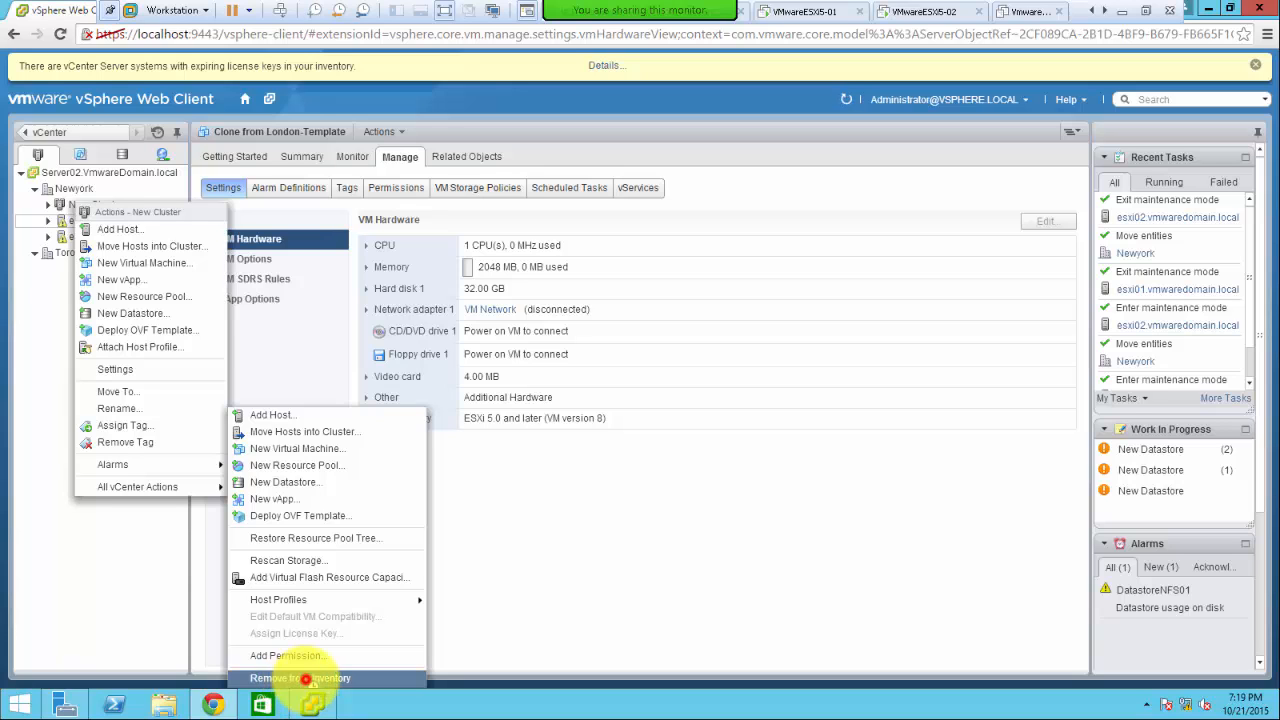
{"action": "left_click", "coordinate": [310, 678]}
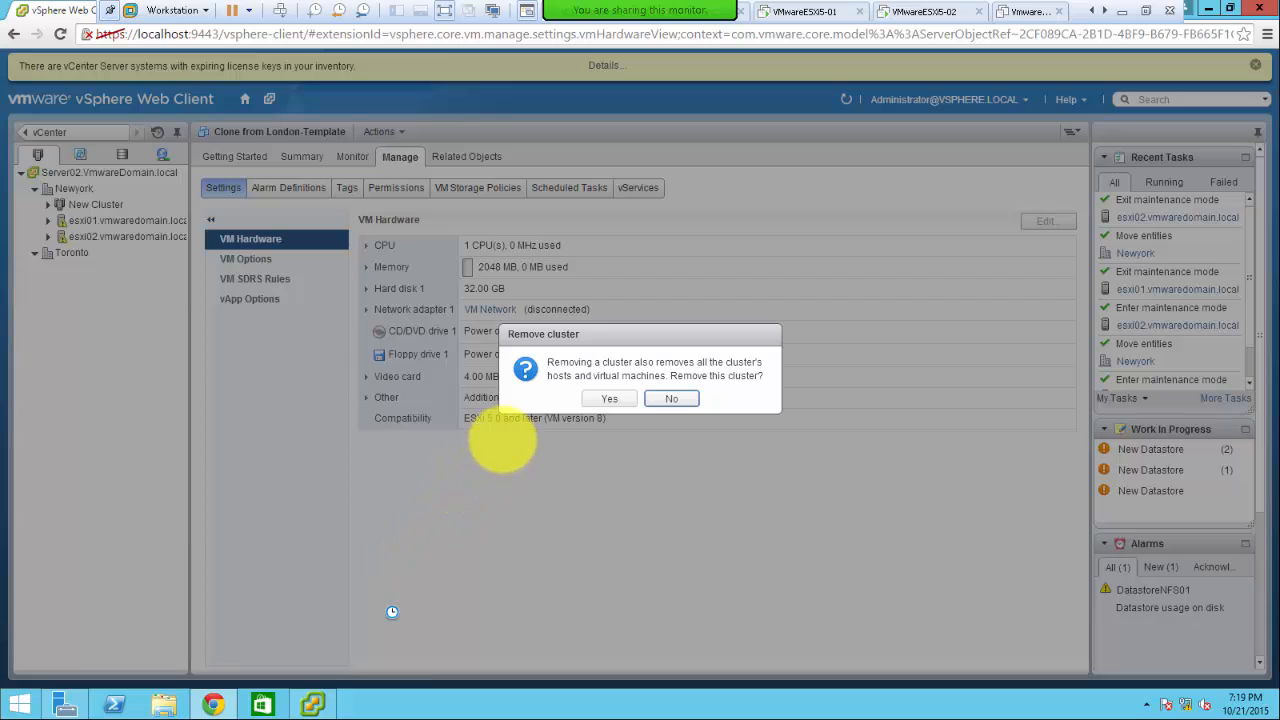
{"action": "left_click", "coordinate": [609, 399]}
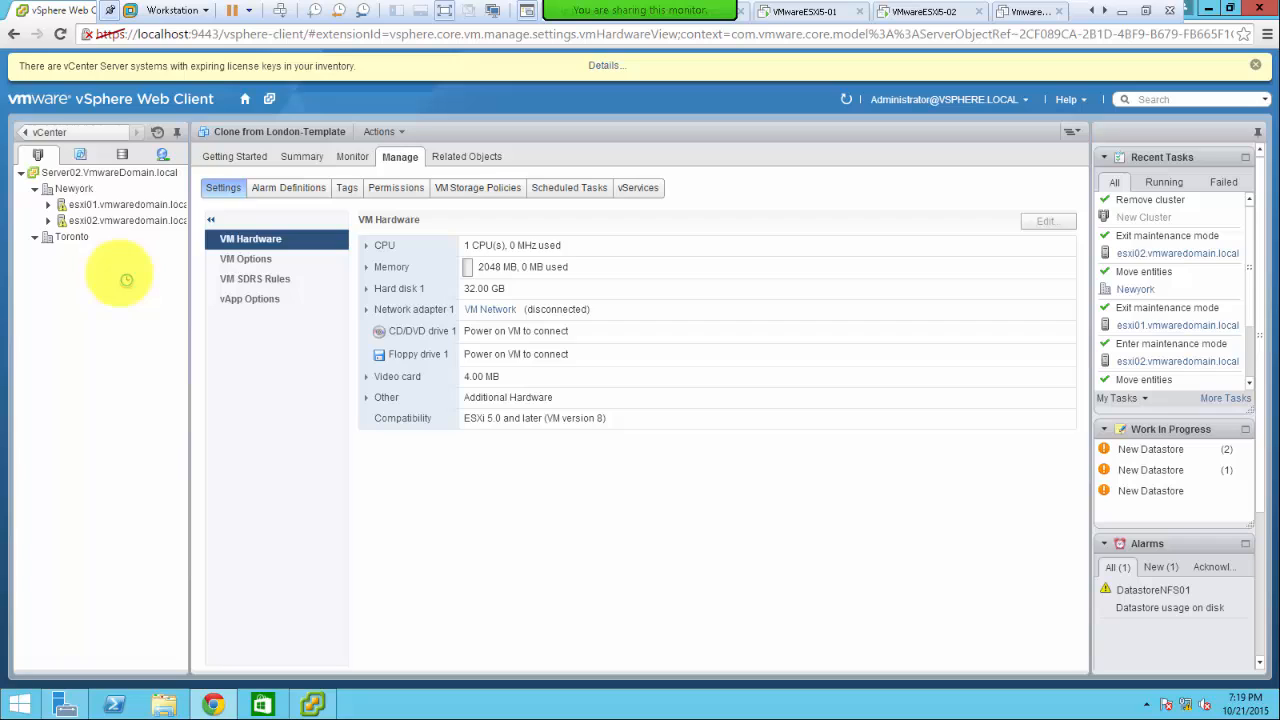
- Select Toronto, esxi01 and esxi02 in turn to confirm New Cluster no longer exists
{"action": "left_click", "coordinate": [114, 240]}
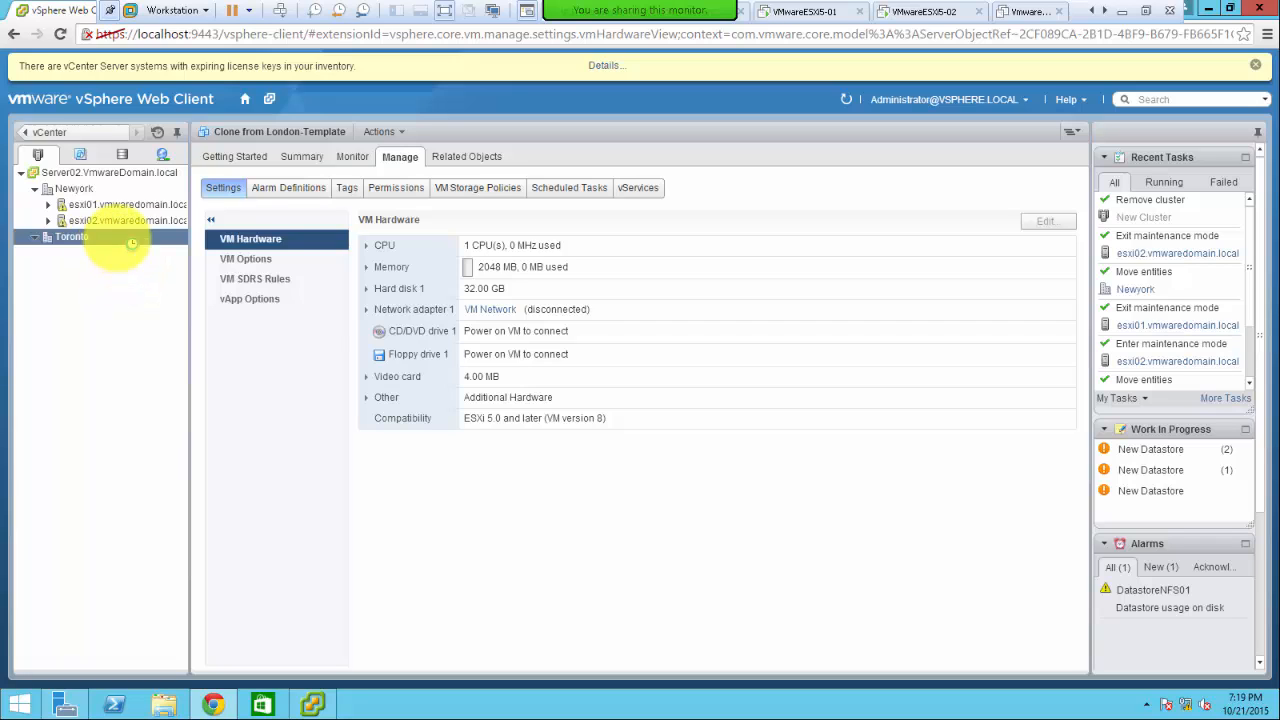
{"action": "left_click", "coordinate": [117, 222]}
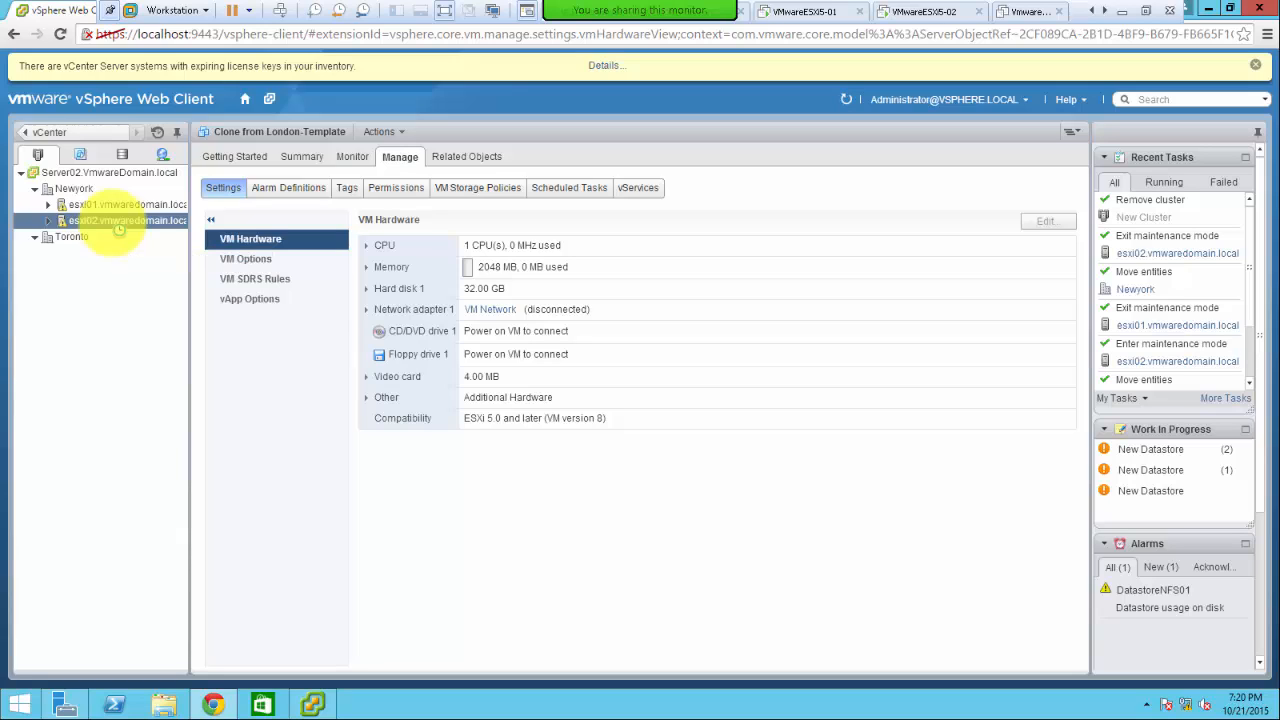
{"action": "left_click", "coordinate": [86, 207]}
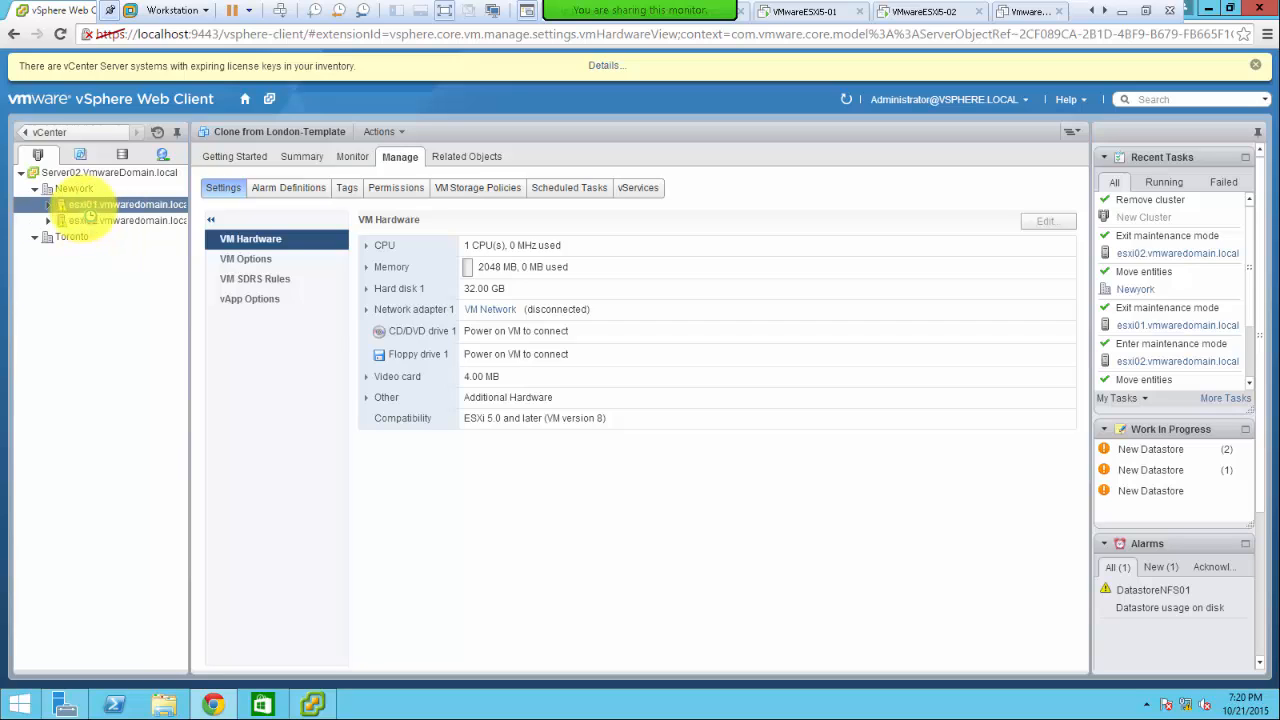
{"action": "left_click", "coordinate": [92, 222]}
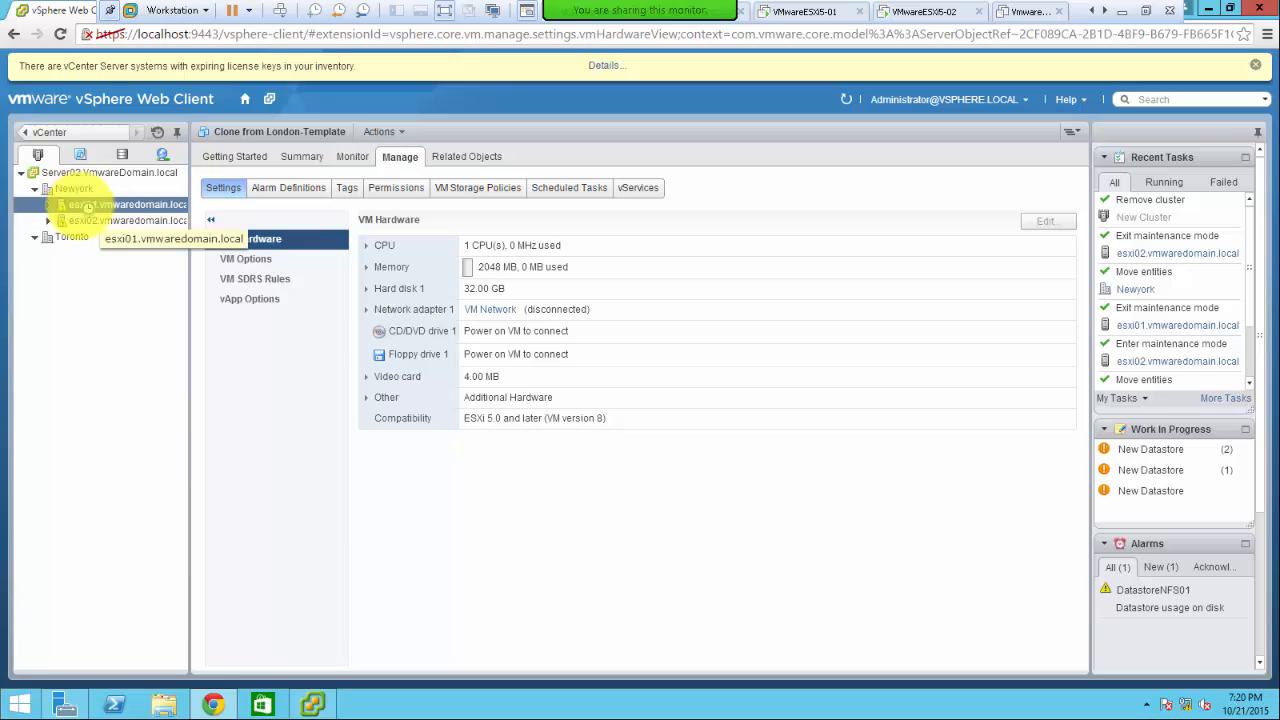
{"action": "left_click", "coordinate": [120, 237]}
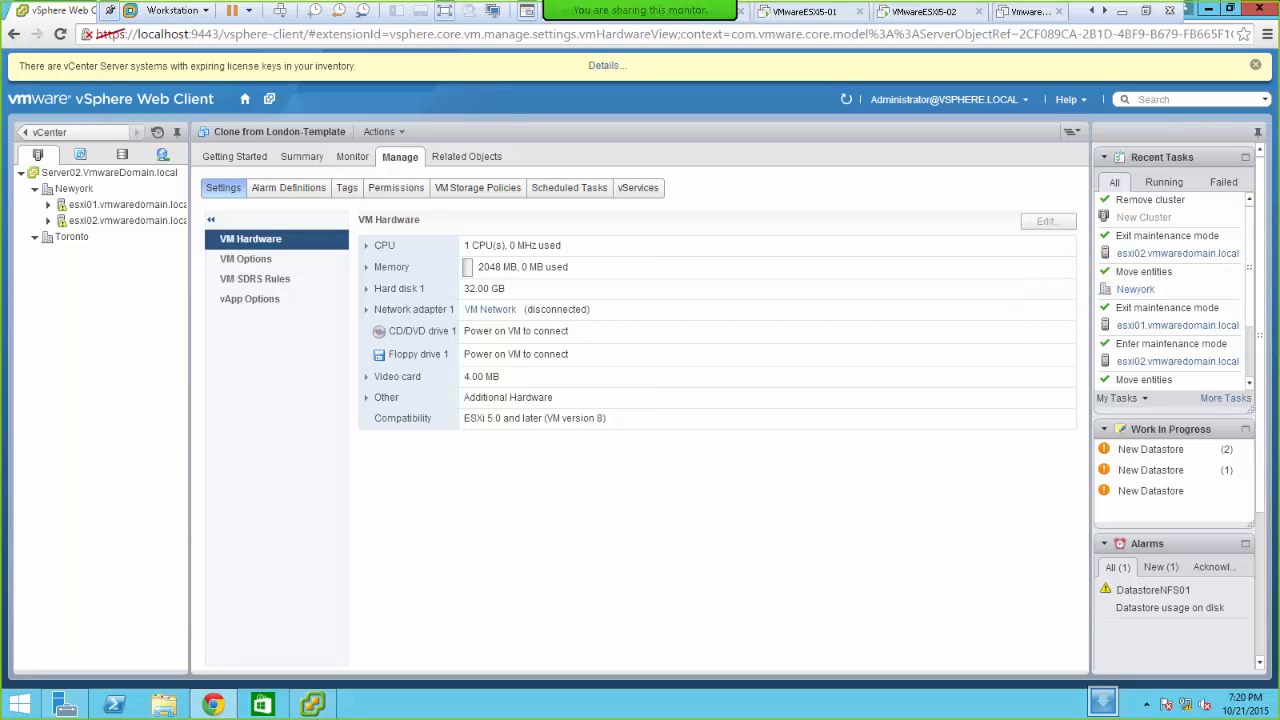
- Leave the VMware full-screen view and deselect 'vApp' in the first bullet of slide 15
{"action": "left_click", "coordinate": [1122, 11]}
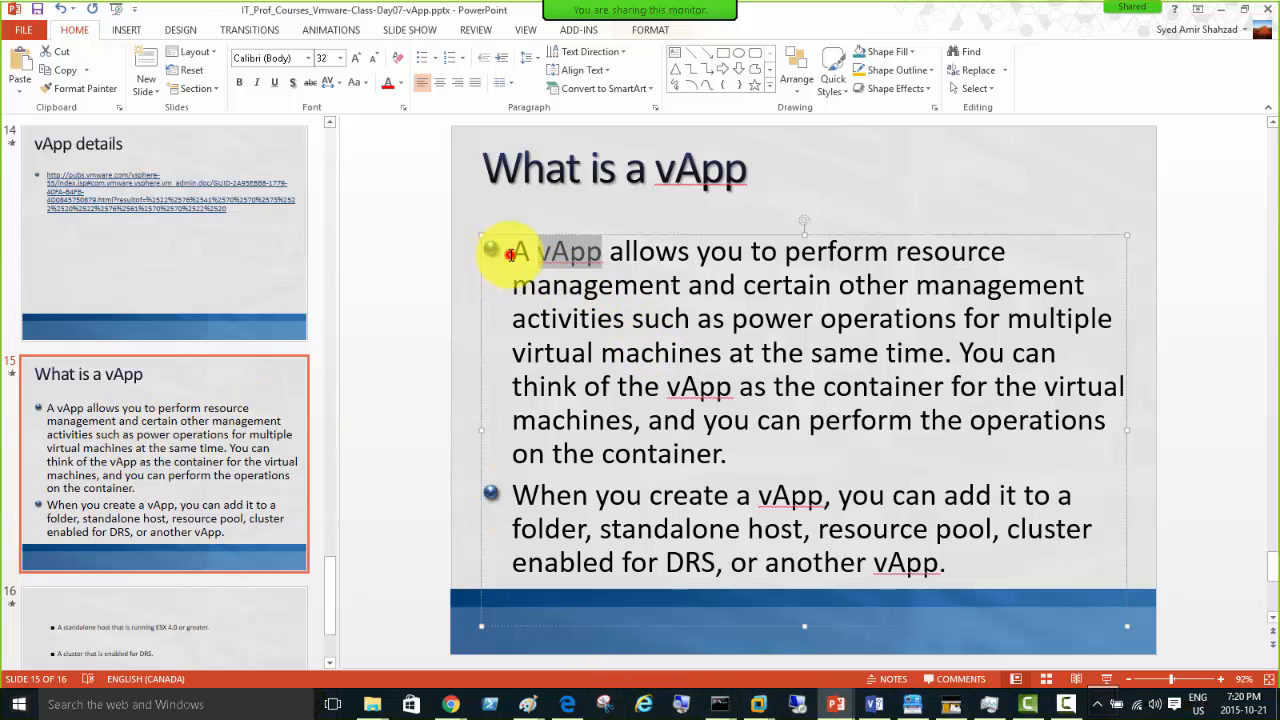
{"action": "left_click", "coordinate": [511, 254]}
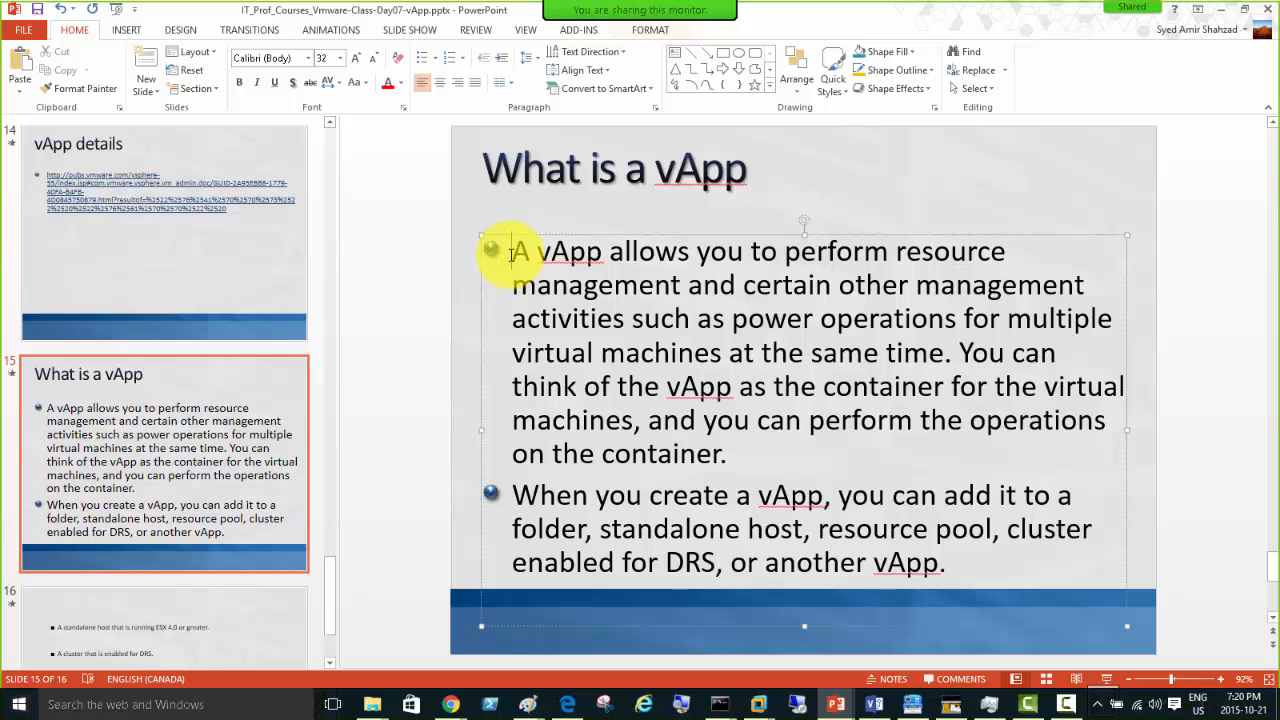
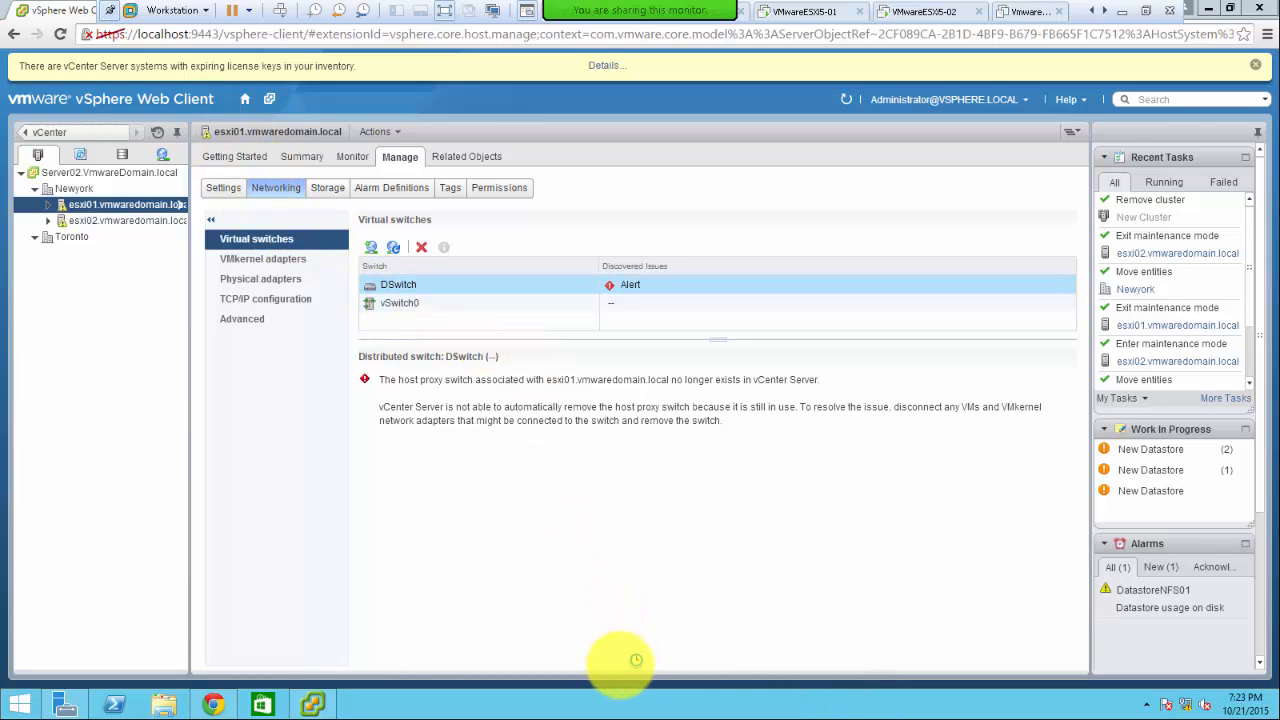
- Open Task Manager's Performance > Memory view, showing 3.9 of 4.0 GB in use
{"action": "right_click", "coordinate": [608, 704]}
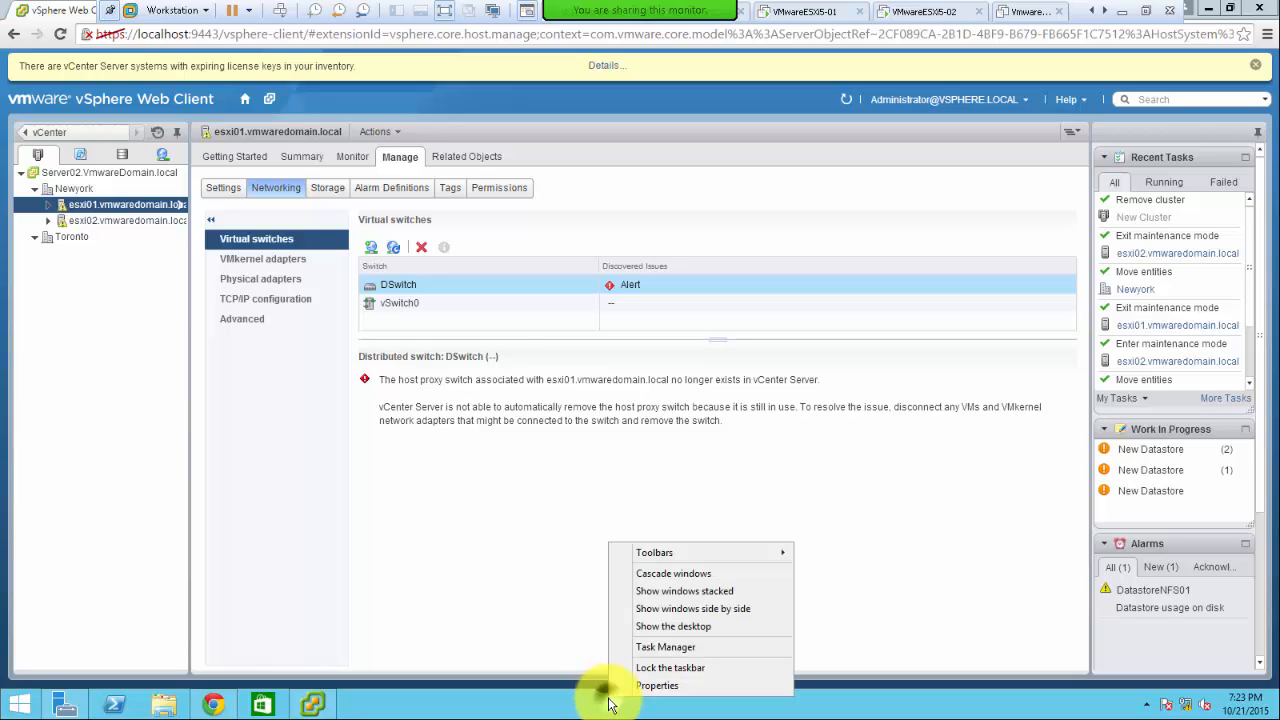
{"action": "left_click", "coordinate": [665, 647]}
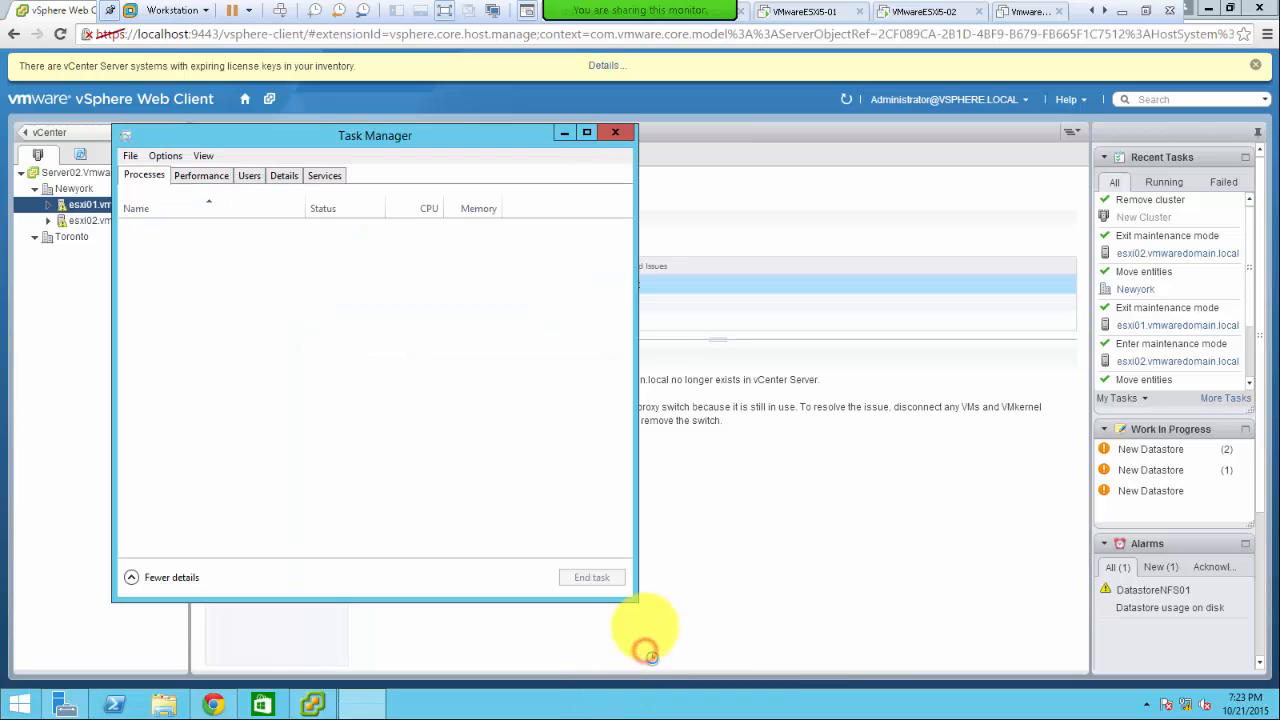
{"action": "left_click", "coordinate": [199, 177]}
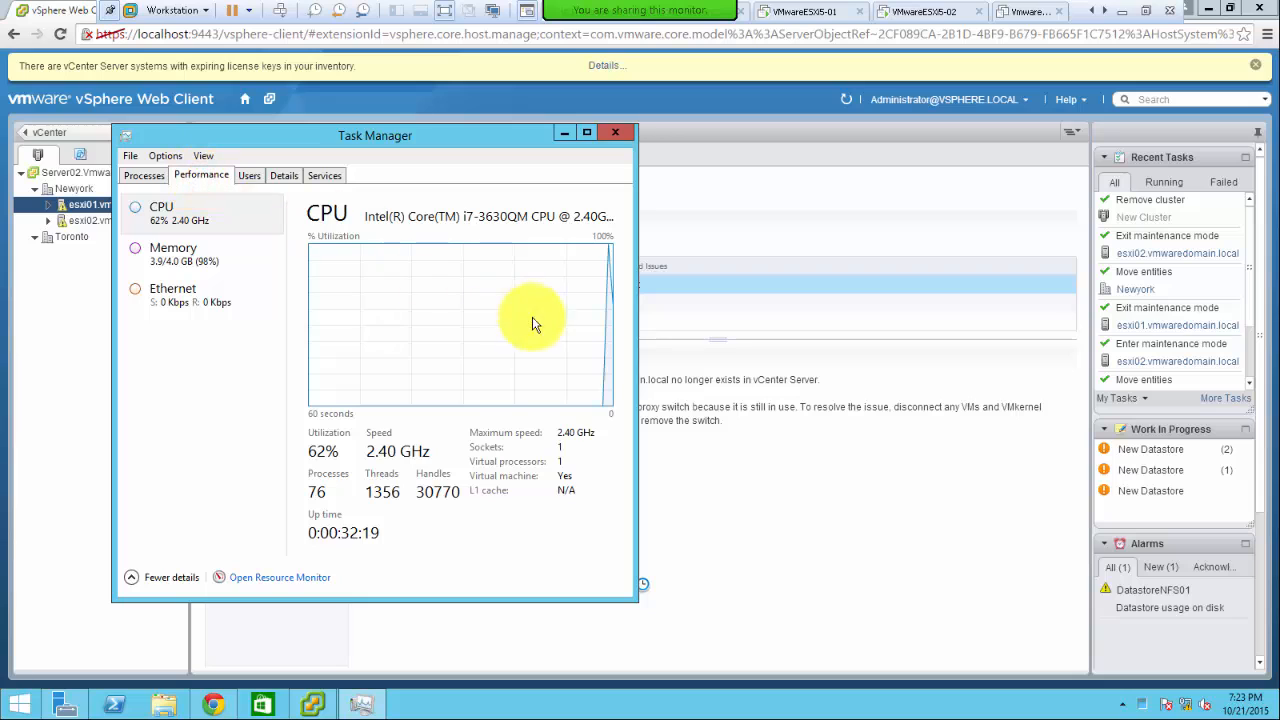
{"action": "left_click", "coordinate": [173, 246]}
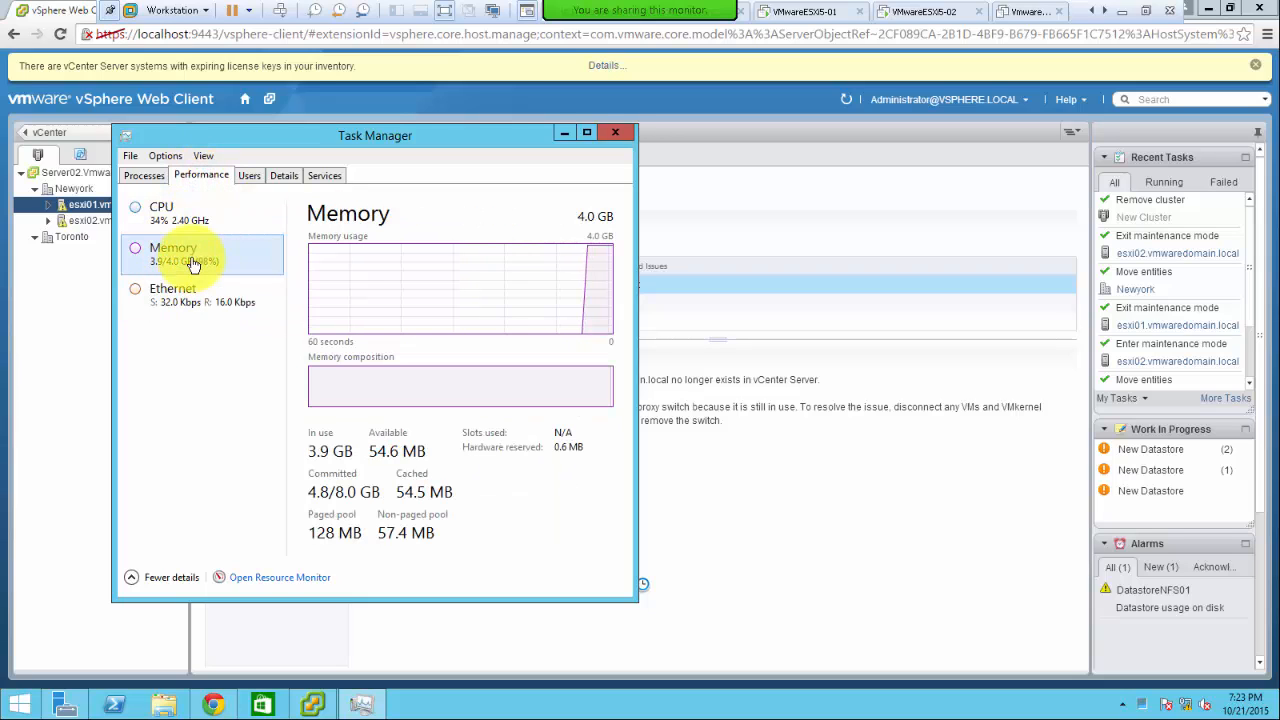
- Sort the Processes list by memory, largest first, then return to the memory graph
{"action": "left_click", "coordinate": [130, 172]}
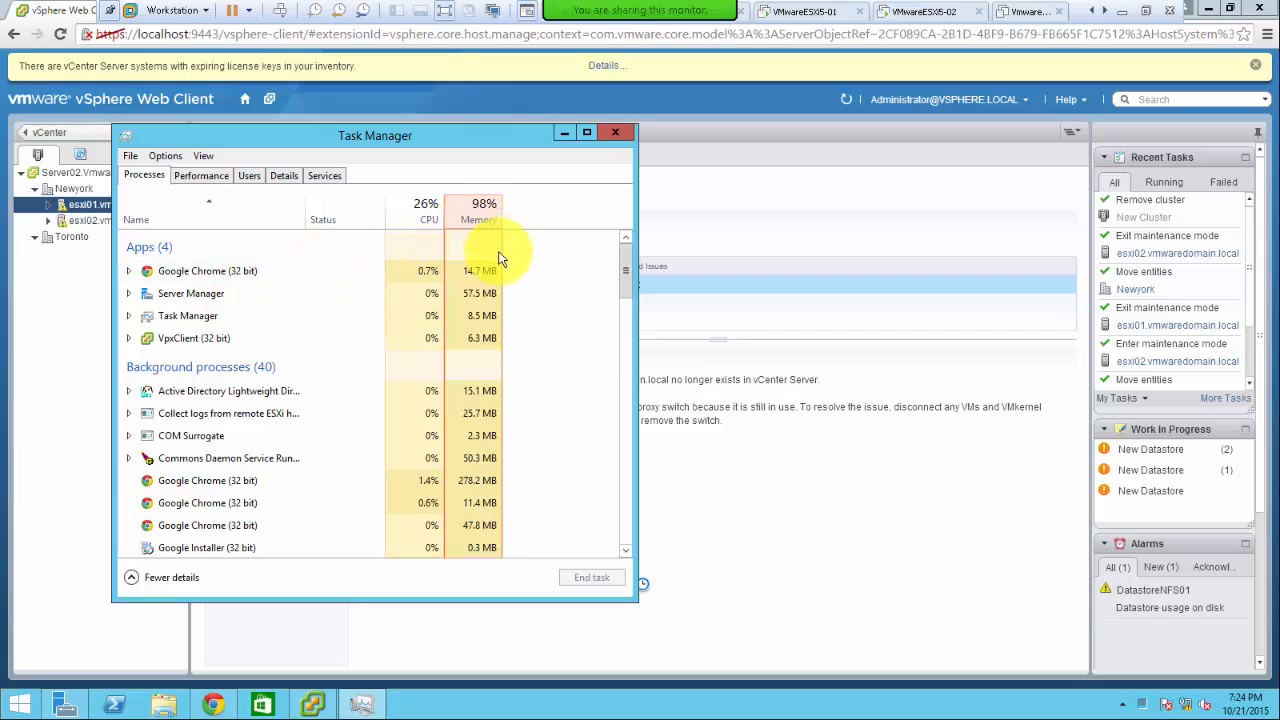
{"action": "left_click", "coordinate": [475, 215]}
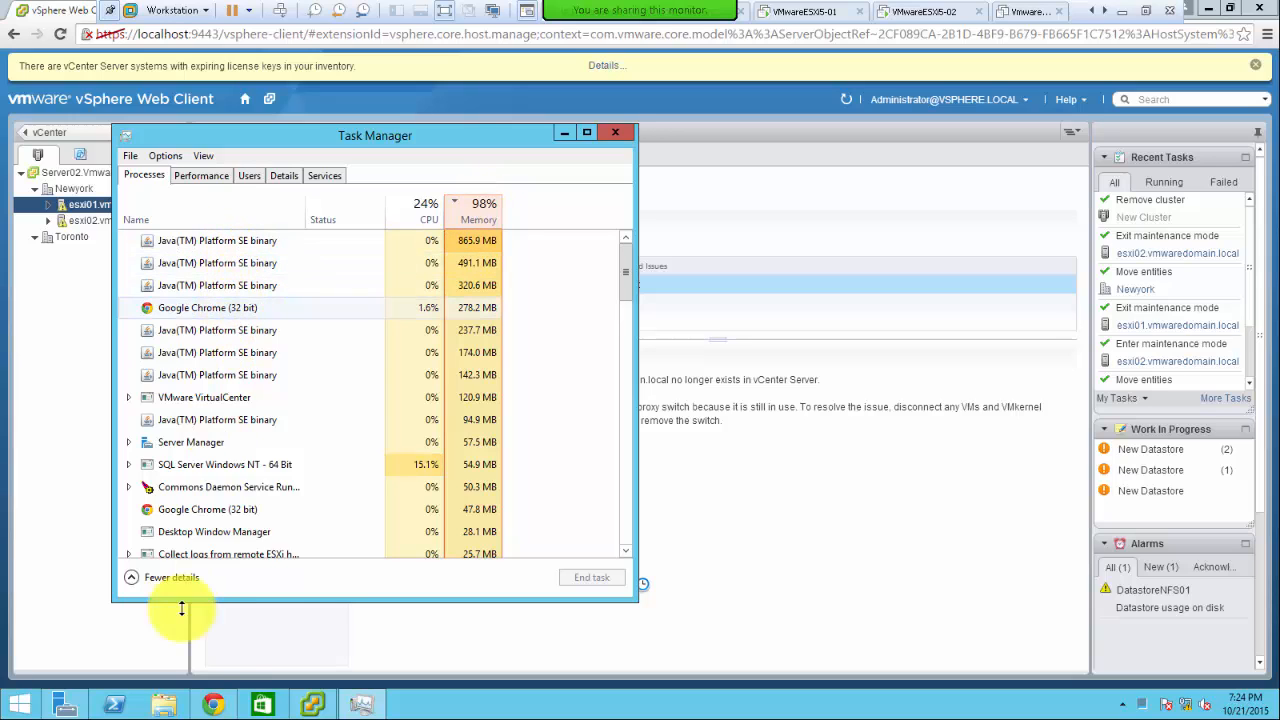
{"action": "mouse_move", "coordinate": [218, 706]}
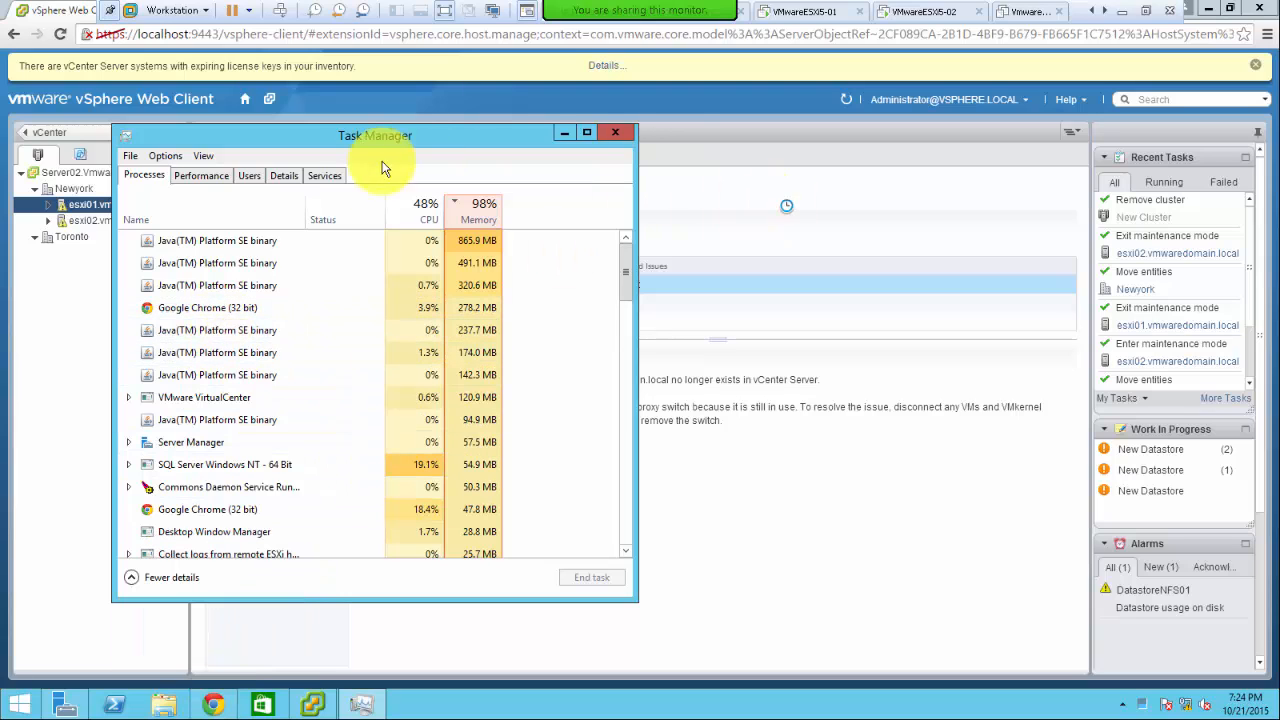
{"action": "left_click", "coordinate": [212, 177]}
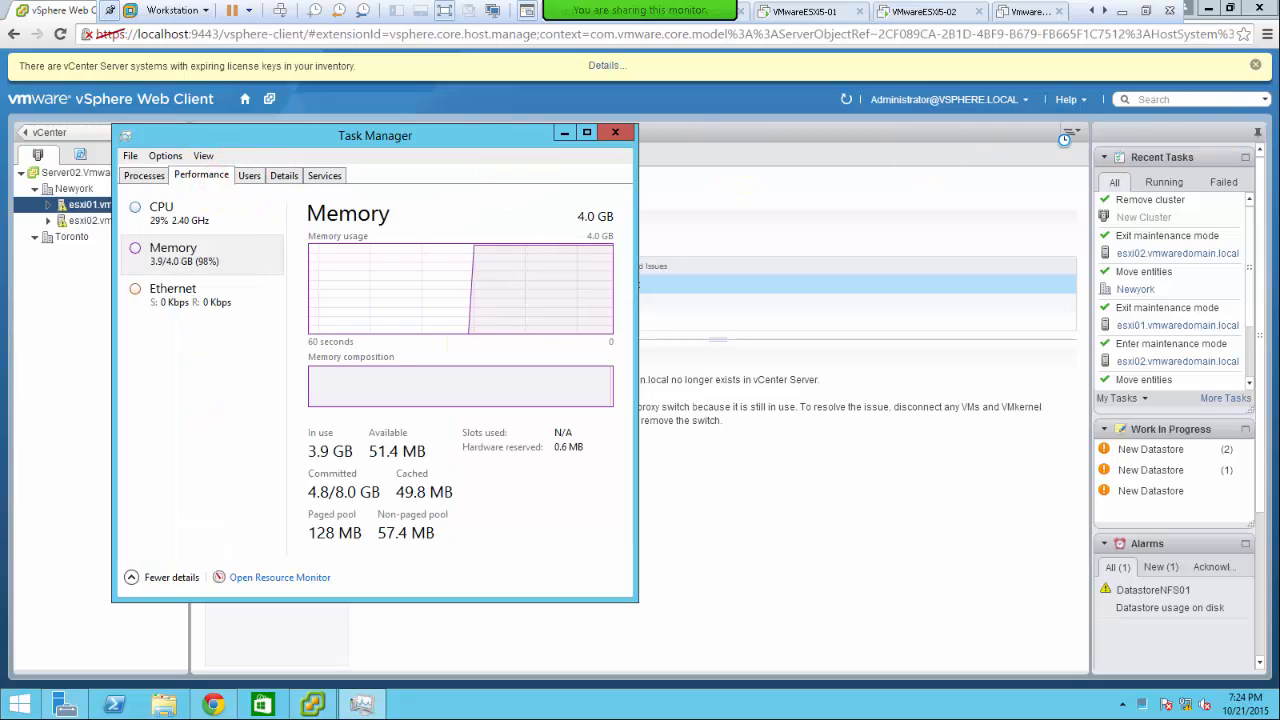
- Close the vSphere Web Client browser window and show Task Manager's process list
{"action": "left_click", "coordinate": [1260, 12]}
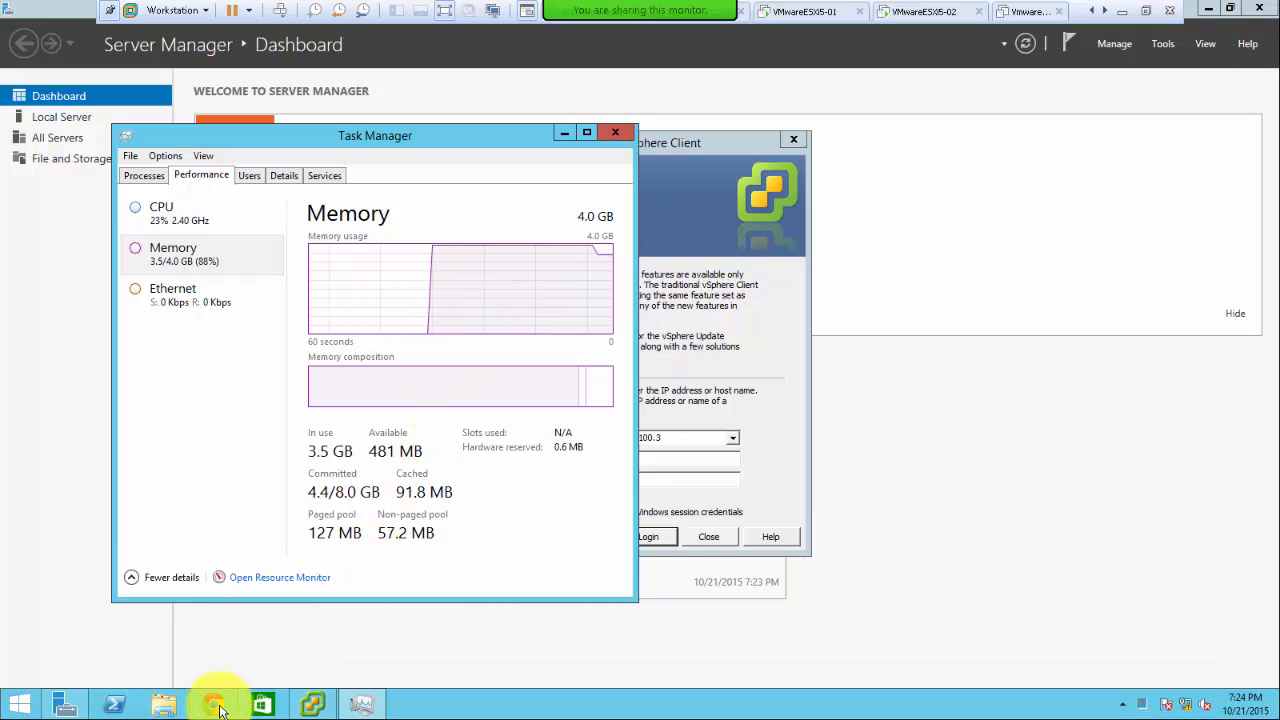
{"action": "mouse_move", "coordinate": [338, 708]}
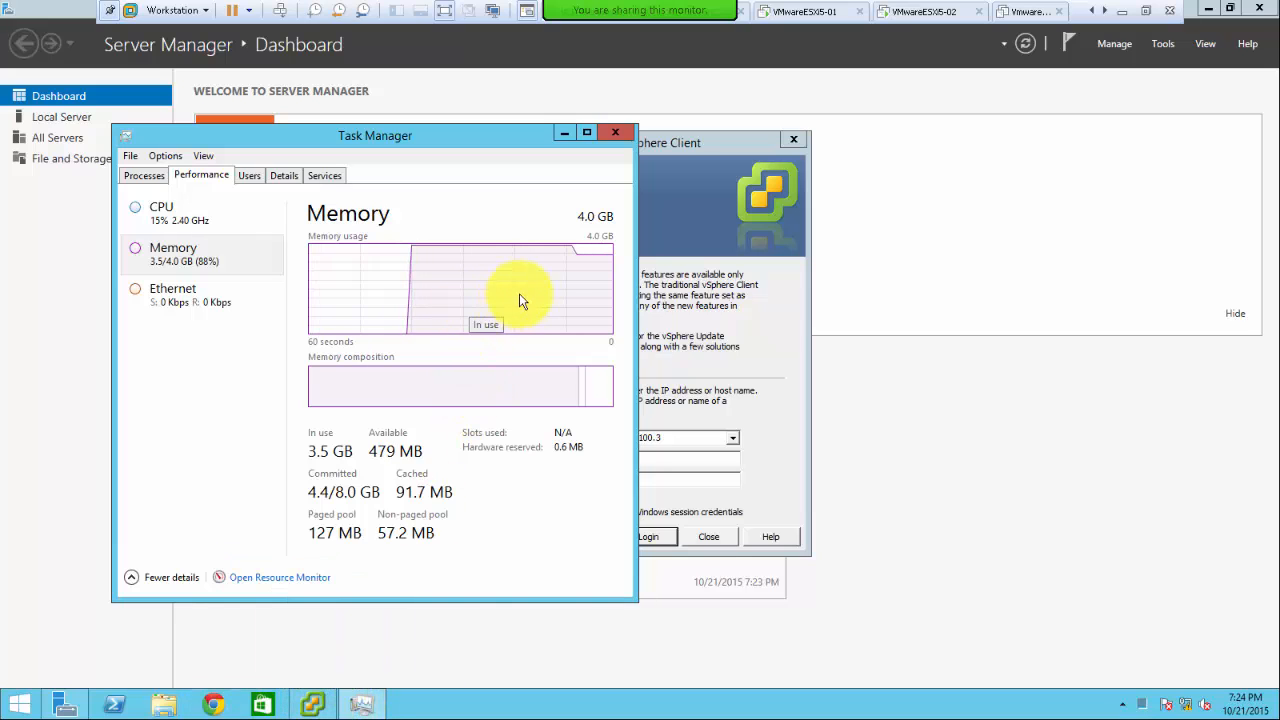
{"action": "left_click", "coordinate": [144, 176]}
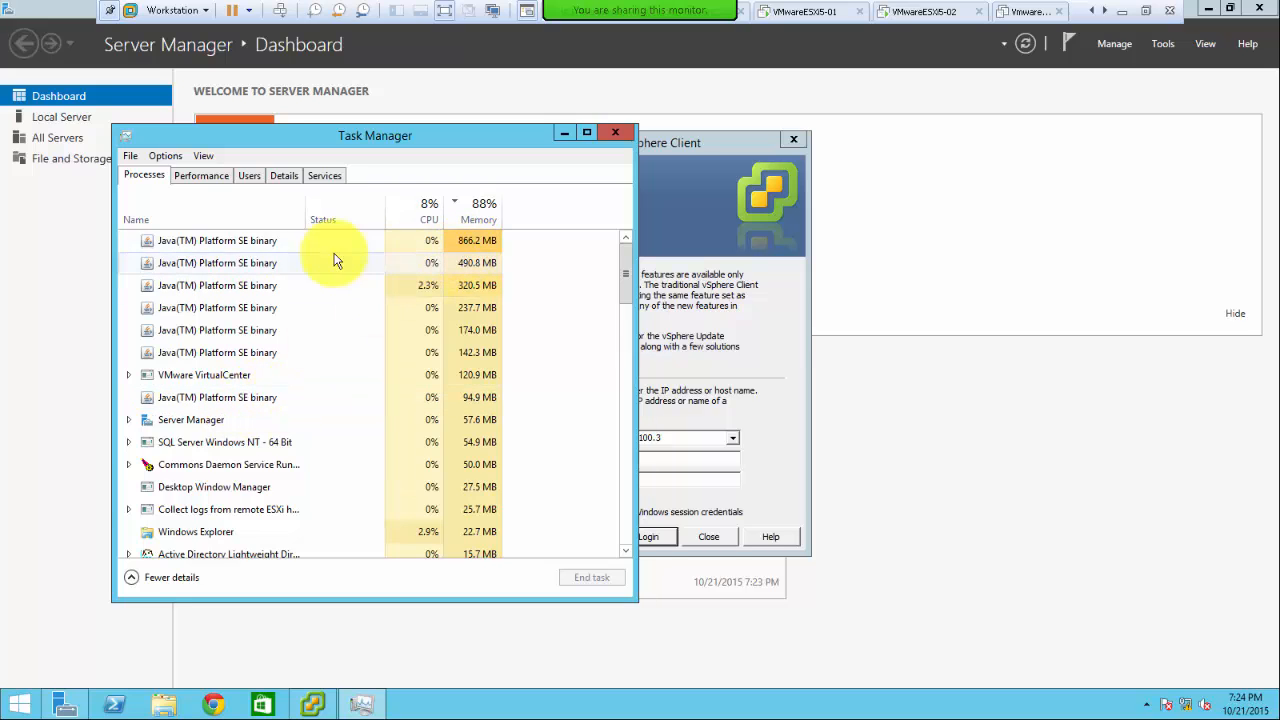
- End the six Java processes (866.2, 490.8, 320.5, 237.7, 174.0, 142.3 MB) and recheck memory
{"action": "left_click", "coordinate": [243, 245]}
{"action": "right_click", "coordinate": [243, 245]}
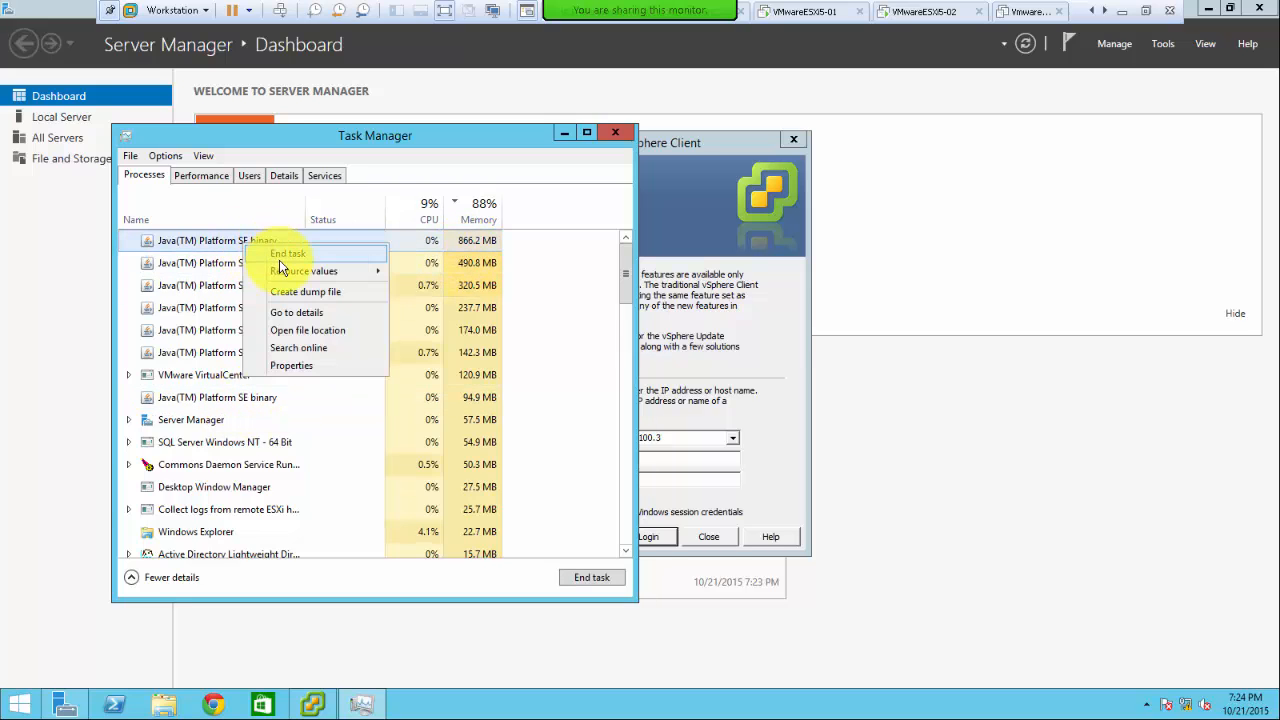
{"action": "left_click", "coordinate": [281, 259]}
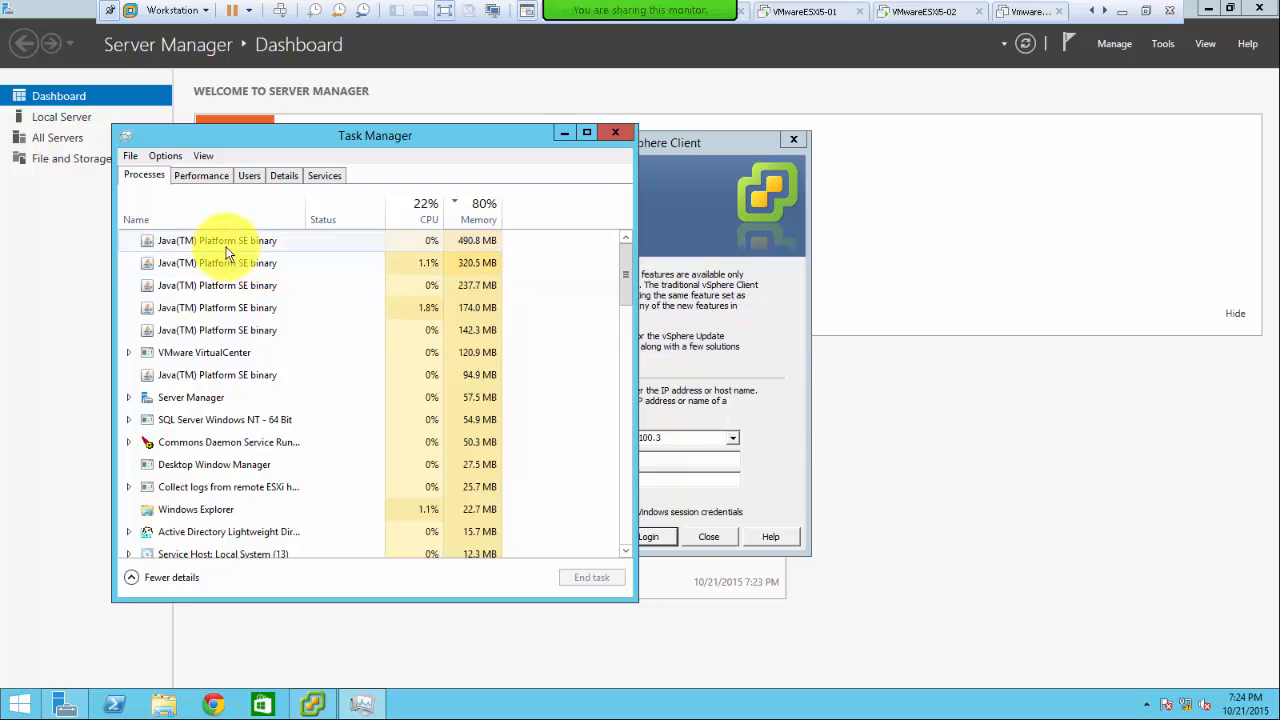
{"action": "right_click", "coordinate": [213, 240]}
{"action": "left_click", "coordinate": [250, 251]}
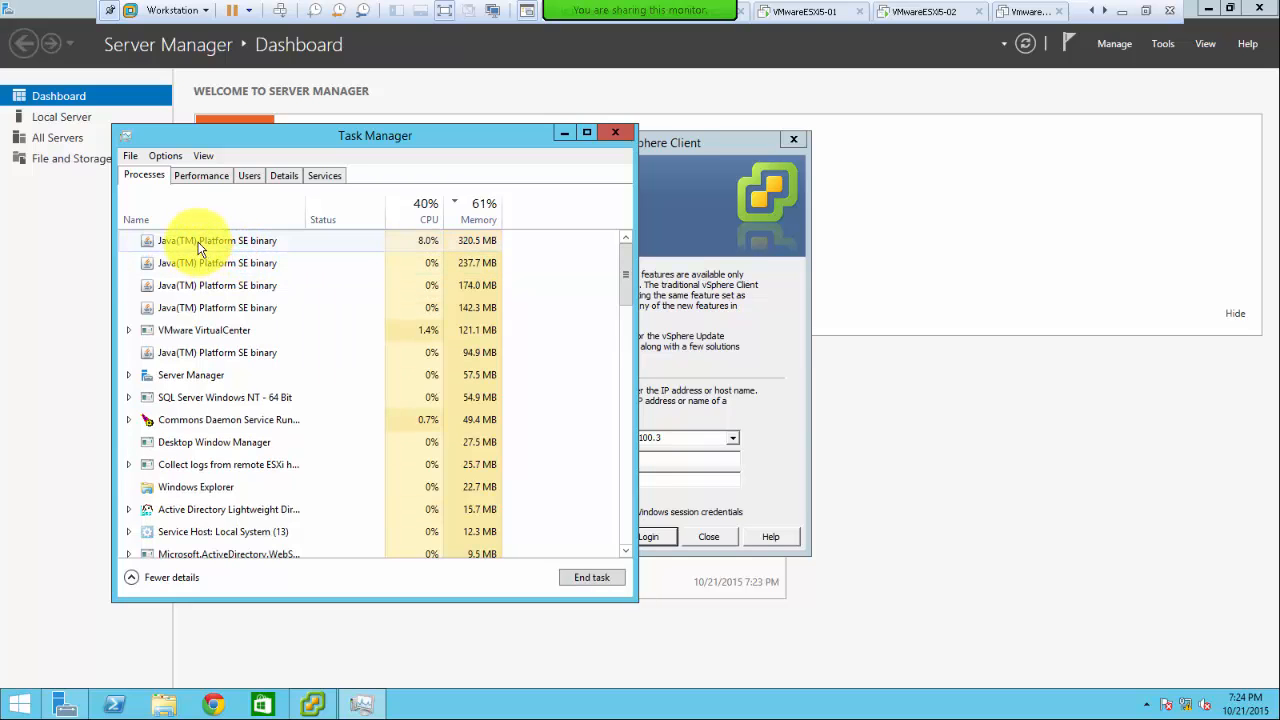
{"action": "right_click", "coordinate": [203, 249]}
{"action": "left_click", "coordinate": [236, 252]}
{"action": "right_click", "coordinate": [211, 246]}
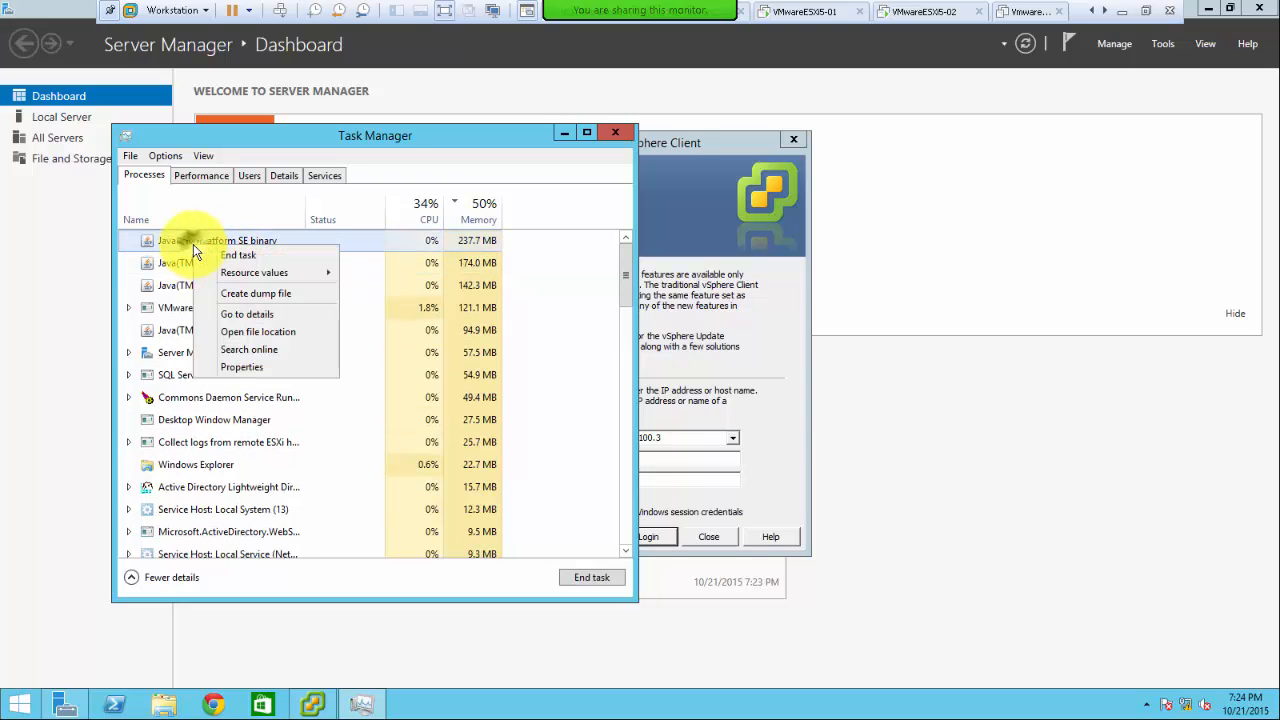
{"action": "left_click", "coordinate": [211, 251]}
{"action": "right_click", "coordinate": [204, 242]}
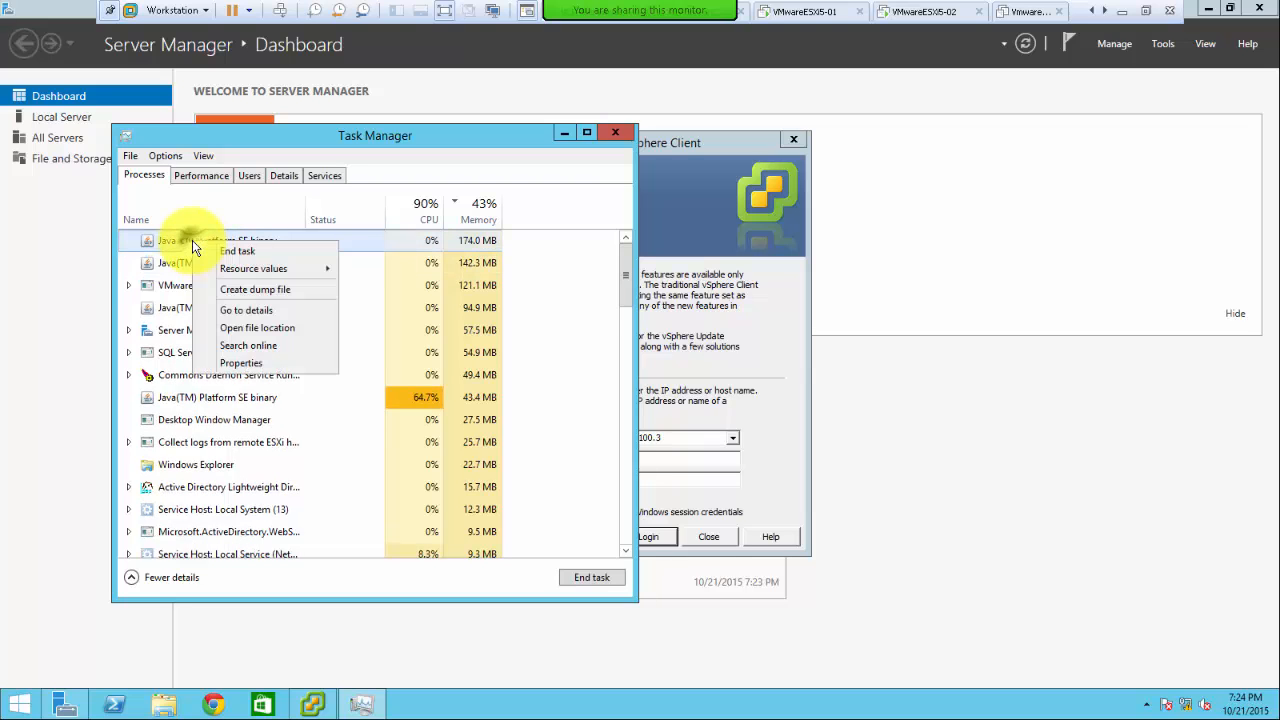
{"action": "left_click", "coordinate": [236, 251]}
{"action": "right_click", "coordinate": [206, 245]}
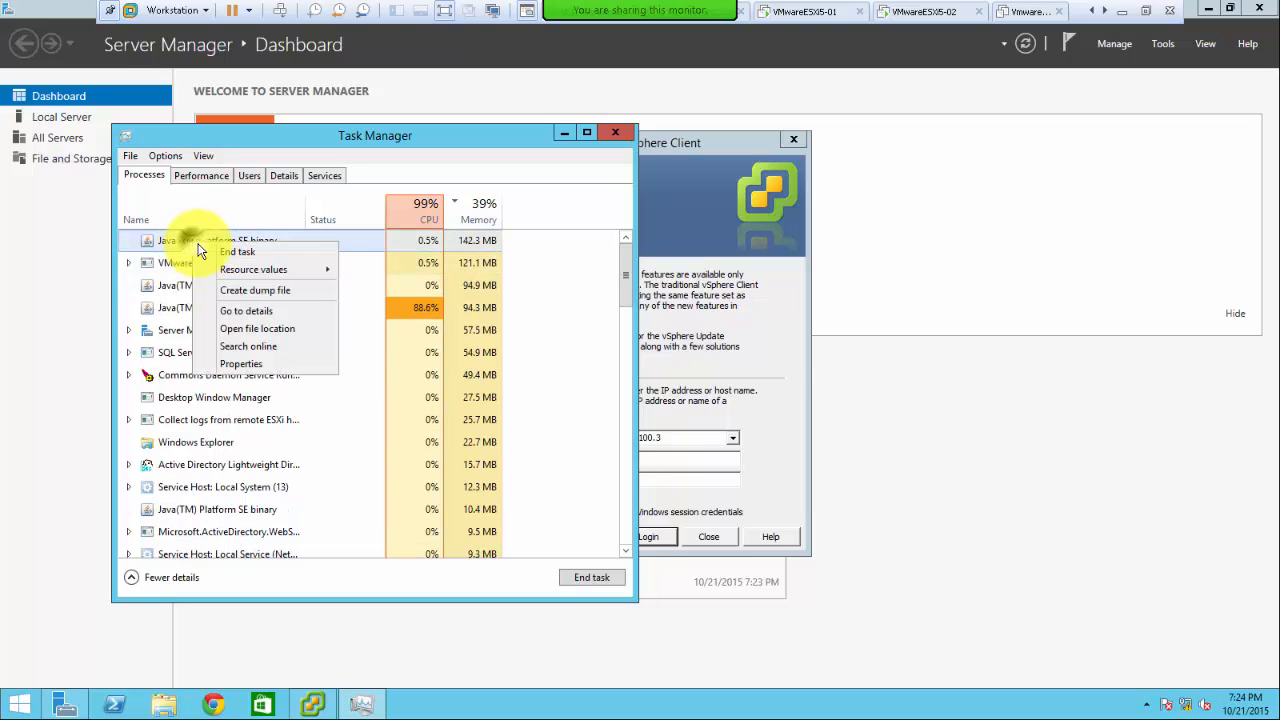
{"action": "left_click", "coordinate": [209, 251]}
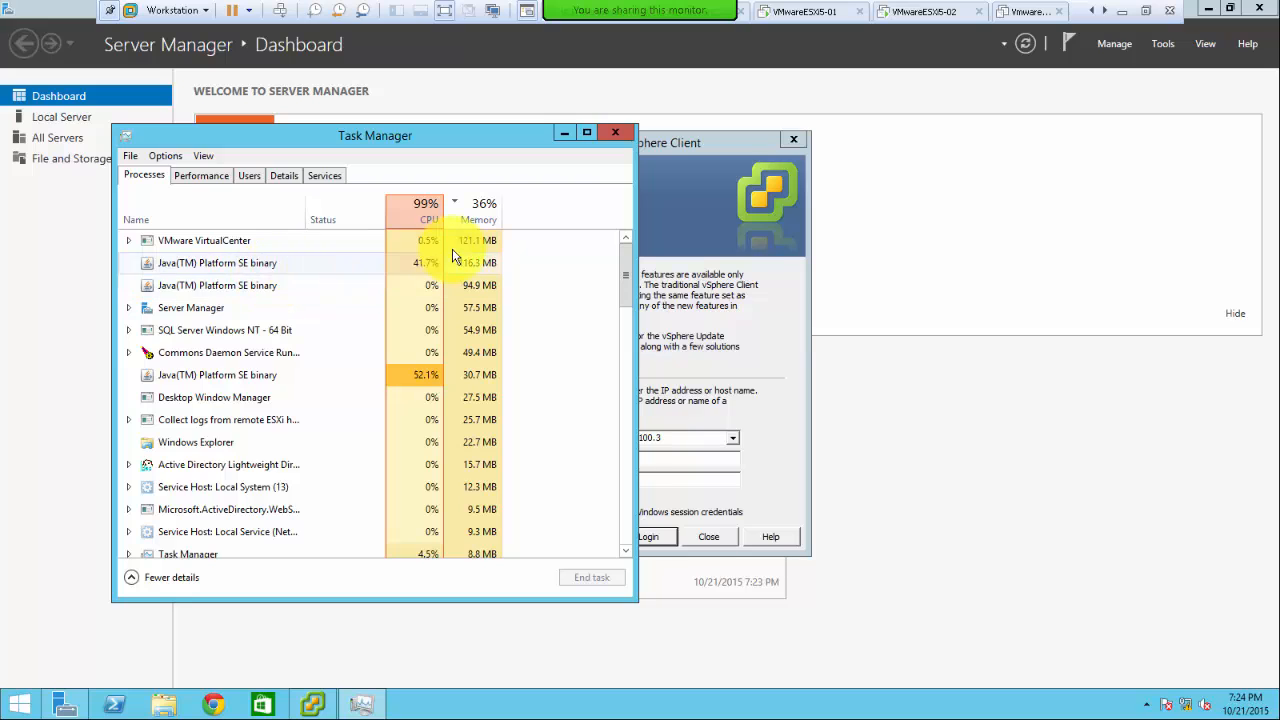
{"action": "left_click", "coordinate": [199, 175]}
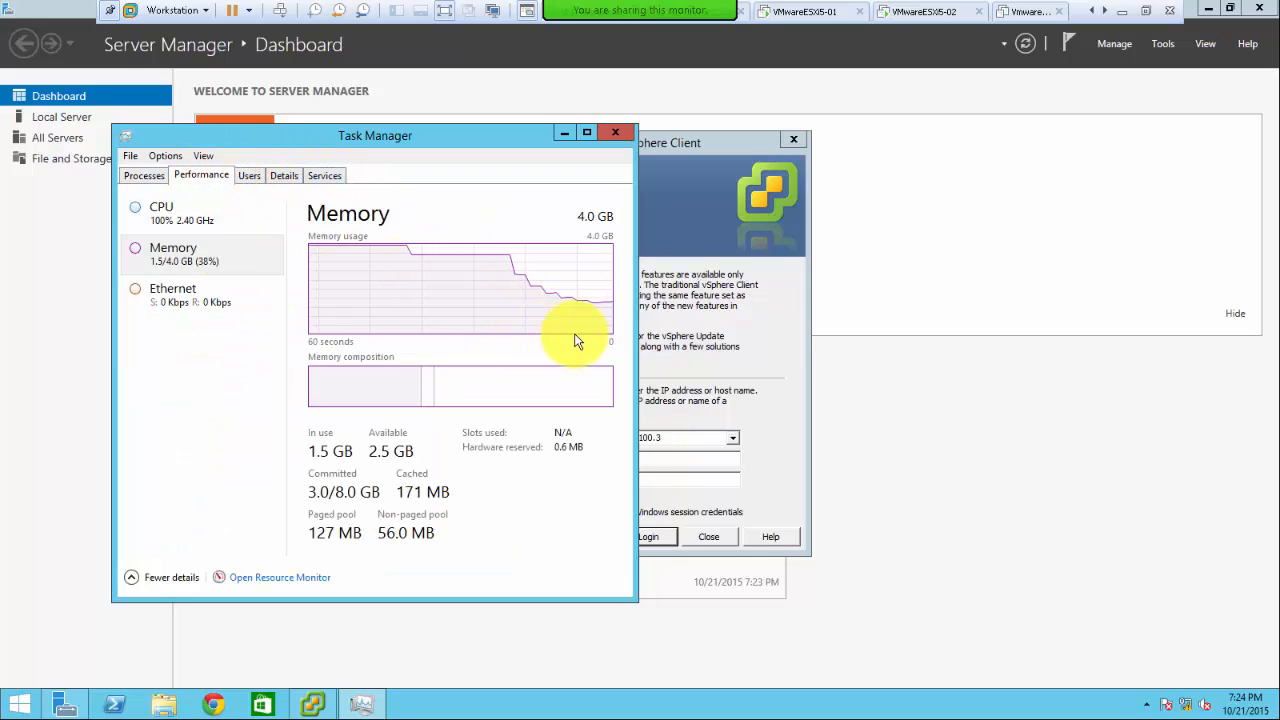
- Move Task Manager right and launch vSphere Web Client from the Start screen's Apps list
{"action": "left_click_drag", "start_coordinate": [390, 137], "coordinate": [1020, 146]}
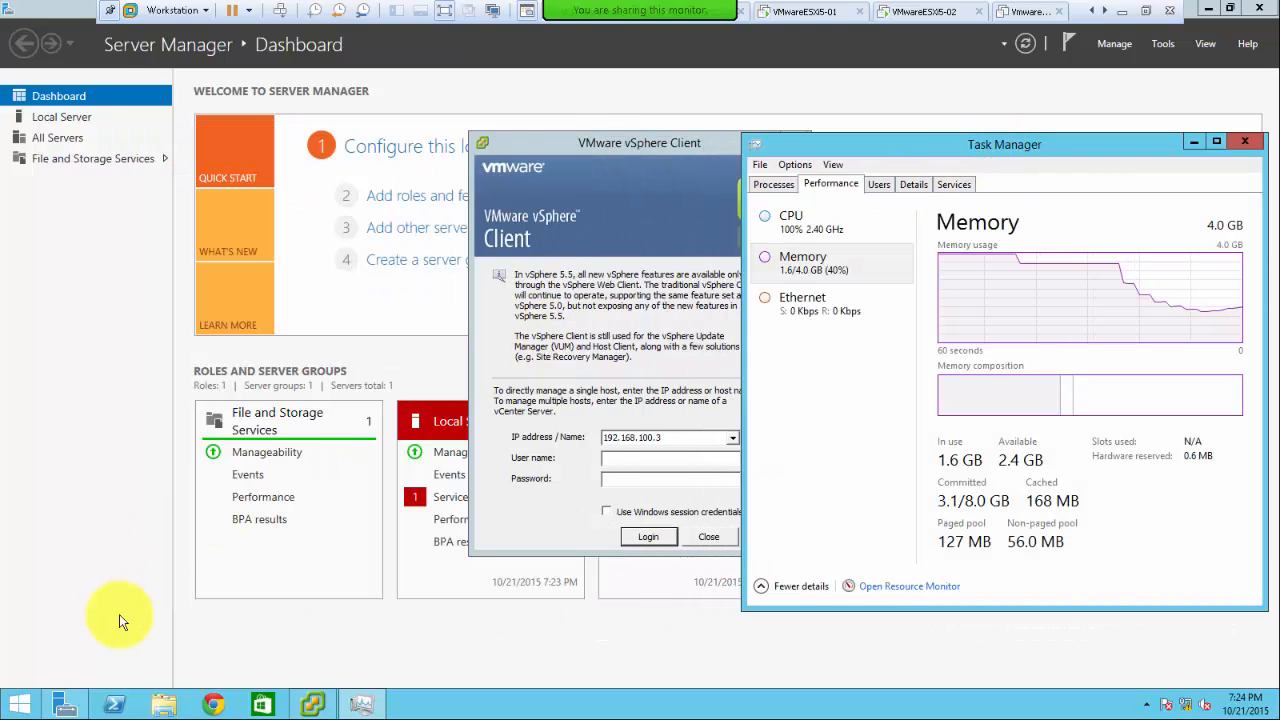
{"action": "left_click", "coordinate": [22, 703]}
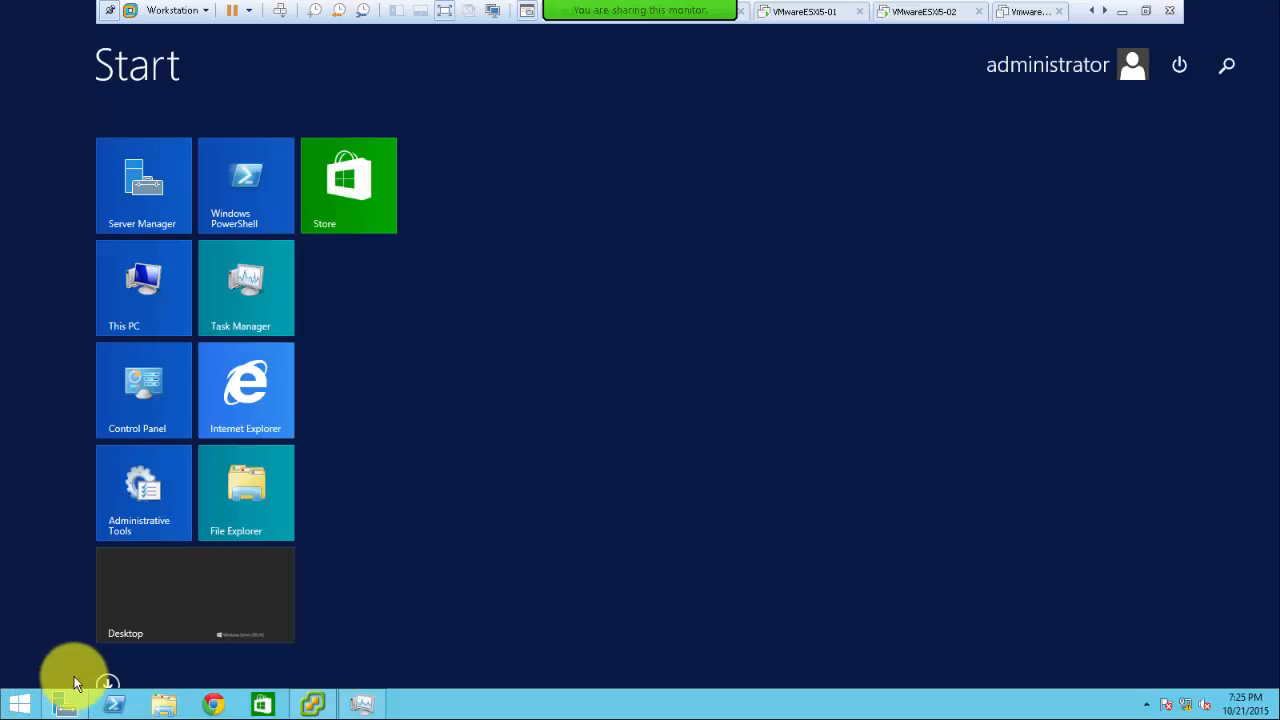
{"action": "left_click", "coordinate": [107, 684]}
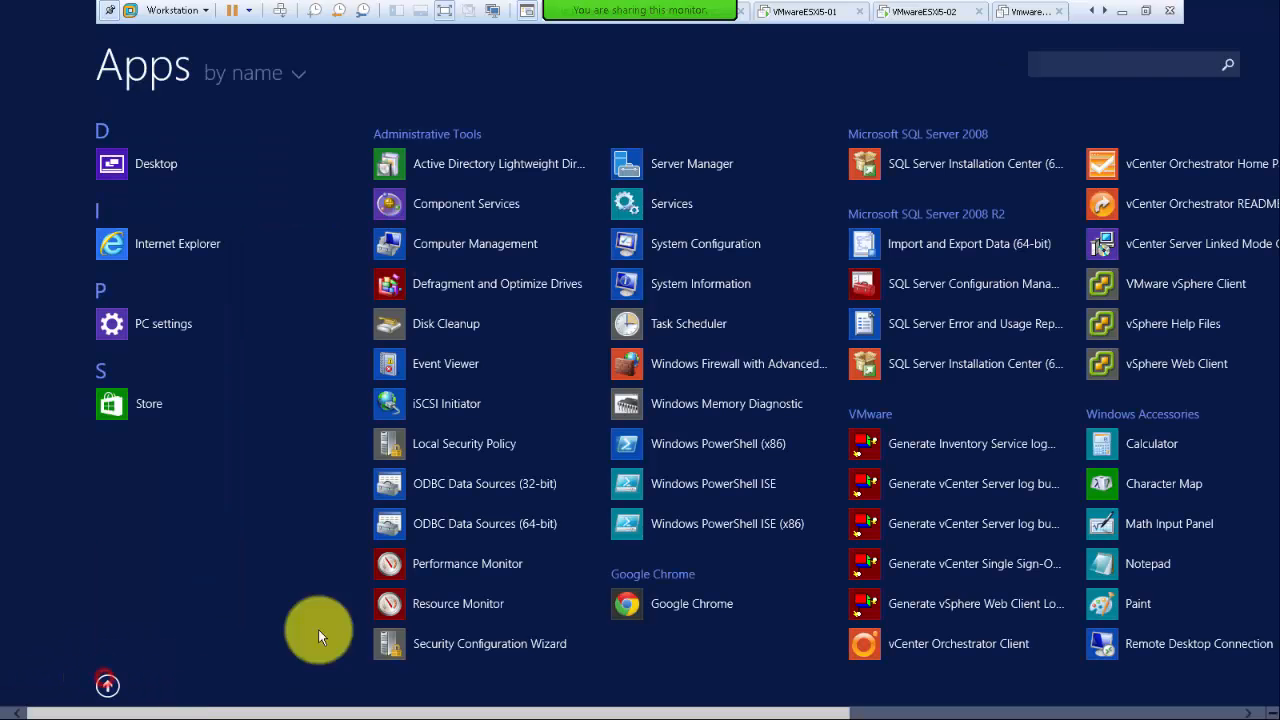
{"action": "left_click", "coordinate": [1173, 360]}
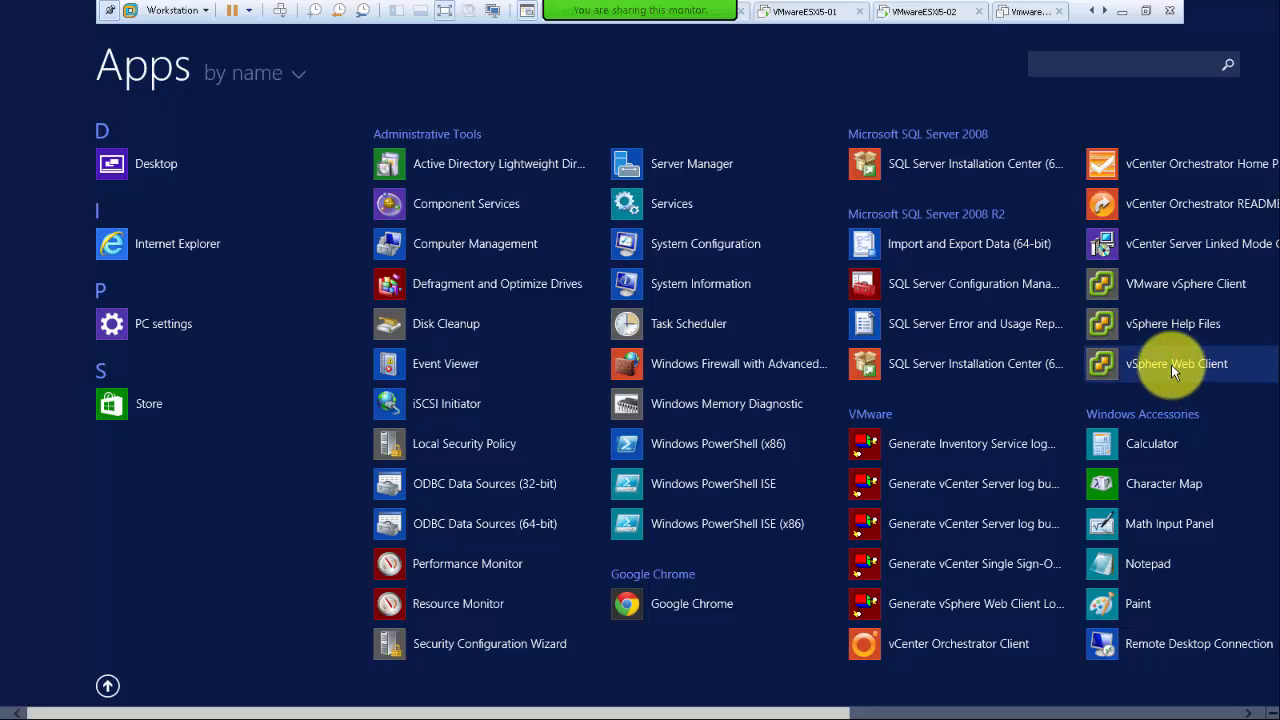
{"action": "left_click", "coordinate": [1176, 368]}
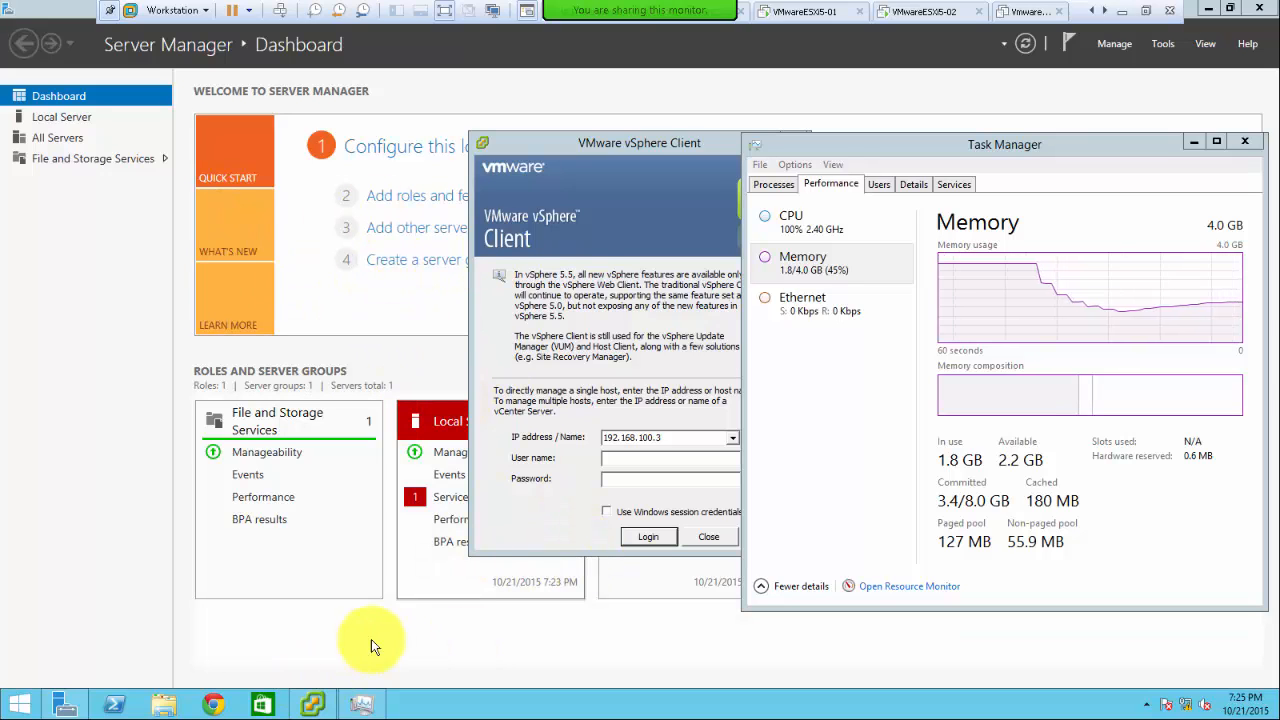
- Log in to server 192.168.100.2 with the administrator user name and account password
{"action": "left_click", "coordinate": [676, 437]}
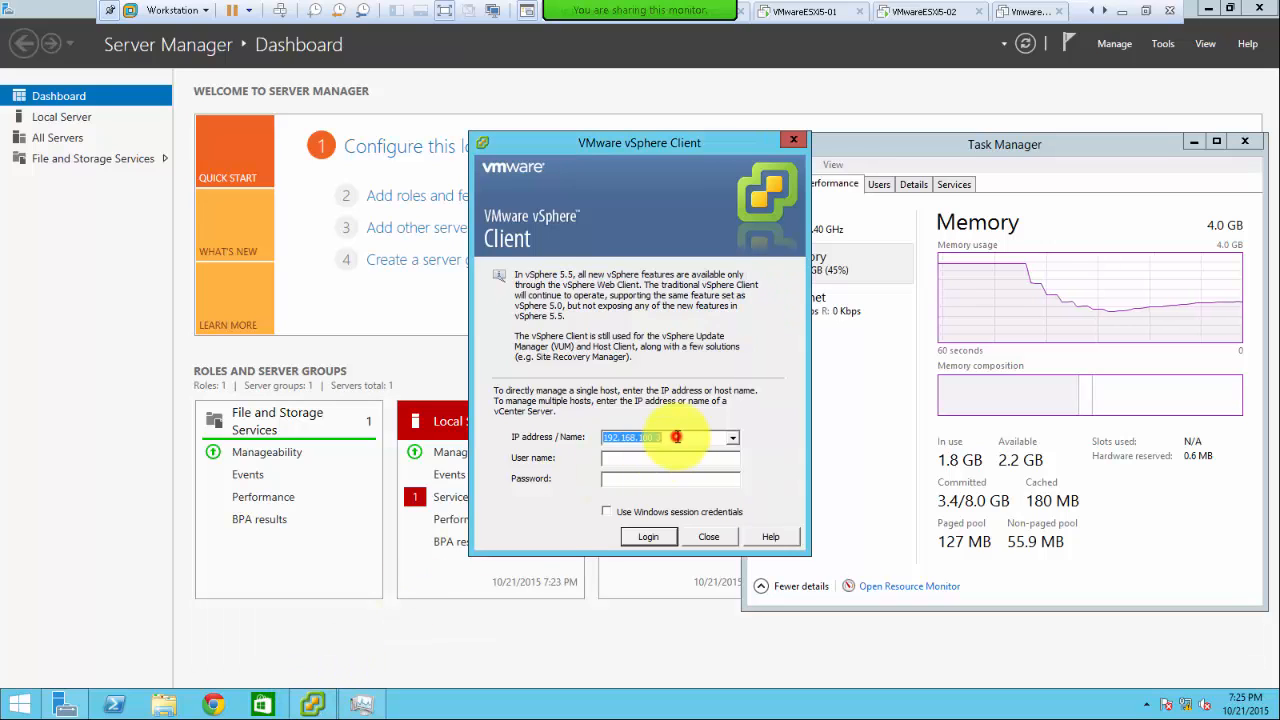
{"action": "left_click", "coordinate": [672, 437]}
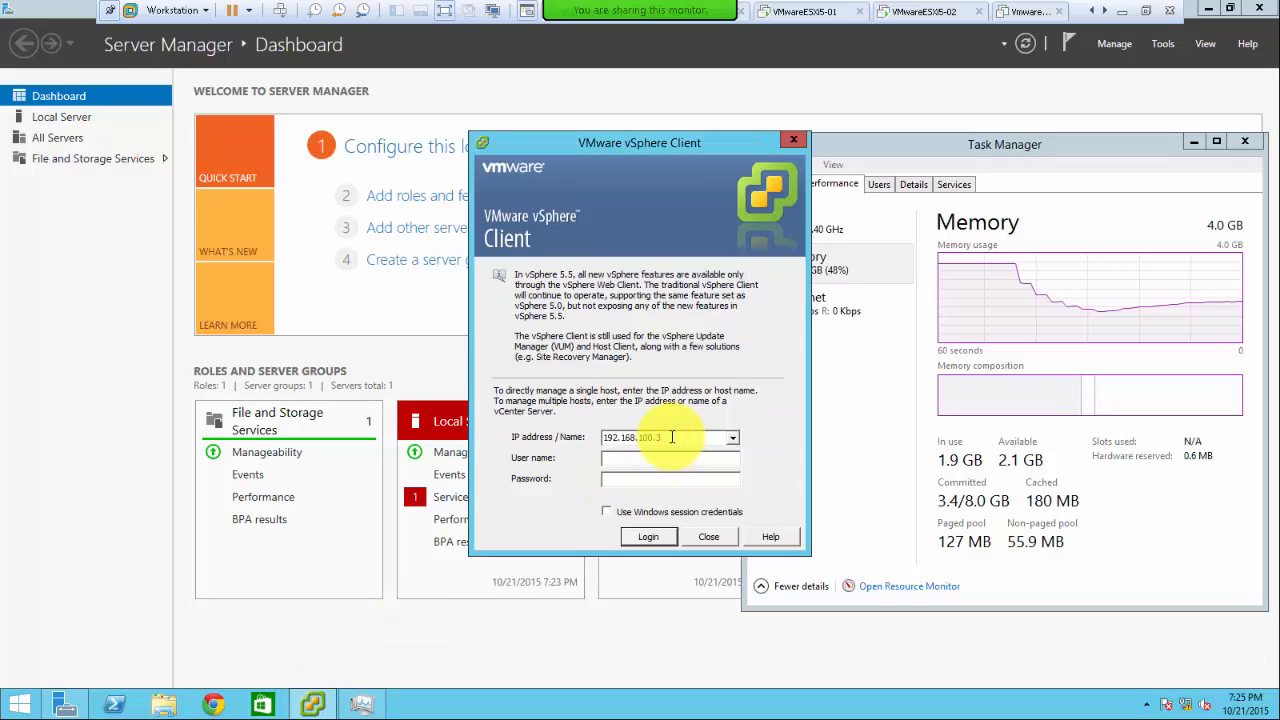
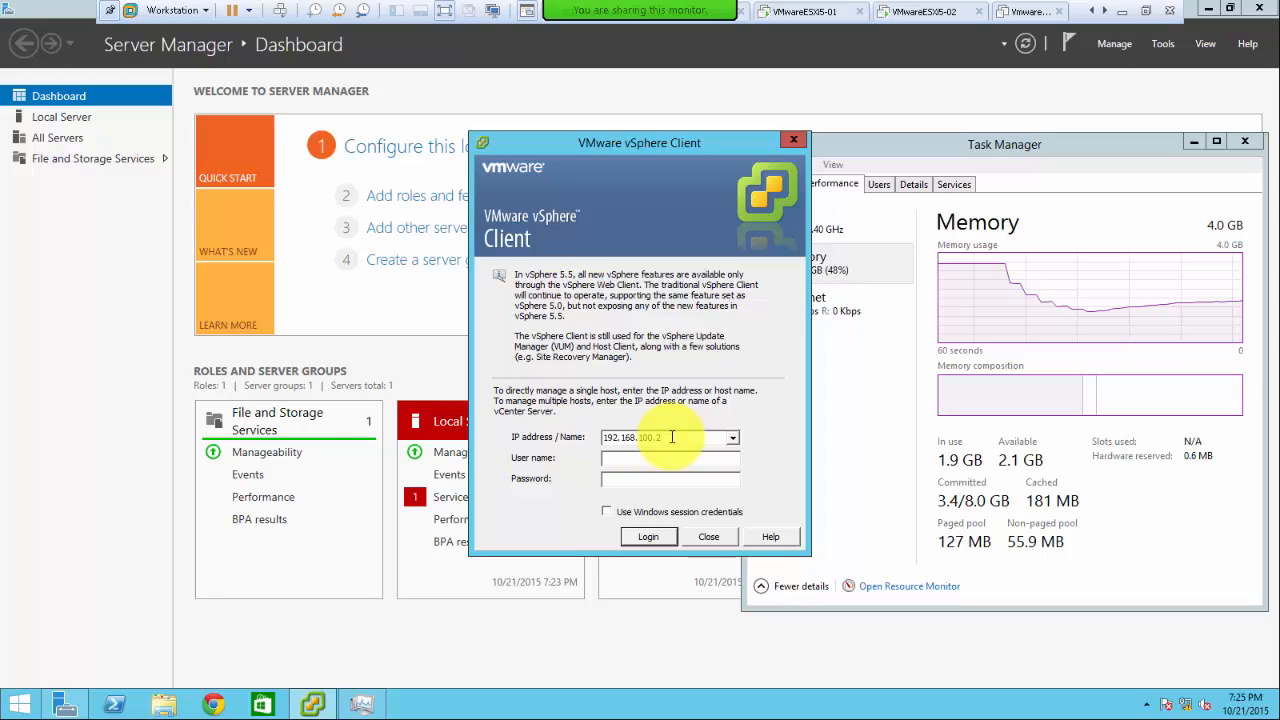
{"action": "key", "text": "Tab"}
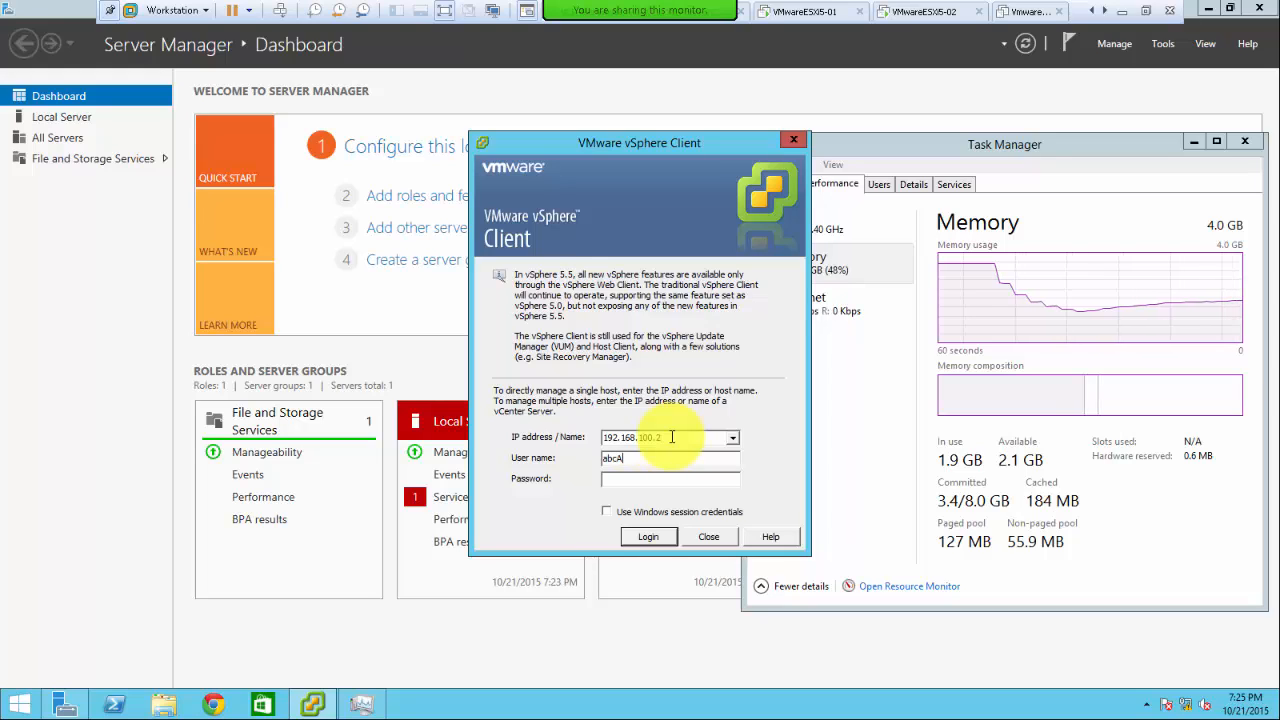
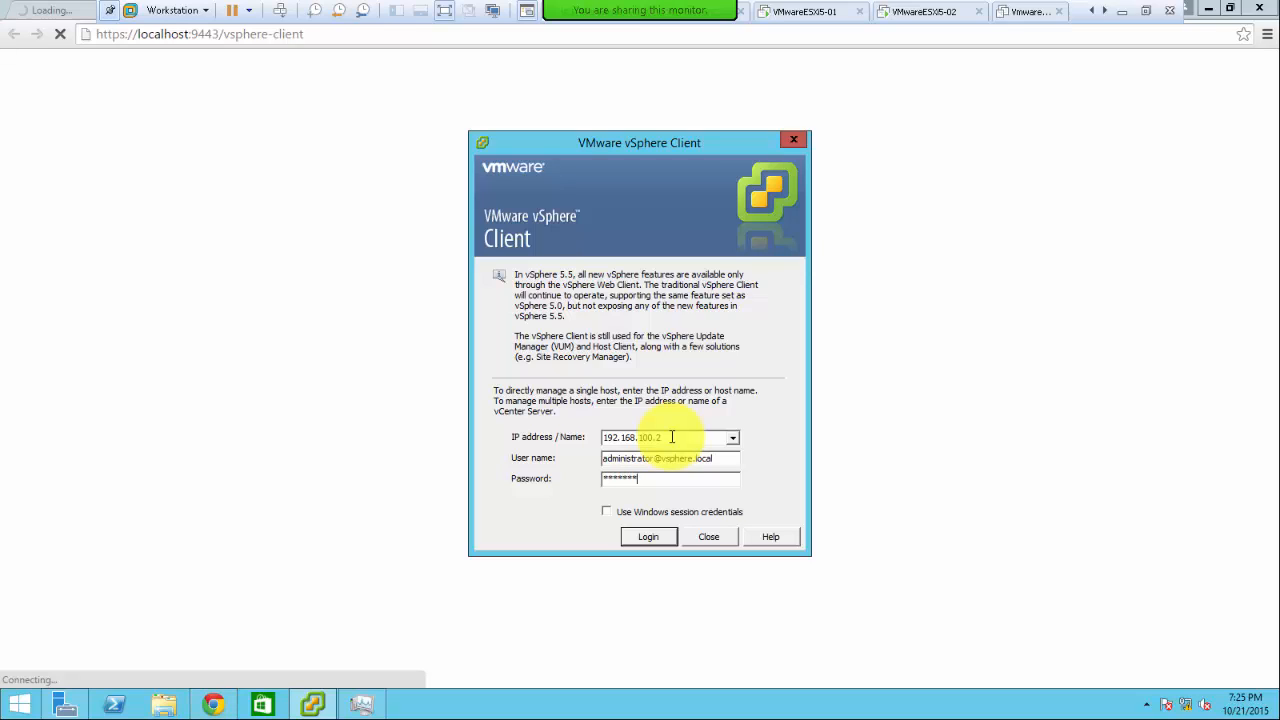
{"action": "key", "text": "Return"}
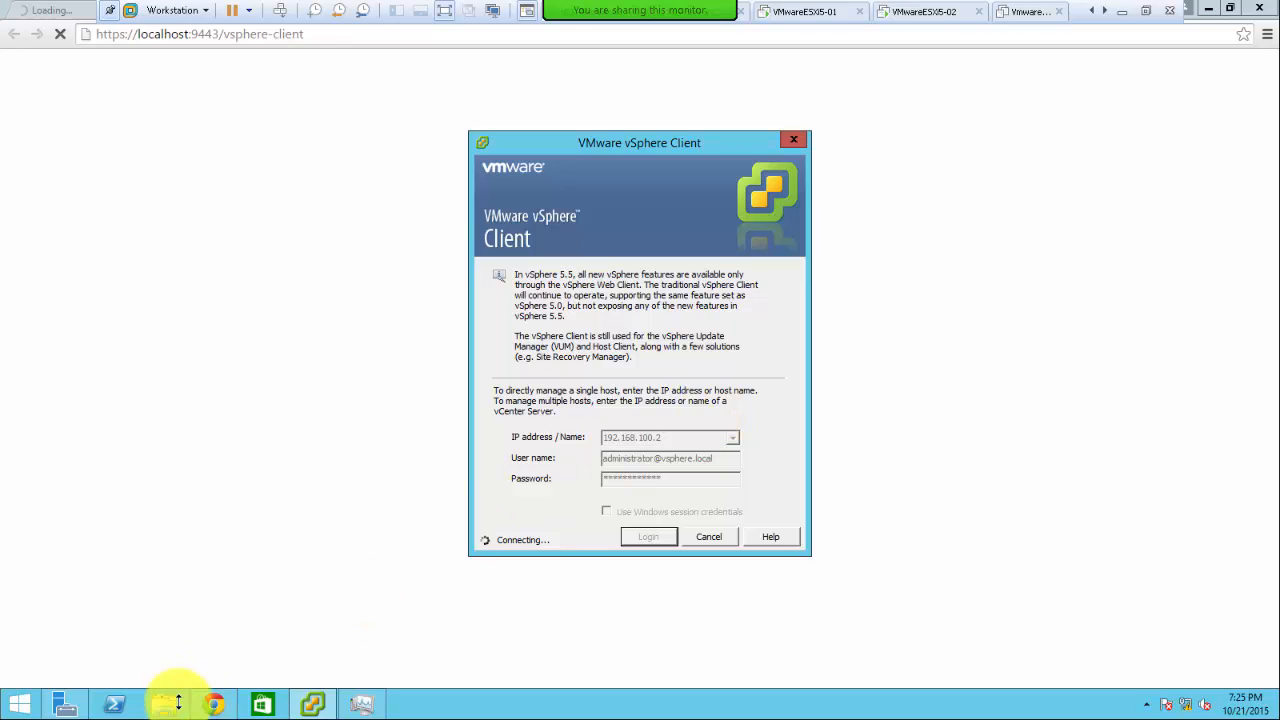
- Watch memory in Task Manager, then ignore the untrusted certificate warning
{"action": "mouse_move", "coordinate": [216, 706]}
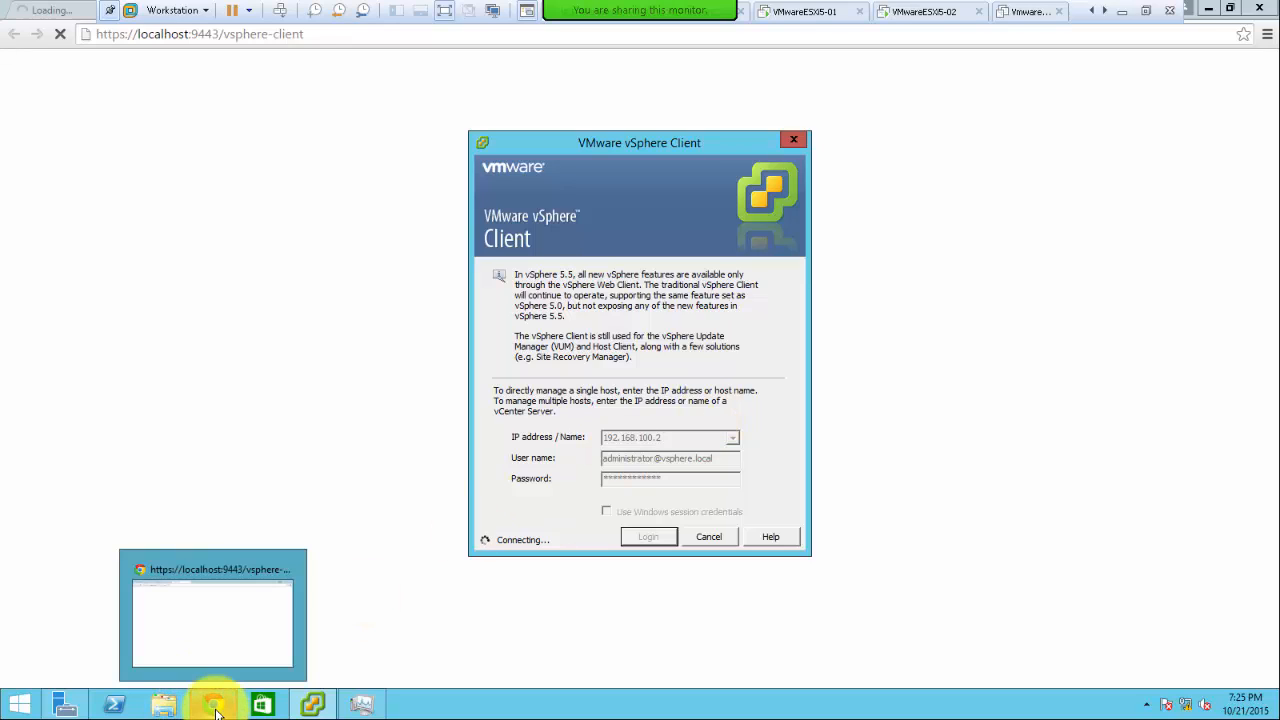
{"action": "left_click", "coordinate": [368, 708]}
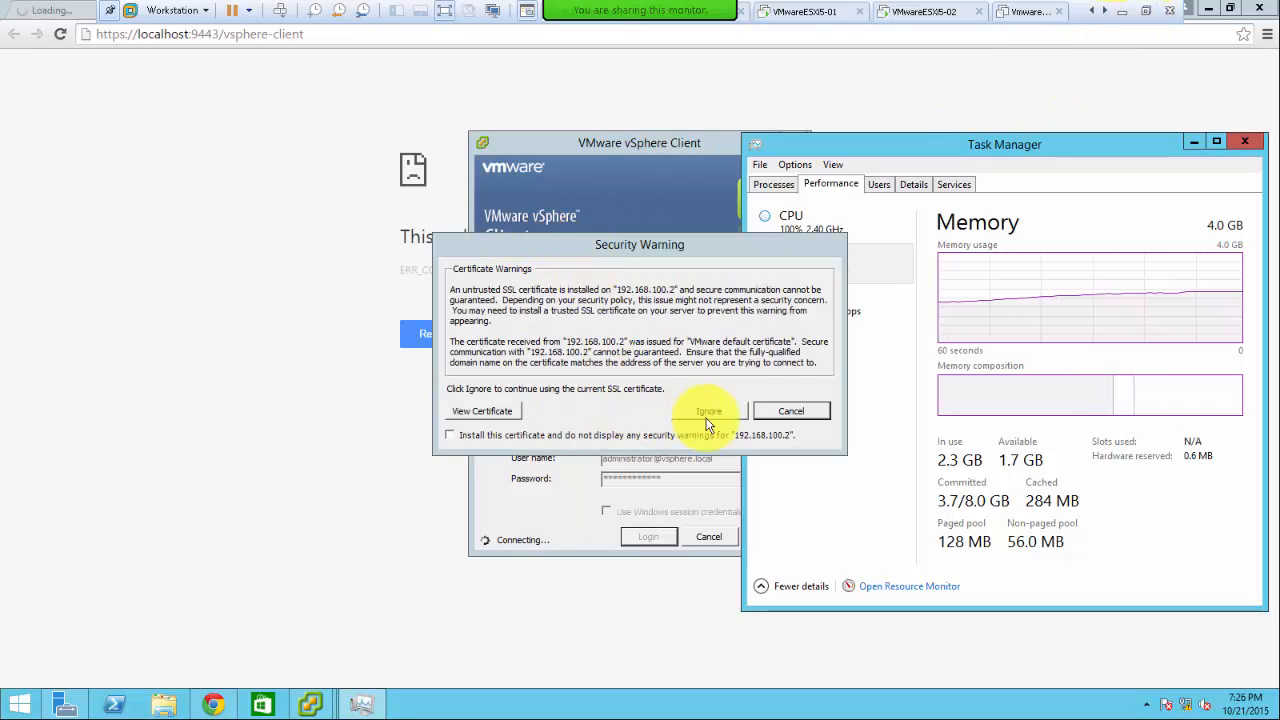
{"action": "left_click", "coordinate": [709, 416]}
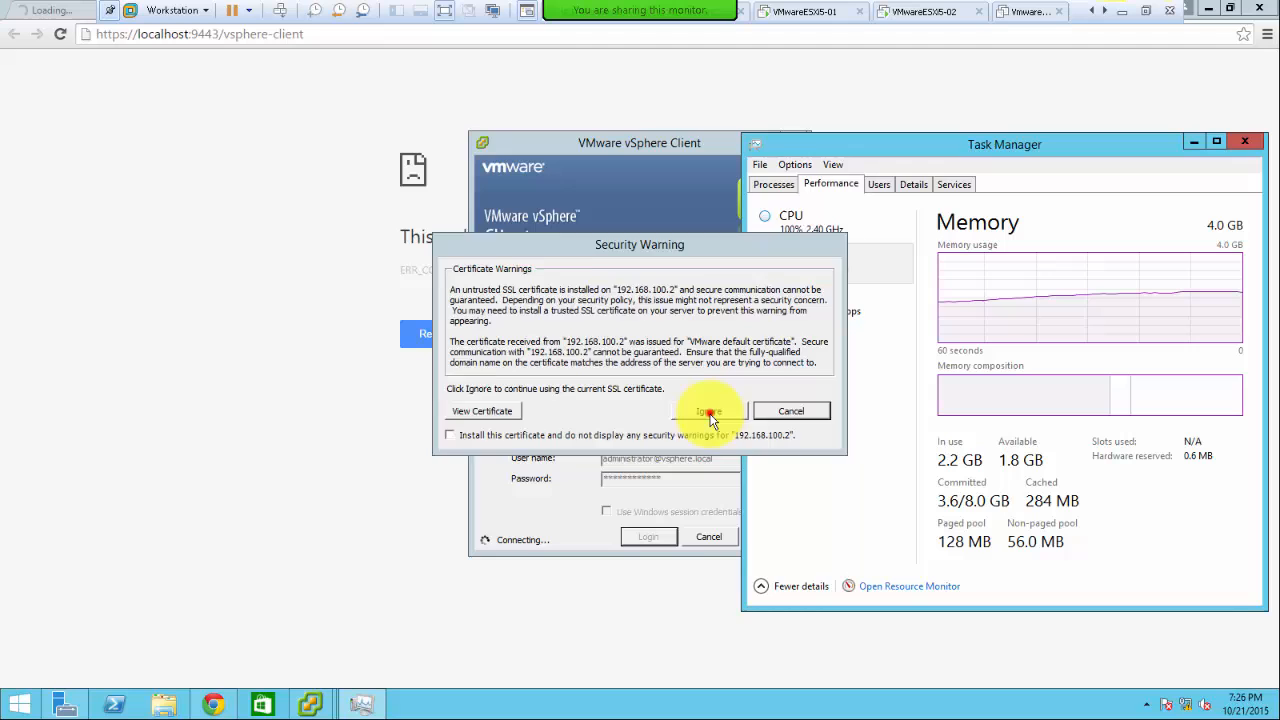
{"action": "left_click", "coordinate": [330, 364]}
- Reload the vsphere-client page twice and leave the VM's full-screen view
{"action": "left_click", "coordinate": [433, 336]}
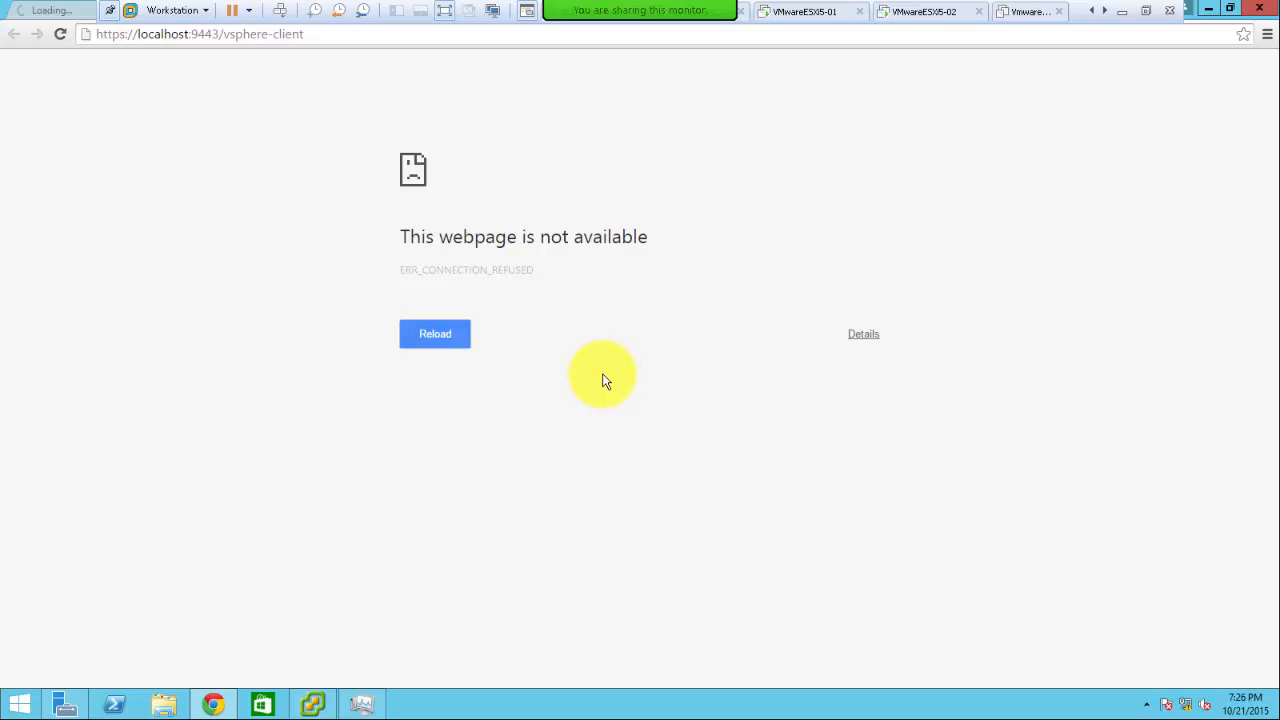
{"action": "left_click", "coordinate": [440, 340]}
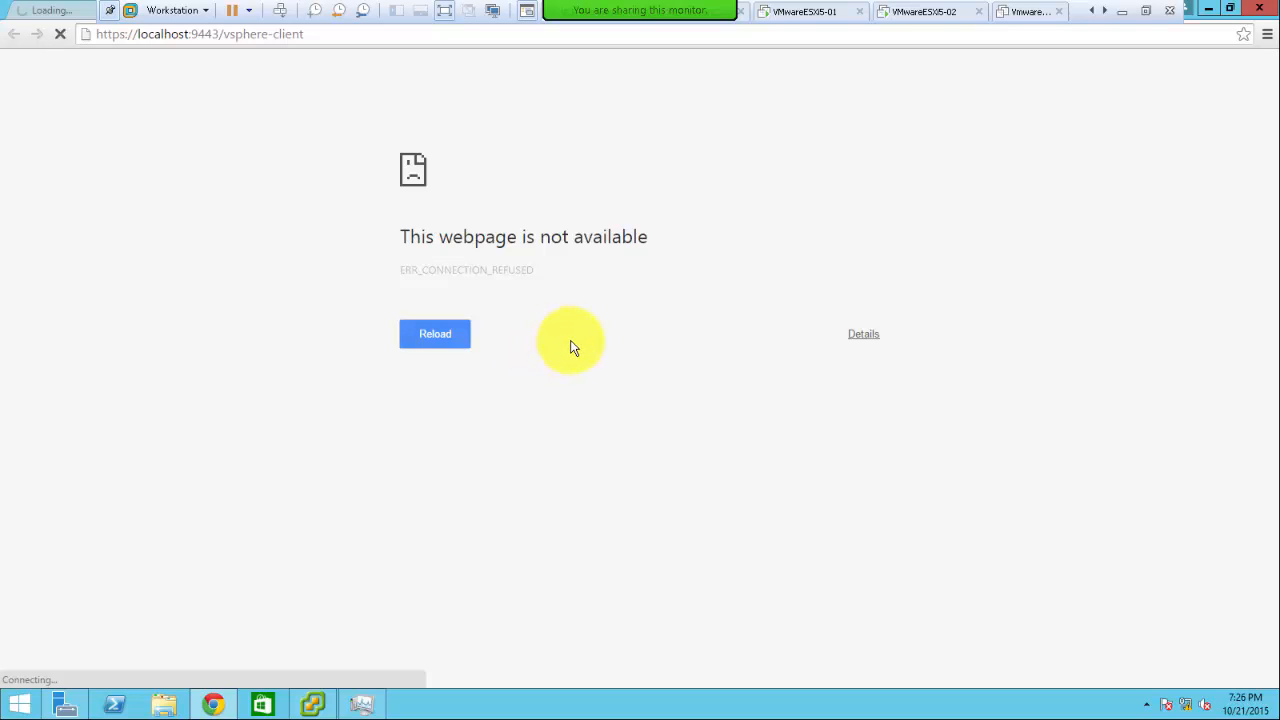
{"action": "left_click", "coordinate": [1143, 13]}
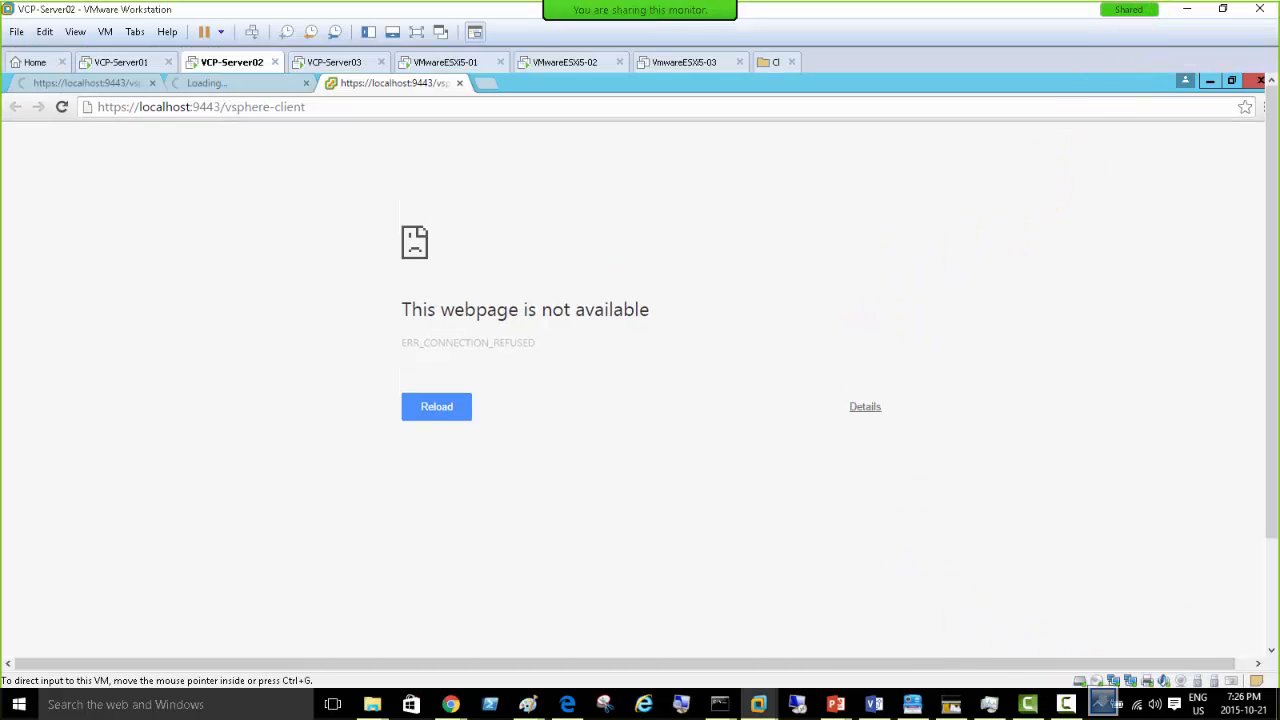
- Check the host's memory use (16.4 of 23.6 GB) in Task Manager, then minimise it
{"action": "left_click", "coordinate": [989, 704]}
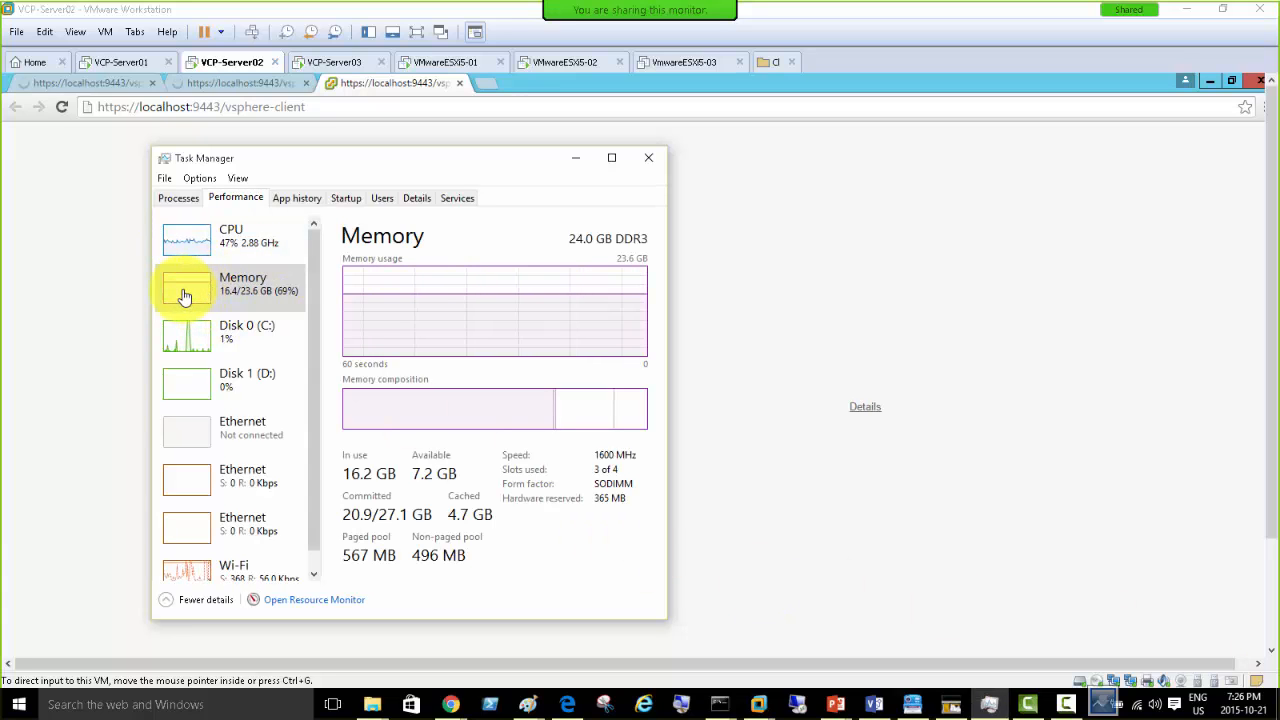
{"action": "left_click", "coordinate": [178, 198]}
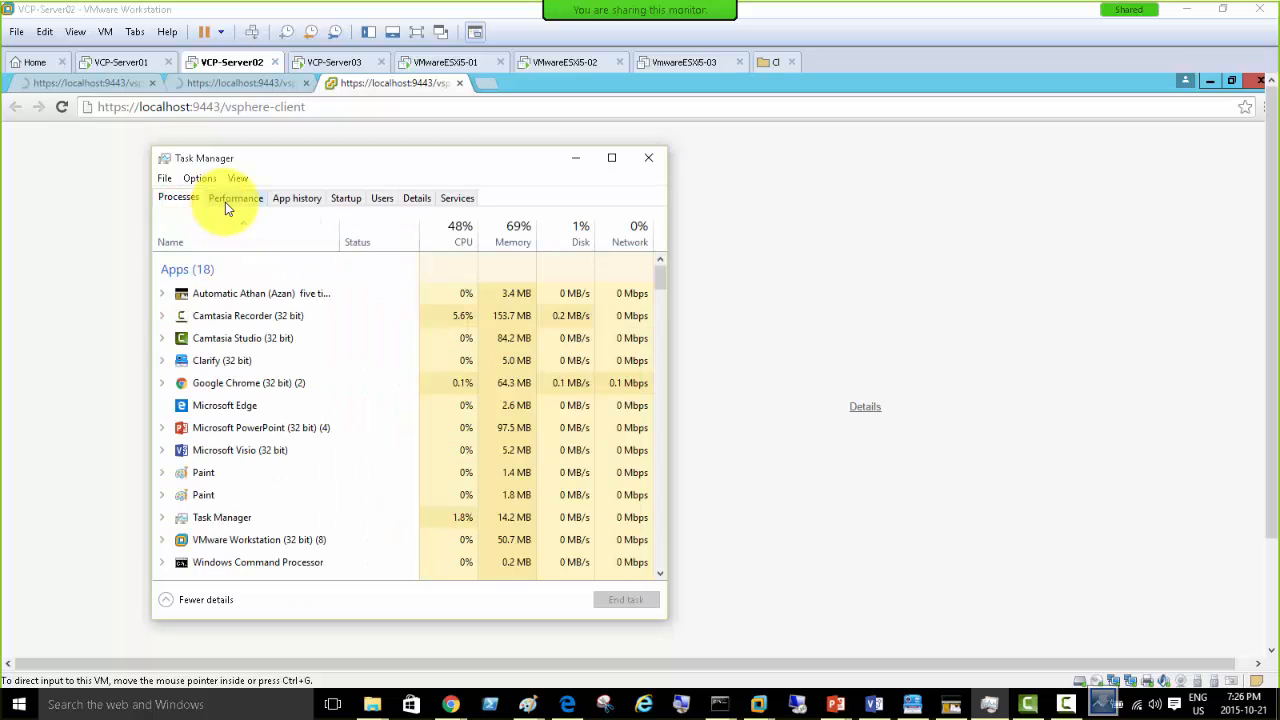
{"action": "left_click", "coordinate": [226, 199]}
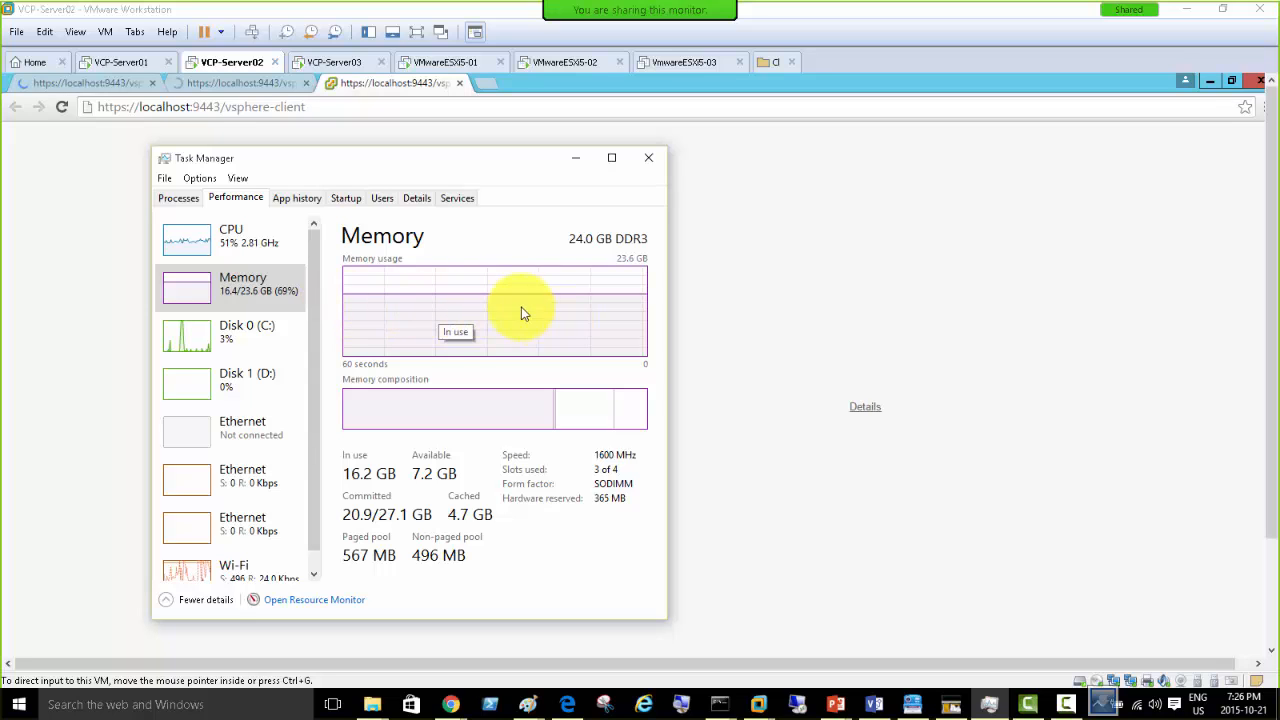
{"action": "left_click", "coordinate": [572, 159]}
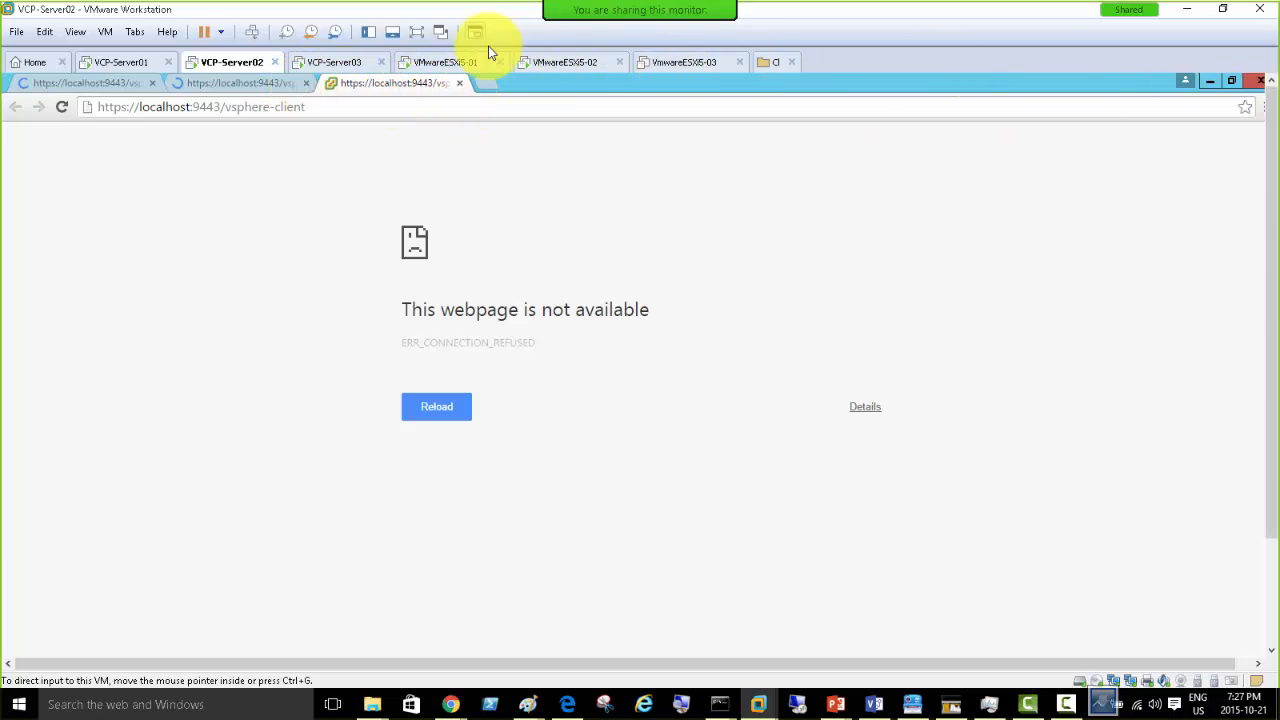
- Bring the connecting 192.168.100.2 vSphere Client login forward, then leave full-screen view
{"action": "left_click", "coordinate": [418, 34]}
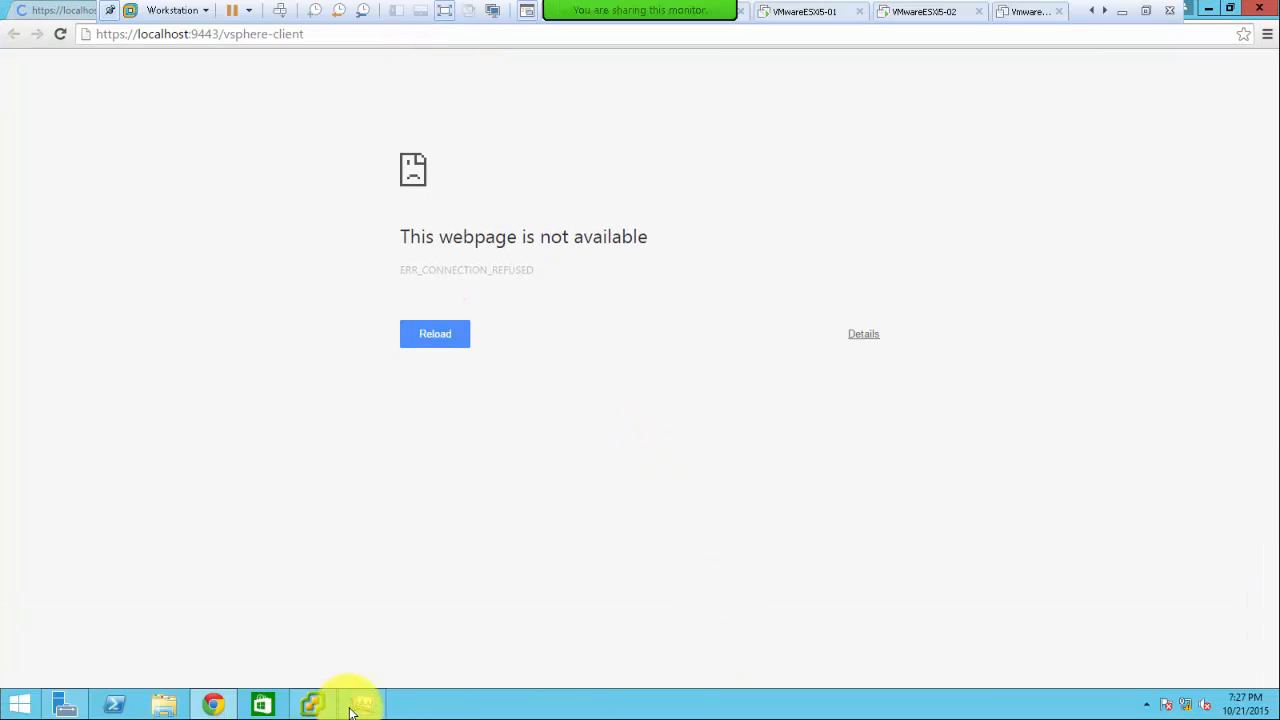
{"action": "left_click", "coordinate": [312, 706]}
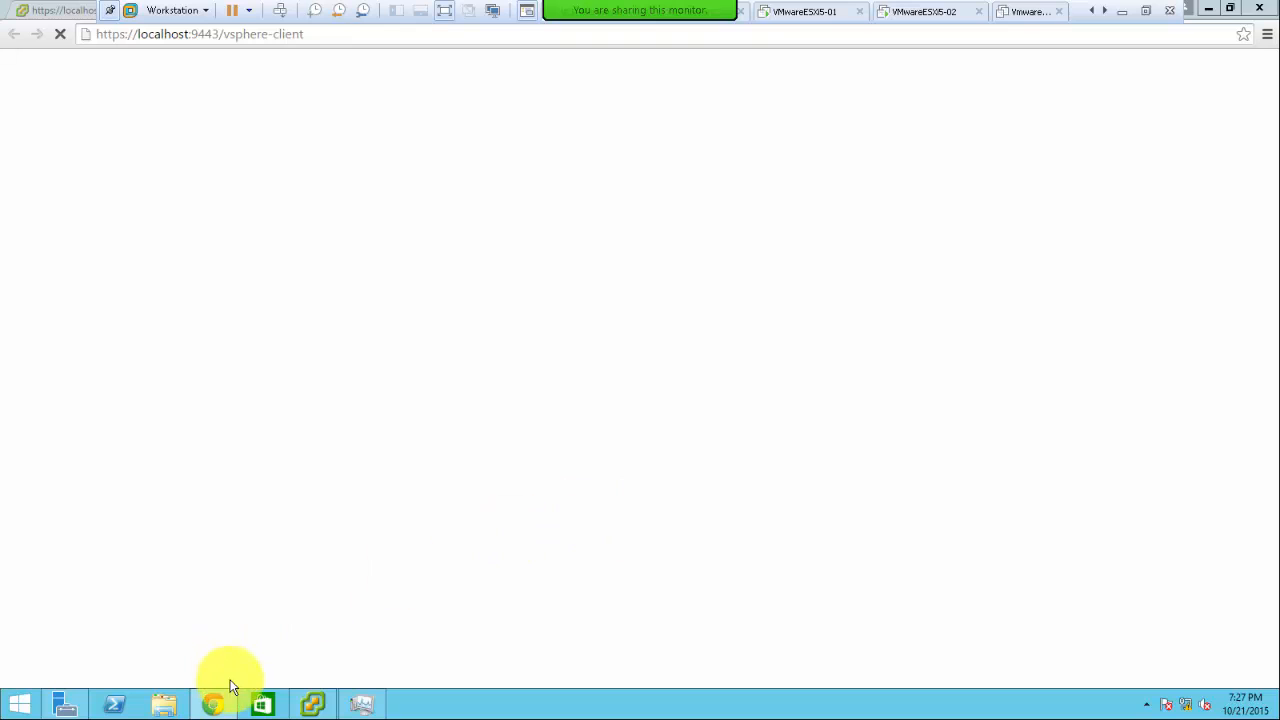
{"action": "left_click", "coordinate": [316, 708]}
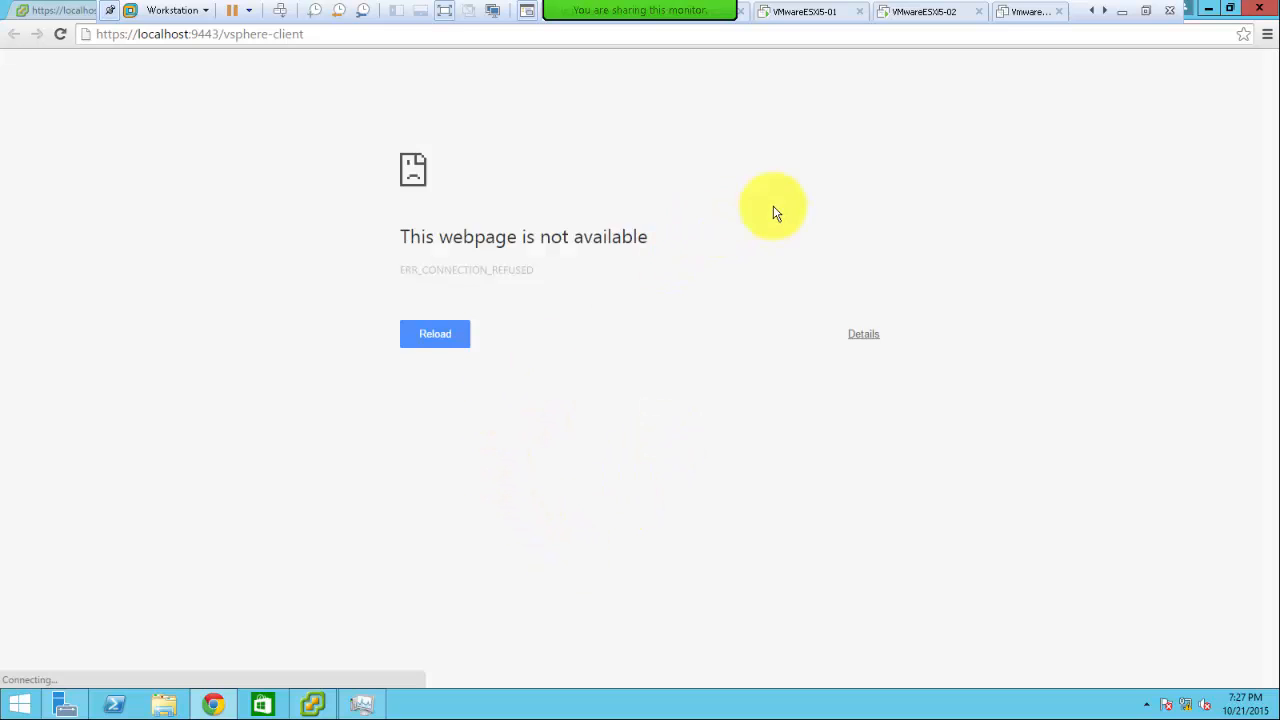
{"action": "left_click", "coordinate": [1215, 10]}
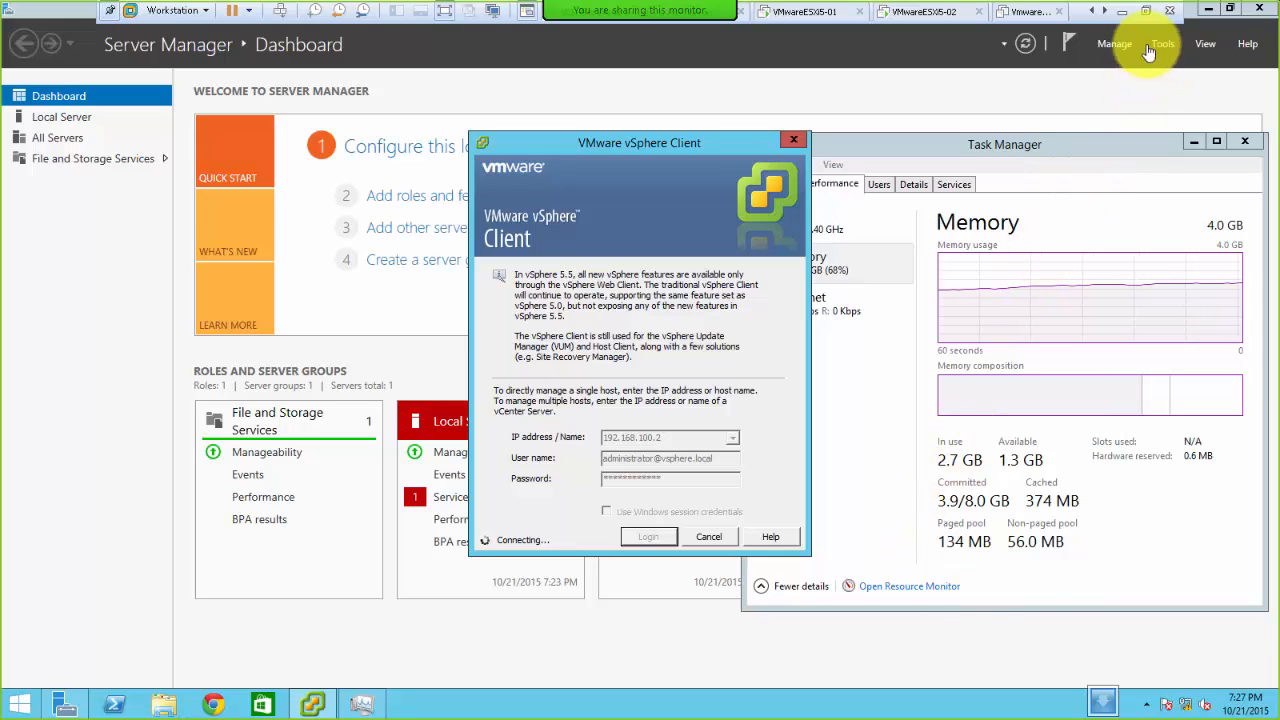
{"action": "left_click", "coordinate": [1146, 12]}
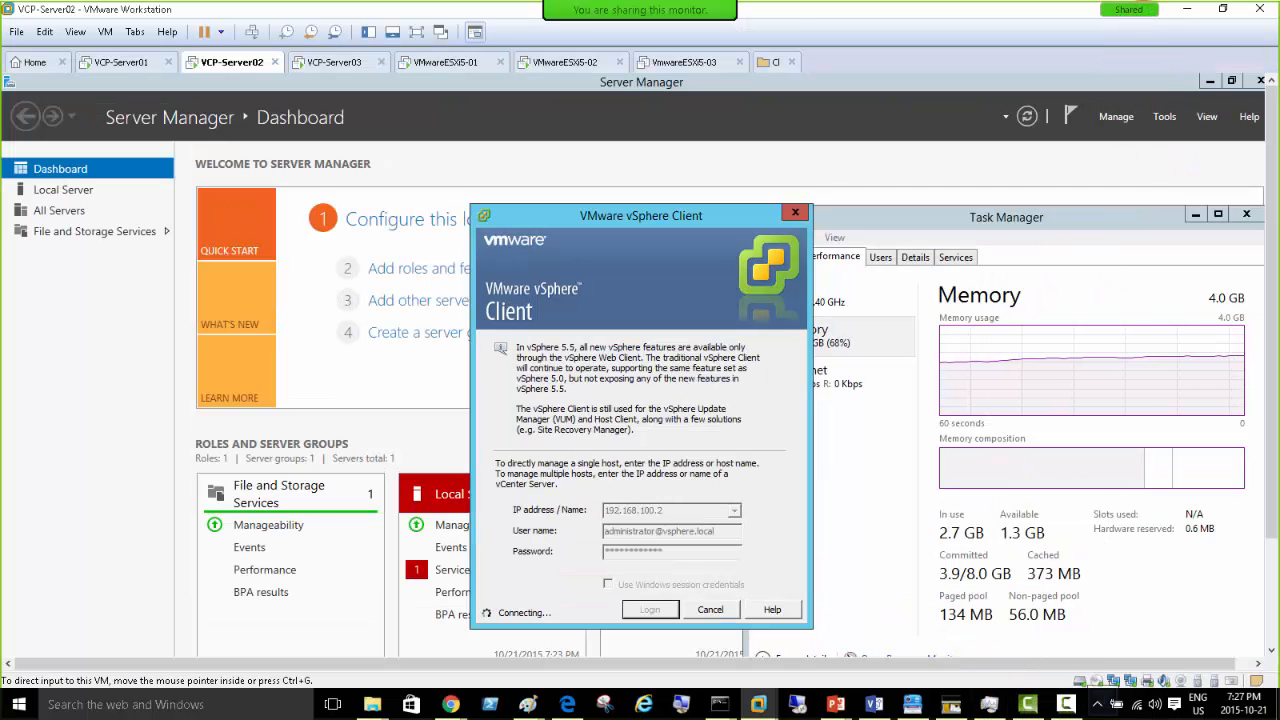
- Glance at host memory, cycle through the VCP-Server and ESXi tabs, then return to VCP-Server02
{"action": "left_click", "coordinate": [990, 704]}
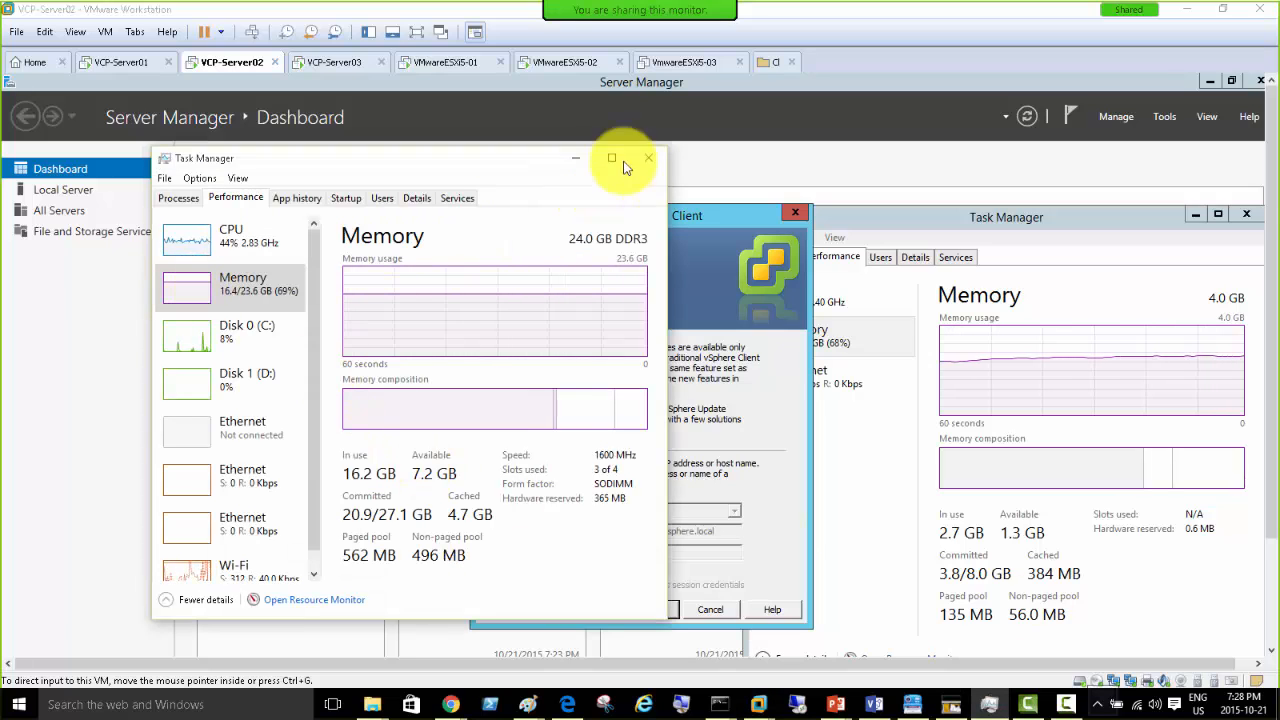
{"action": "left_click", "coordinate": [578, 160]}
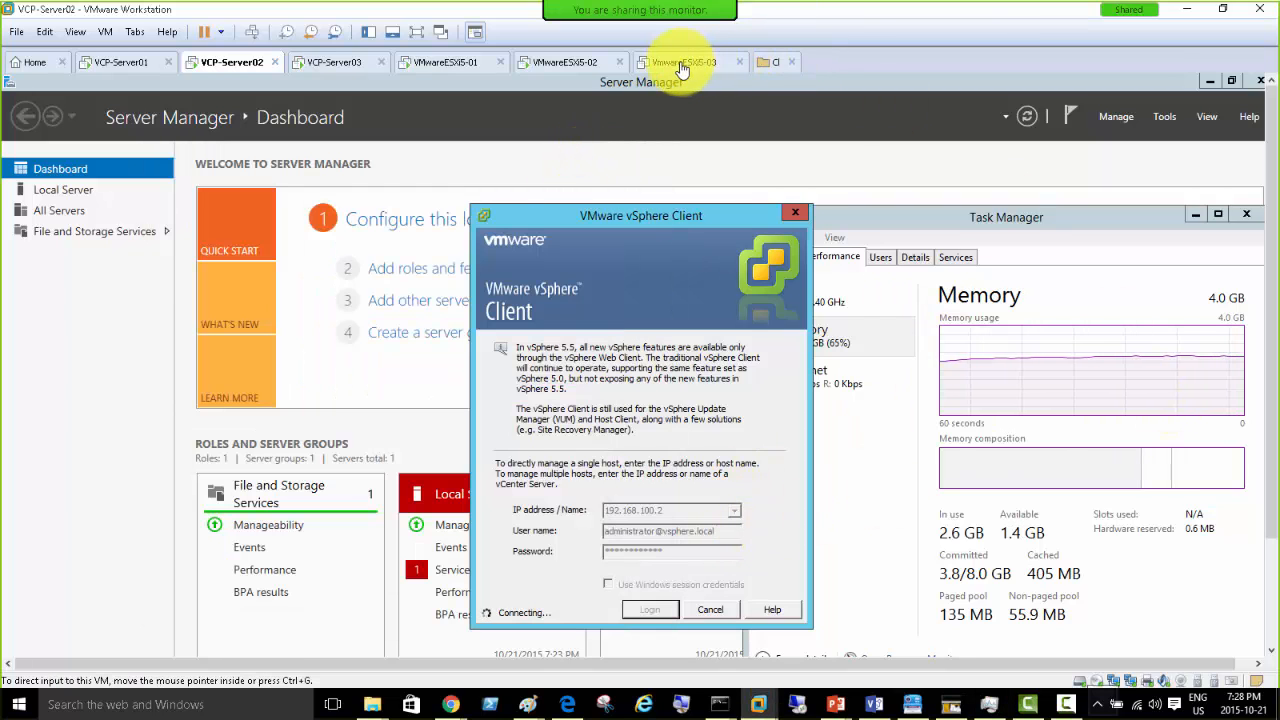
{"action": "left_click", "coordinate": [127, 65]}
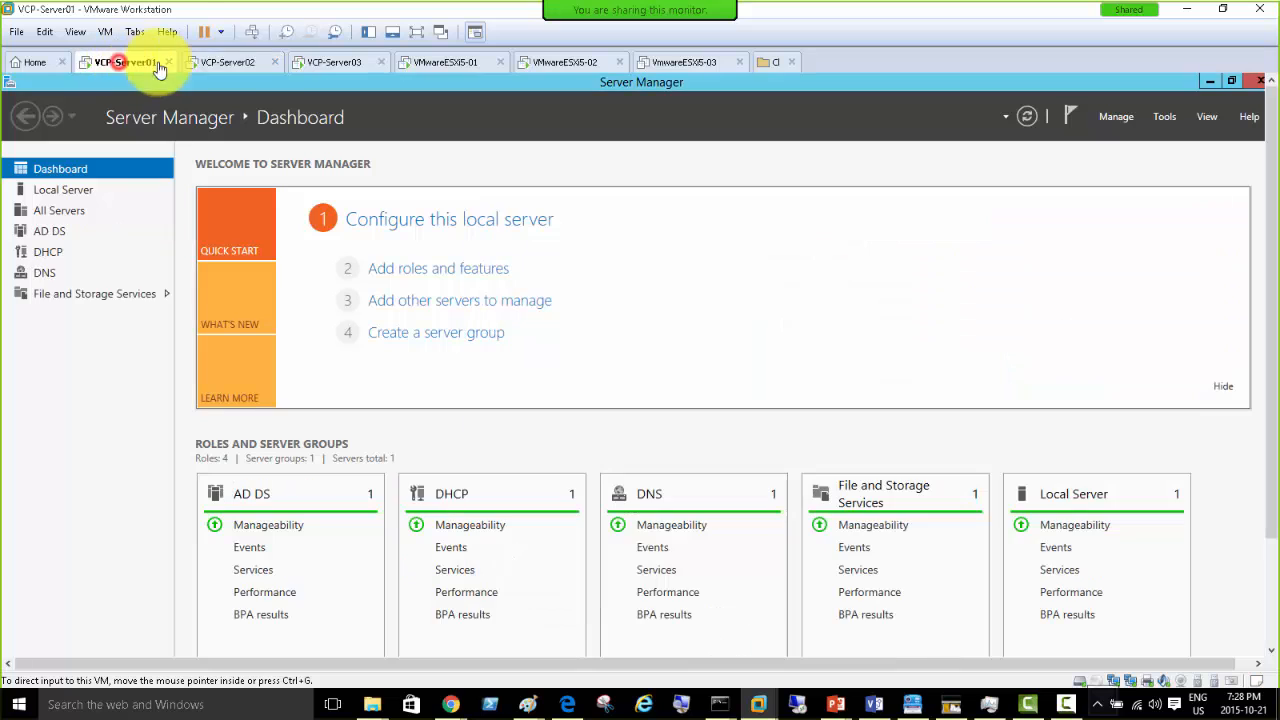
{"action": "left_click", "coordinate": [240, 63]}
{"action": "left_click", "coordinate": [338, 68]}
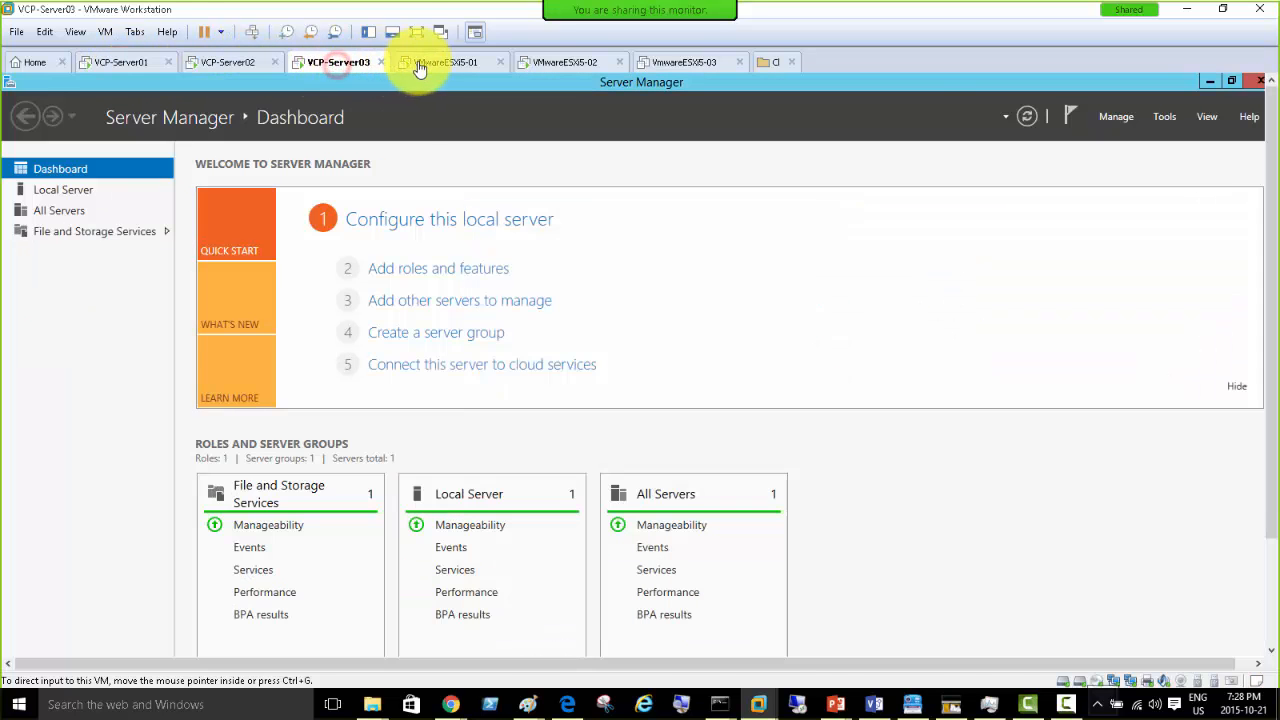
{"action": "left_click", "coordinate": [425, 62]}
{"action": "left_click", "coordinate": [565, 60]}
{"action": "left_click", "coordinate": [139, 62]}
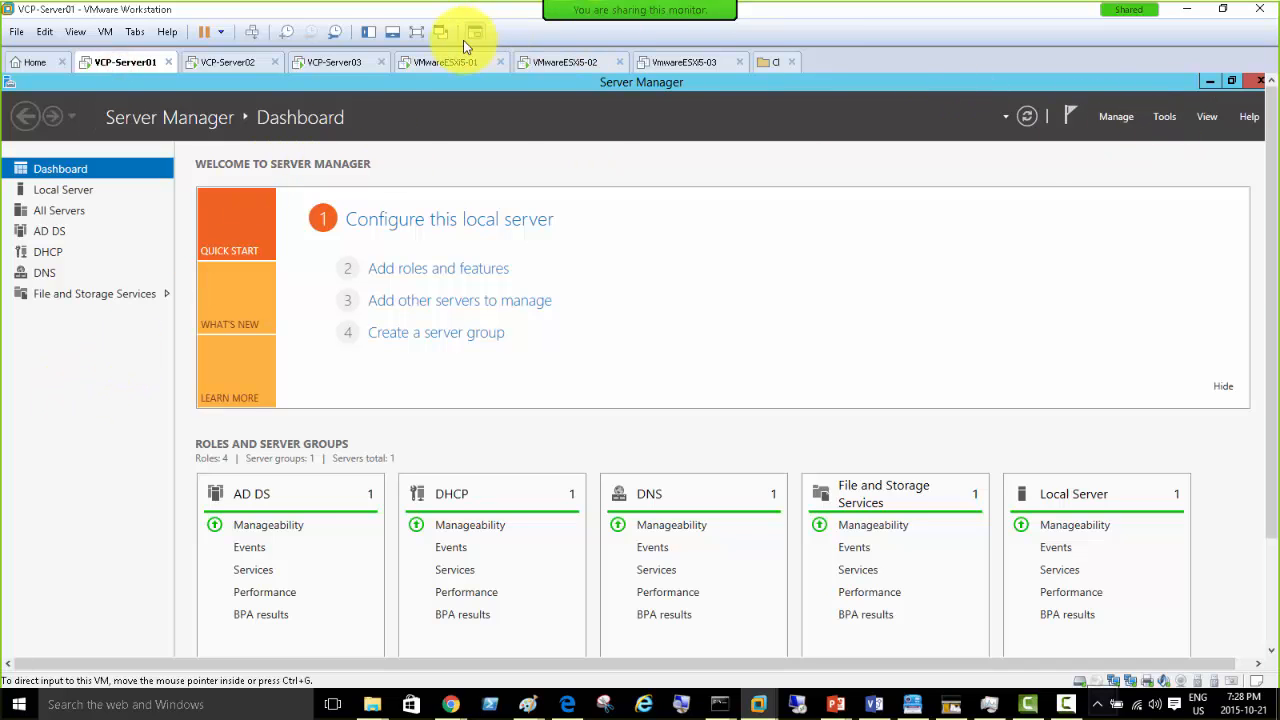
{"action": "left_click", "coordinate": [228, 63]}
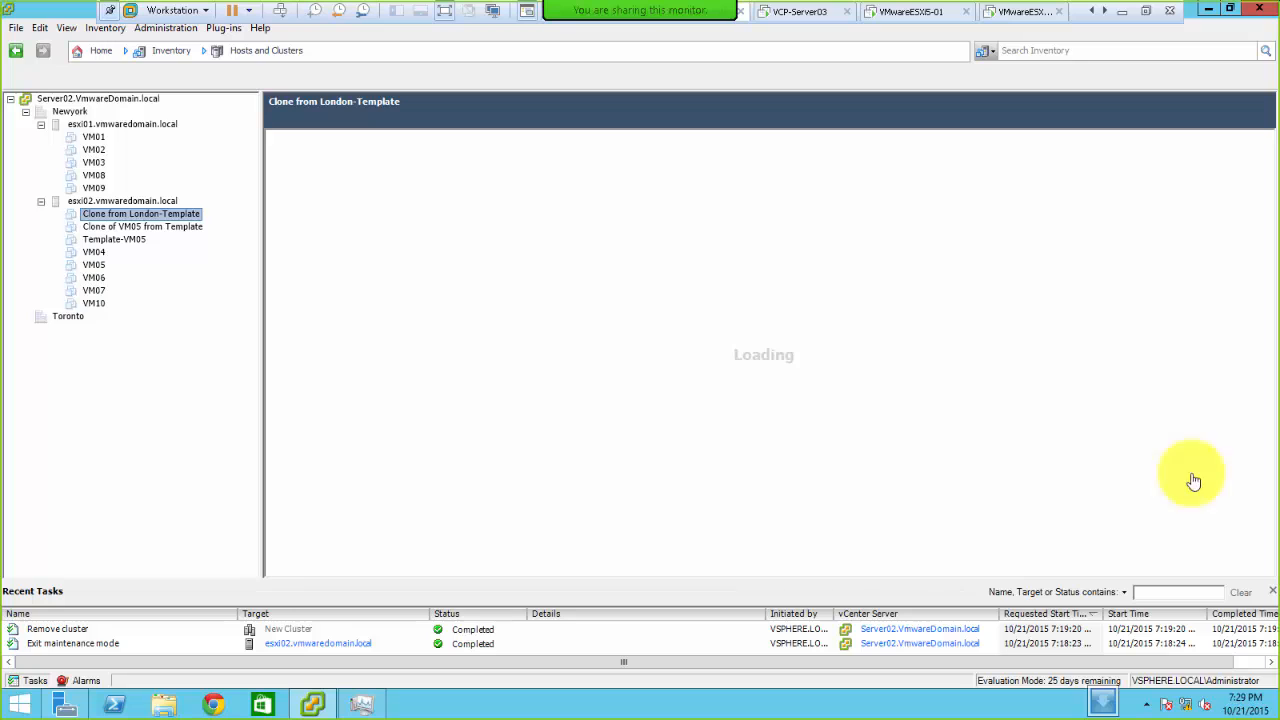
- Open esxi01.vmwaredomain.local under the Newyork datacenter and exit Workstation full-screen mode
{"action": "left_click", "coordinate": [70, 111]}
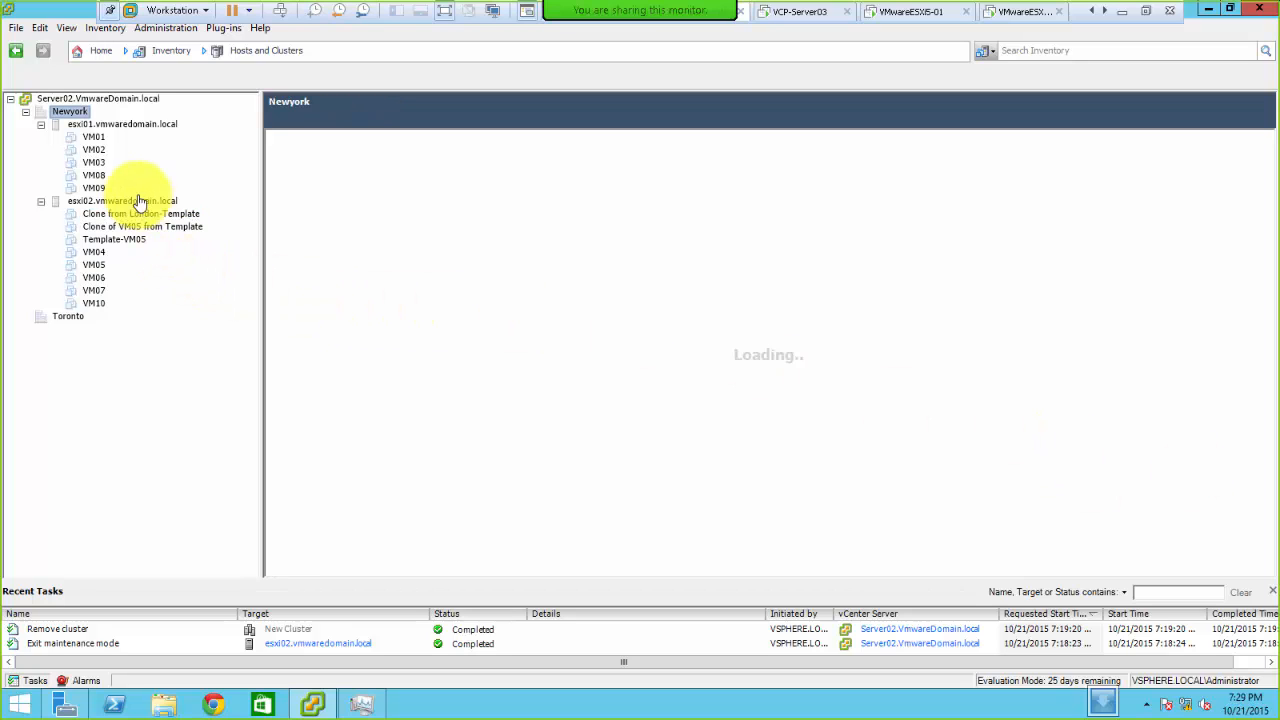
{"action": "left_click", "coordinate": [104, 125]}
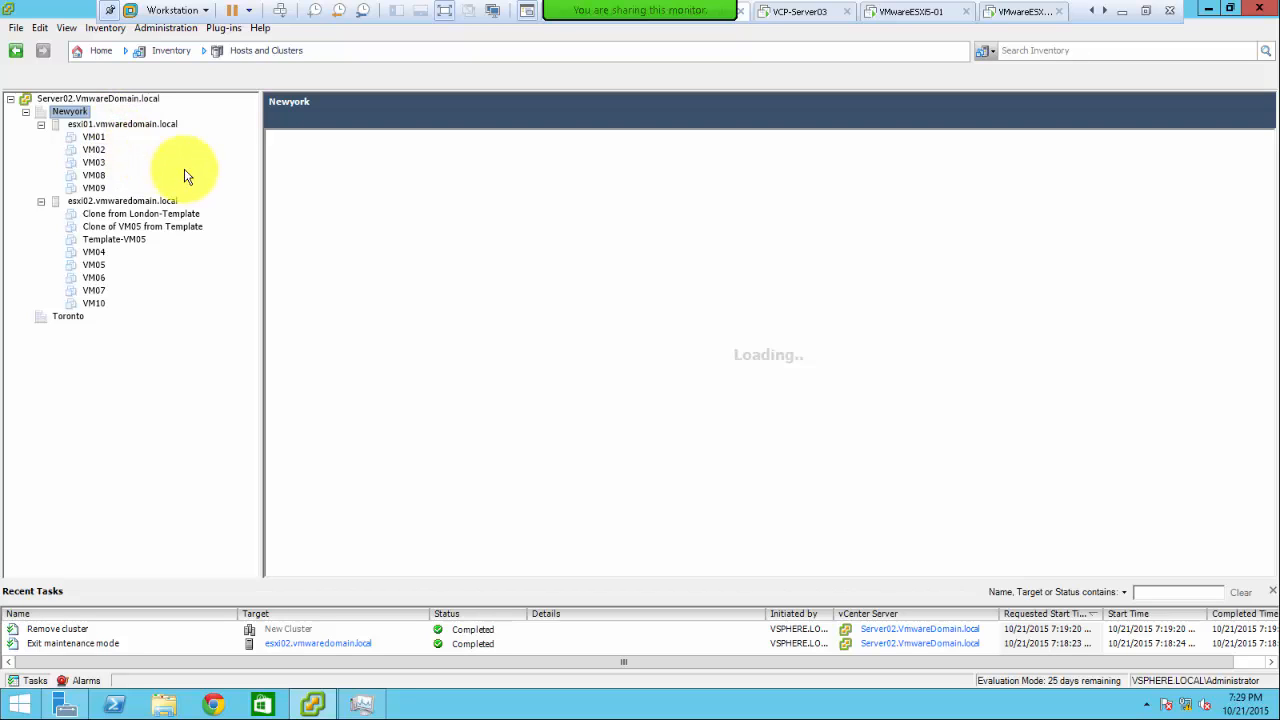
{"action": "left_click", "coordinate": [176, 125]}
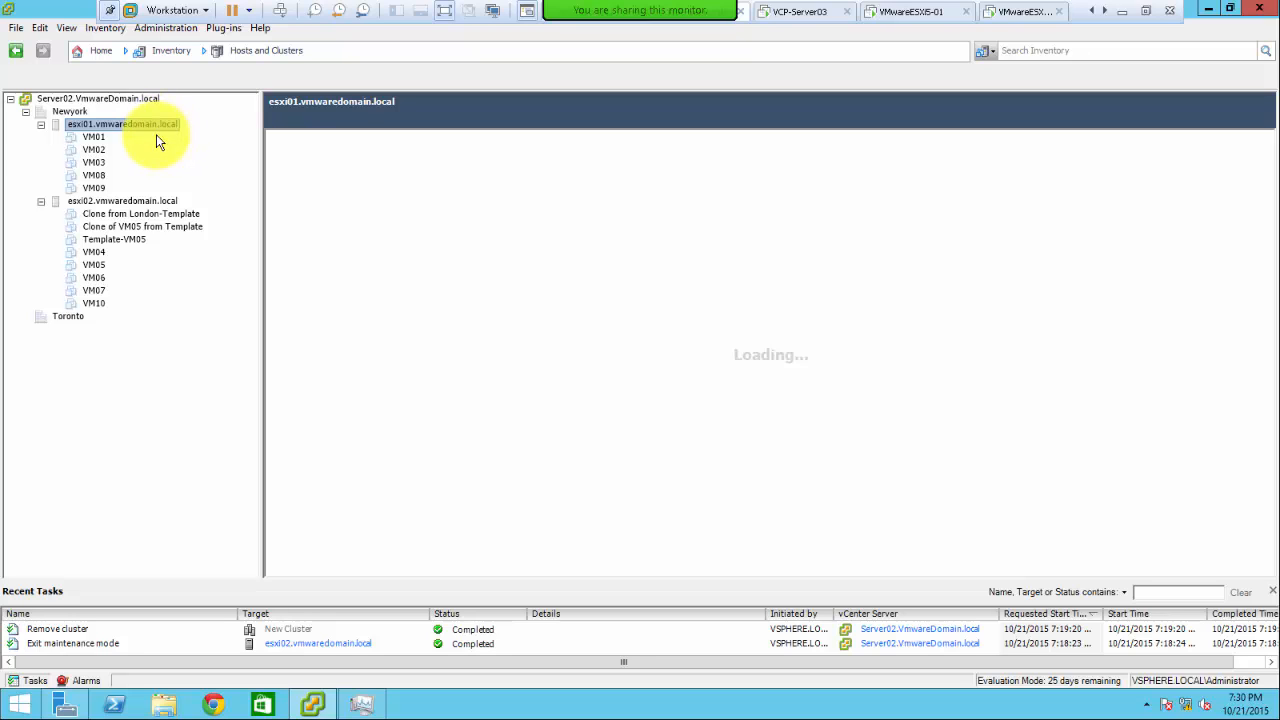
{"action": "left_click", "coordinate": [308, 707]}
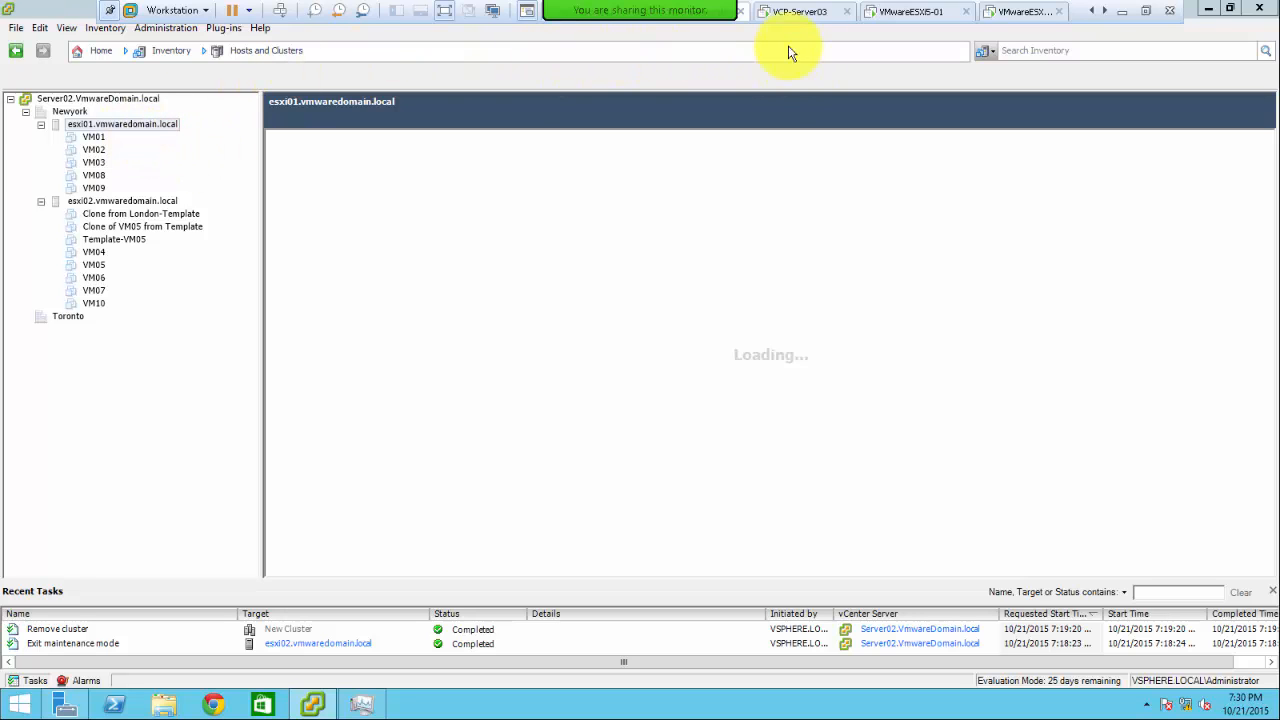
{"action": "left_click", "coordinate": [1146, 10]}
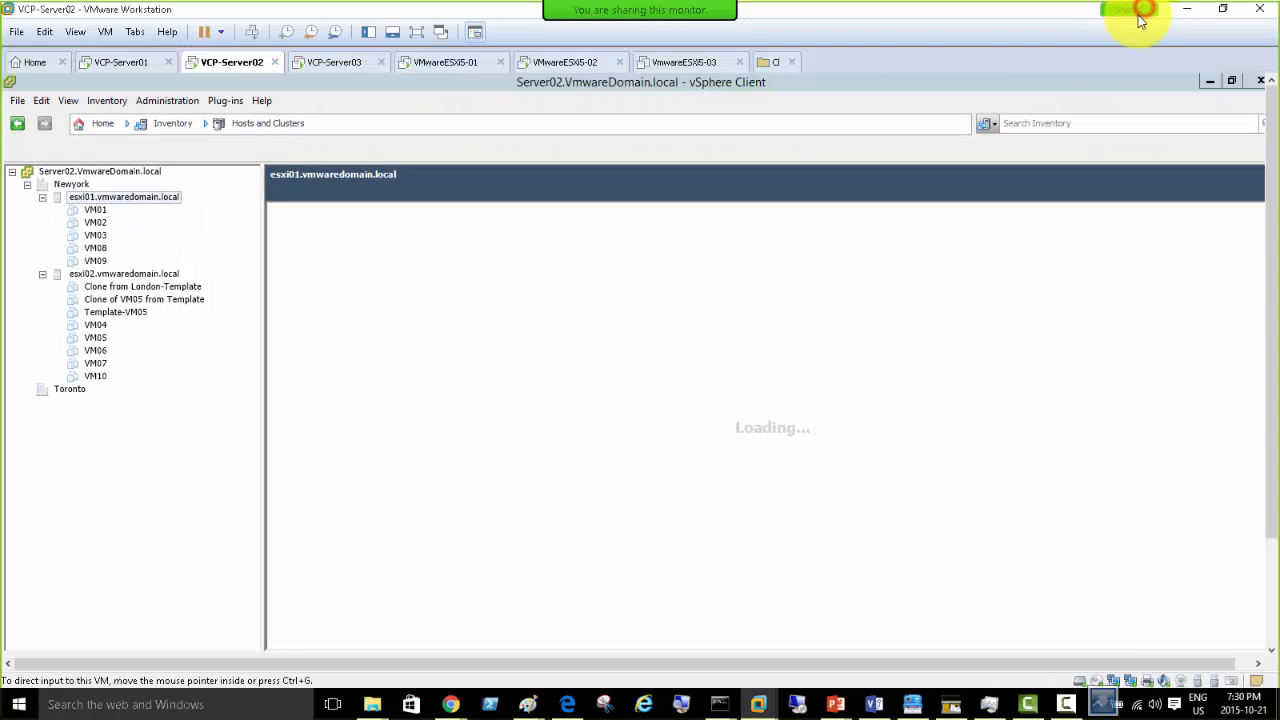
- Restart the VCP-Server02 guest via Power > Restart Guest
{"action": "right_click", "coordinate": [228, 66]}
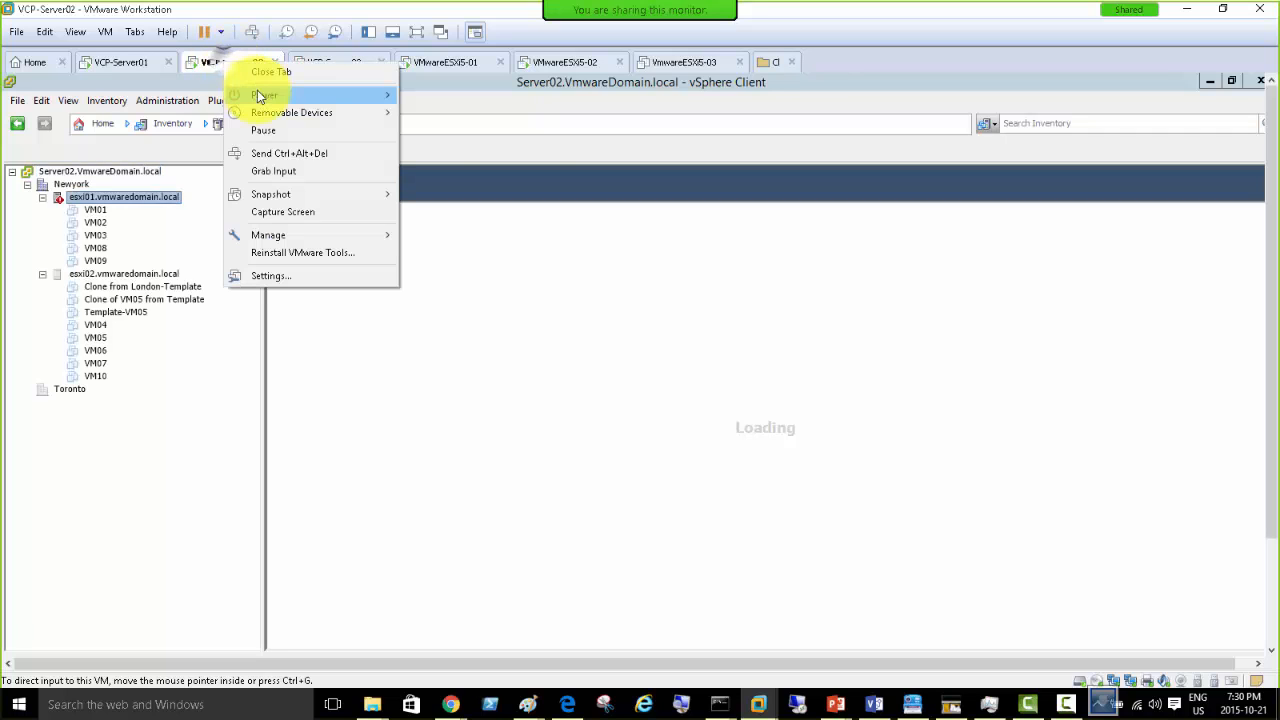
{"action": "mouse_move", "coordinate": [261, 93]}
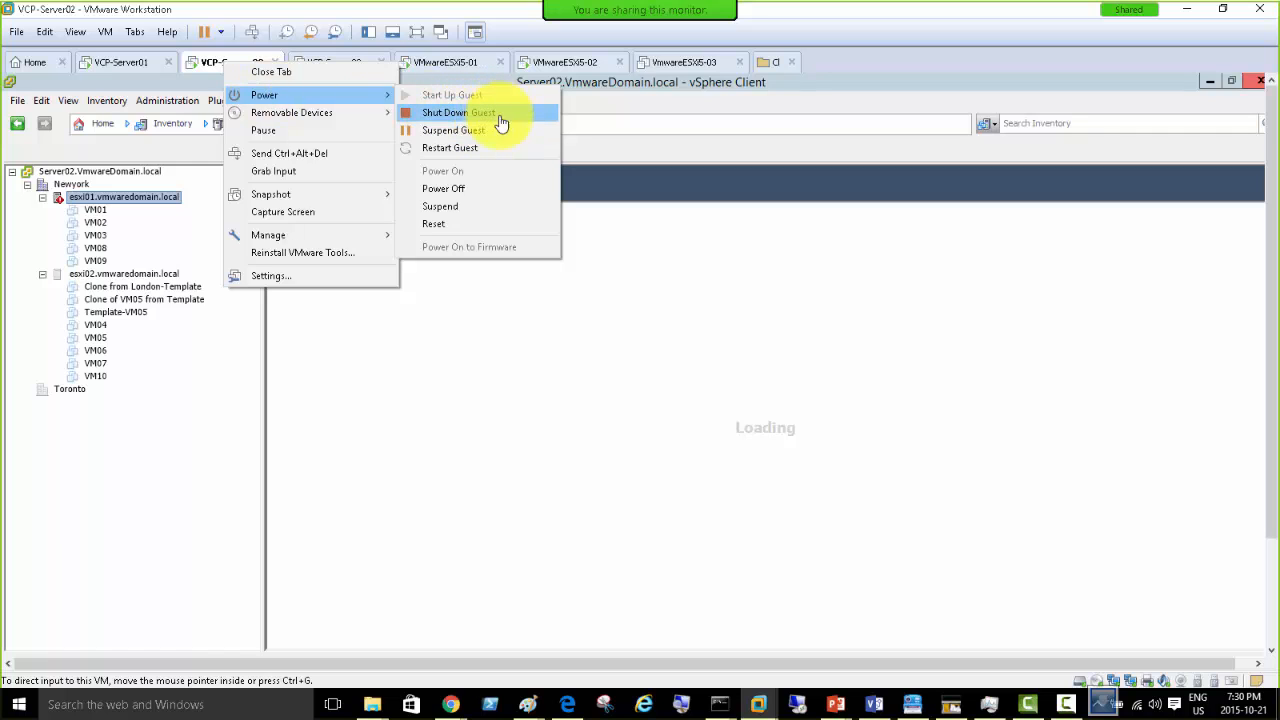
{"action": "left_click", "coordinate": [486, 147]}
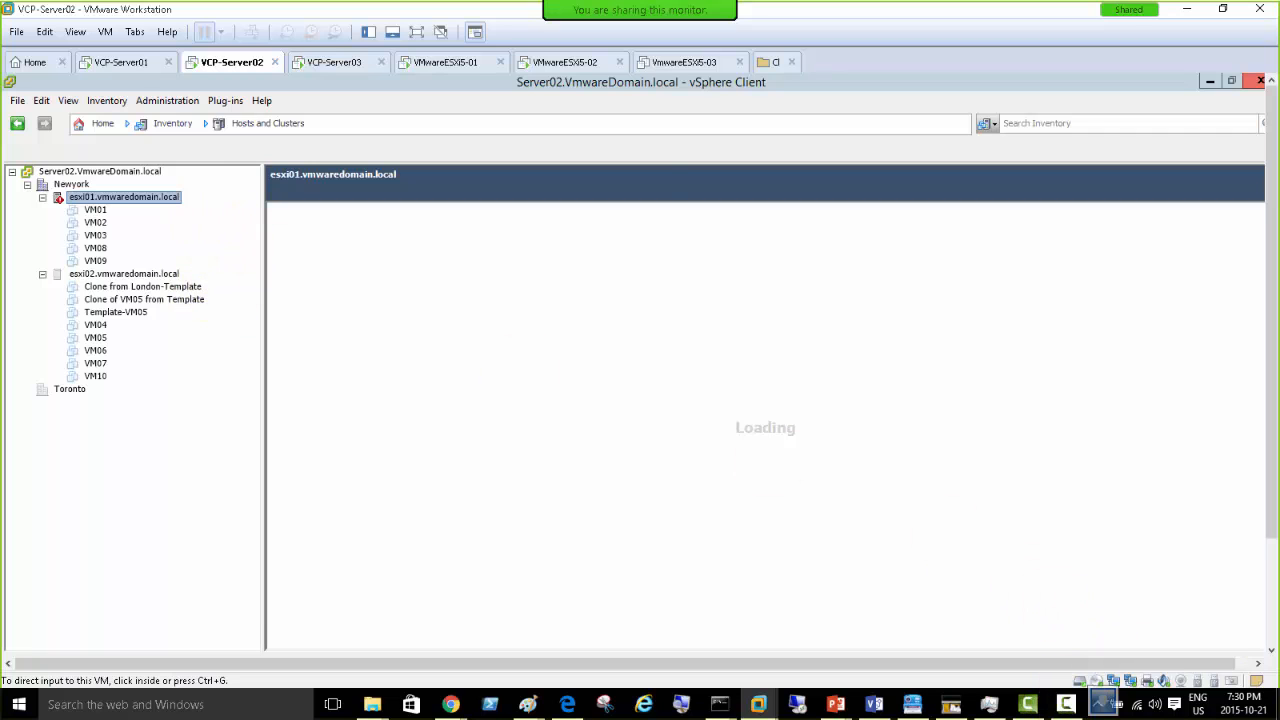
- Check host CPU and memory in Task Manager, minimise it, and show PowerPoint's open windows
{"action": "key", "text": "ctrl+shift+Escape"}
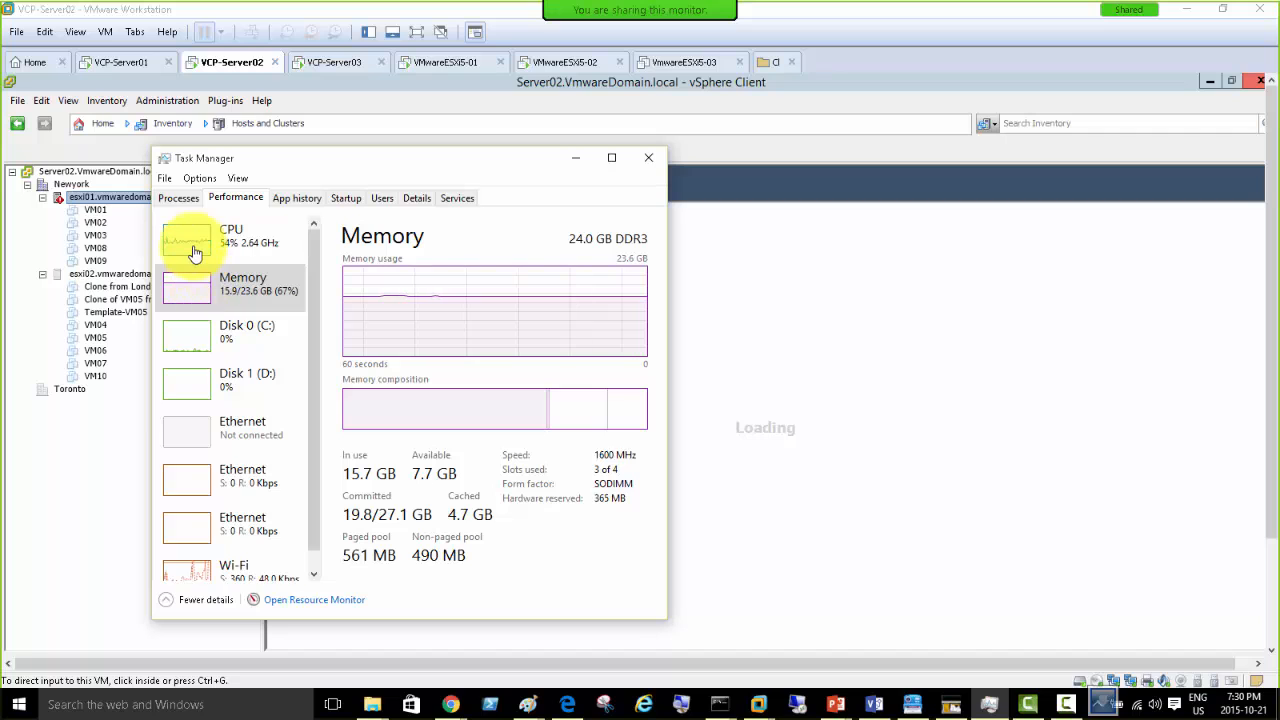
{"action": "left_click", "coordinate": [195, 247]}
{"action": "left_click", "coordinate": [189, 290]}
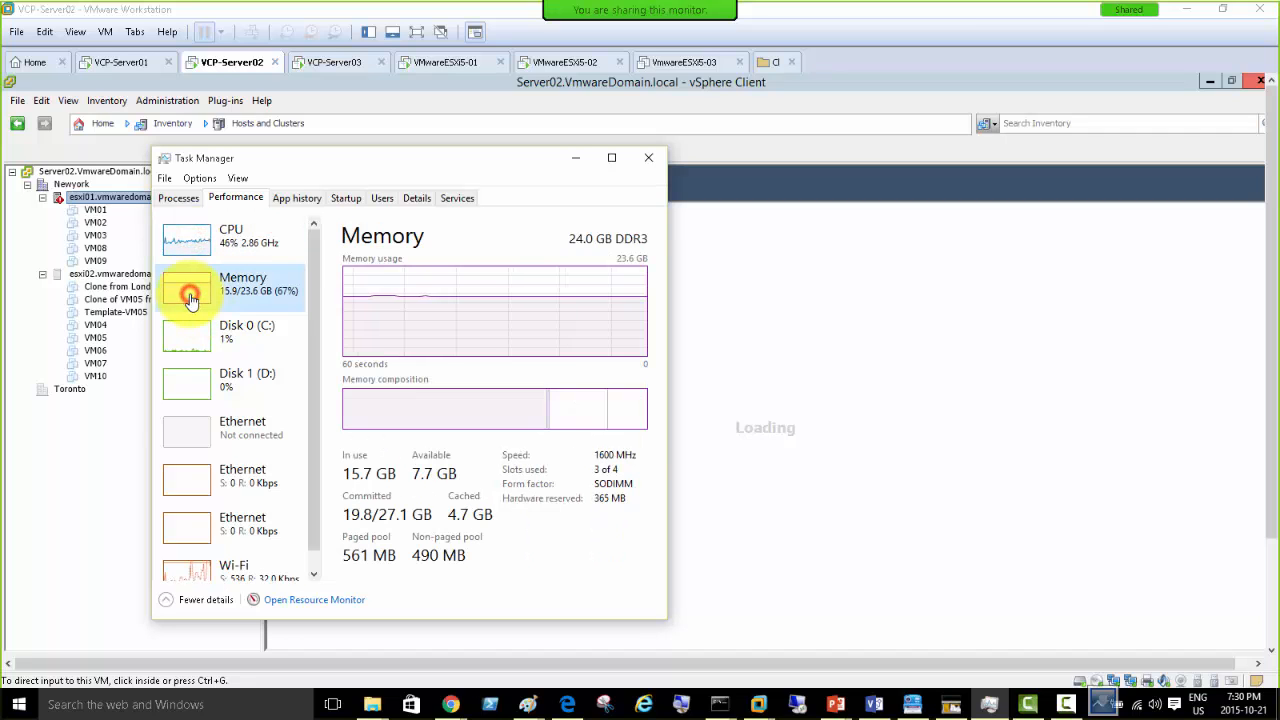
{"action": "left_click", "coordinate": [576, 157]}
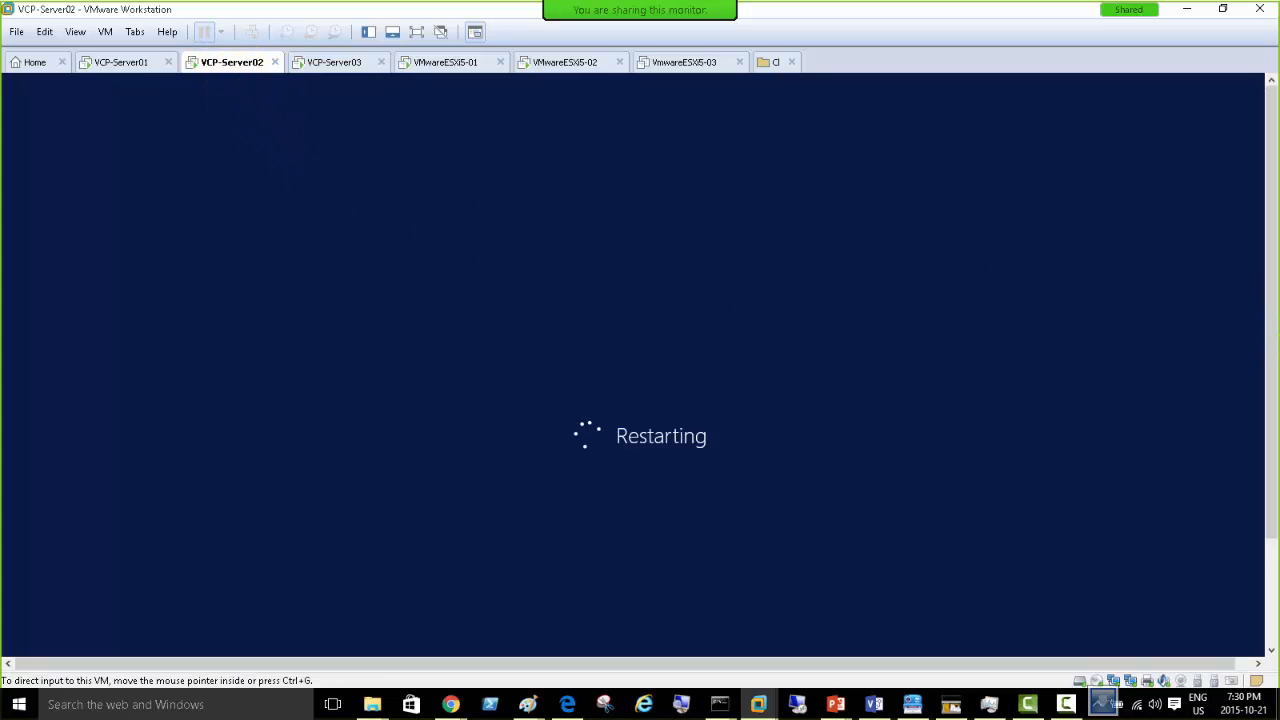
{"action": "left_click", "coordinate": [836, 706]}
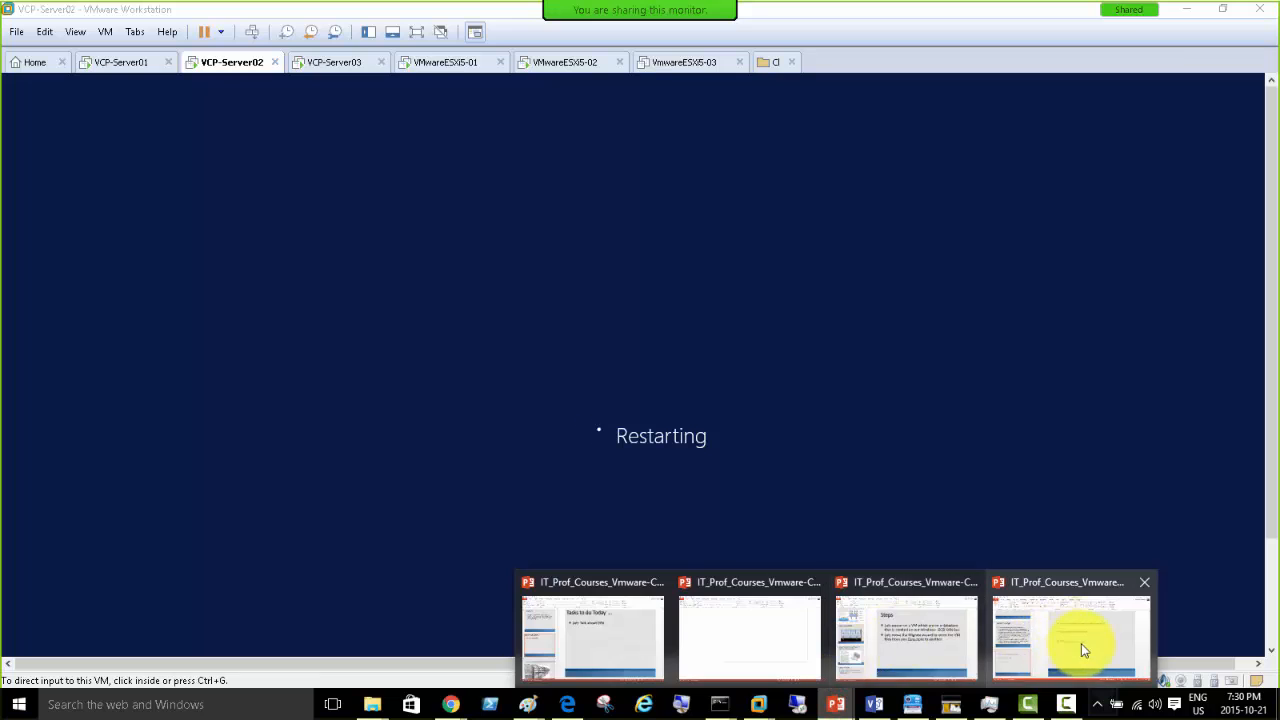
- Switch to IT_Prof_Courses_Vmware-Class-Day07-vApp.pptx, showing slide 16 on vApp prerequisites
{"action": "left_click", "coordinate": [1081, 643]}
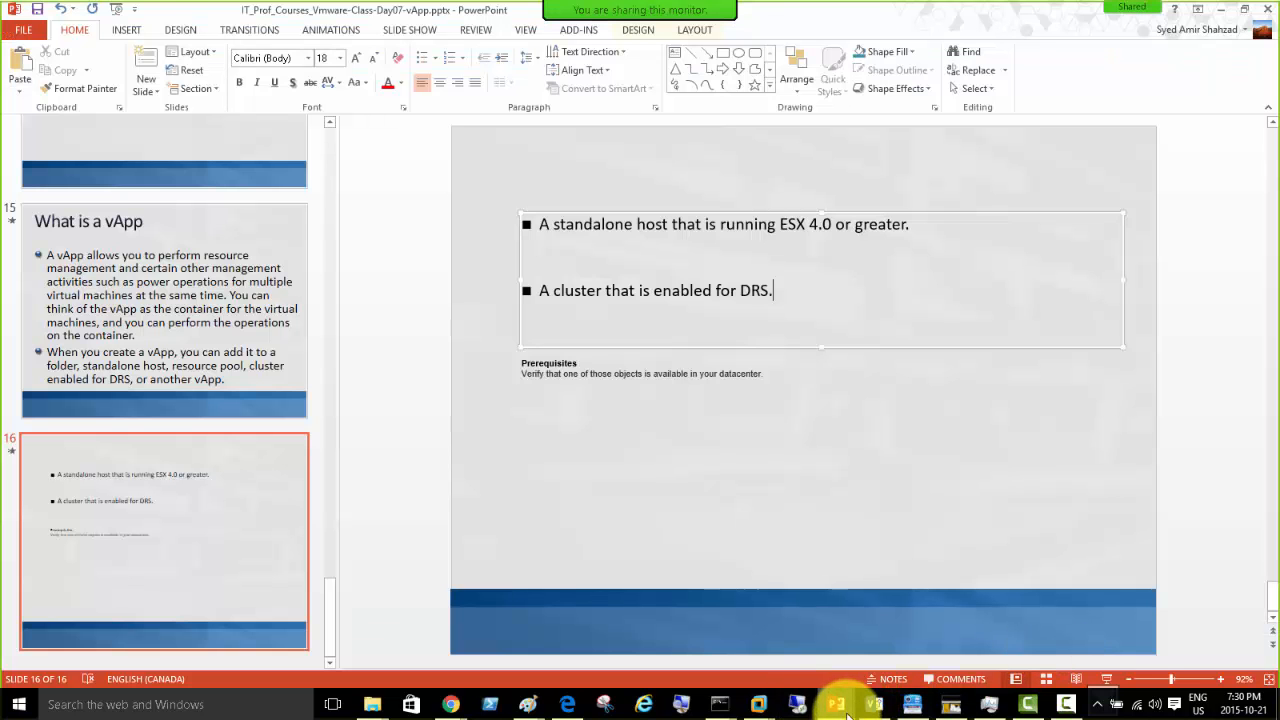
{"action": "mouse_move", "coordinate": [834, 704]}
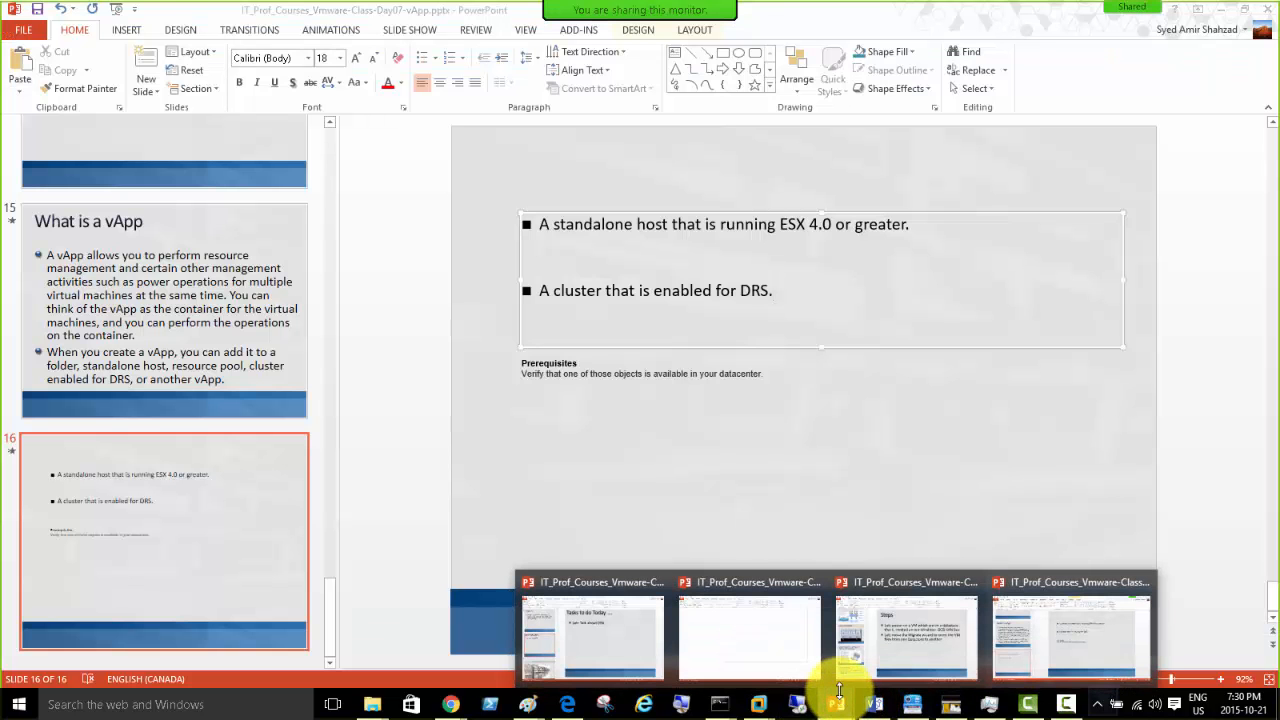
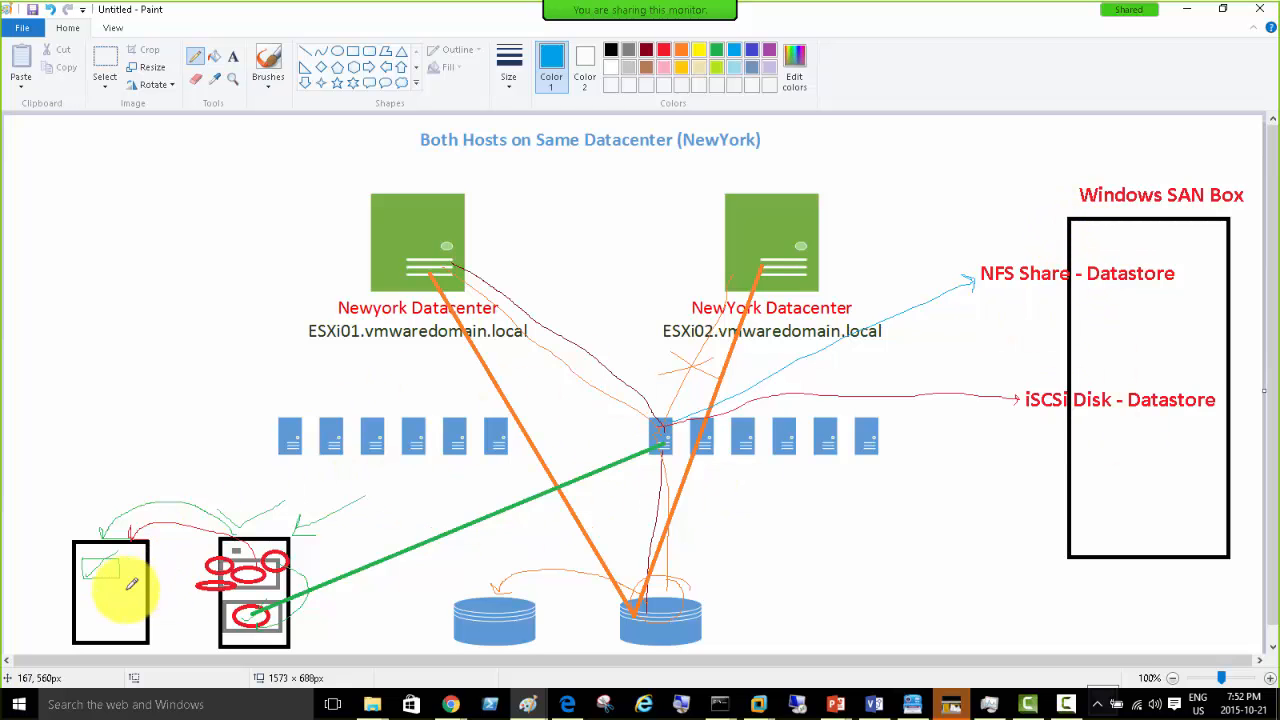
- Minimize the annotated Paint diagram to get back to the vSphere Web Client
{"action": "left_click", "coordinate": [1189, 11]}
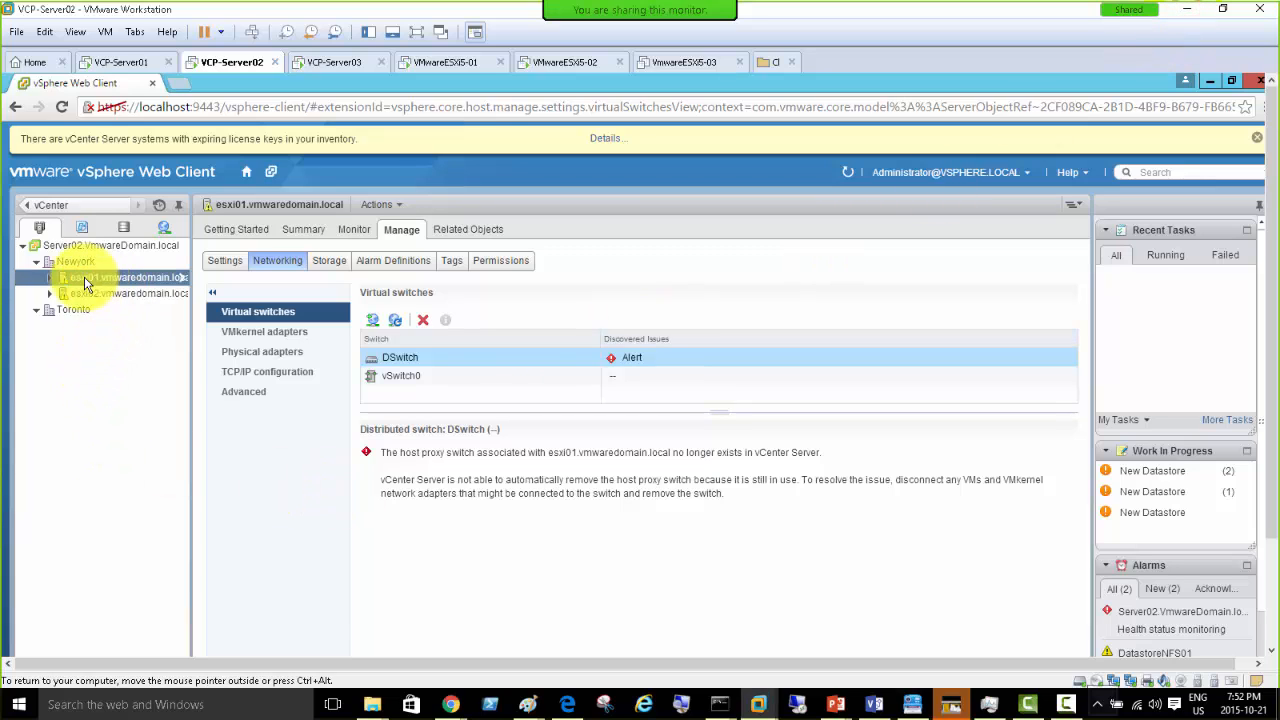
- List the VMs under esxi01 and esxi02 and view standard switch vSwitch0's details
{"action": "left_click", "coordinate": [47, 279]}
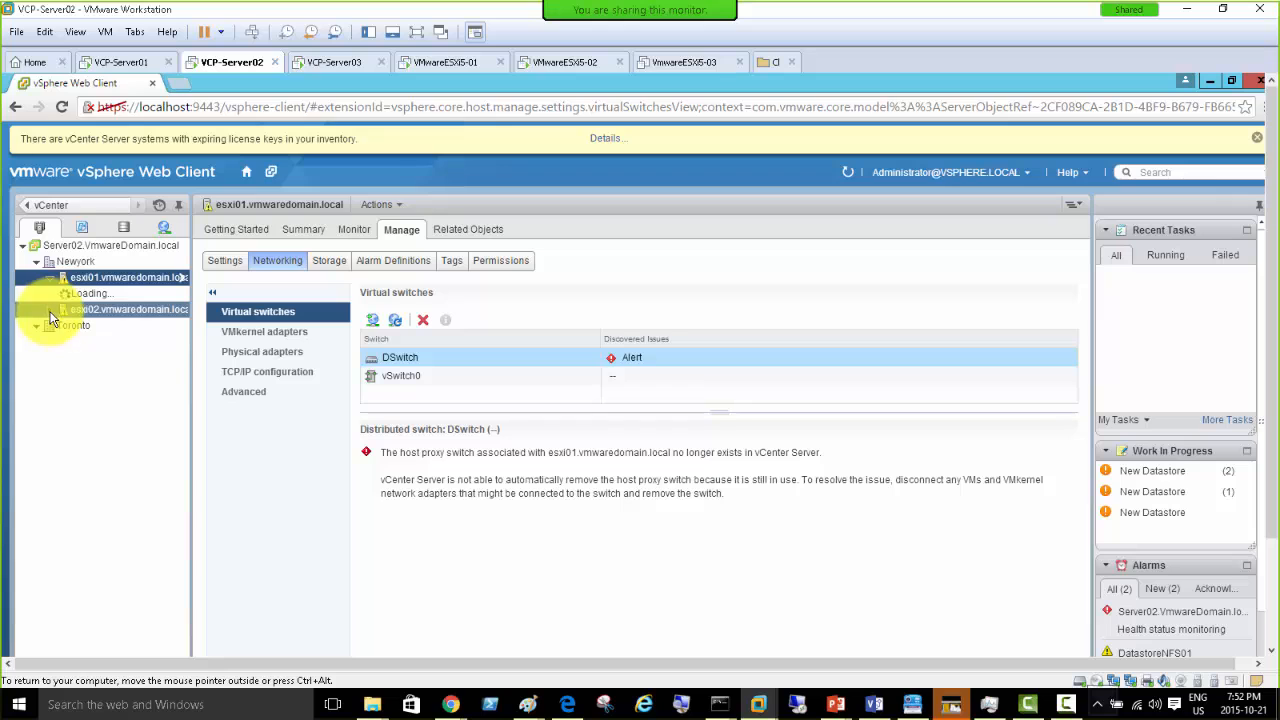
{"action": "left_click", "coordinate": [49, 372]}
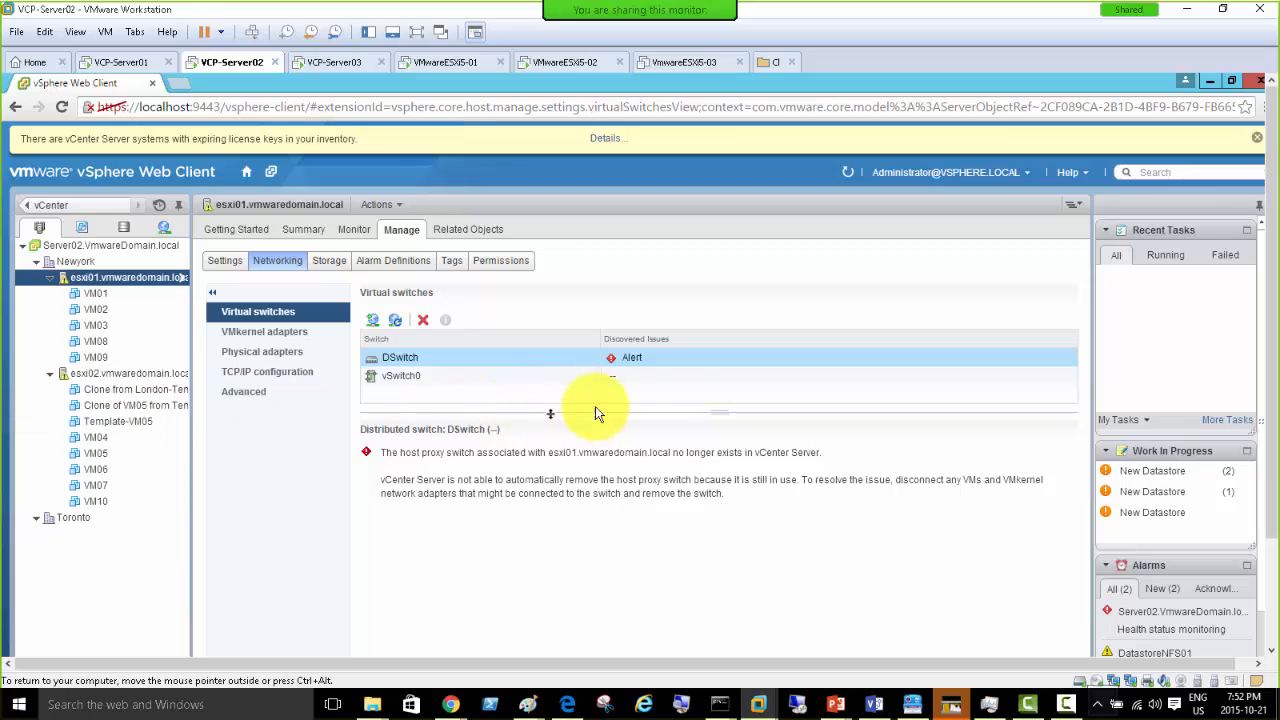
{"action": "left_click", "coordinate": [410, 377]}
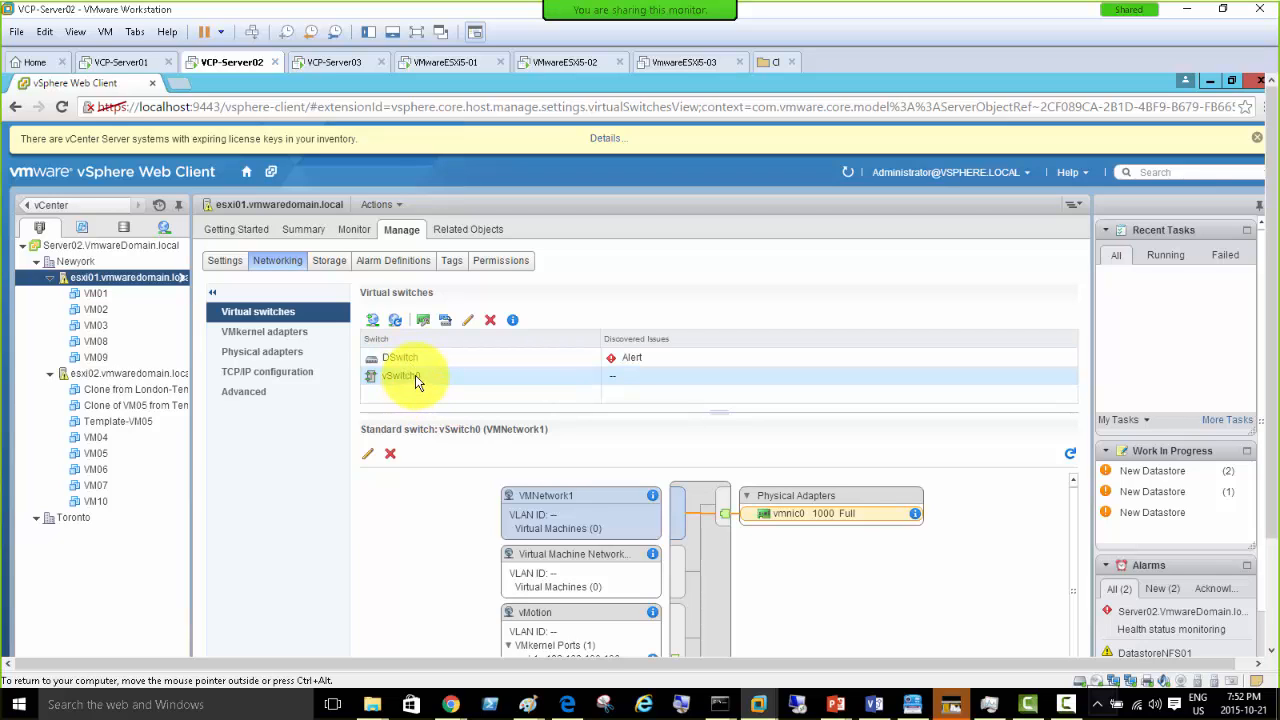
{"action": "left_click", "coordinate": [415, 377]}
- Show esxi01's VMkernel adapters and review vmk1's vMotion port properties
{"action": "left_click", "coordinate": [278, 333]}
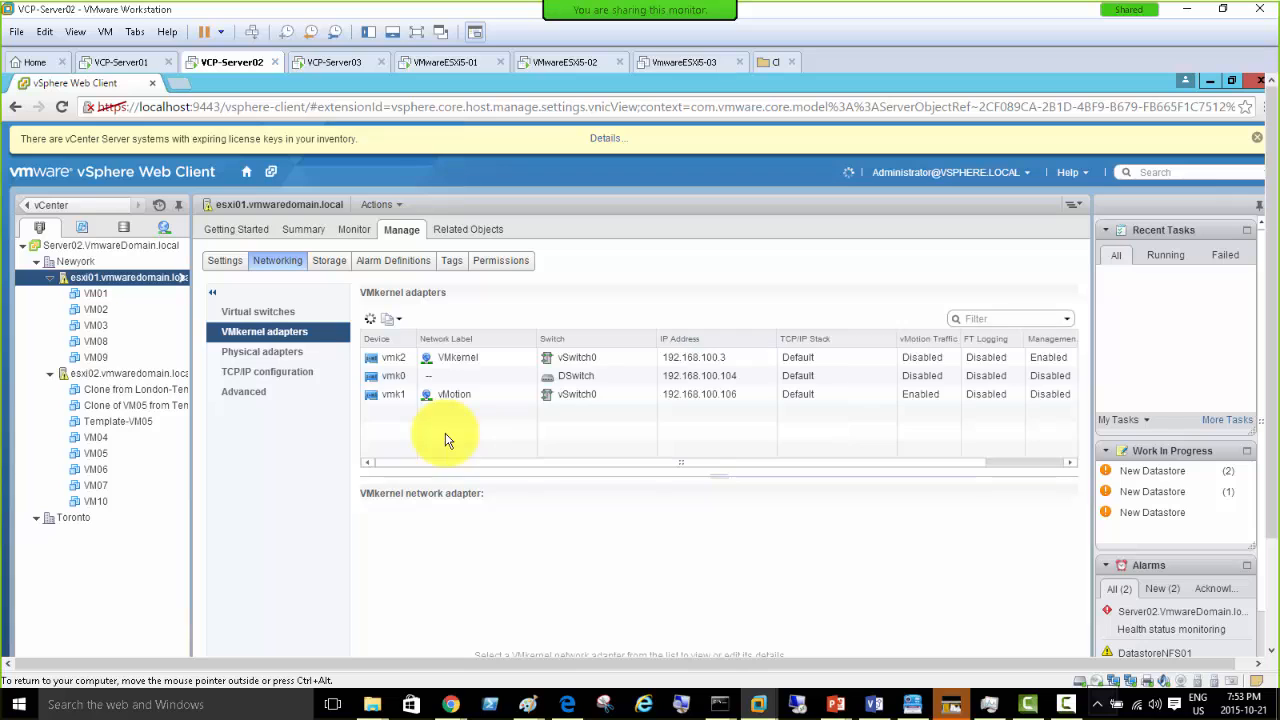
{"action": "left_click", "coordinate": [414, 397]}
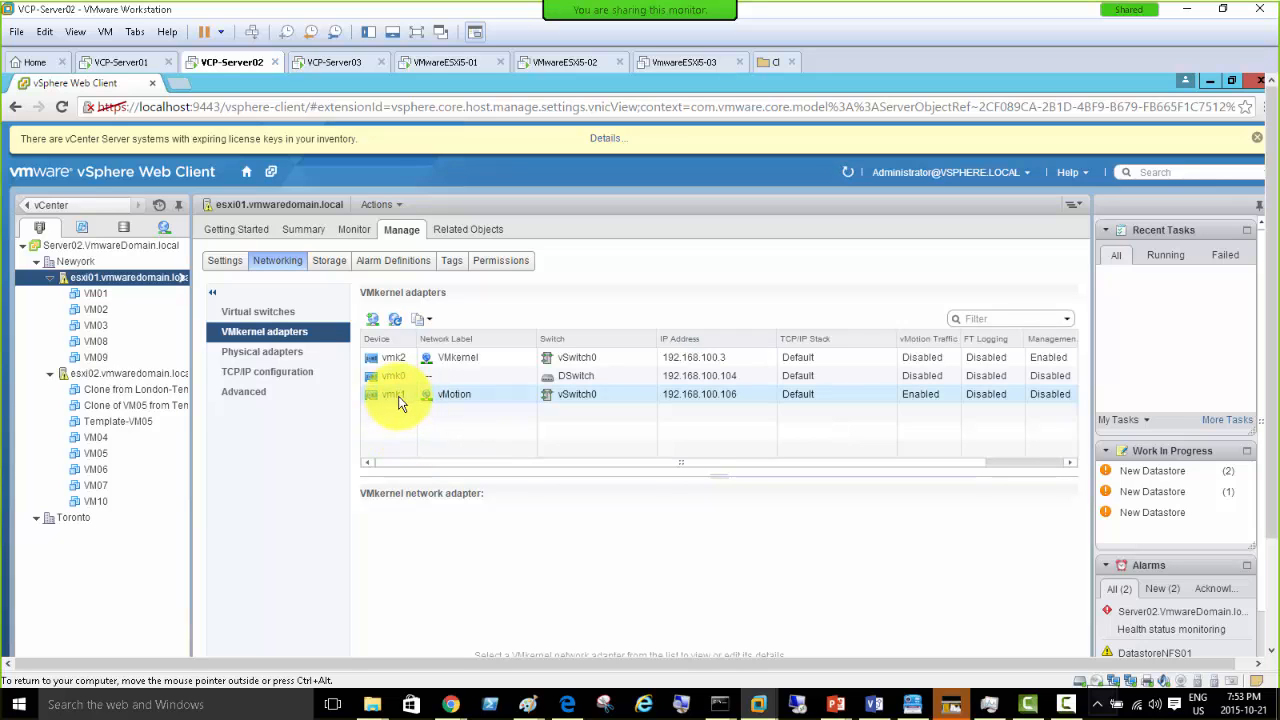
{"action": "left_click", "coordinate": [398, 400]}
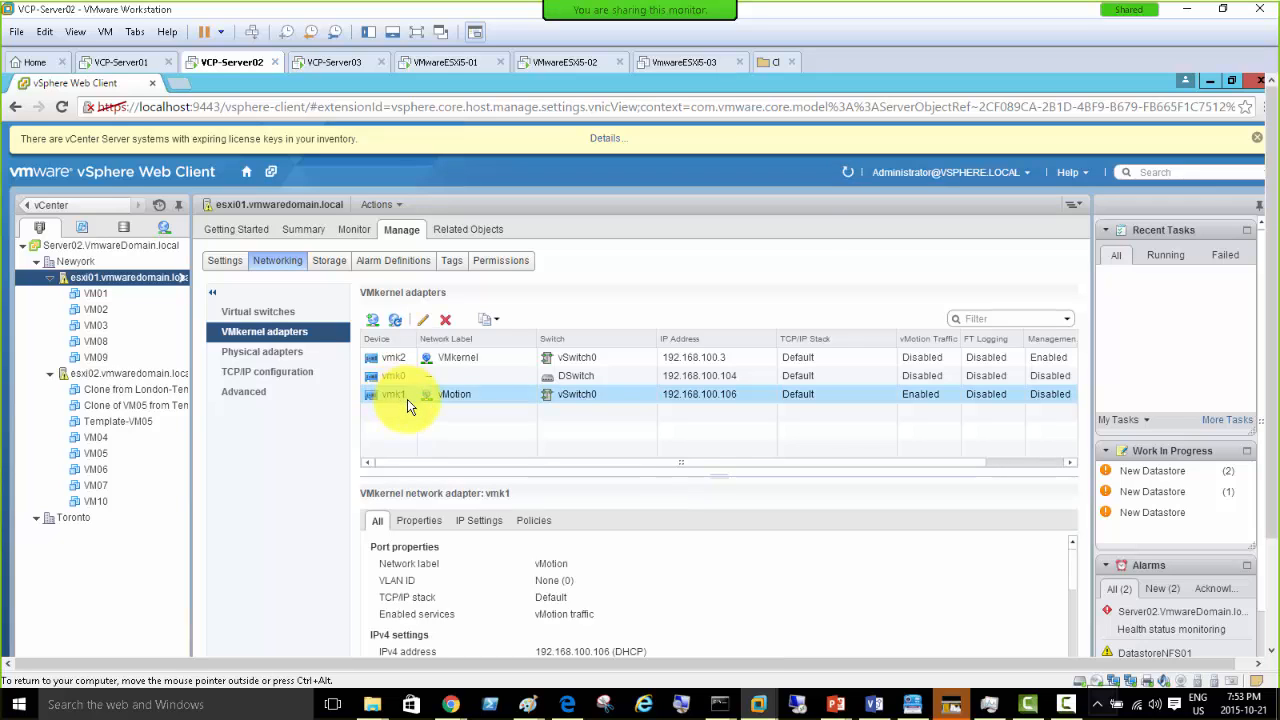
- Check the DSwitch alert details, then return to the VMkernel adapters list
{"action": "left_click", "coordinate": [276, 312]}
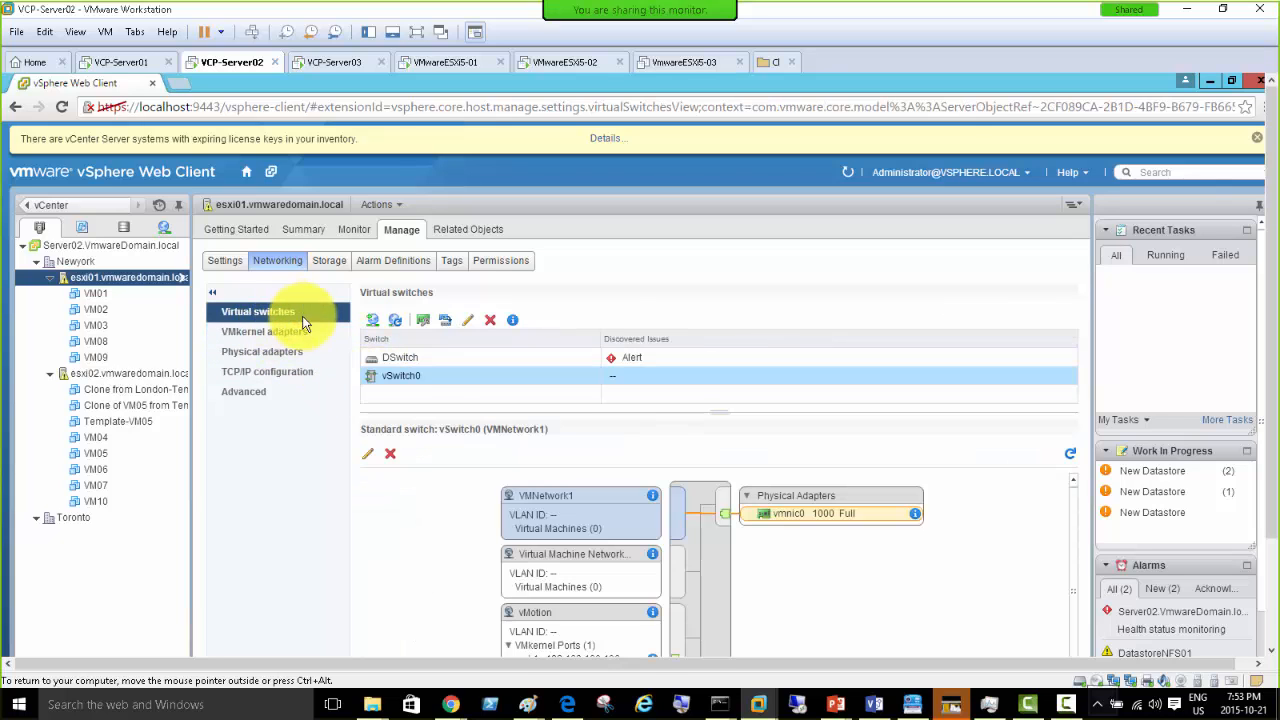
{"action": "left_click", "coordinate": [400, 357]}
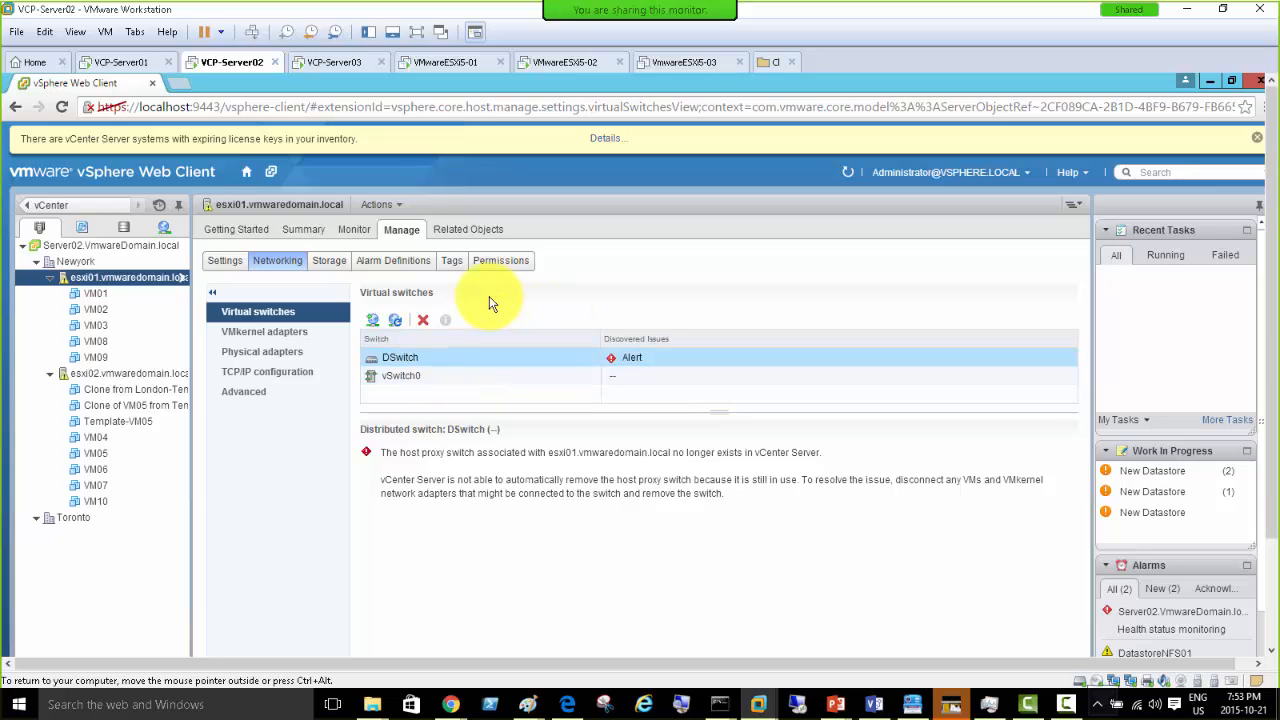
{"action": "left_click", "coordinate": [265, 335]}
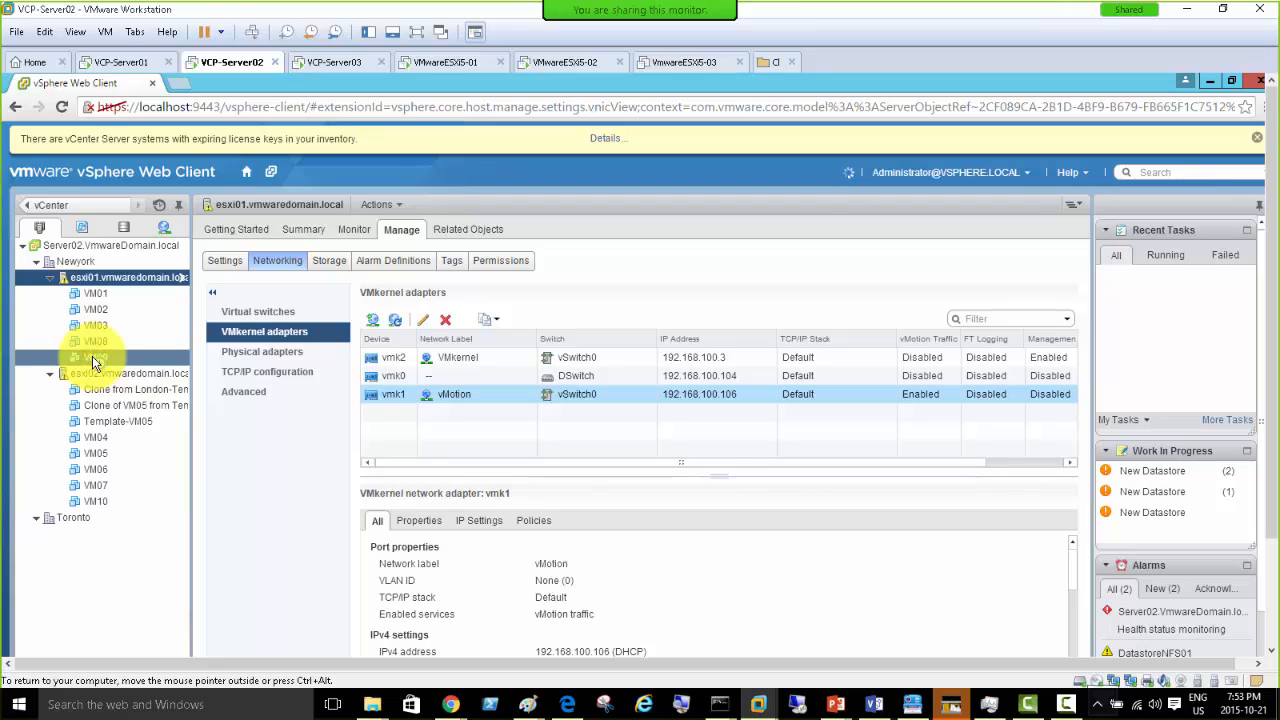
- Start migrating VM09 with the Change host option
{"action": "right_click", "coordinate": [93, 362]}
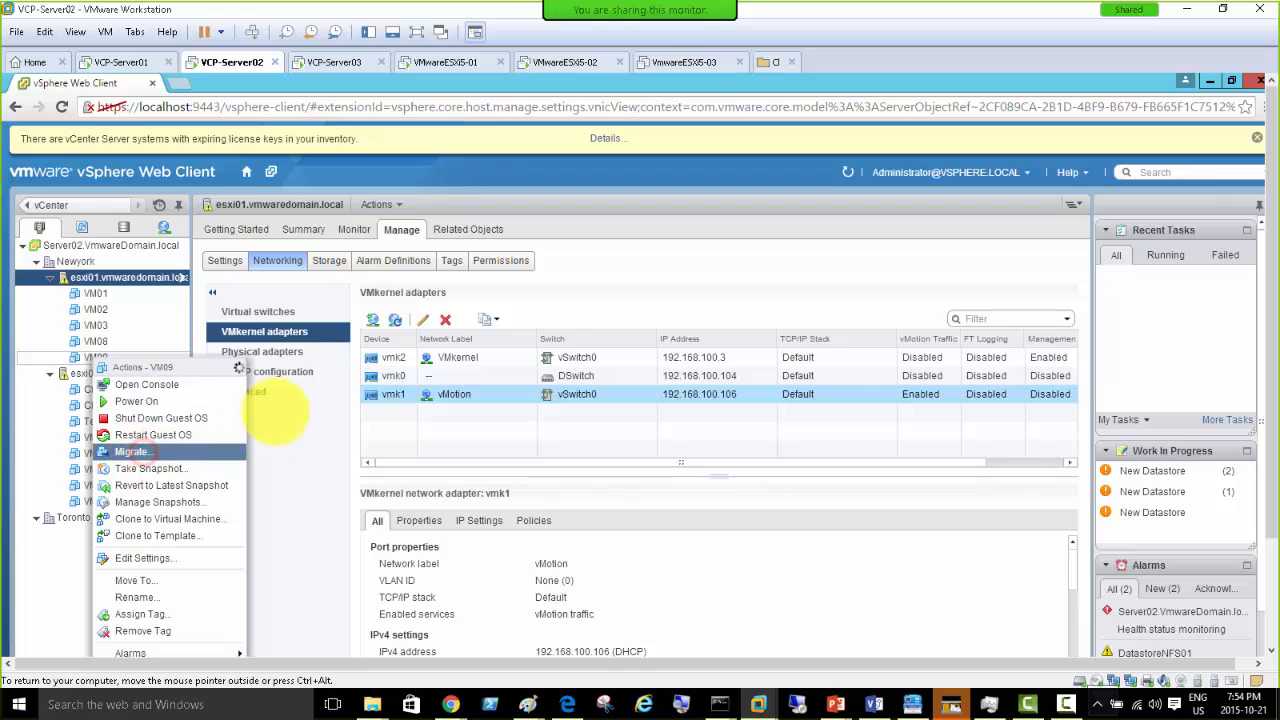
{"action": "left_click", "coordinate": [421, 376]}
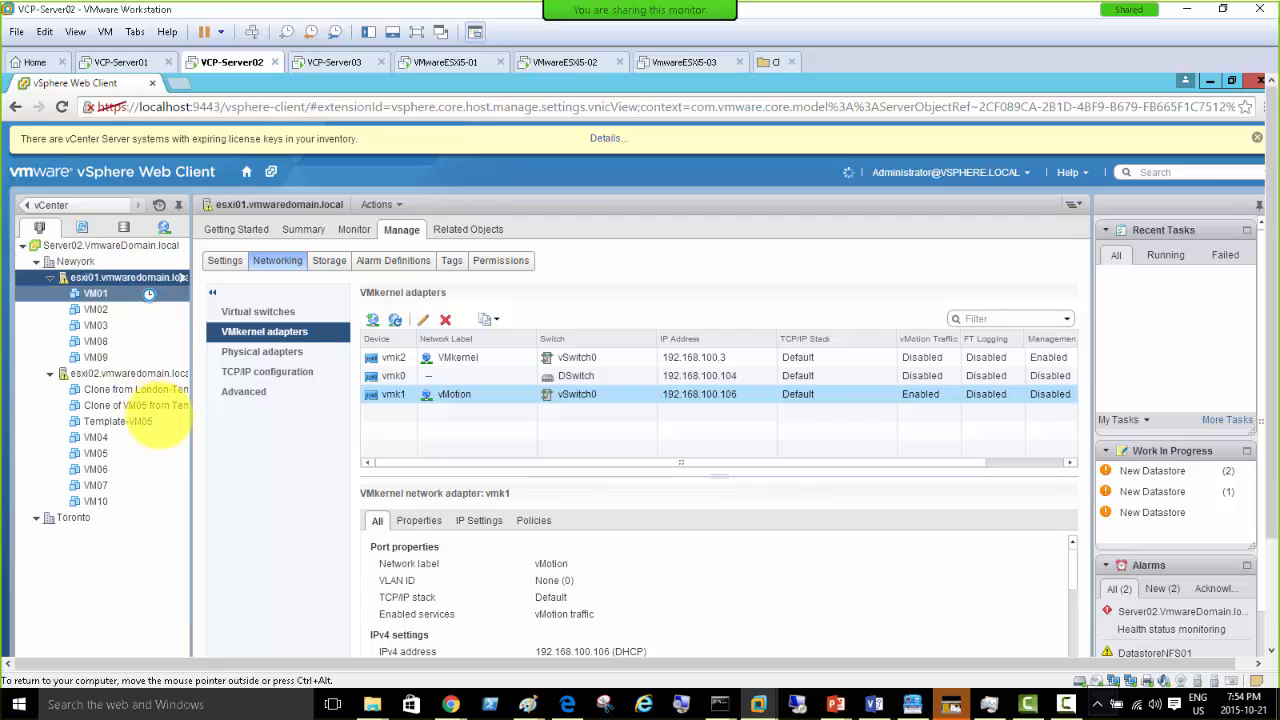
{"action": "mouse_move", "coordinate": [160, 410]}
{"action": "left_mouse_down"}
{"action": "mouse_move", "coordinate": [100, 371]}
{"action": "mouse_move", "coordinate": [95, 283]}
{"action": "left_mouse_up"}
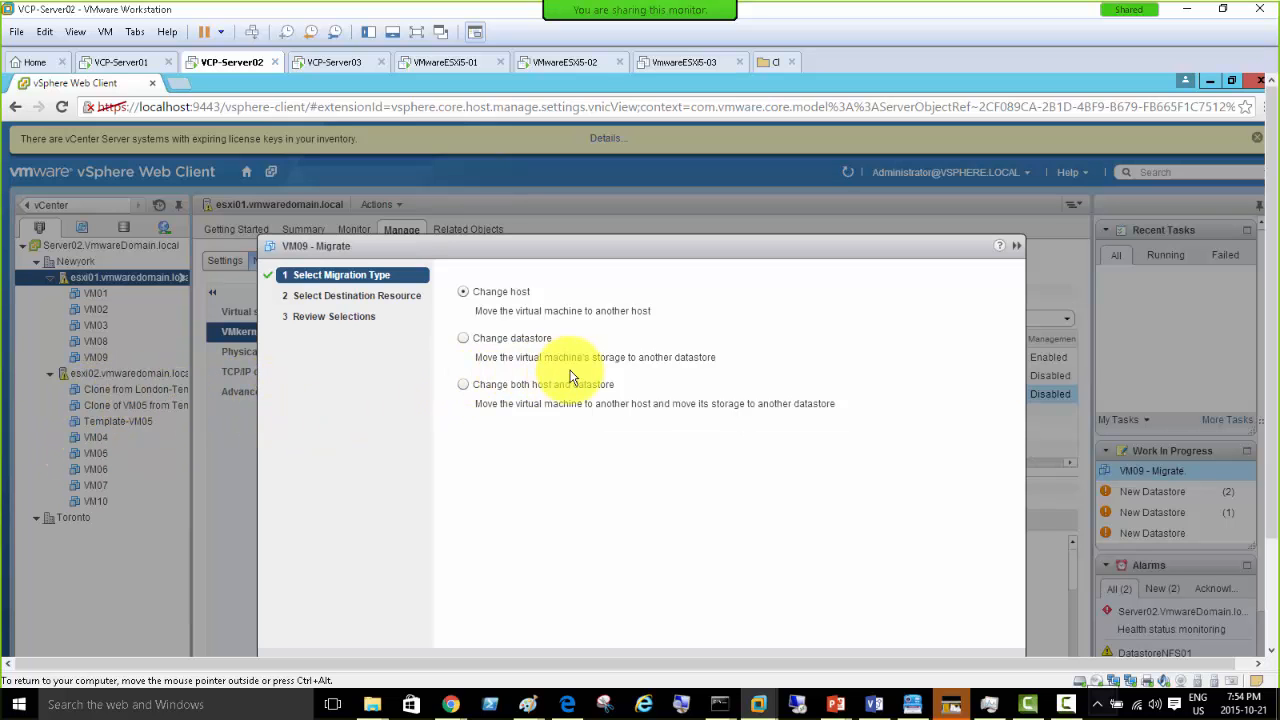
{"action": "left_click_drag", "start_coordinate": [517, 245], "coordinate": [502, 168]}
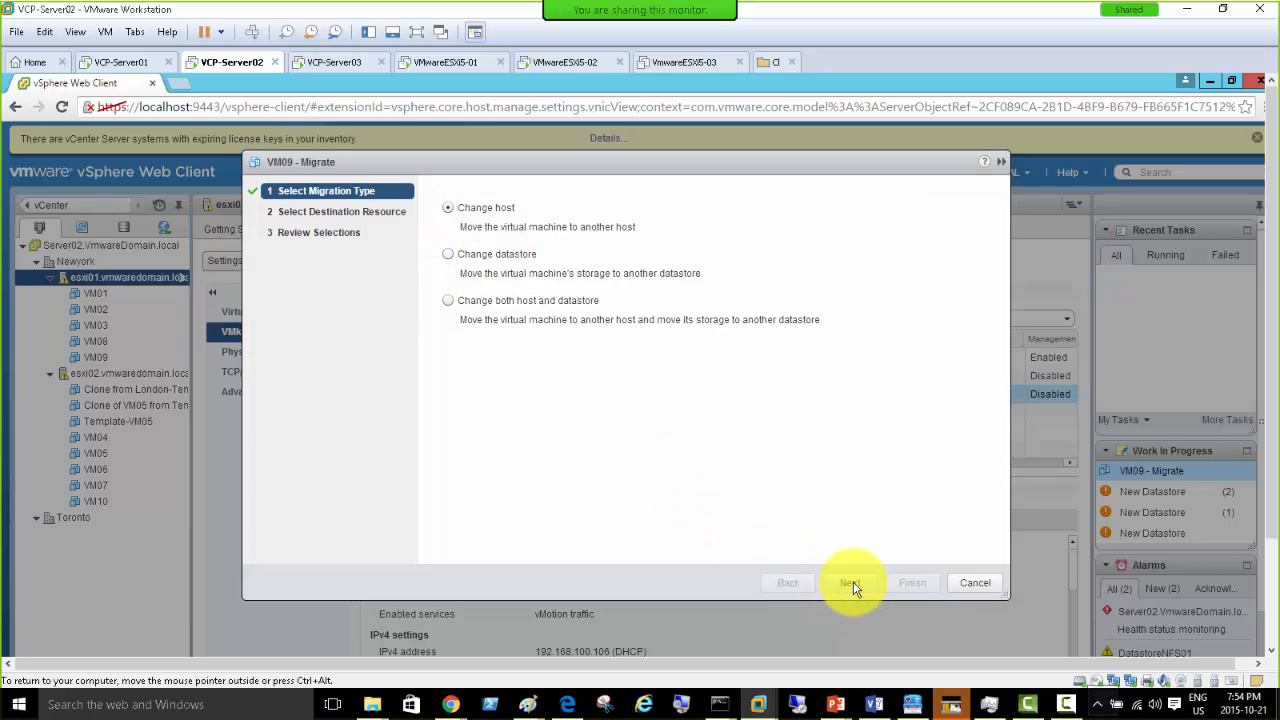
{"action": "left_click", "coordinate": [851, 583]}
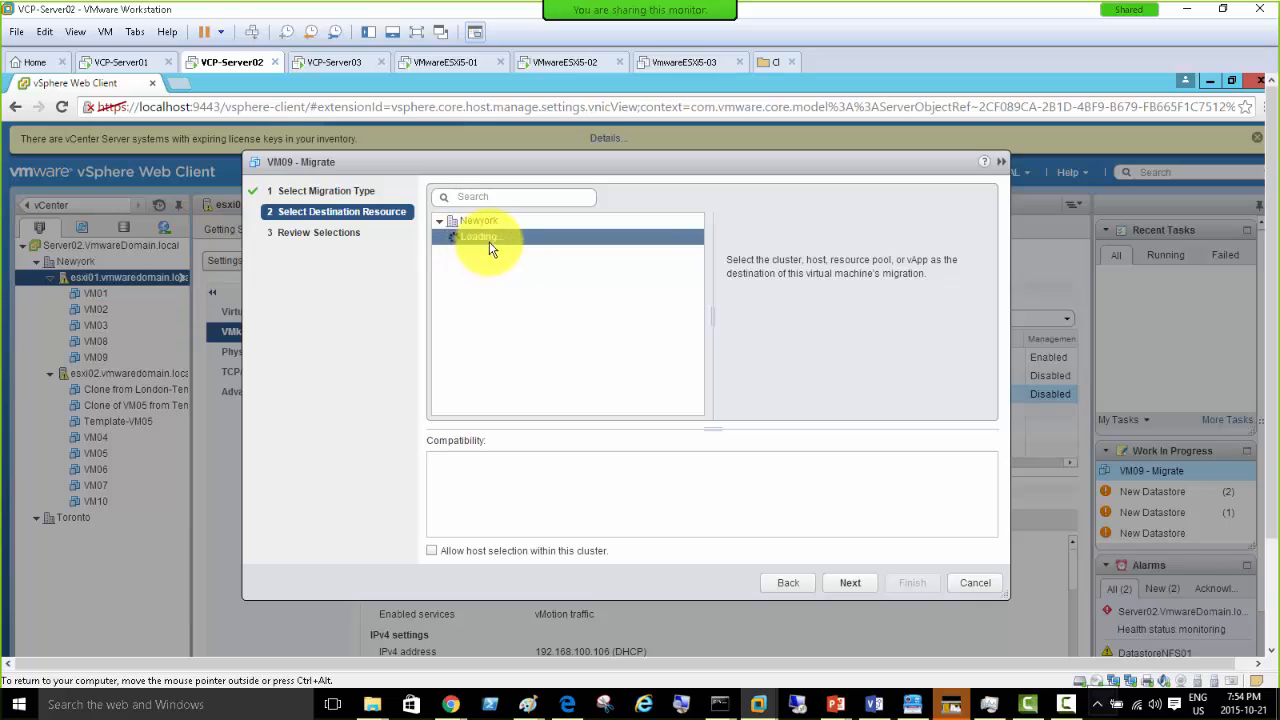
- Try esxi01 and esxi02.vmwaredomain.local as destinations, read the DatastoreNFS01 compatibility errors, and cancel
{"action": "left_click", "coordinate": [488, 244]}
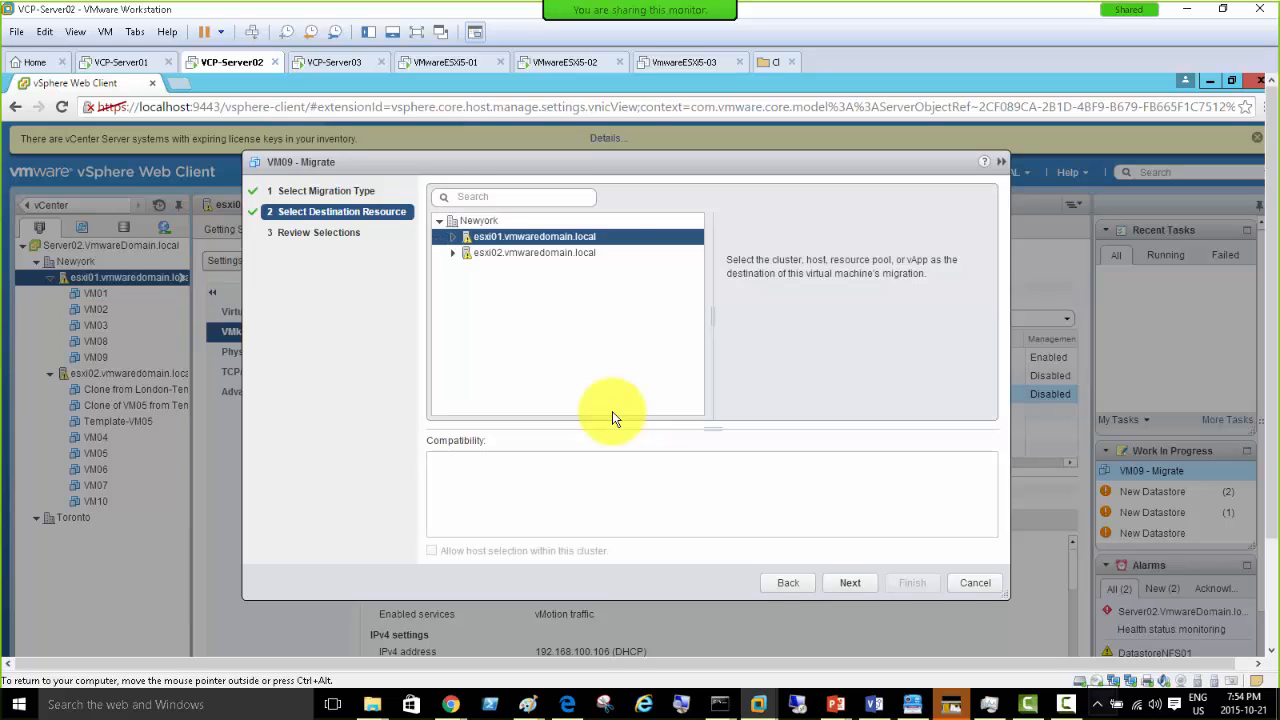
{"action": "left_click", "coordinate": [500, 257]}
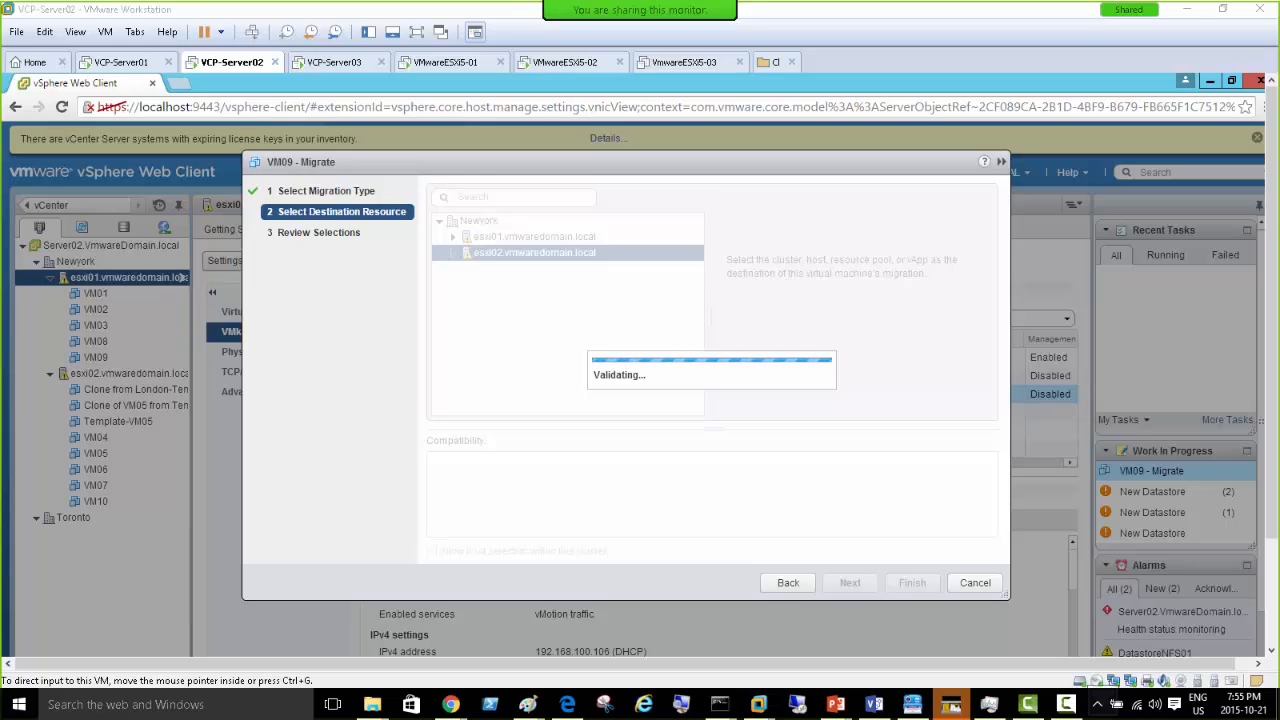
{"action": "left_click", "coordinate": [785, 232]}
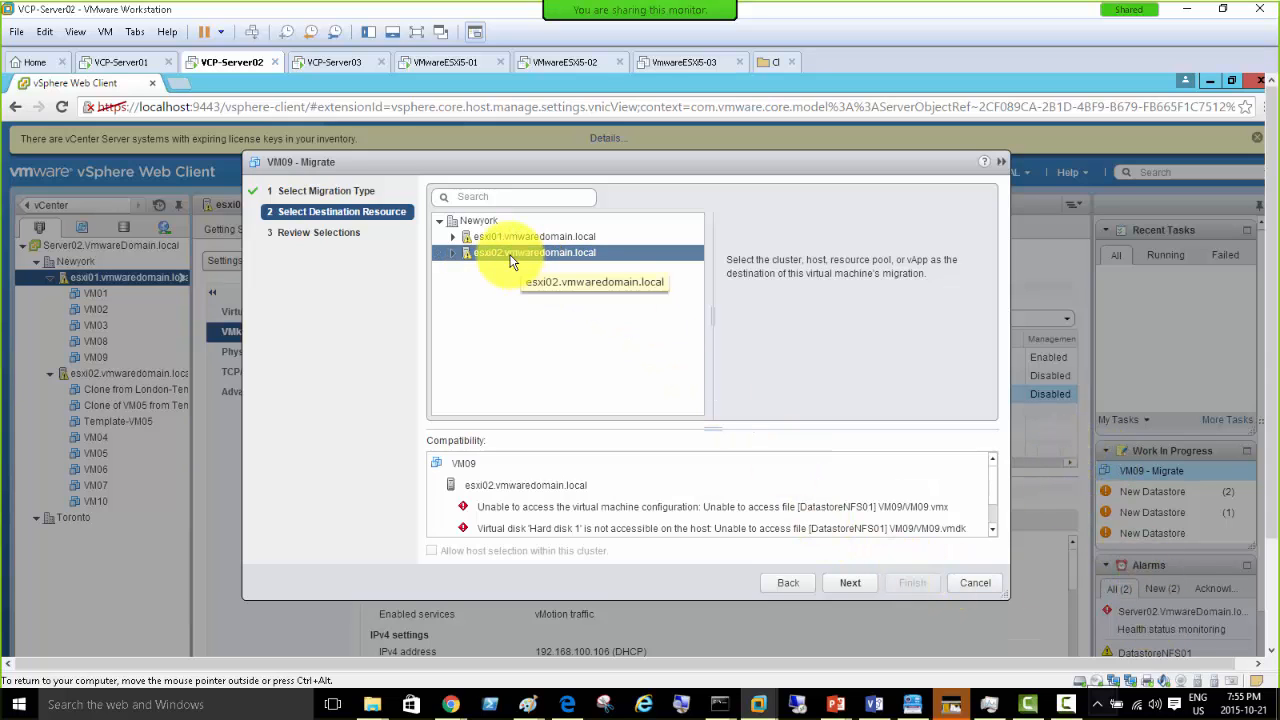
{"action": "left_click", "coordinate": [966, 584]}
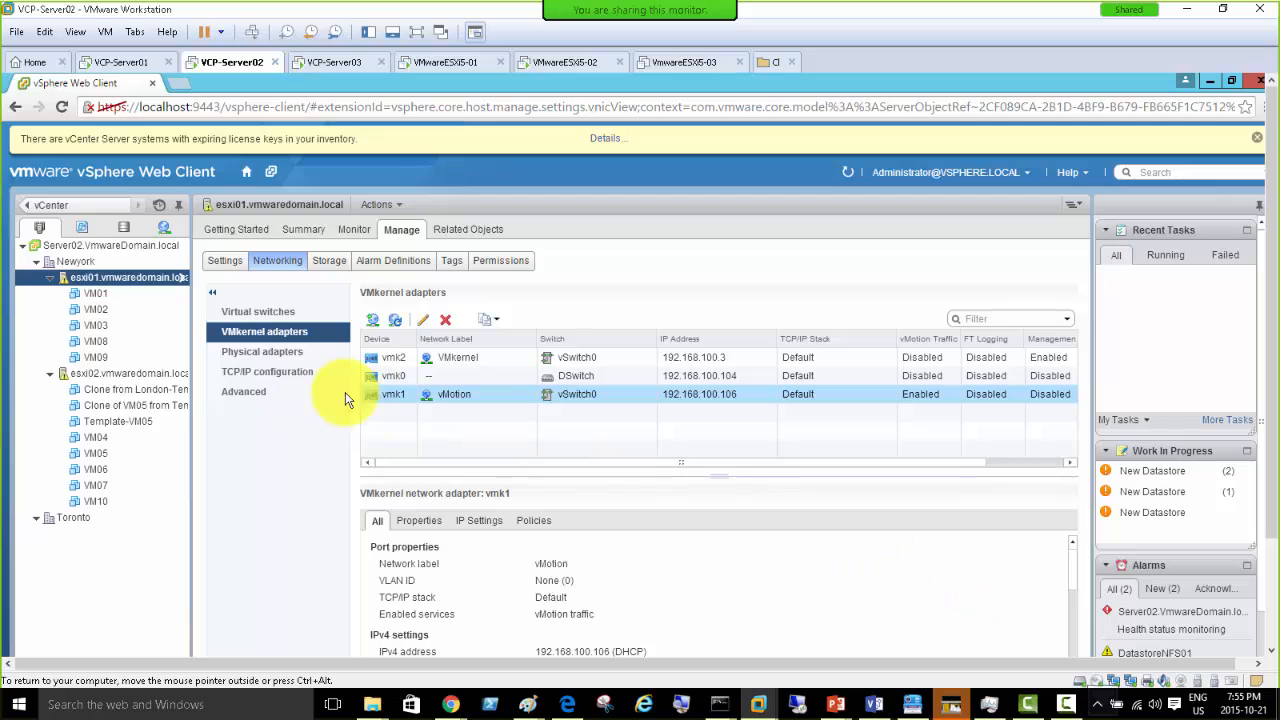
- Confirm VM09's 32 GB Hard disk 1 is on DatastoreNFS01, then switch to VCP-Server03
{"action": "left_click", "coordinate": [97, 358]}
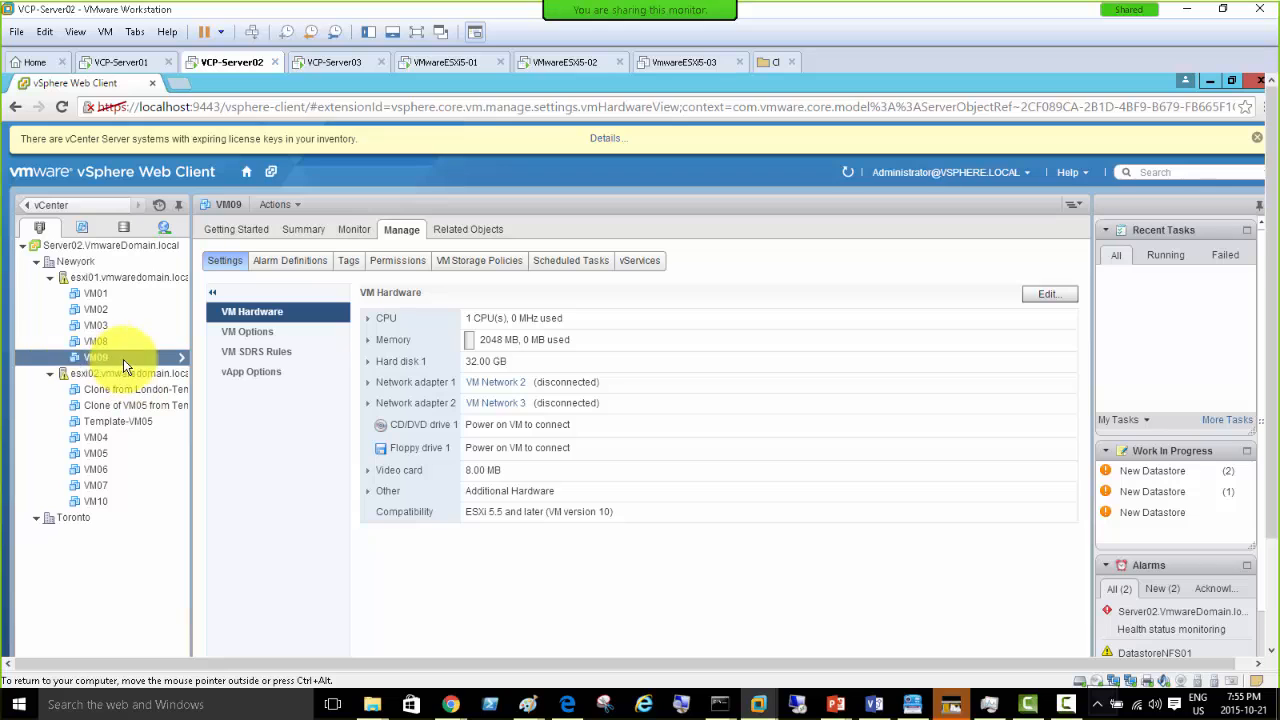
{"action": "left_click", "coordinate": [367, 361]}
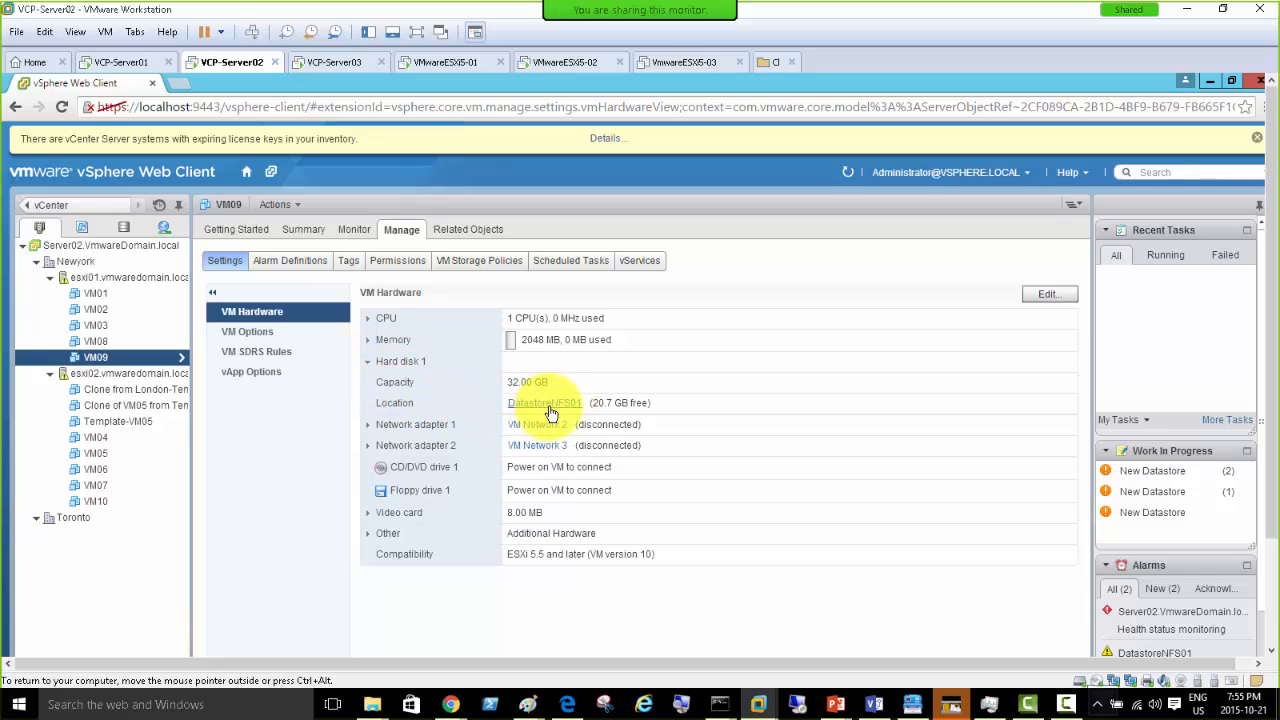
{"action": "left_click", "coordinate": [322, 64]}
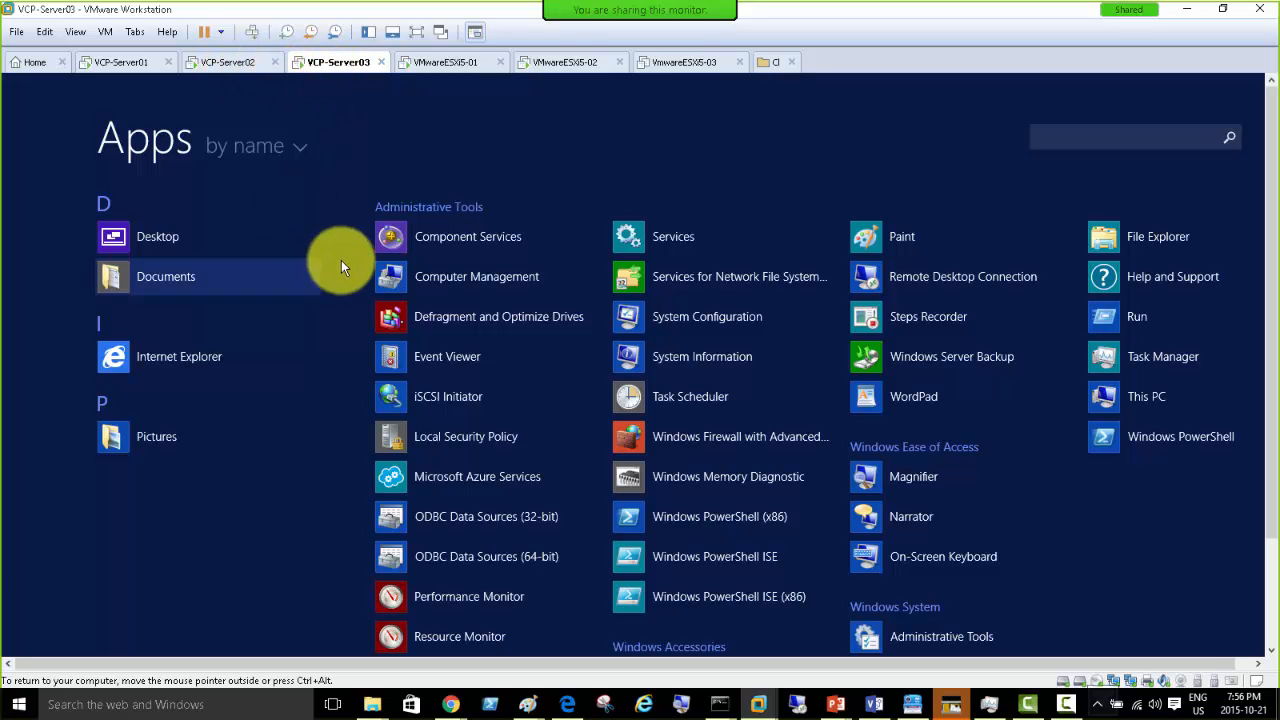
- Open the VCP-Server03 desktop from its Start screen
{"action": "scroll", "coordinate": [1275, 338], "scroll_direction": "down", "scroll_amount": 2}
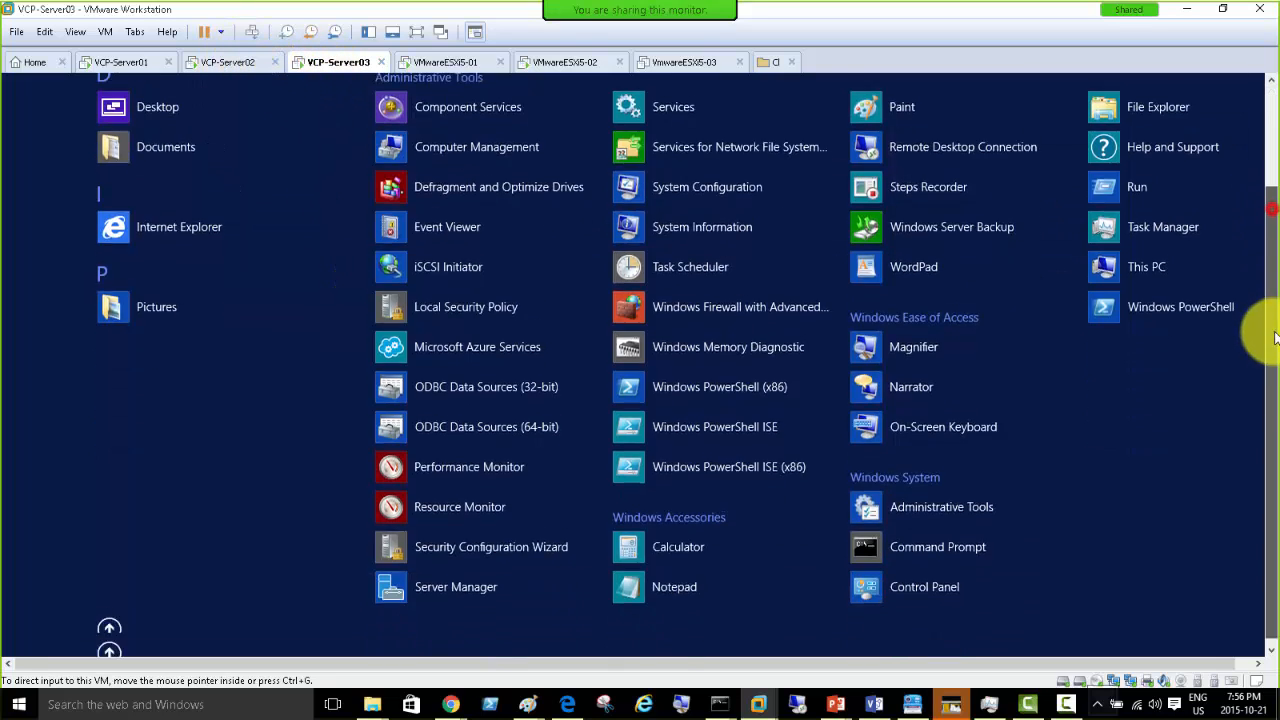
{"action": "left_click", "coordinate": [109, 626]}
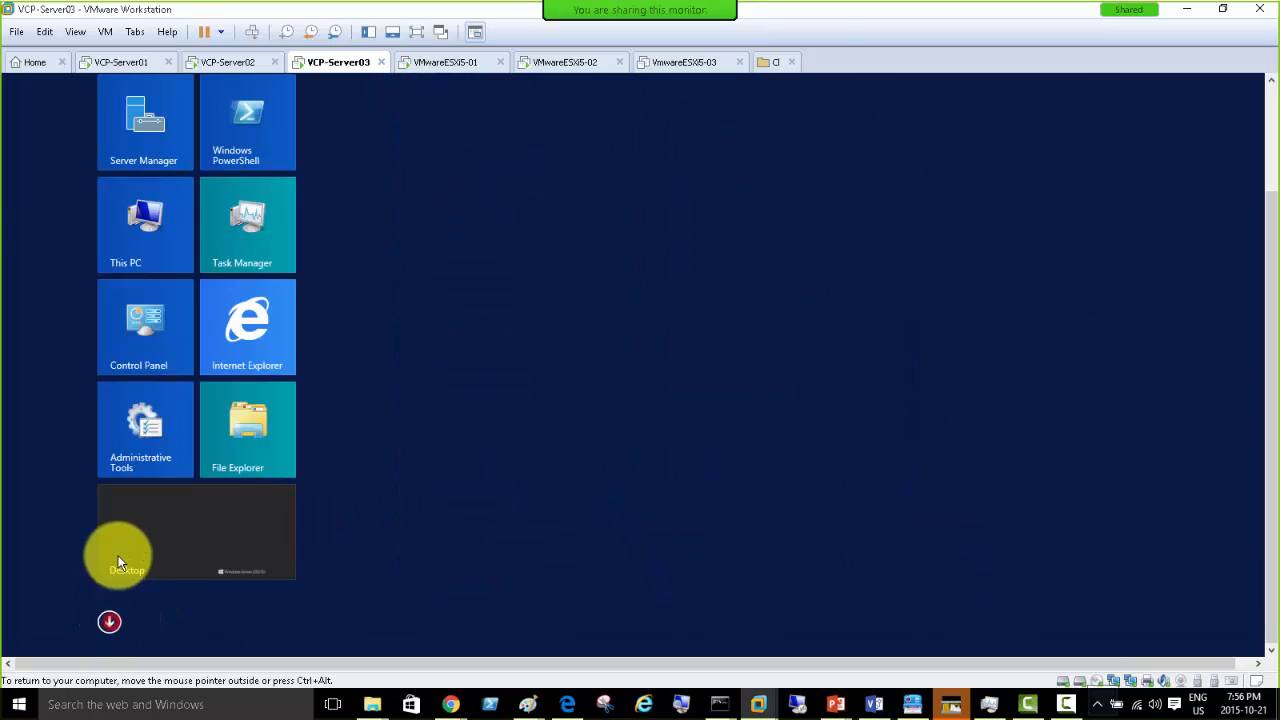
{"action": "left_click", "coordinate": [157, 522]}
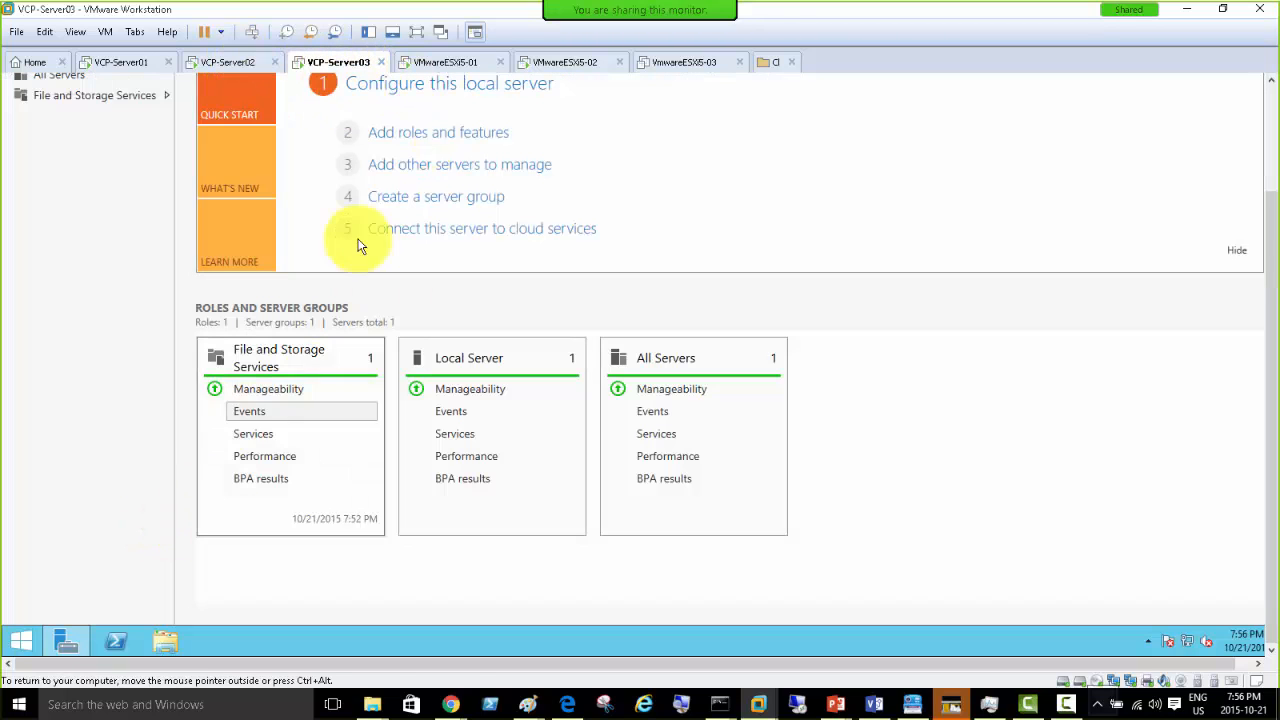
- Return to VCP-Server02 and bring the Paint network diagram to the front
{"action": "left_click", "coordinate": [214, 64]}
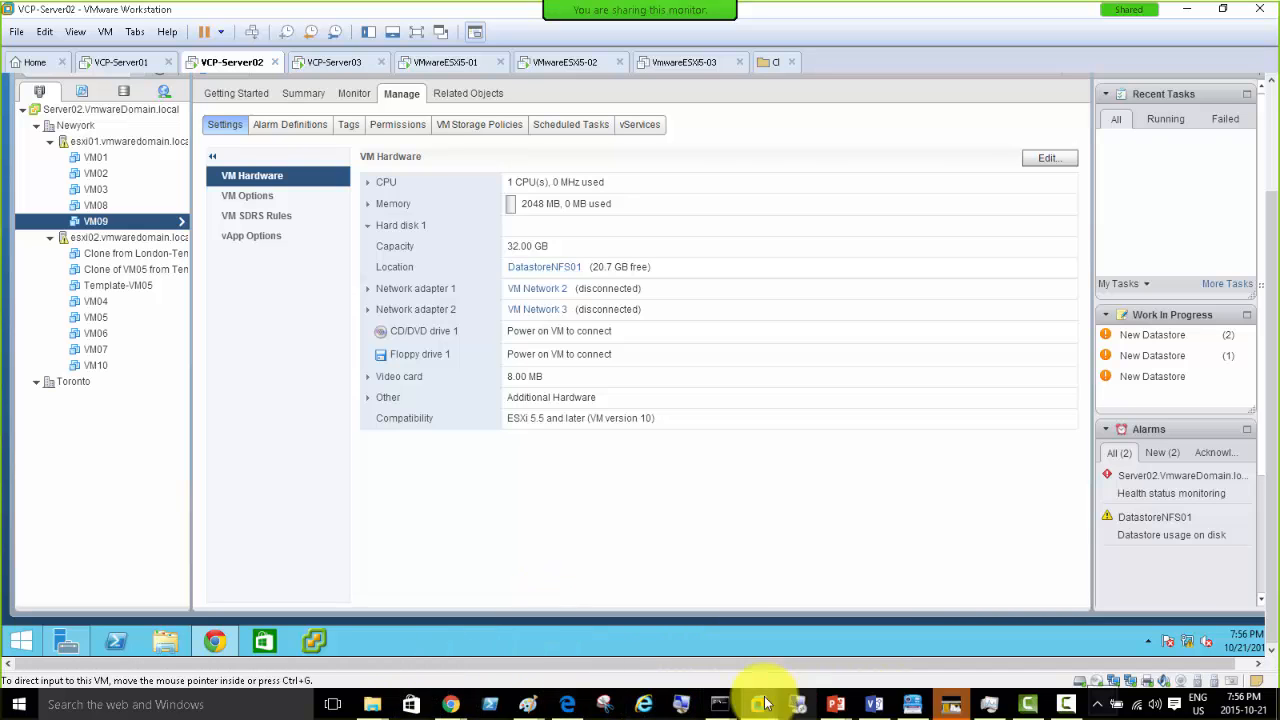
{"action": "mouse_move", "coordinate": [525, 704]}
{"action": "left_click", "coordinate": [459, 643]}
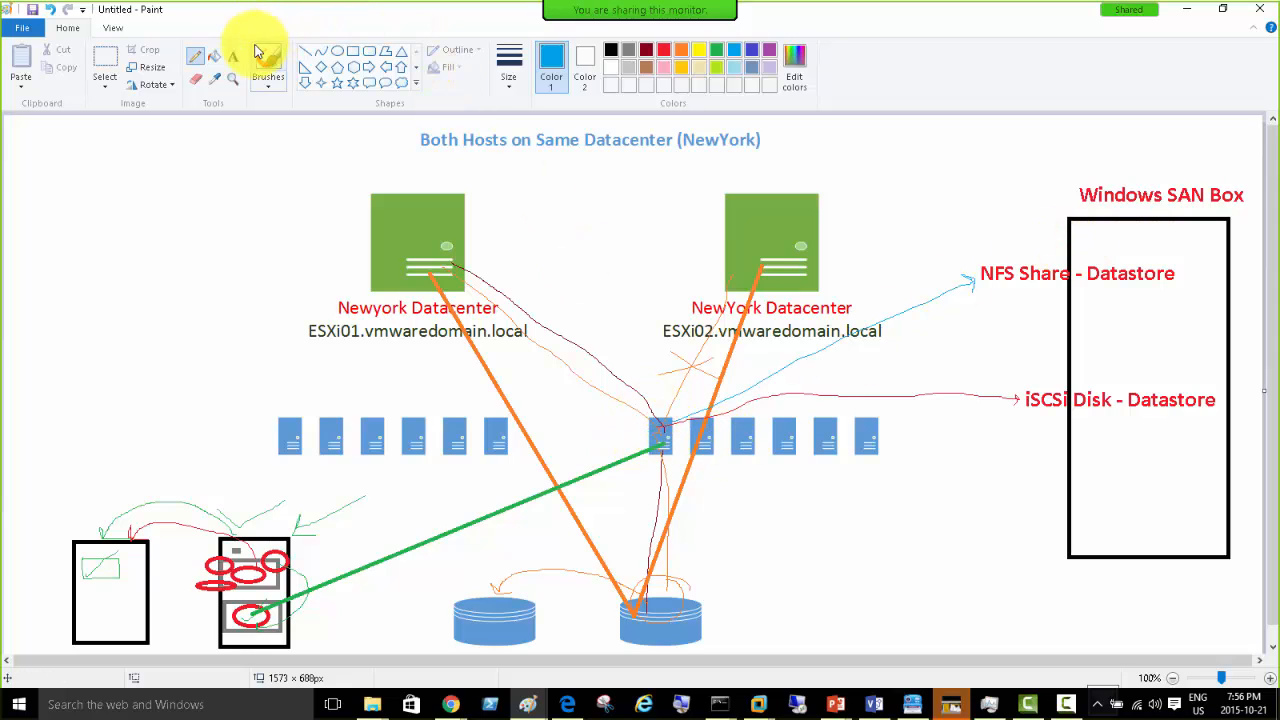
- Add a red 'VM09' text label above the server near ESXi02
{"action": "left_click", "coordinate": [233, 55]}
{"action": "left_click", "coordinate": [663, 50]}
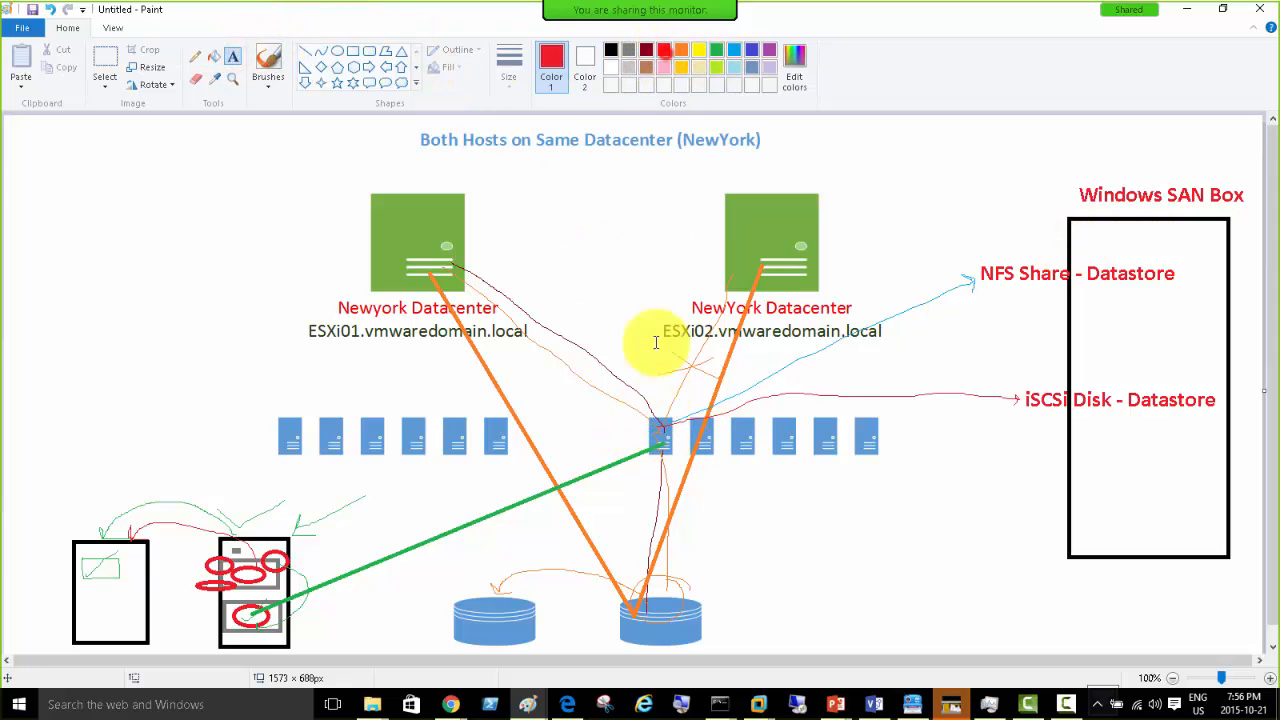
{"action": "left_click", "coordinate": [645, 395]}
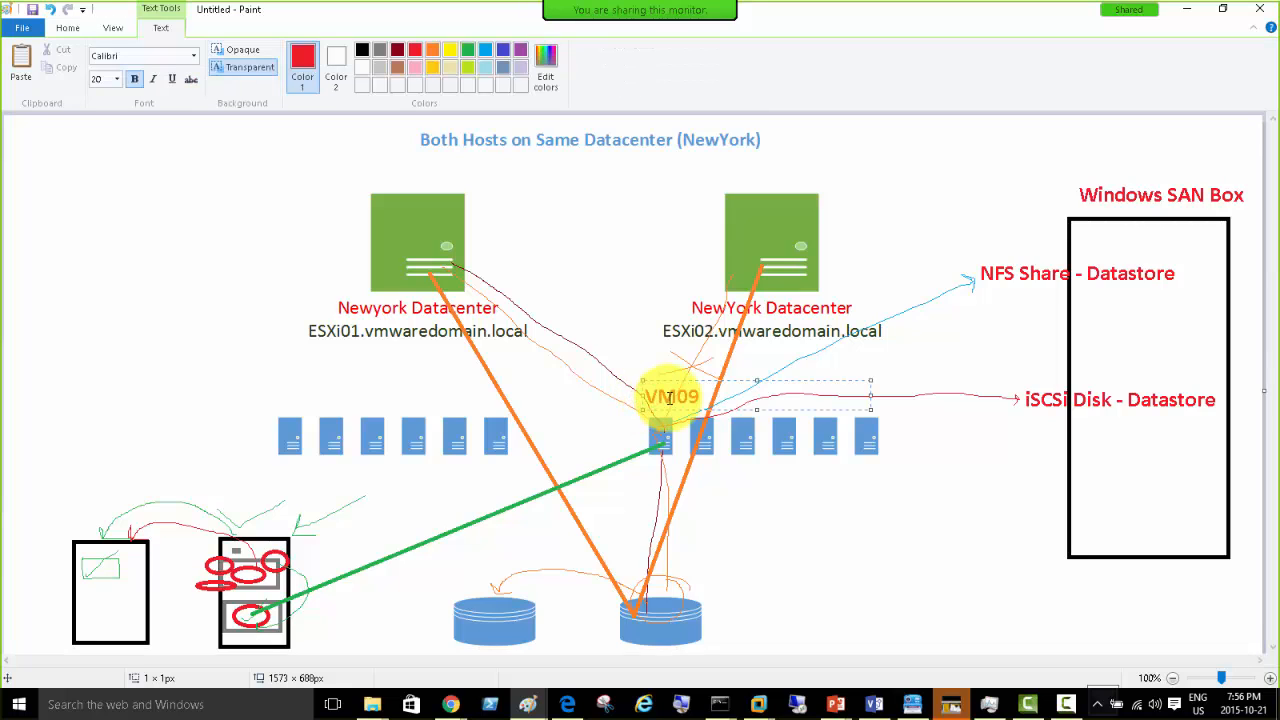
{"action": "left_click", "coordinate": [557, 375]}
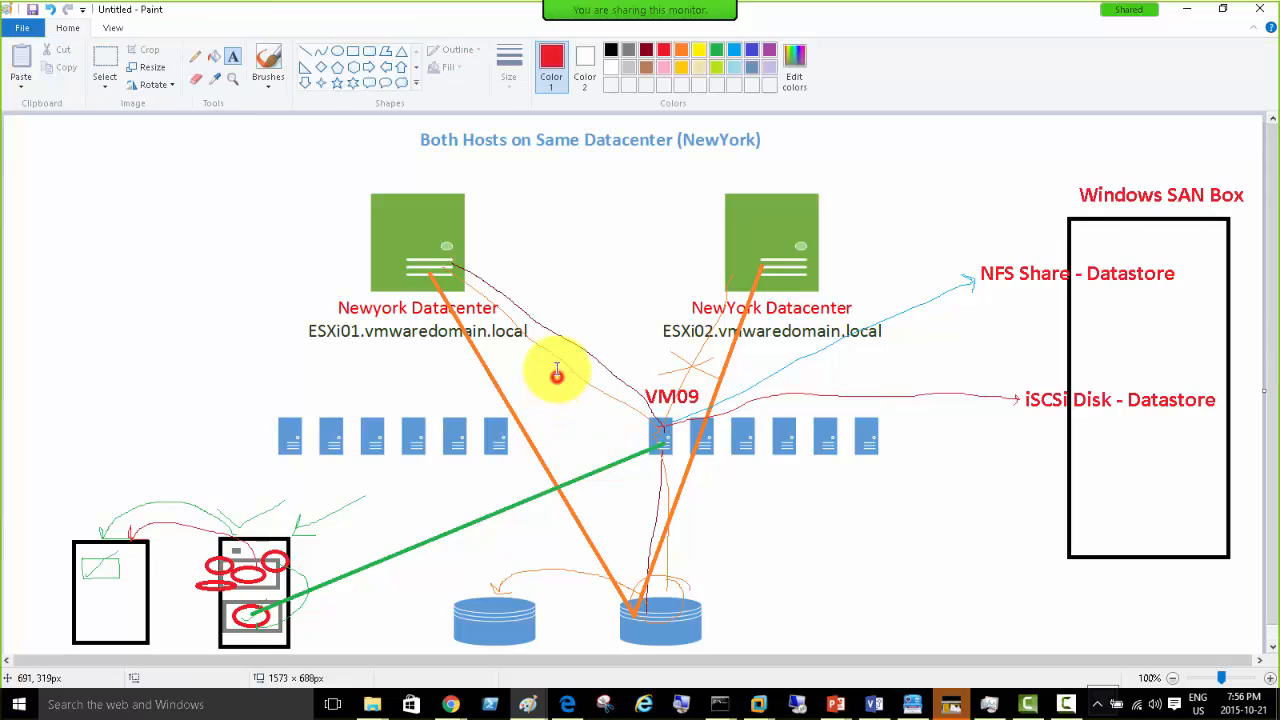
- Draw freehand lines from VM09 to the datastores and circle the NFS Share label in blue
{"action": "left_click", "coordinate": [195, 56]}
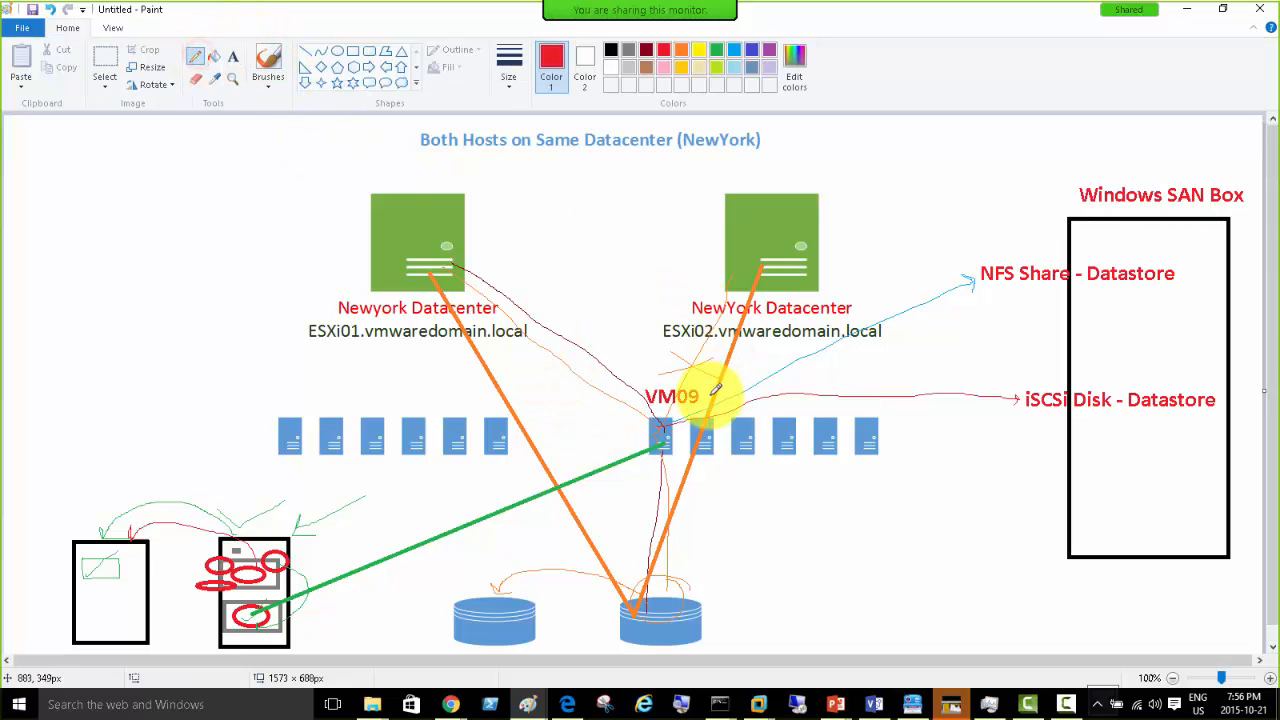
{"action": "left_click_drag", "start_coordinate": [702, 390], "coordinate": [1010, 405]}
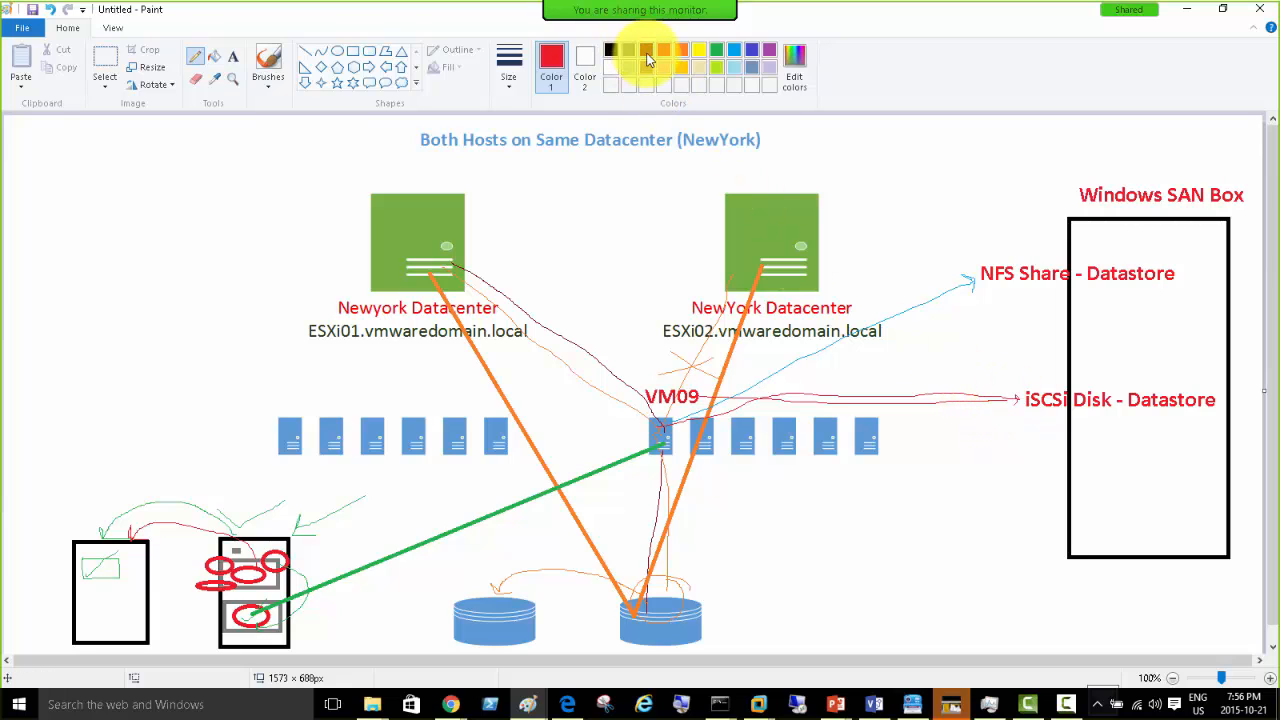
{"action": "left_click", "coordinate": [753, 52]}
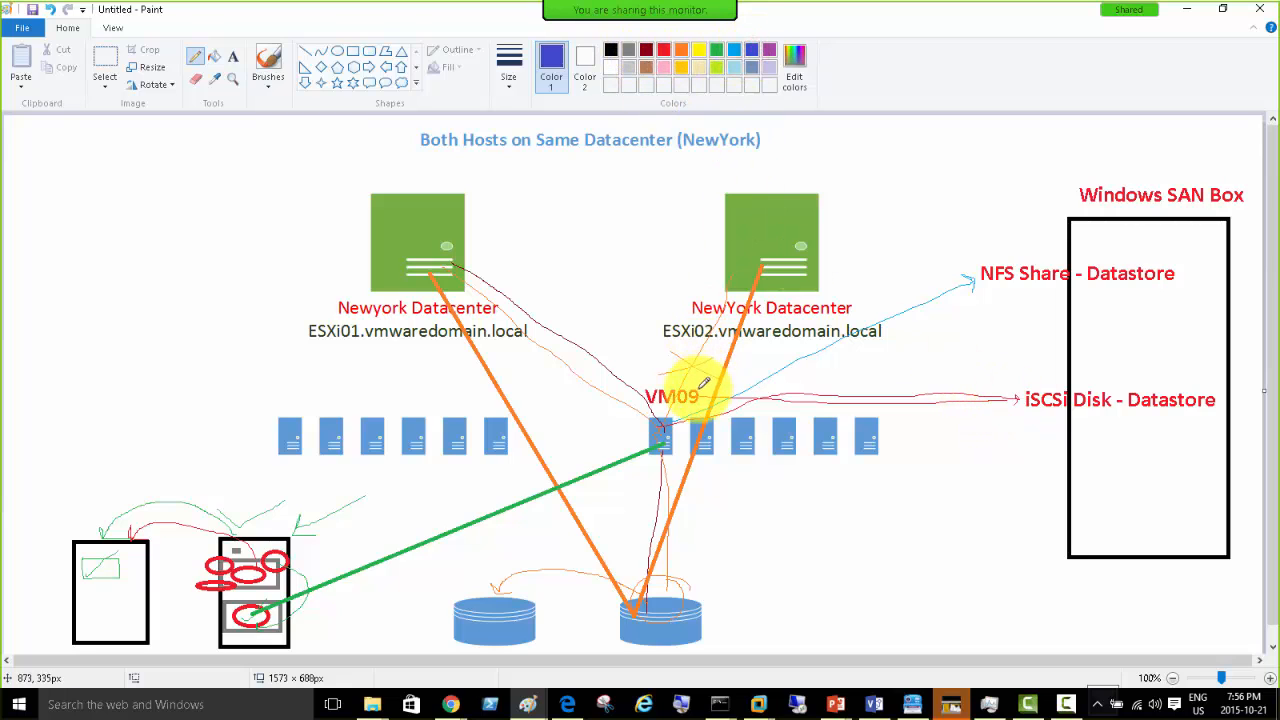
{"action": "mouse_move", "coordinate": [700, 388]}
{"action": "left_mouse_down"}
{"action": "mouse_move", "coordinate": [871, 374]}
{"action": "mouse_move", "coordinate": [1020, 387]}
{"action": "left_mouse_up"}
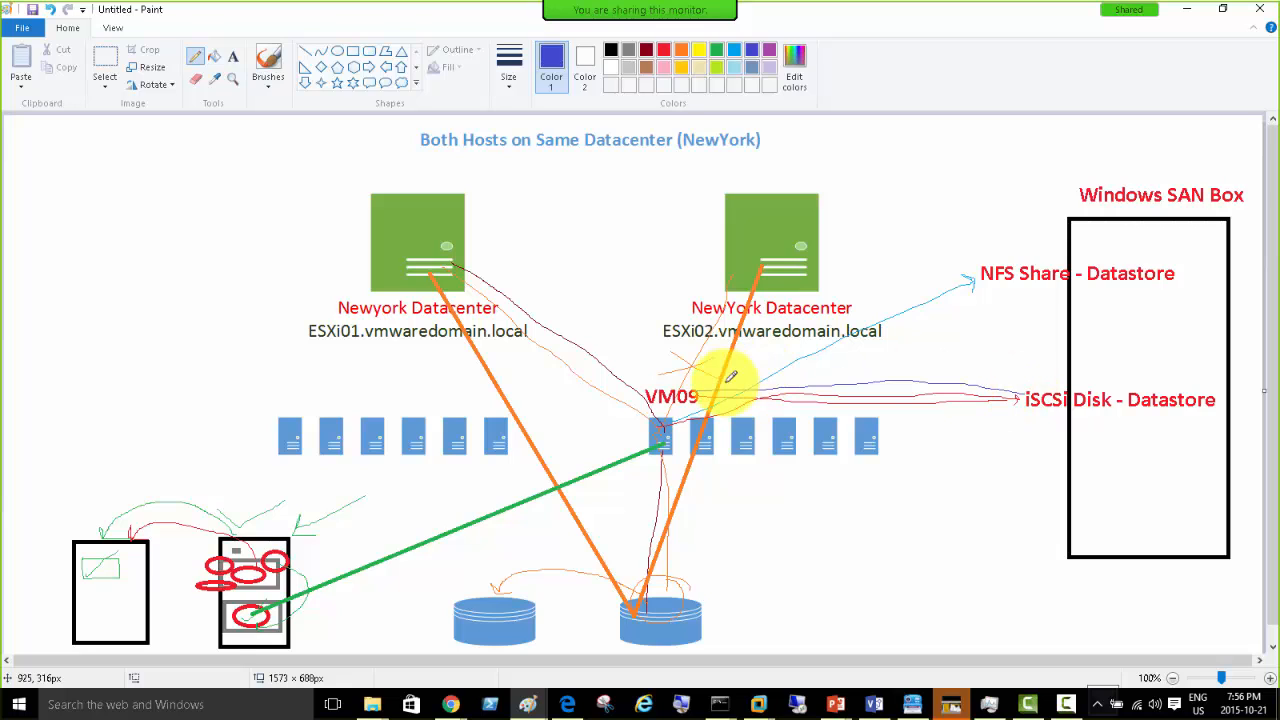
{"action": "key", "text": "ctrl+z"}
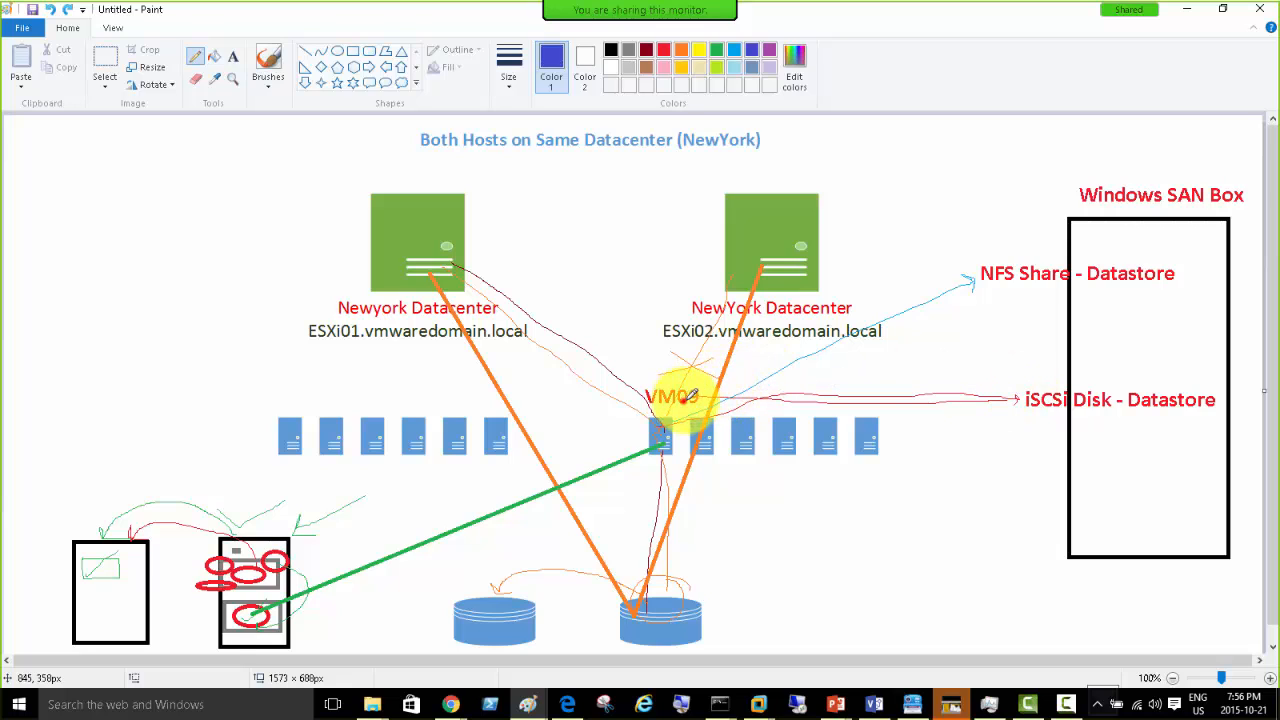
{"action": "left_click_drag", "start_coordinate": [669, 400], "coordinate": [1008, 295]}
{"action": "mouse_move", "coordinate": [994, 245]}
{"action": "left_mouse_down"}
{"action": "mouse_move", "coordinate": [975, 248]}
{"action": "mouse_move", "coordinate": [991, 218]}
{"action": "mouse_move", "coordinate": [967, 234]}
{"action": "left_mouse_up"}
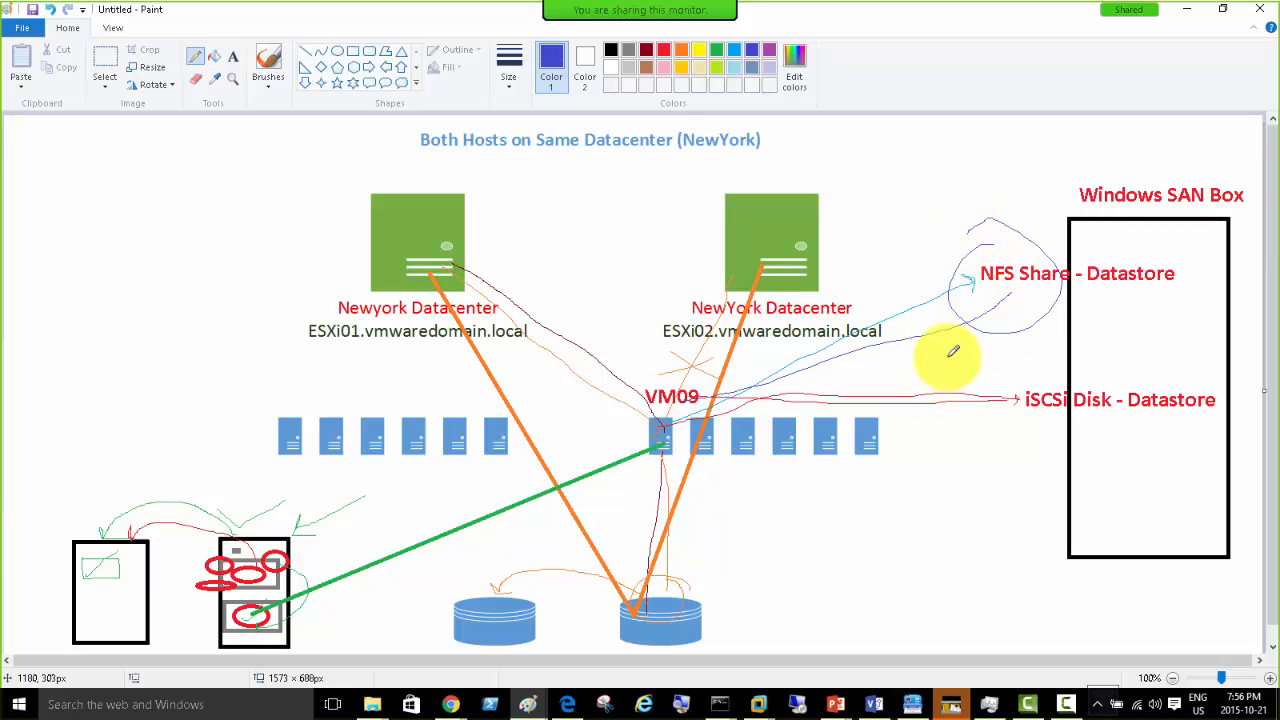
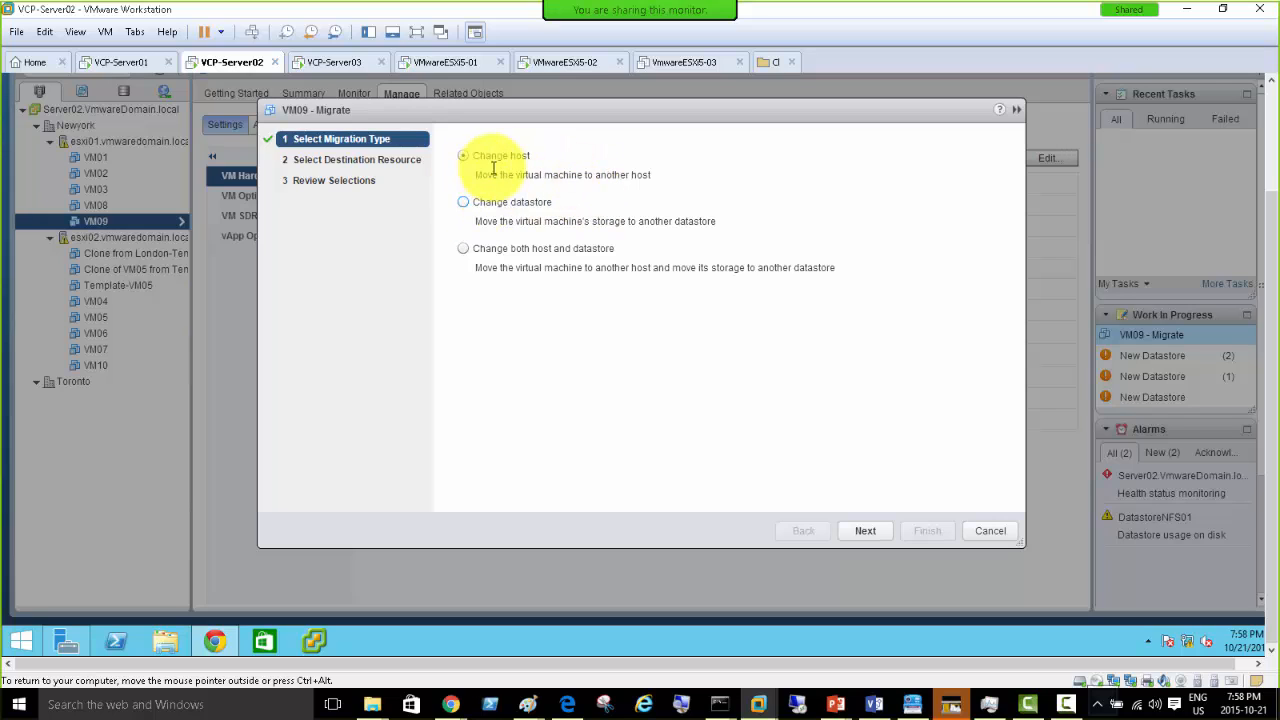
- Choose 'Change datastore' as VM09's migration type and continue to datastore selection
{"action": "left_click", "coordinate": [463, 203]}
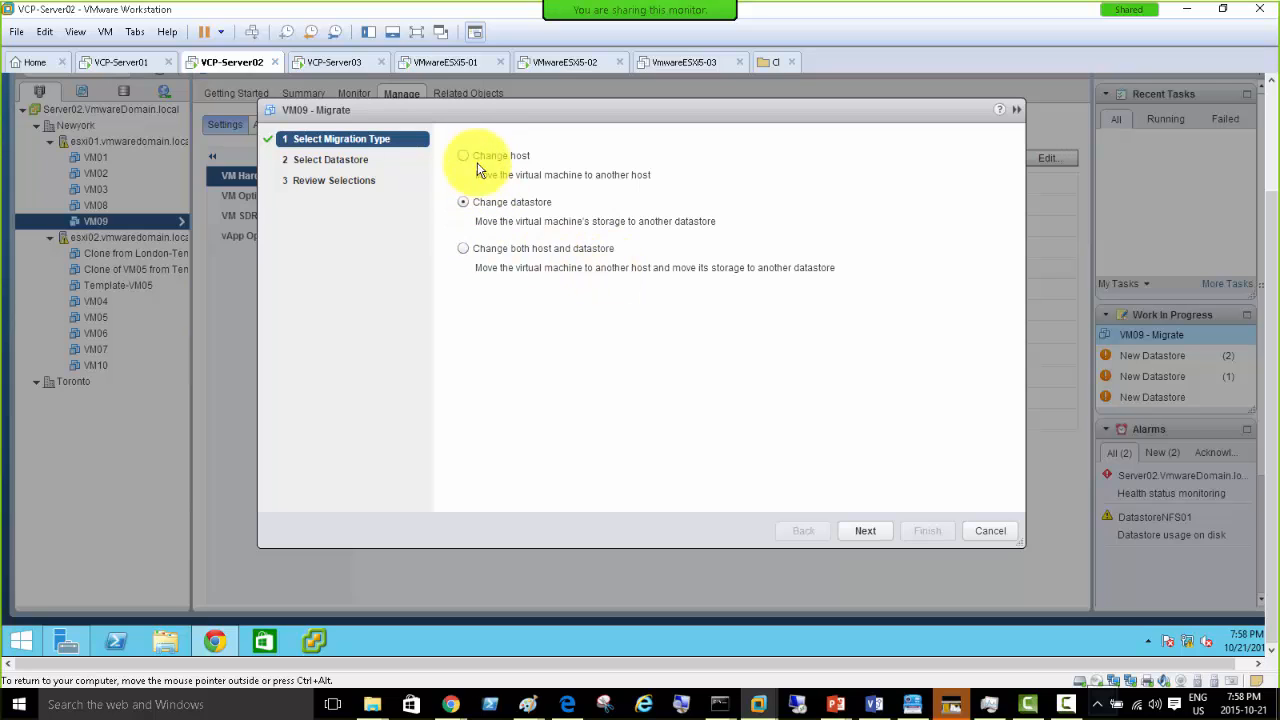
{"action": "left_click", "coordinate": [494, 213]}
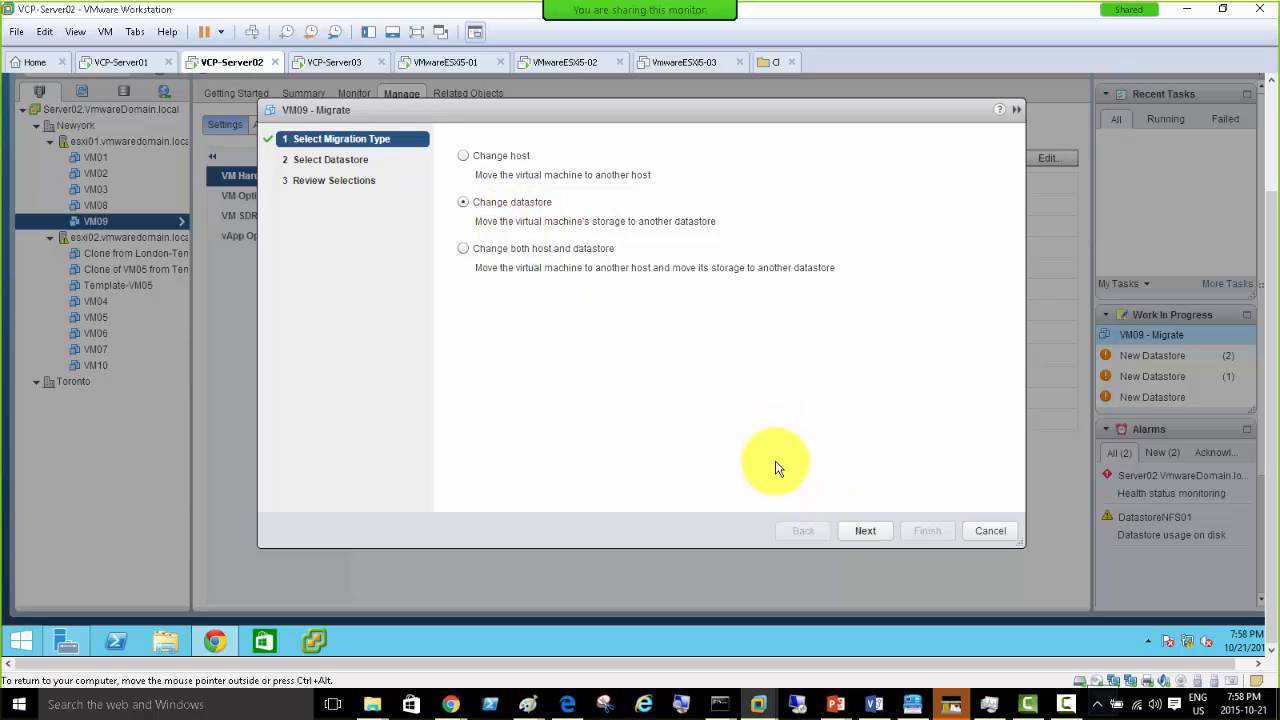
{"action": "left_click", "coordinate": [870, 534]}
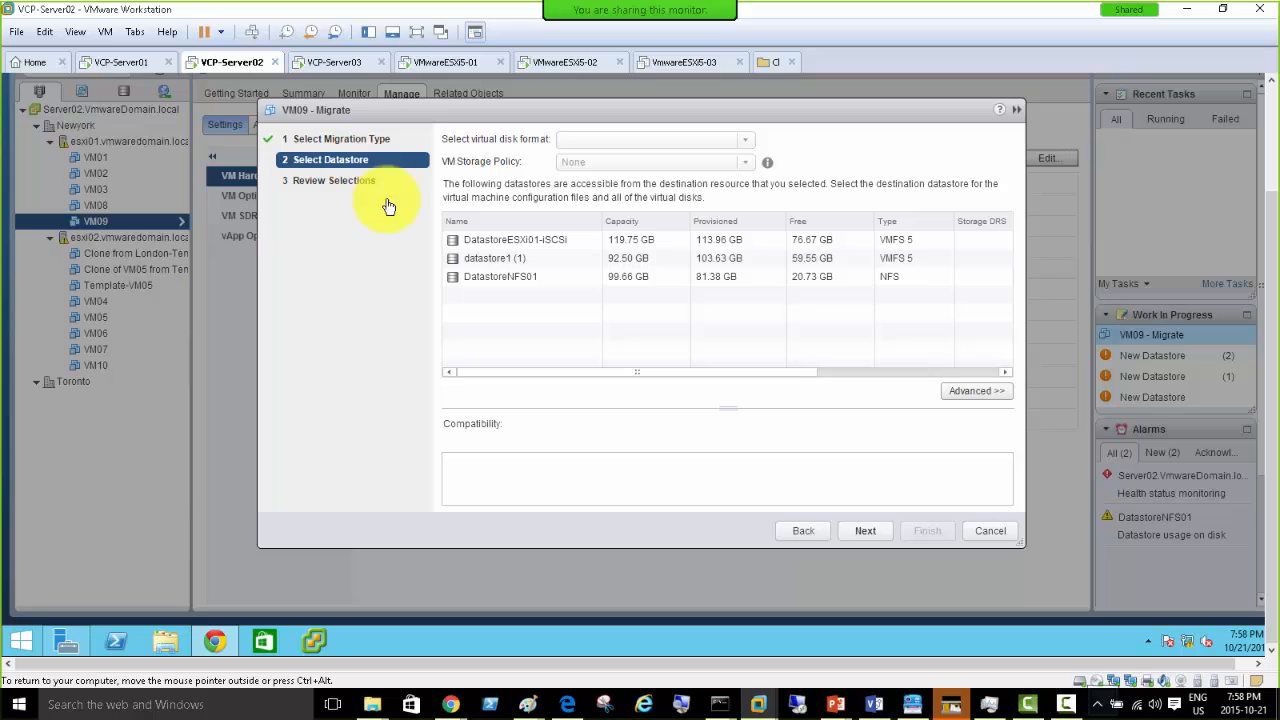
- Pick DatastoreESXi01-iSCSI as VM09's destination, keeping the source disk format, and proceed to Review Selections
{"action": "left_click", "coordinate": [559, 241]}
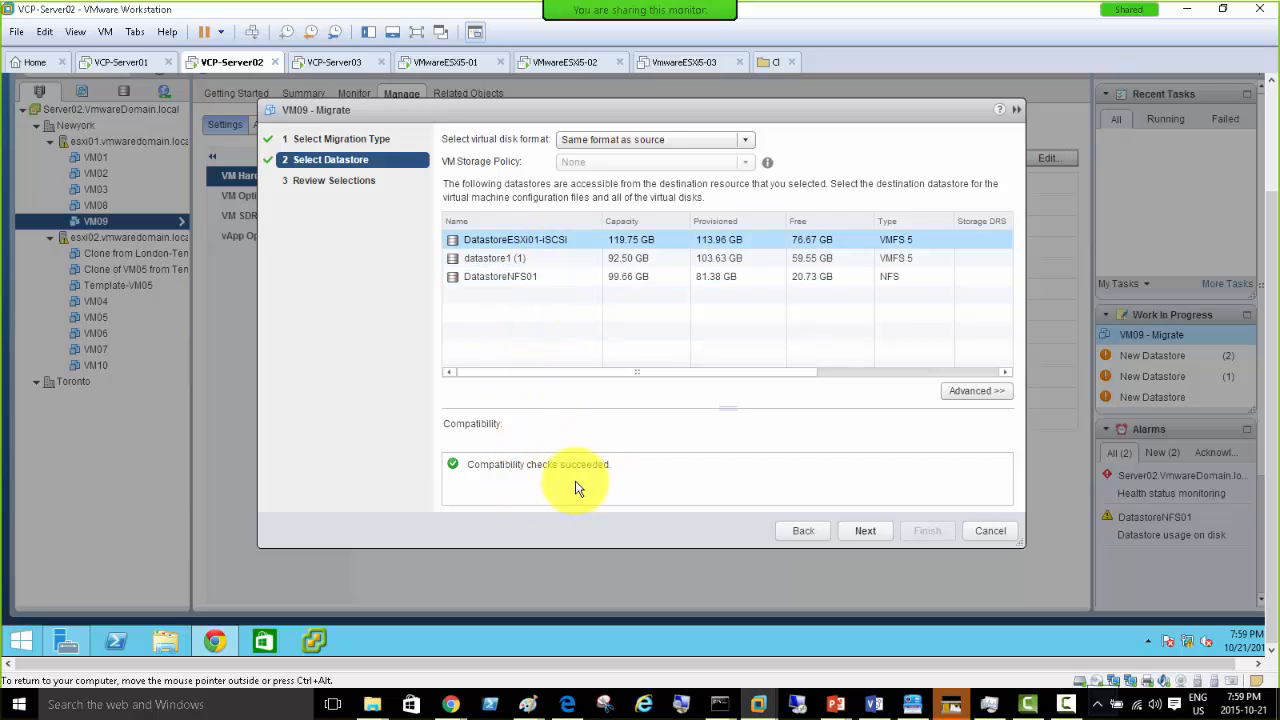
{"action": "left_click", "coordinate": [521, 260]}
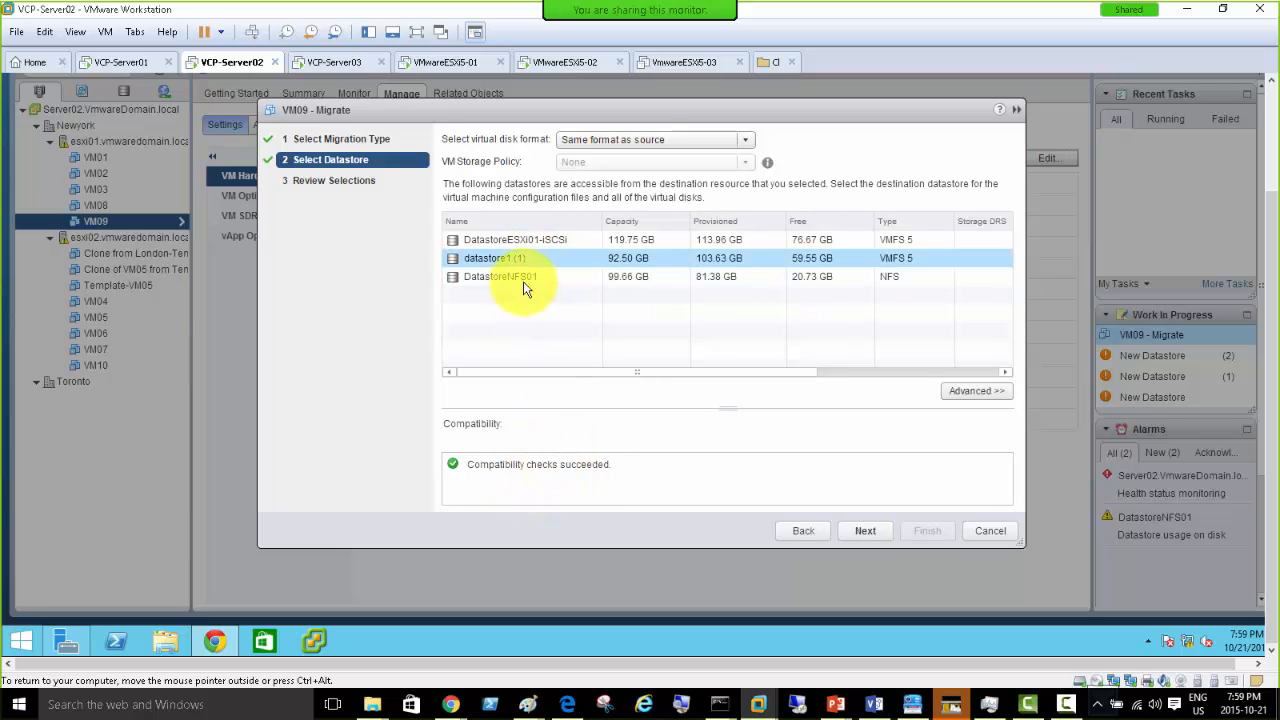
{"action": "left_click", "coordinate": [528, 242]}
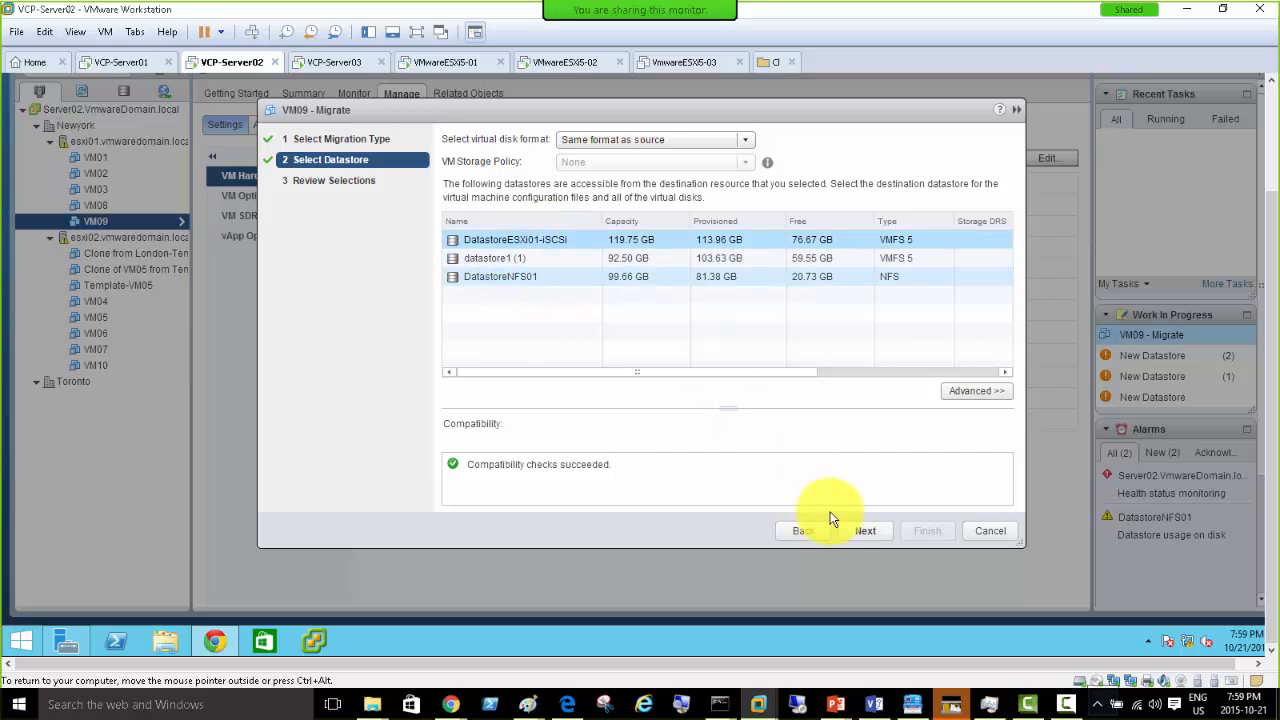
{"action": "left_click", "coordinate": [868, 535]}
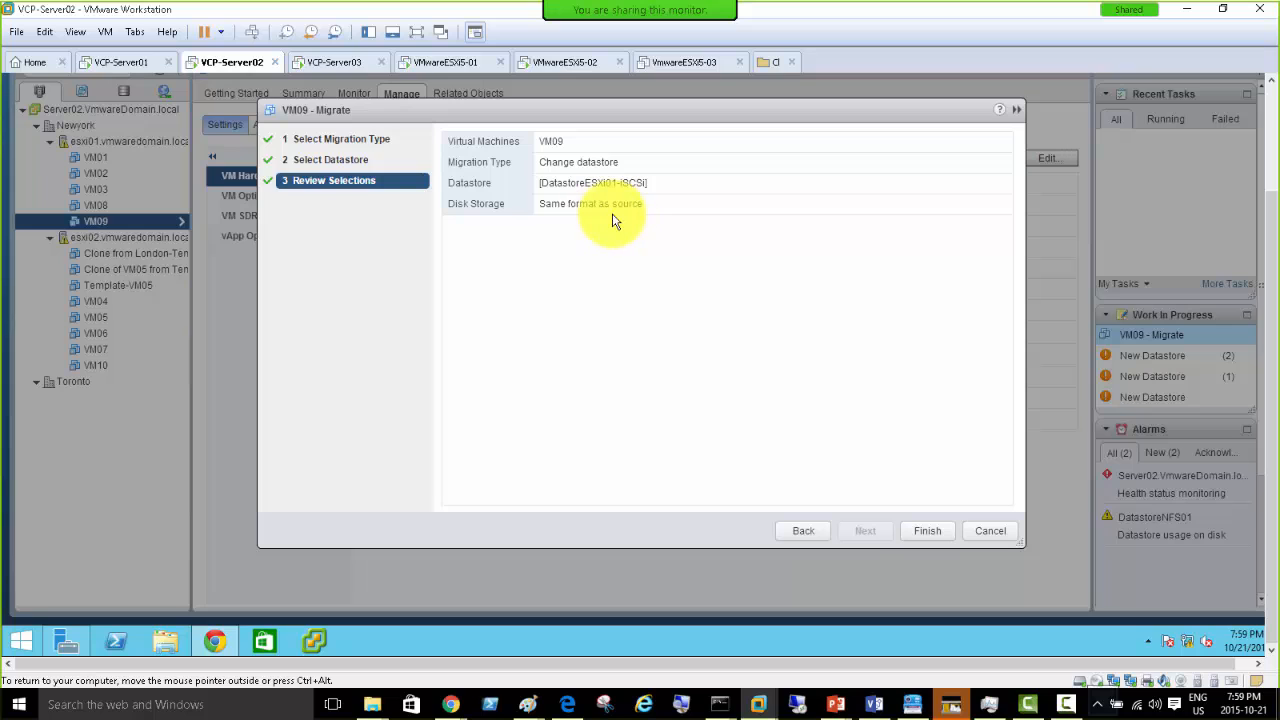
- Finish the wizard to start relocating VM09 to DatastoreESXi01-iSCSI
{"action": "left_click", "coordinate": [925, 530]}
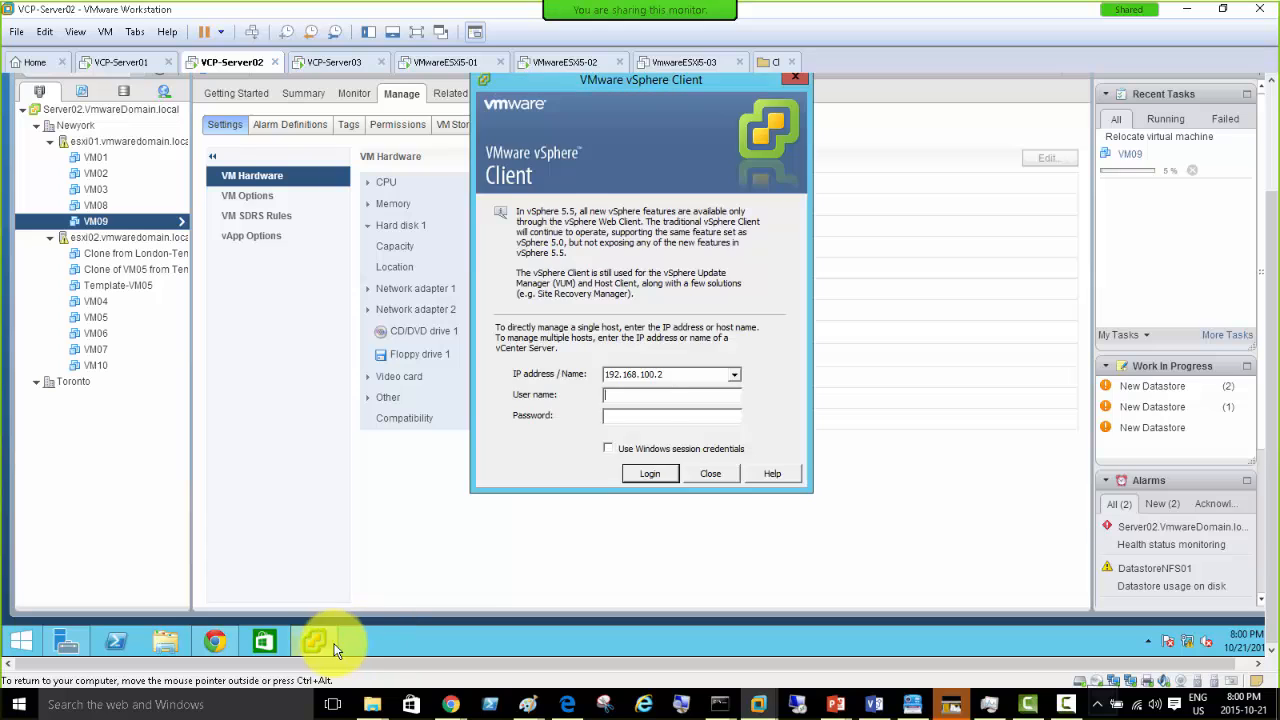
- Log in to 192.168.100.2 in vSphere Client with the administrator user name and password
{"action": "left_click", "coordinate": [642, 397]}
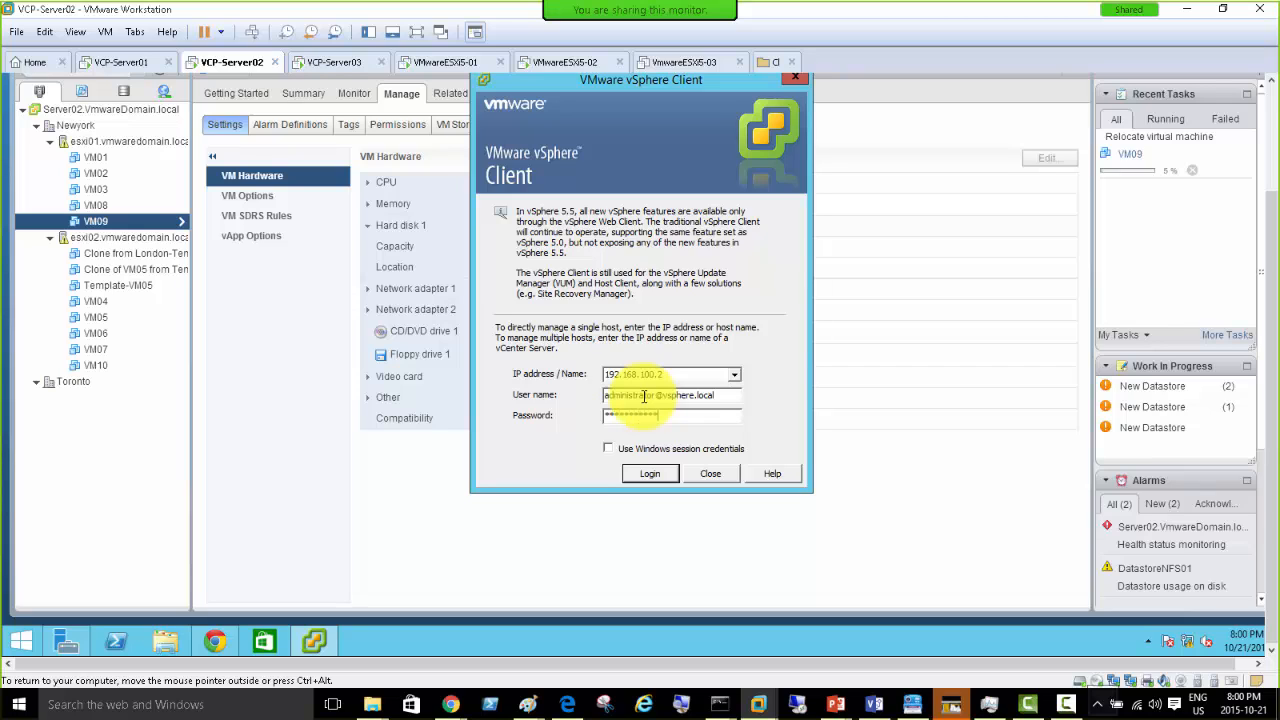
{"action": "key", "text": "Return"}
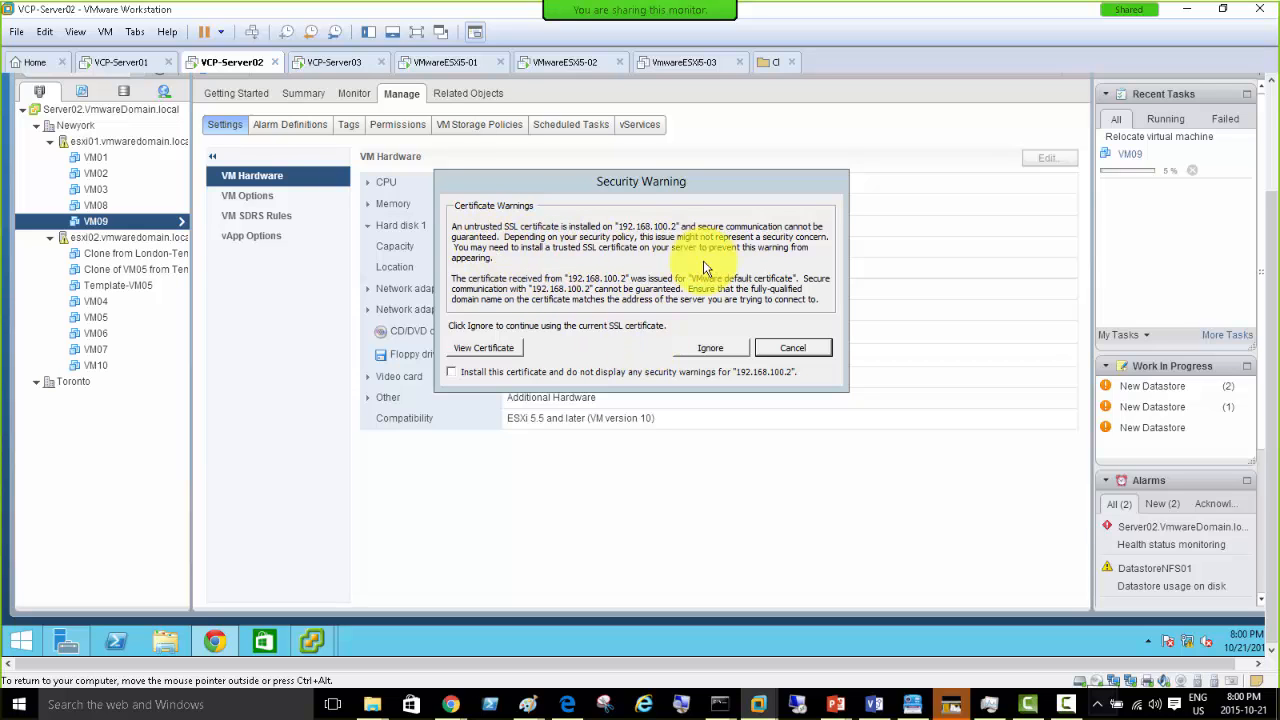
- Ignore the untrusted SSL certificate warning for 192.168.100.2 and continue connecting
{"action": "left_click", "coordinate": [705, 347]}
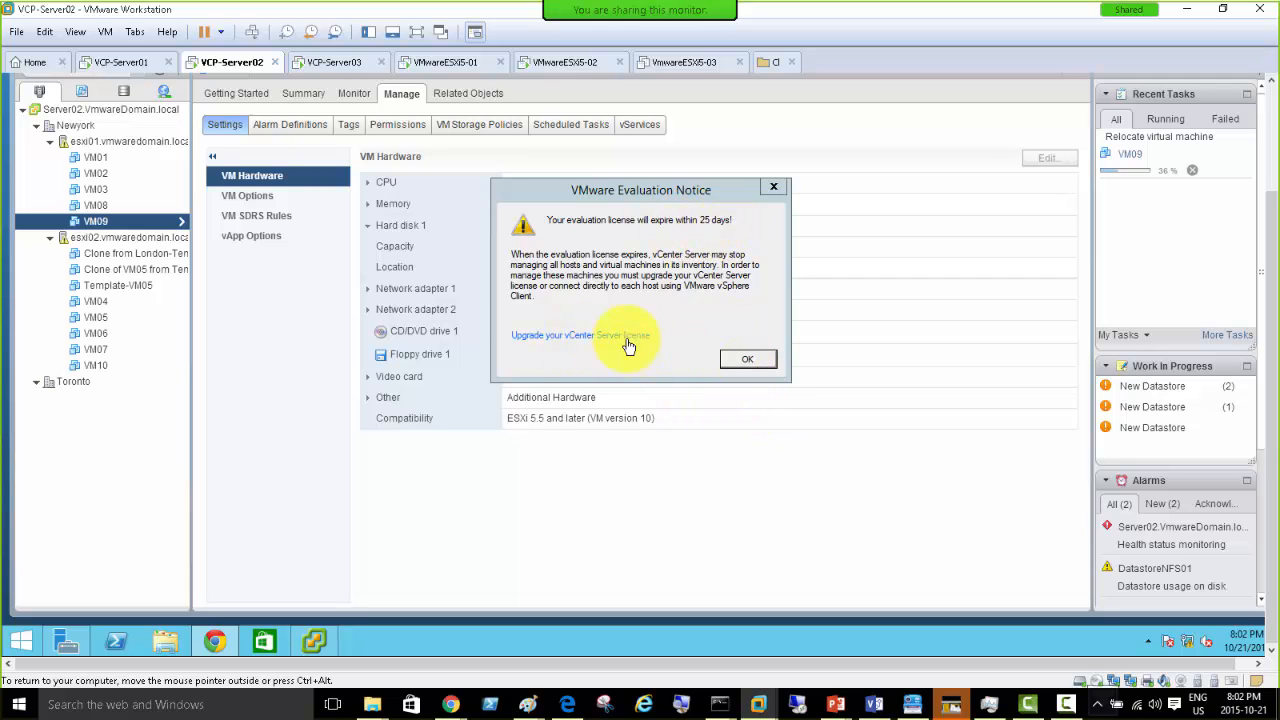
- Dismiss the vCenter evaluation licence notice to reveal VM09's hardware showing DatastoreNFS01
{"action": "left_click", "coordinate": [748, 360]}
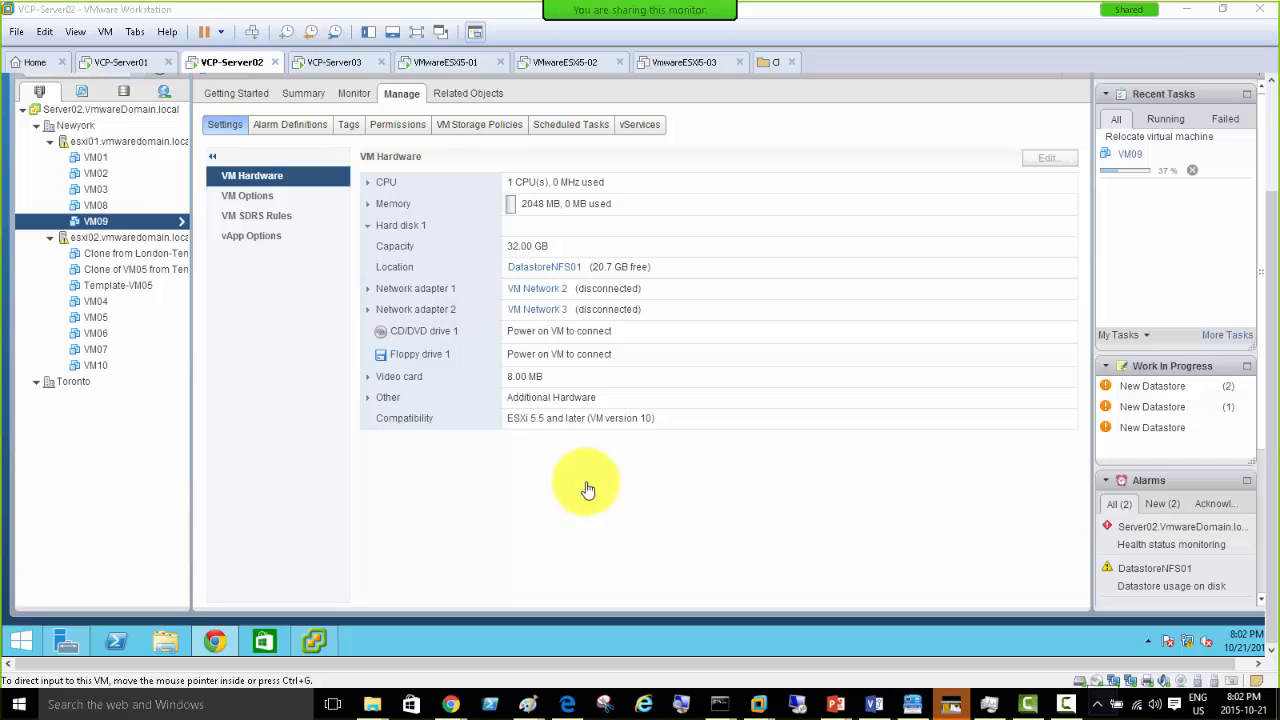
- Switch back to the Web Client and select VM10 to view its disk on DatastoreESXi01-iSCSI
{"action": "left_click", "coordinate": [1158, 202]}
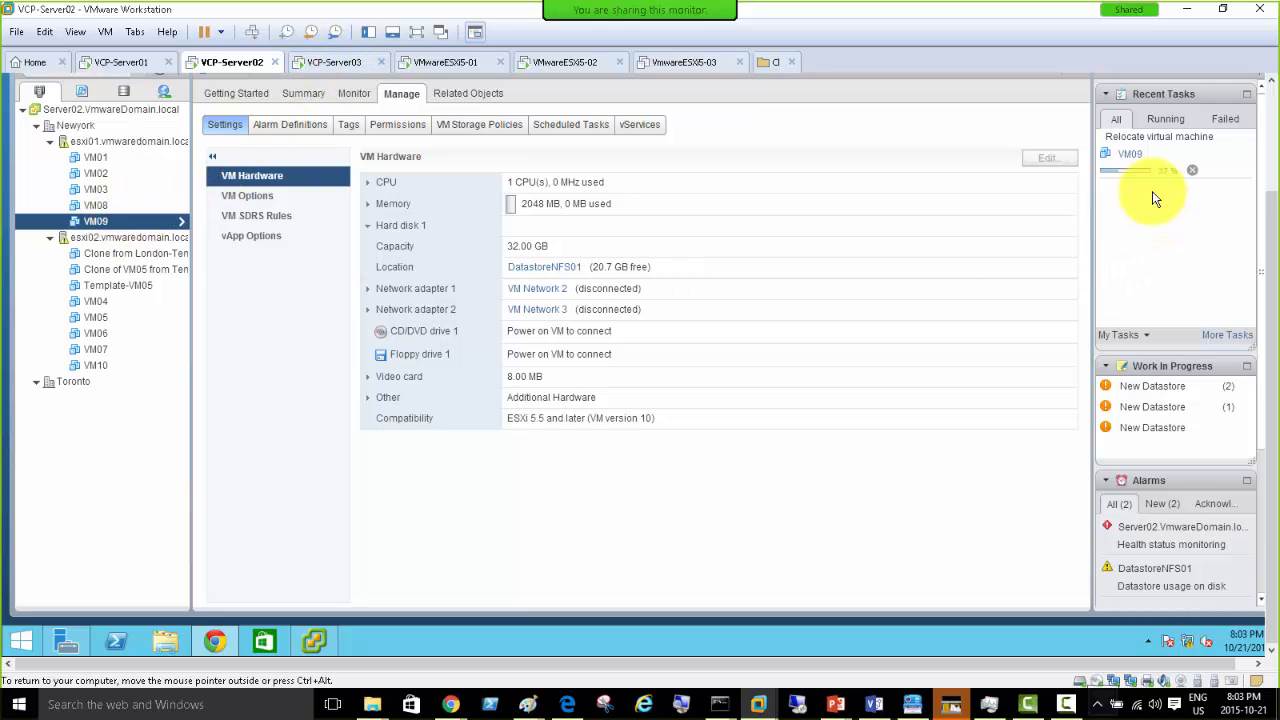
{"action": "left_click", "coordinate": [96, 366]}
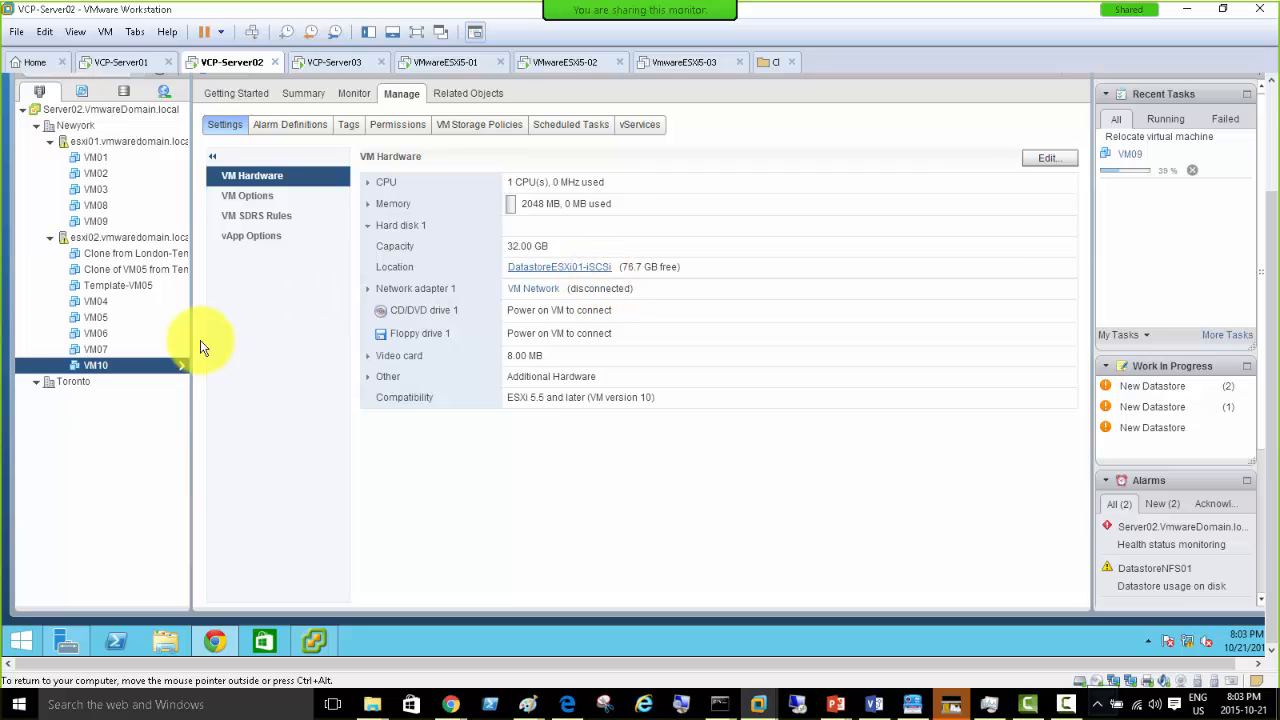
- Power on VM10 and view the virtual machine's Summary page while the task runs
{"action": "right_click", "coordinate": [96, 372]}
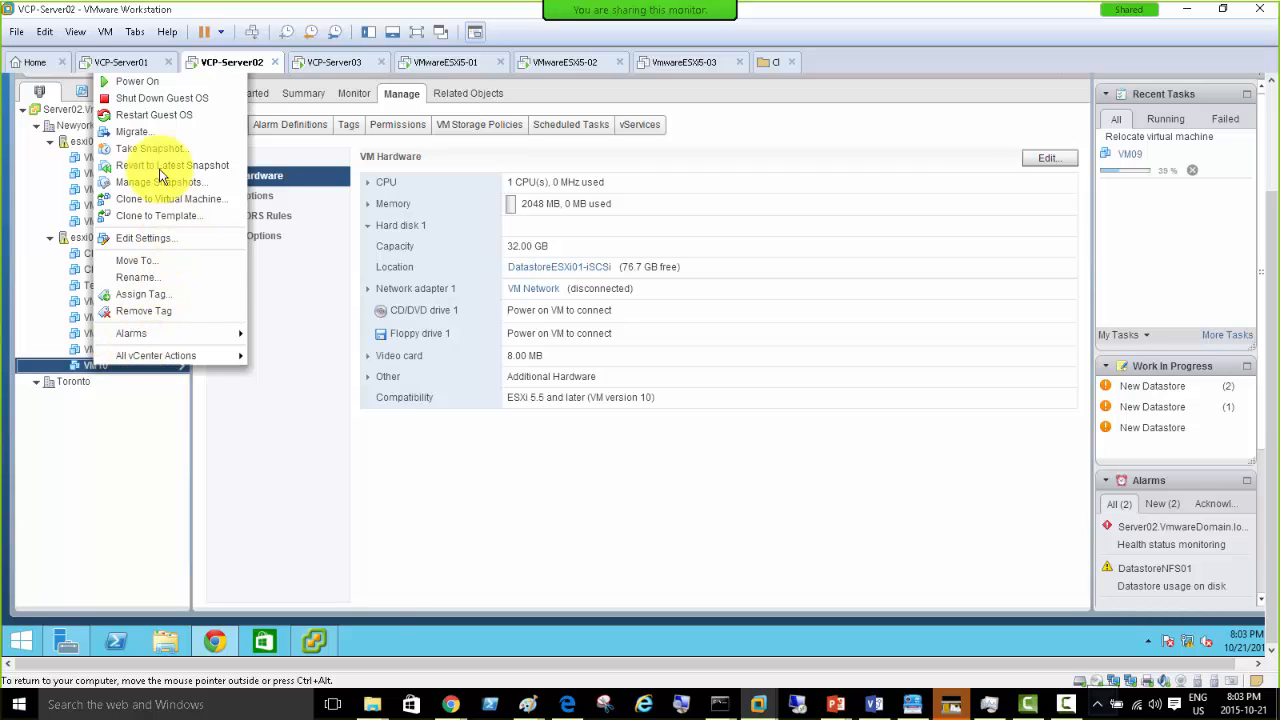
{"action": "left_click", "coordinate": [140, 82]}
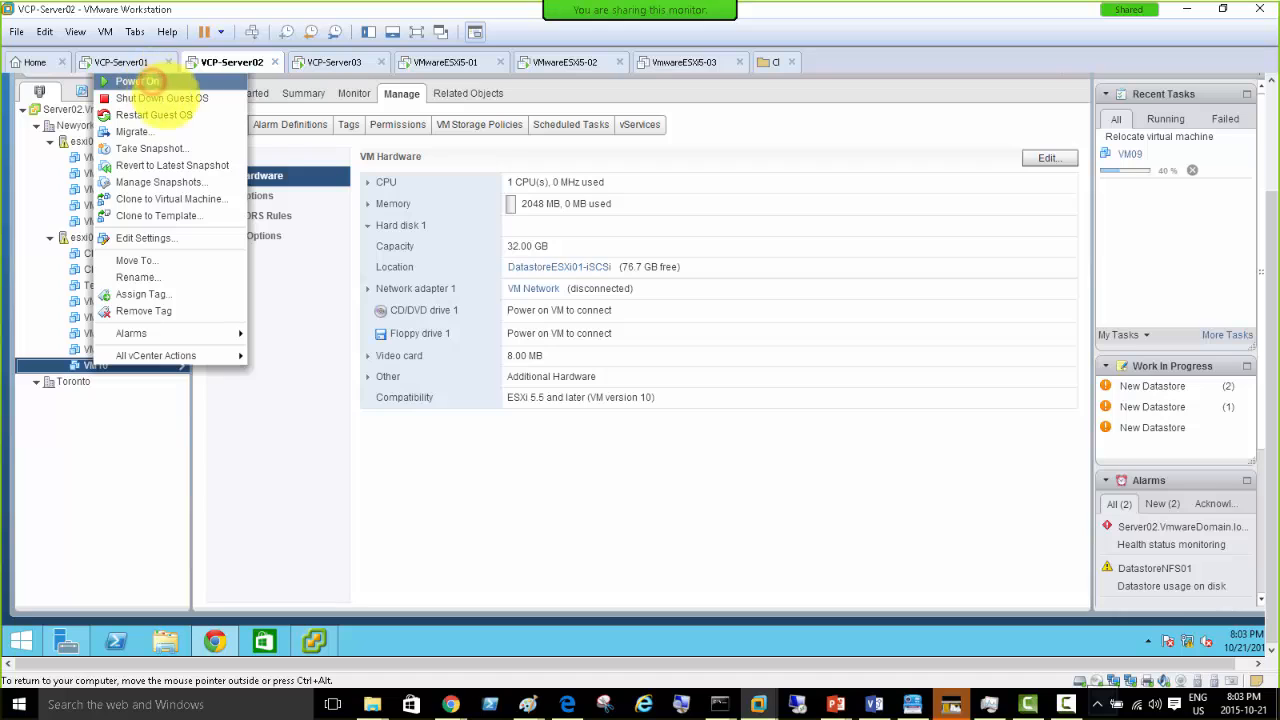
{"action": "left_click", "coordinate": [412, 440]}
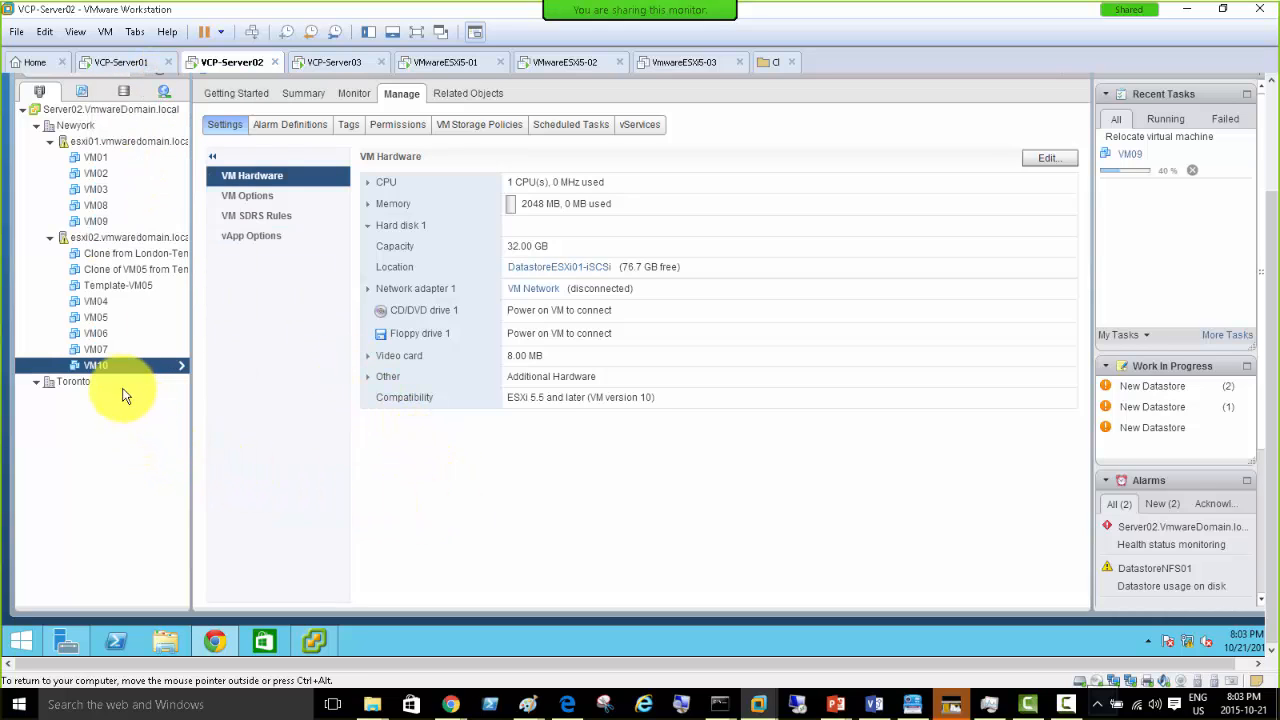
{"action": "left_click", "coordinate": [140, 348]}
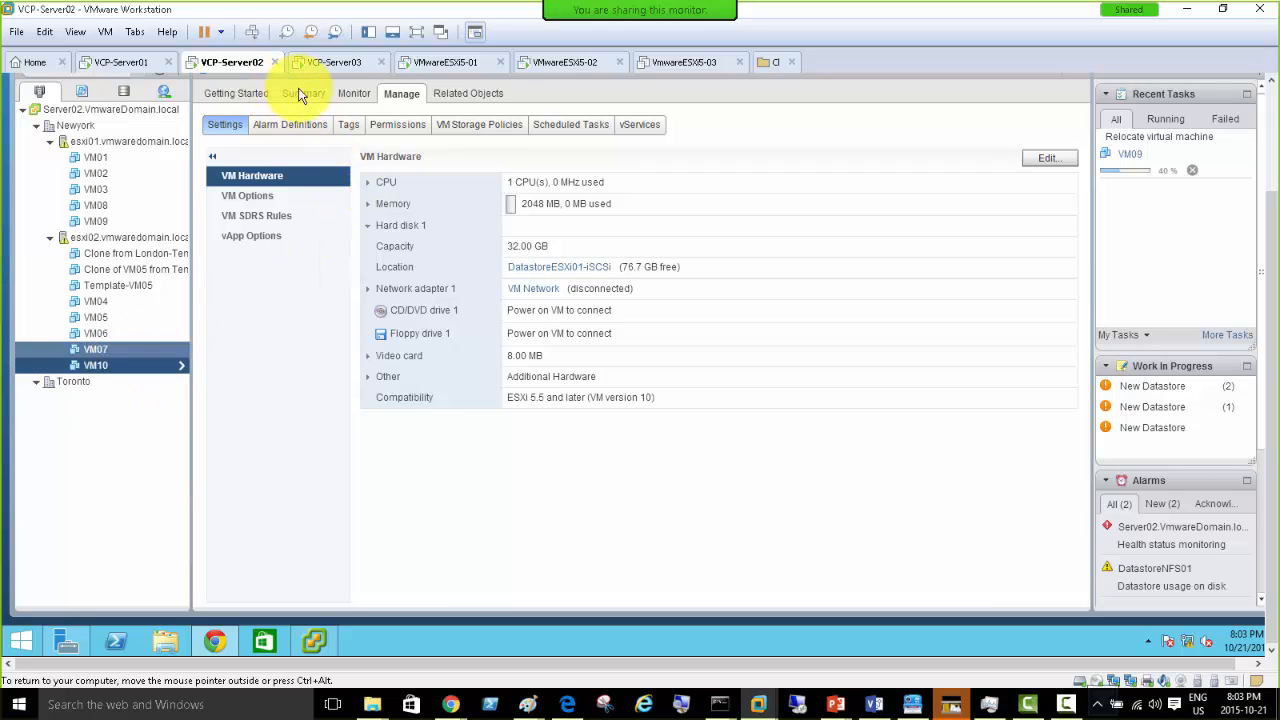
{"action": "left_click", "coordinate": [299, 92]}
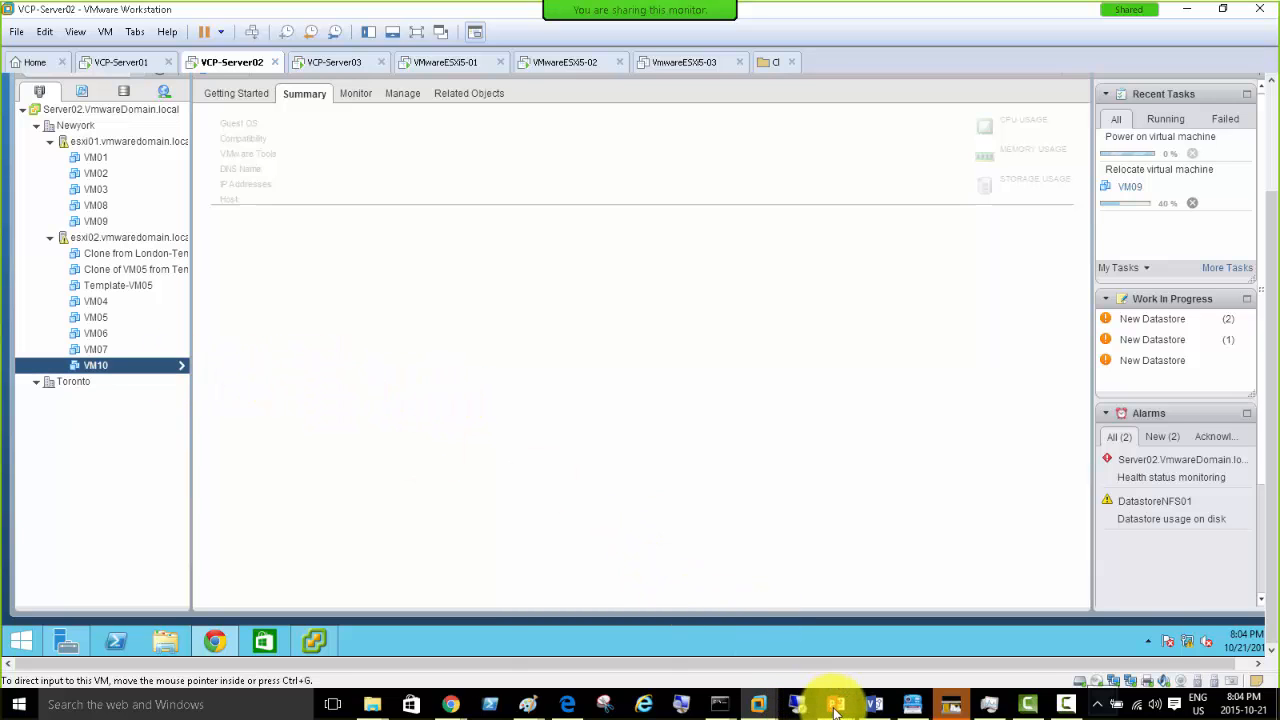
{"action": "mouse_move", "coordinate": [836, 706]}
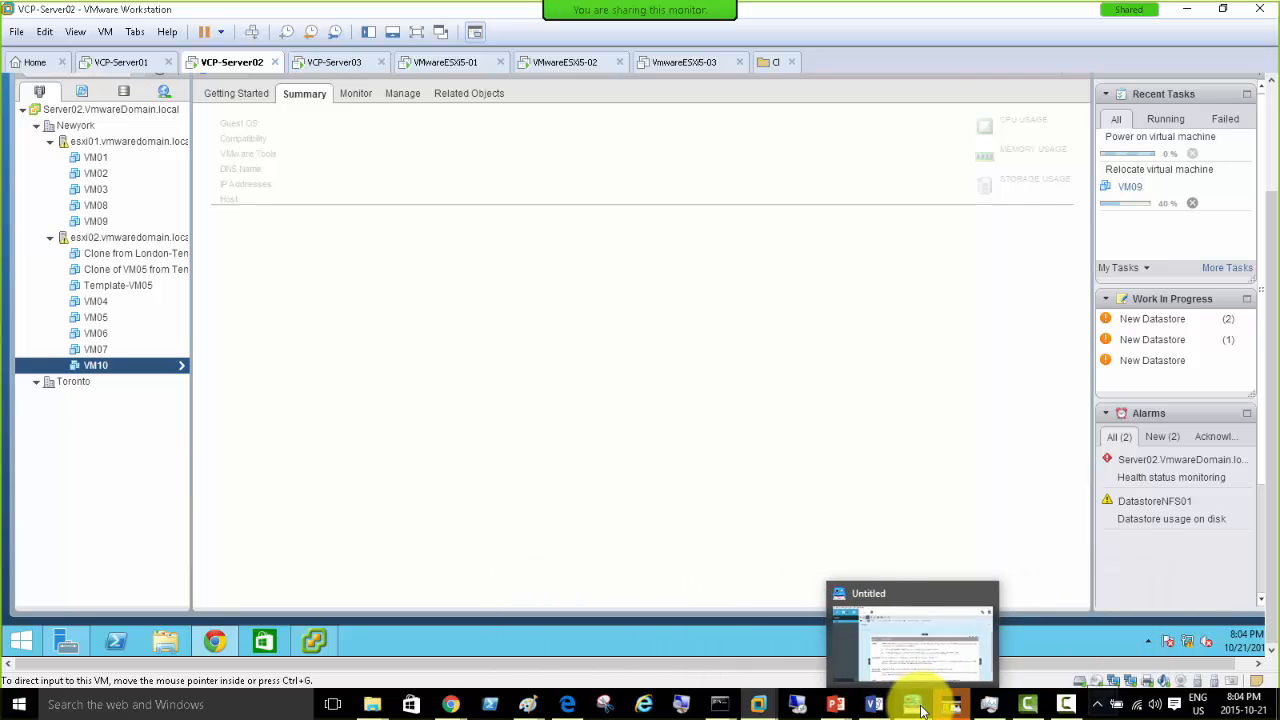
{"action": "mouse_move", "coordinate": [1066, 706]}
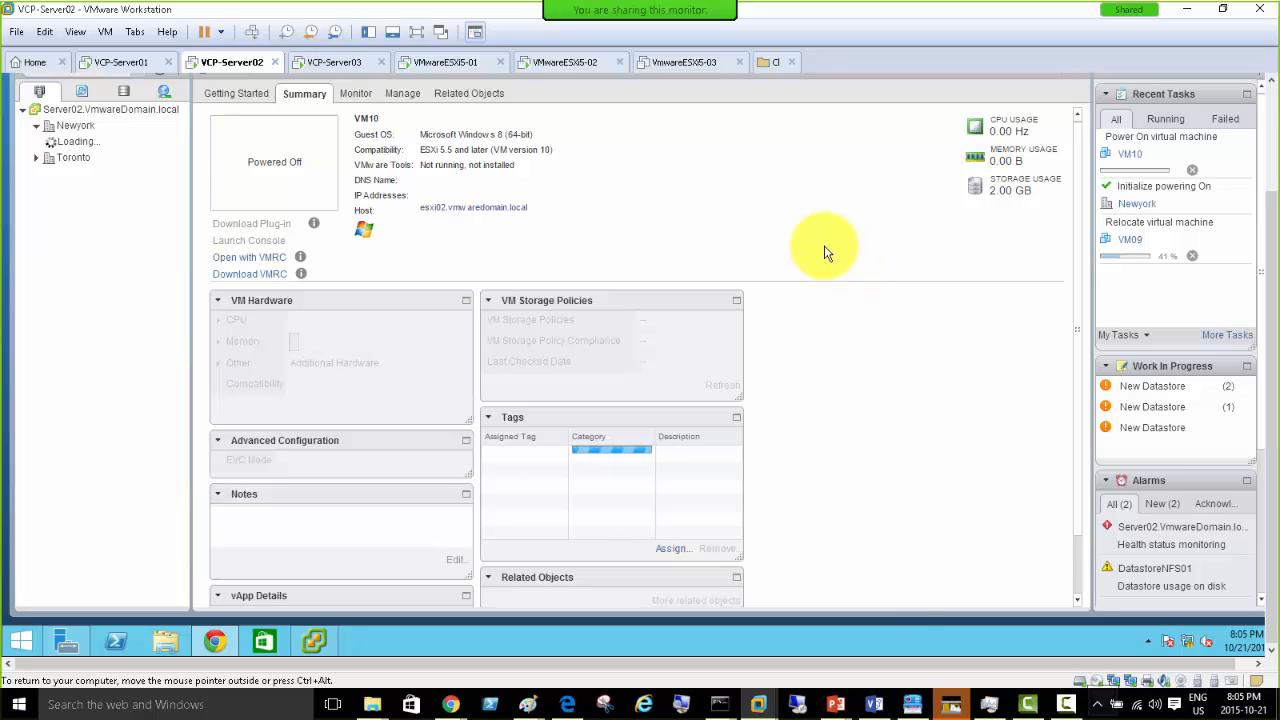
{"action": "left_click", "coordinate": [990, 705]}
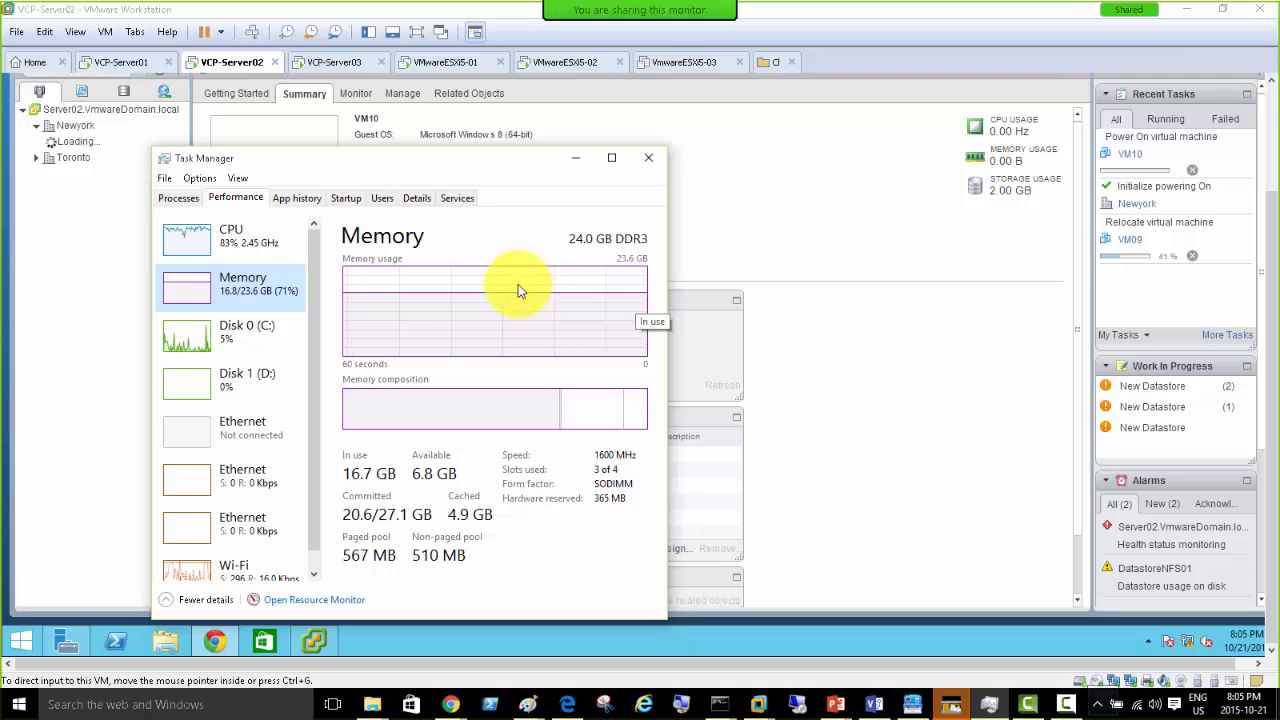
{"action": "left_click", "coordinate": [589, 162]}
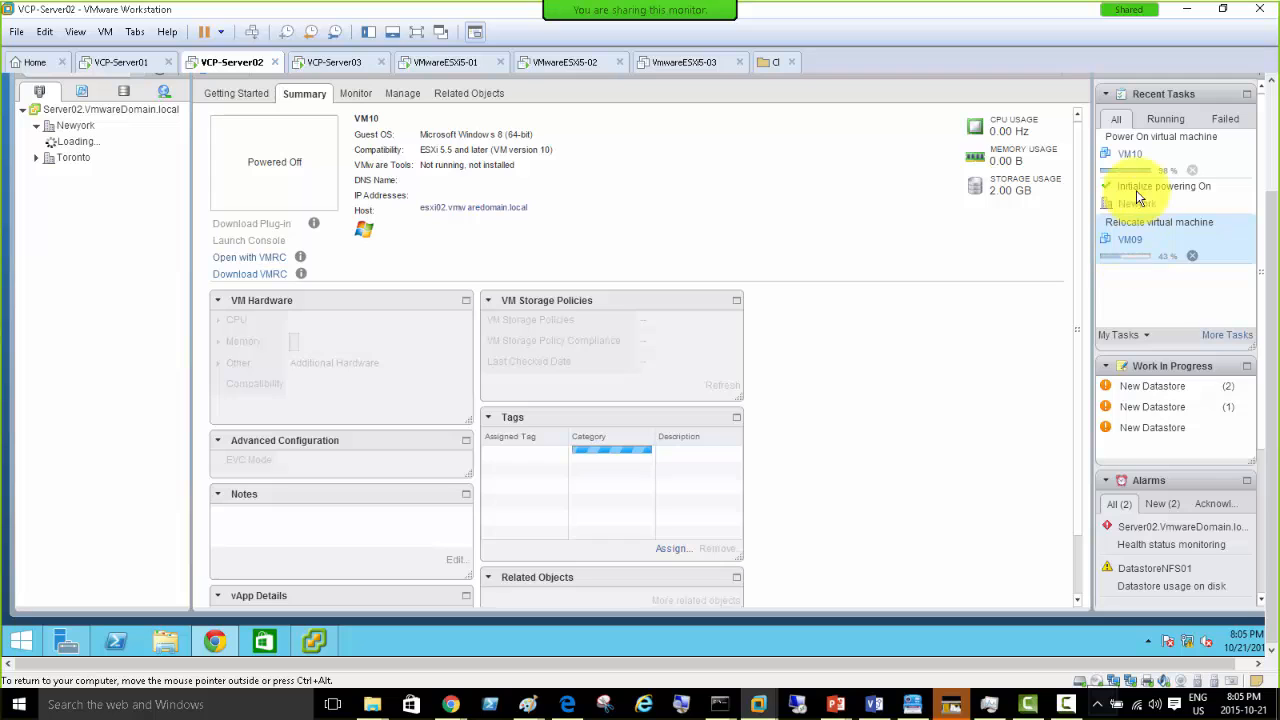
- Use the VM10 link in Recent Tasks to reveal it under Newyork's esxi02 host
{"action": "left_click", "coordinate": [1129, 155]}
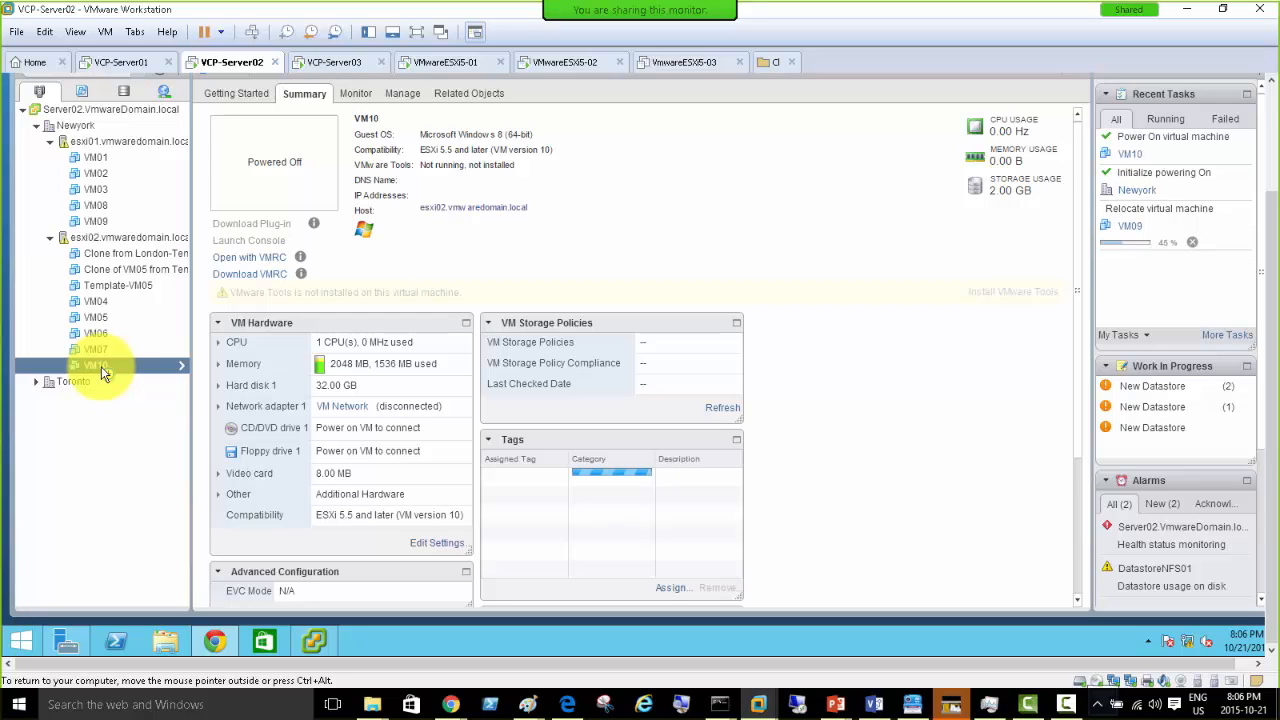
{"action": "right_click", "coordinate": [101, 366]}
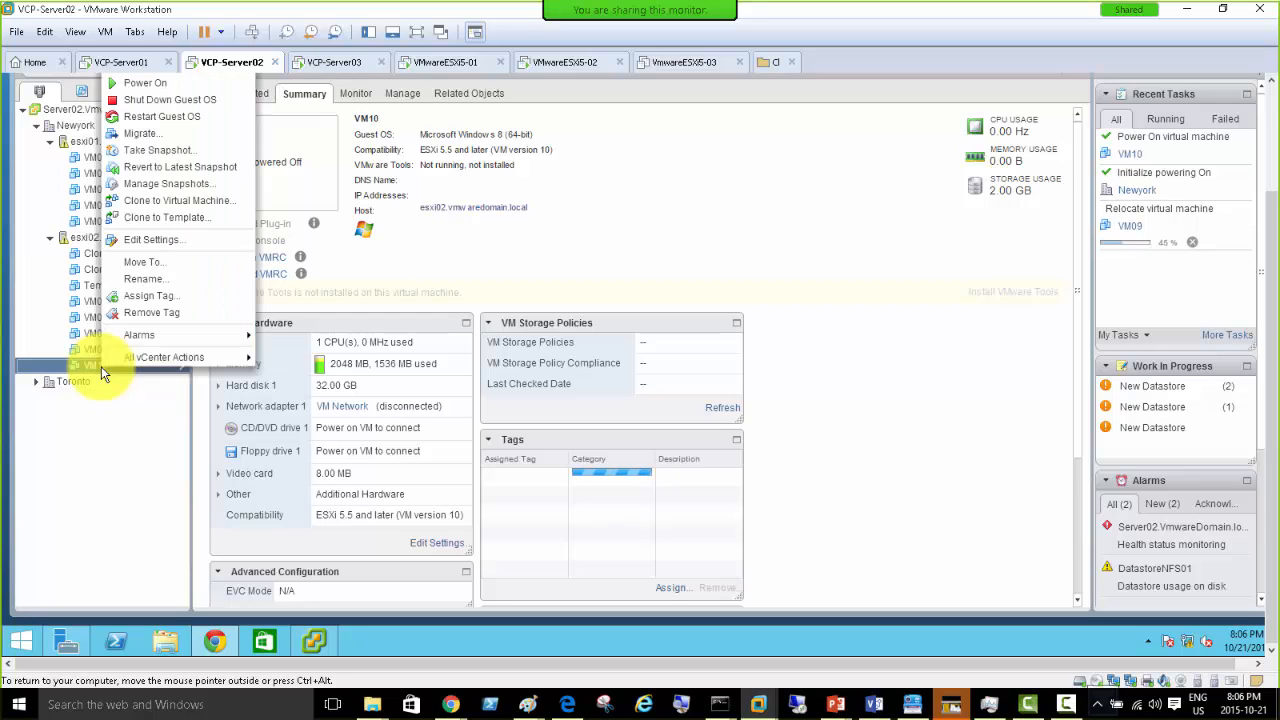
{"action": "left_click", "coordinate": [154, 134]}
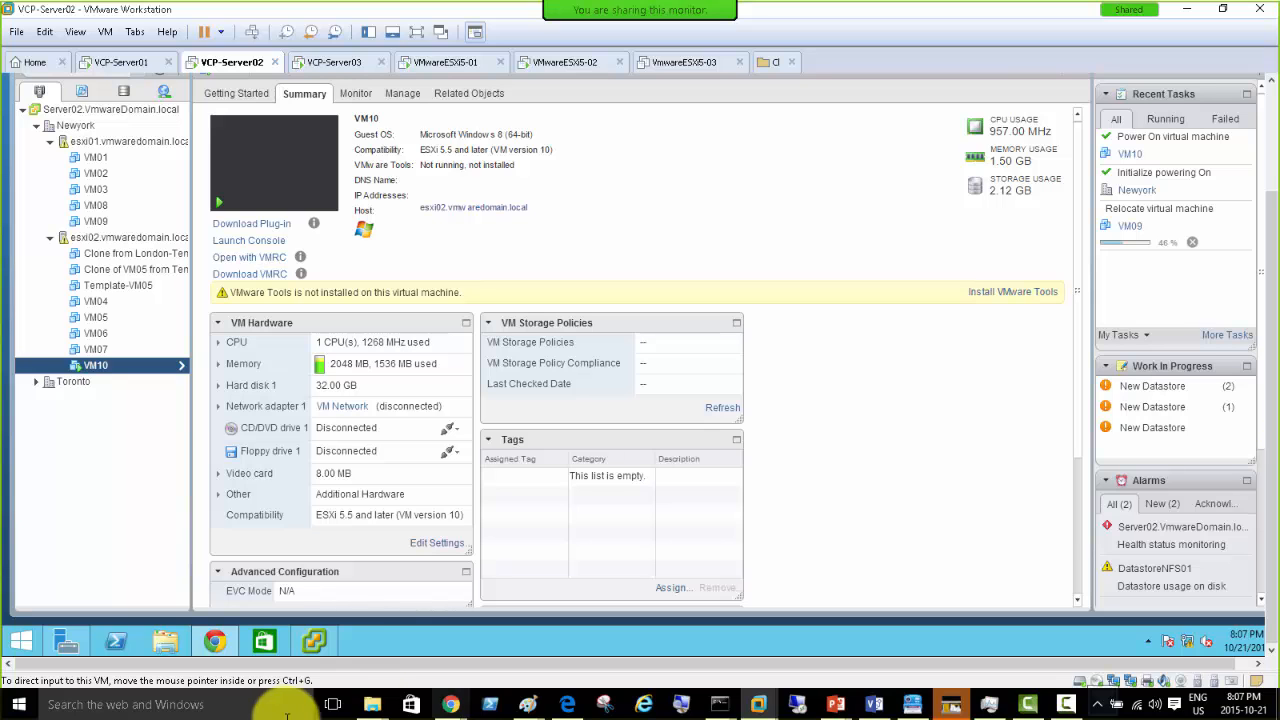
{"action": "left_click", "coordinate": [313, 640]}
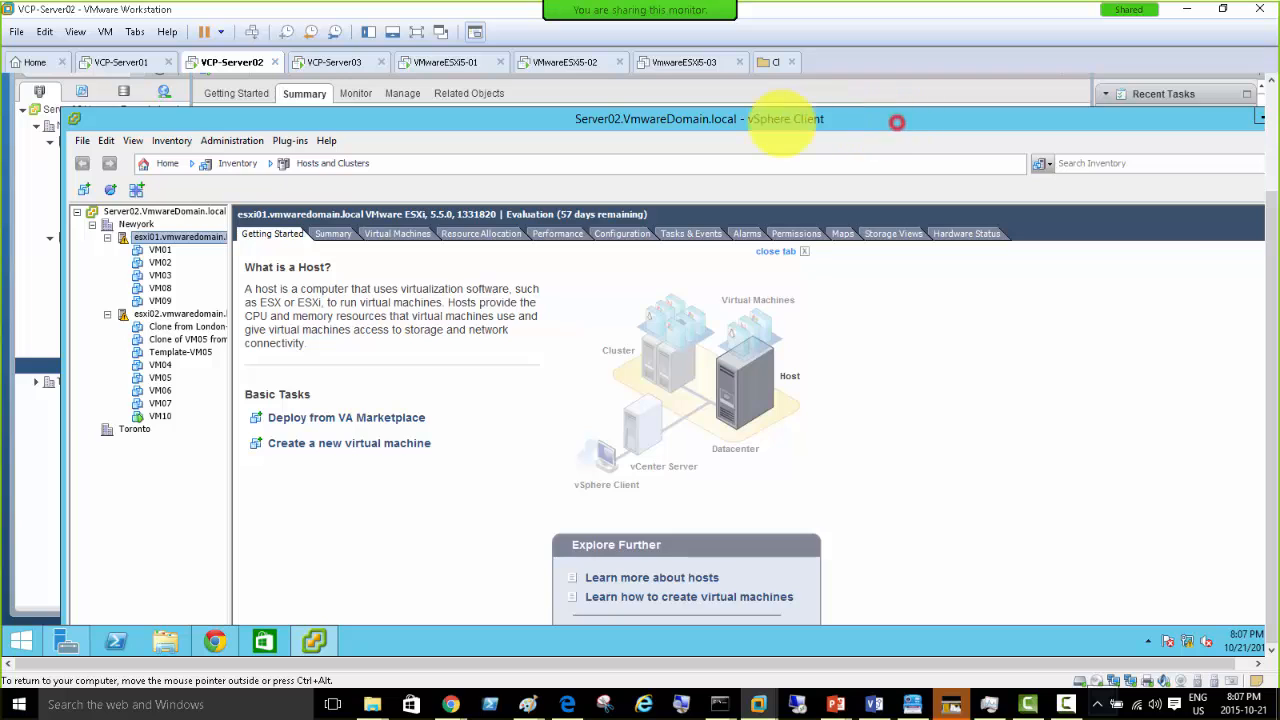
{"action": "double_click", "coordinate": [788, 120]}
{"action": "left_click", "coordinate": [1160, 117]}
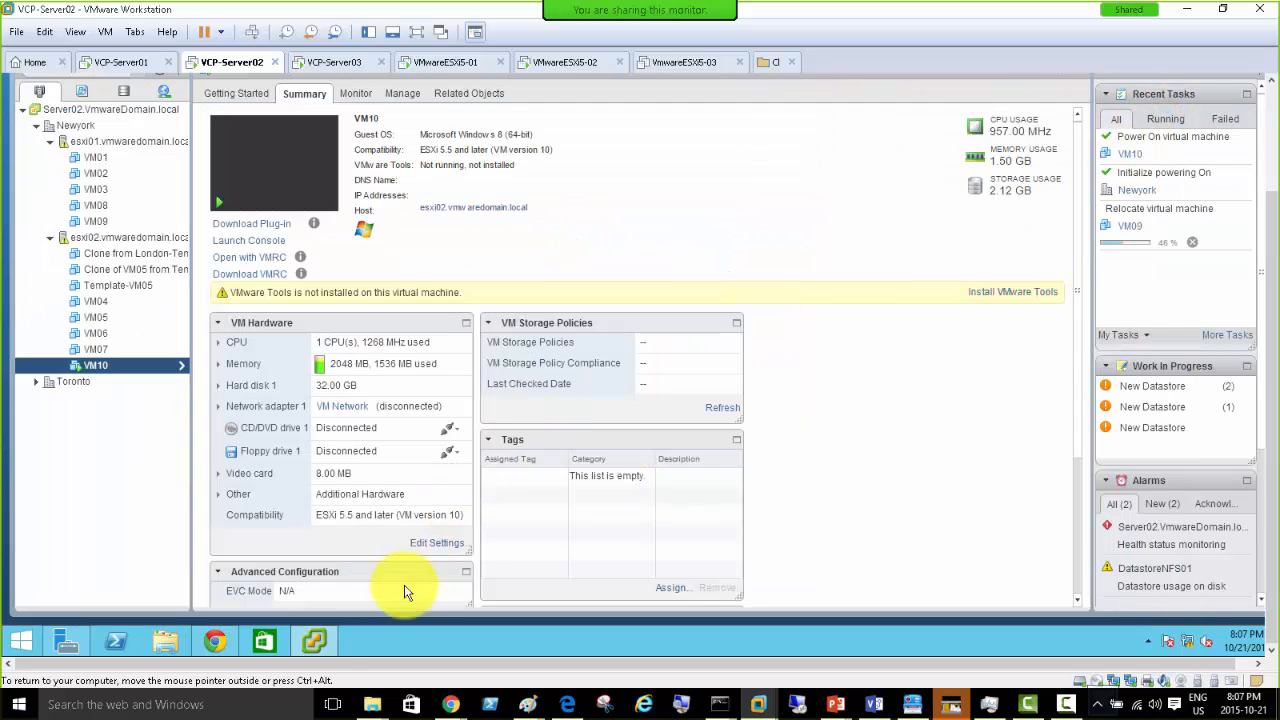
{"action": "mouse_move", "coordinate": [218, 642]}
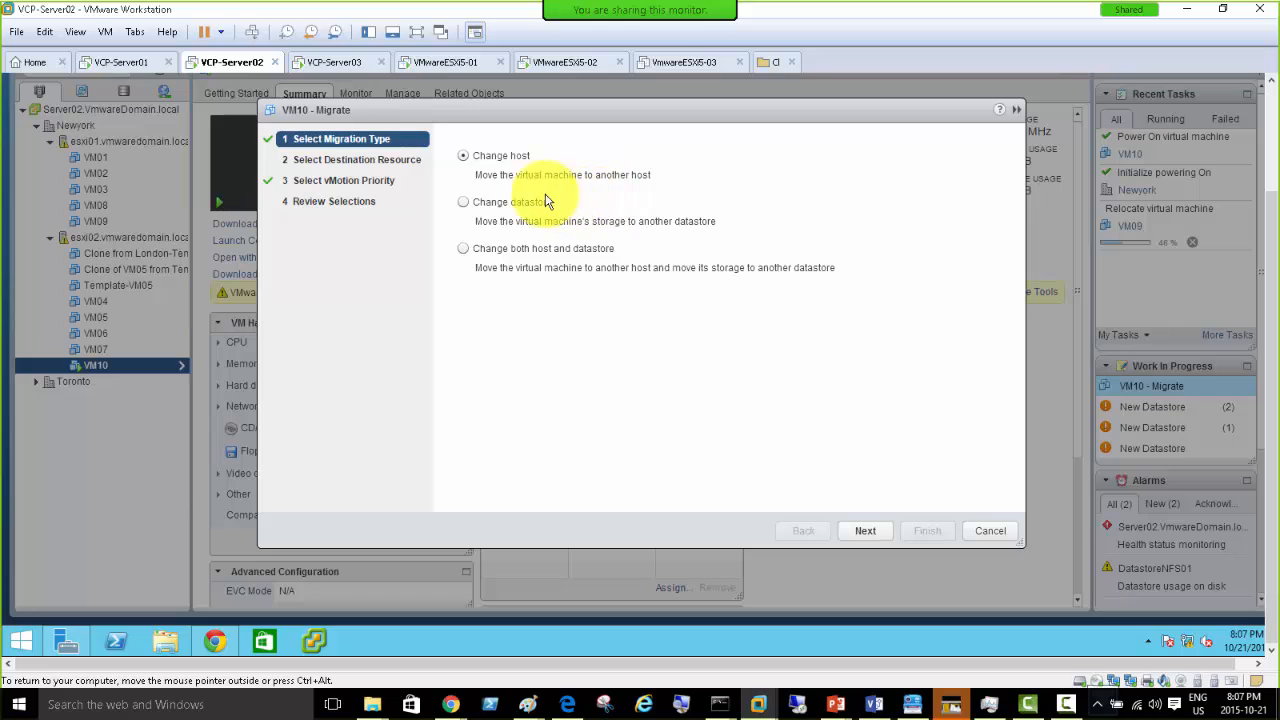
- Select 'Change both host and datastore' for VM10's migration and advance to the resource step
{"action": "left_click", "coordinate": [461, 250]}
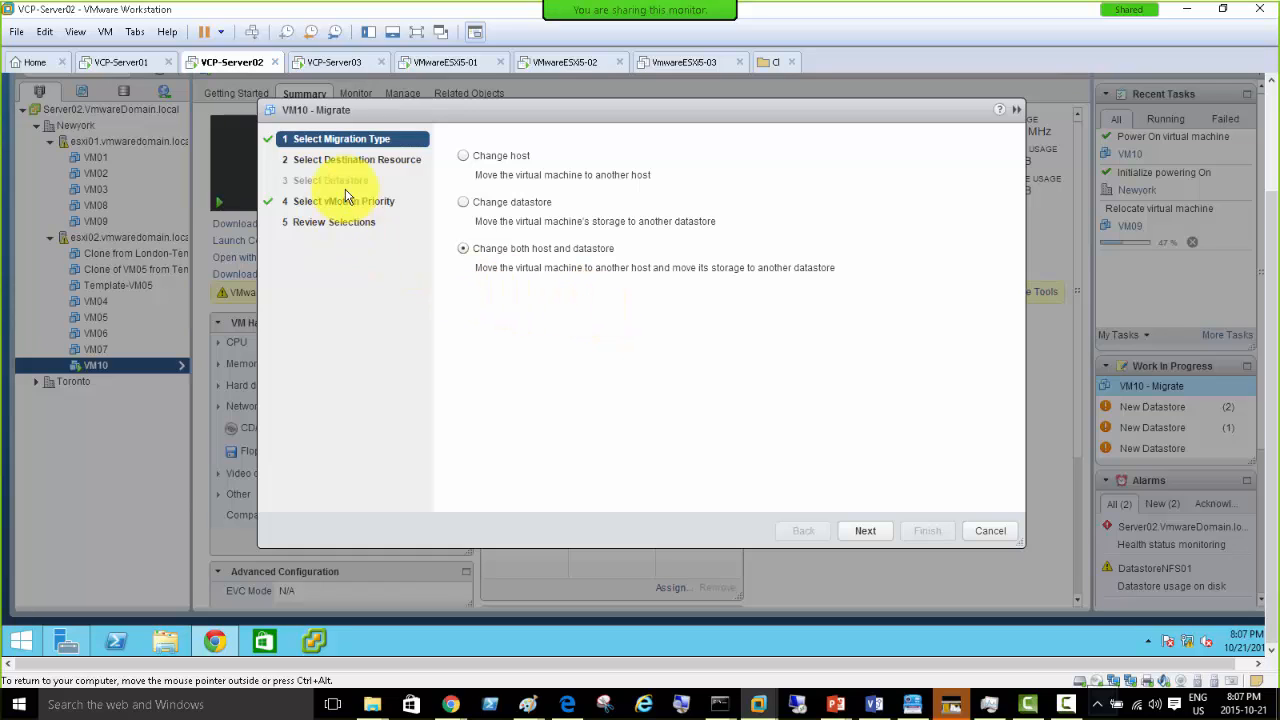
{"action": "left_click", "coordinate": [463, 202]}
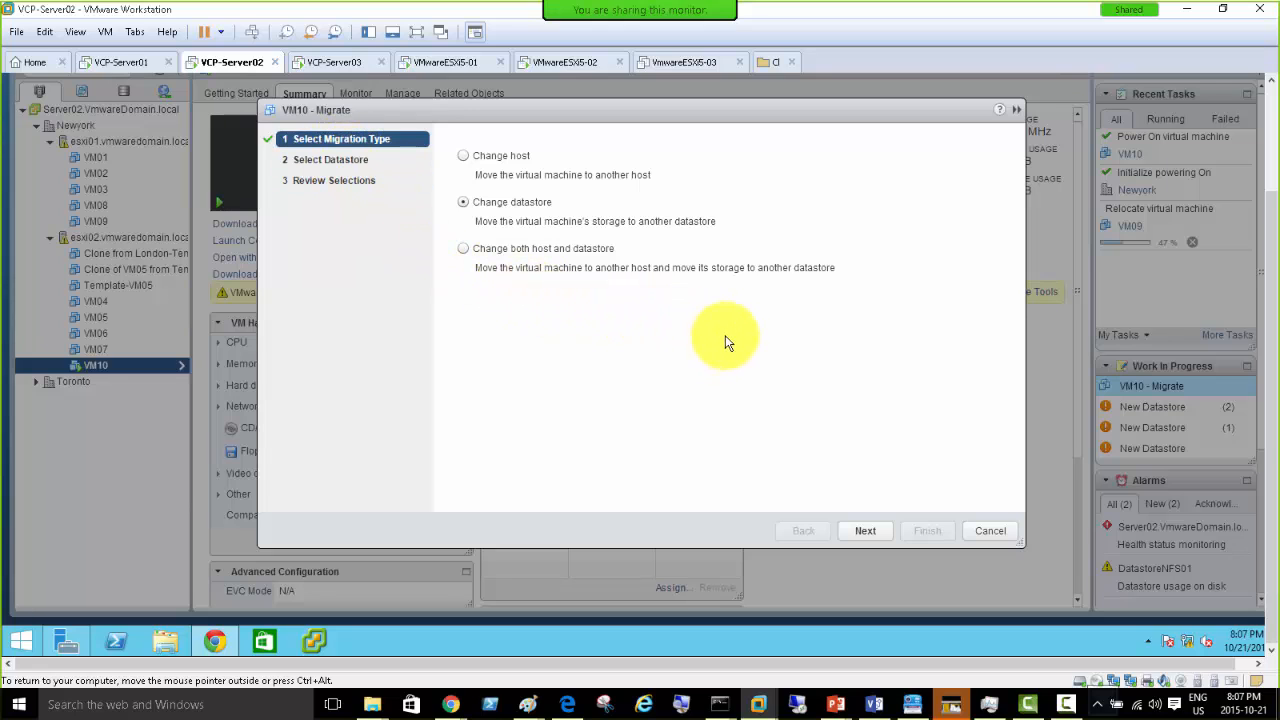
{"action": "left_click", "coordinate": [464, 249]}
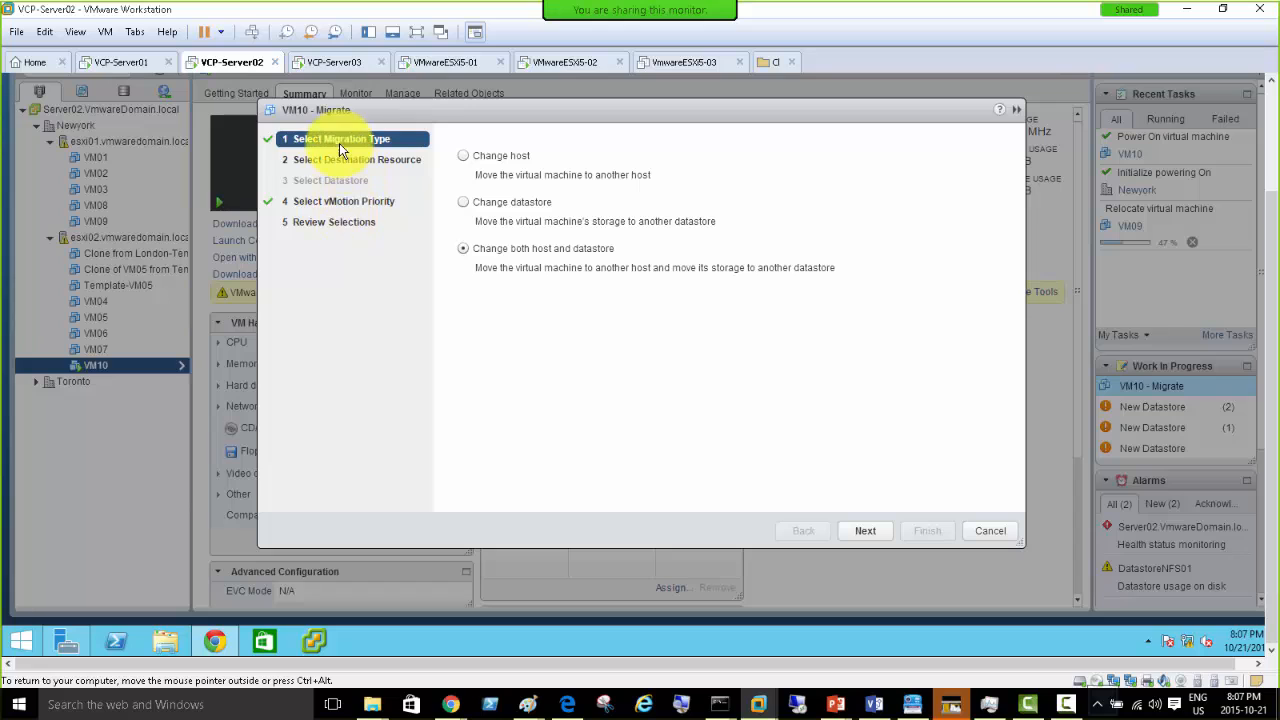
{"action": "left_click", "coordinate": [865, 532]}
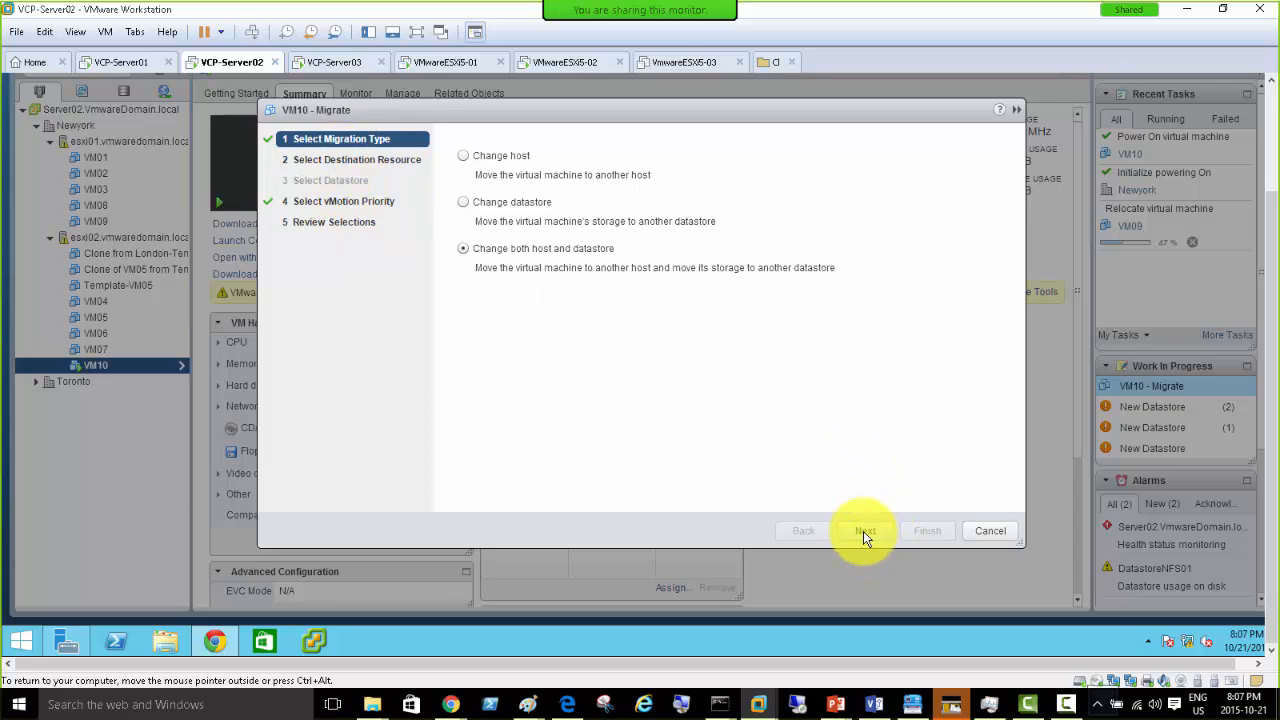
- Choose host esxi01.vmwaredomain.local under Newyork as VM10's migration destination and continue
{"action": "left_click", "coordinate": [866, 533]}
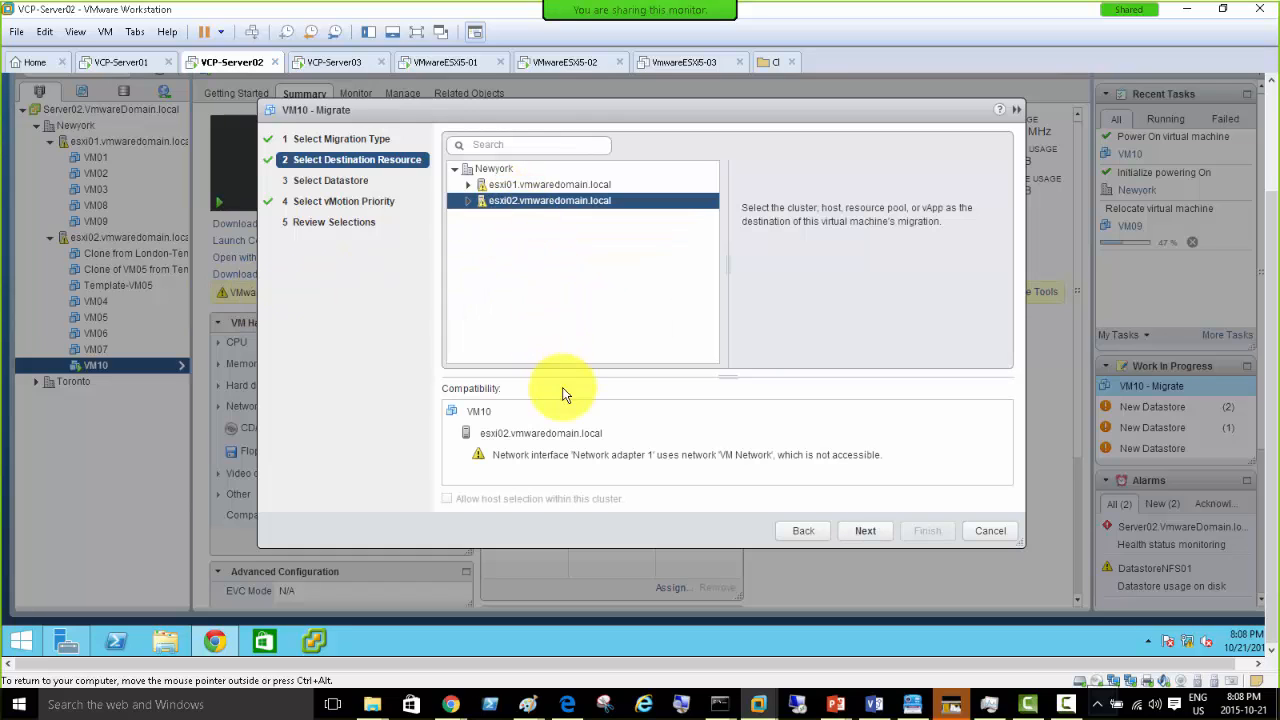
{"action": "left_click", "coordinate": [509, 185]}
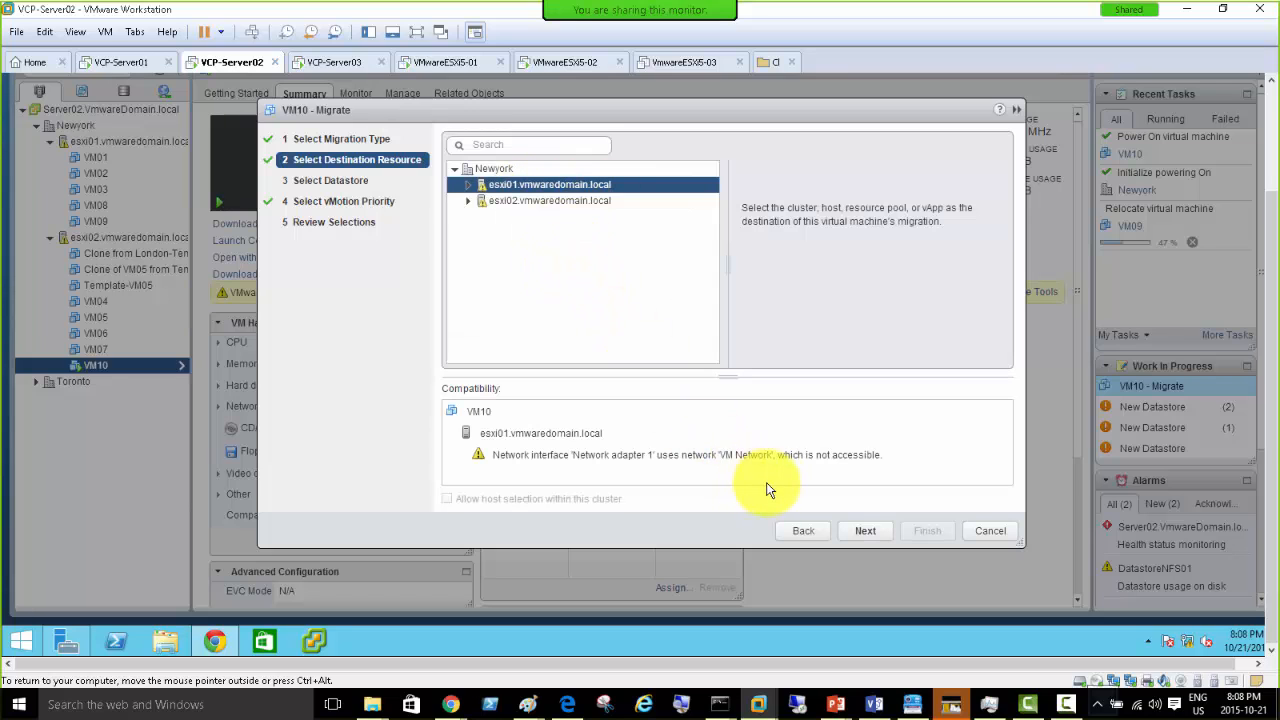
{"action": "left_click", "coordinate": [864, 531]}
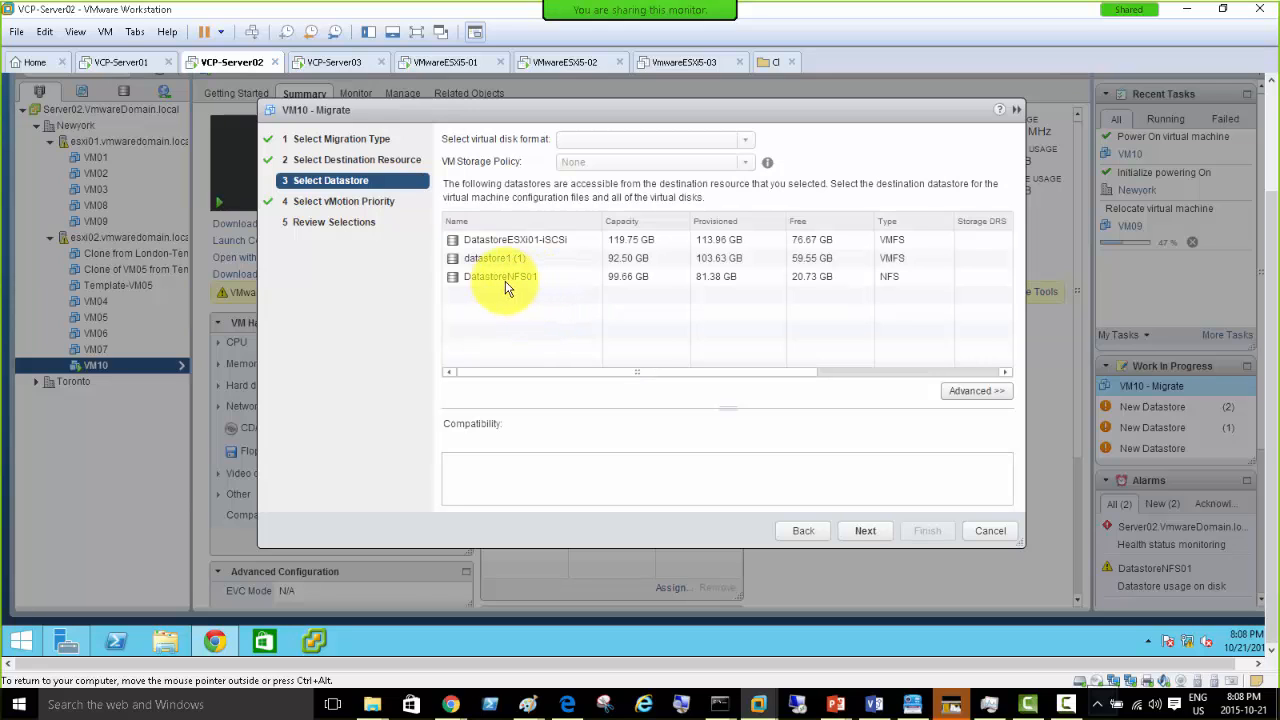
- Select DatastoreNFS01 with Thin Provision disk format for VM10 once compatibility checks succeed
{"action": "left_click", "coordinate": [509, 284]}
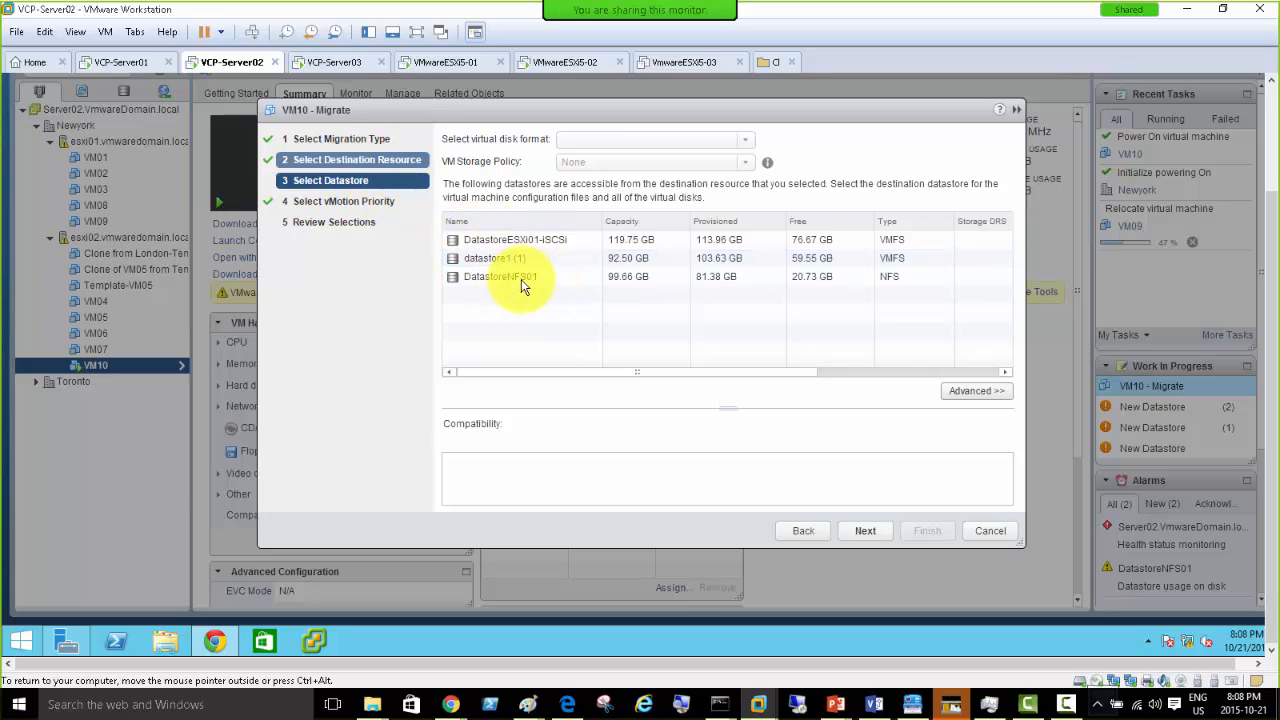
{"action": "left_click", "coordinate": [540, 258]}
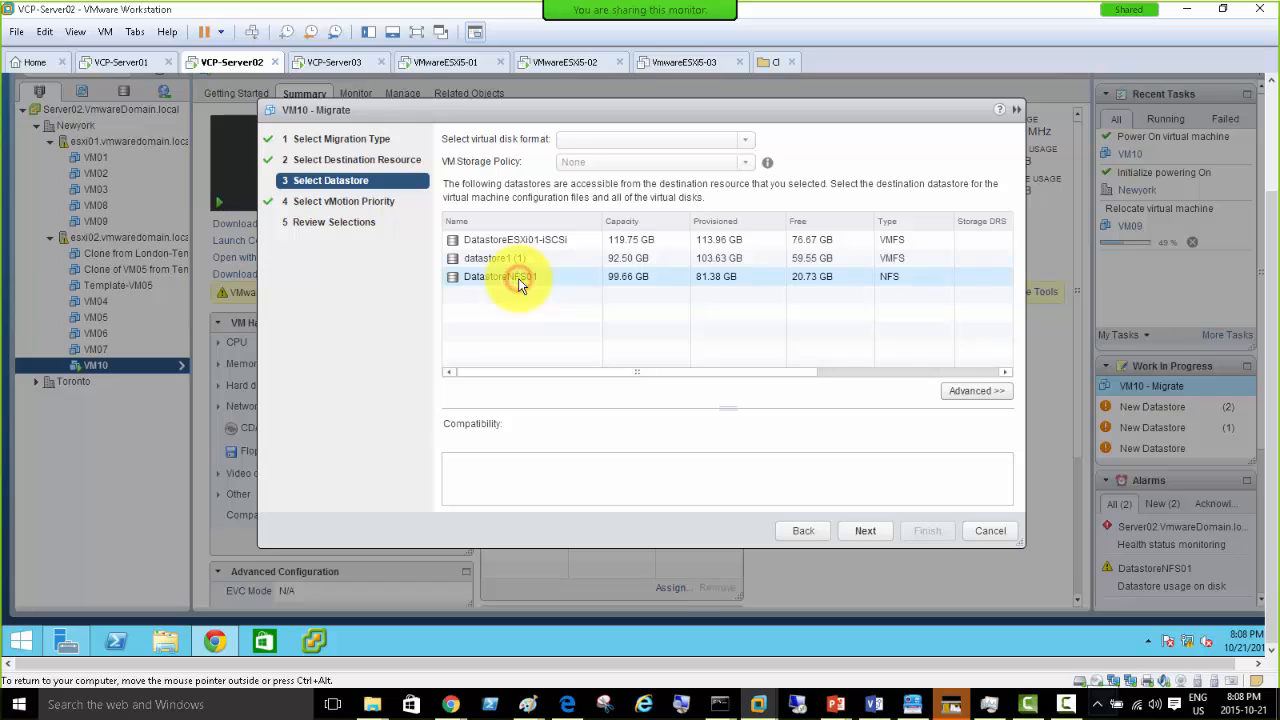
{"action": "left_click", "coordinate": [518, 285]}
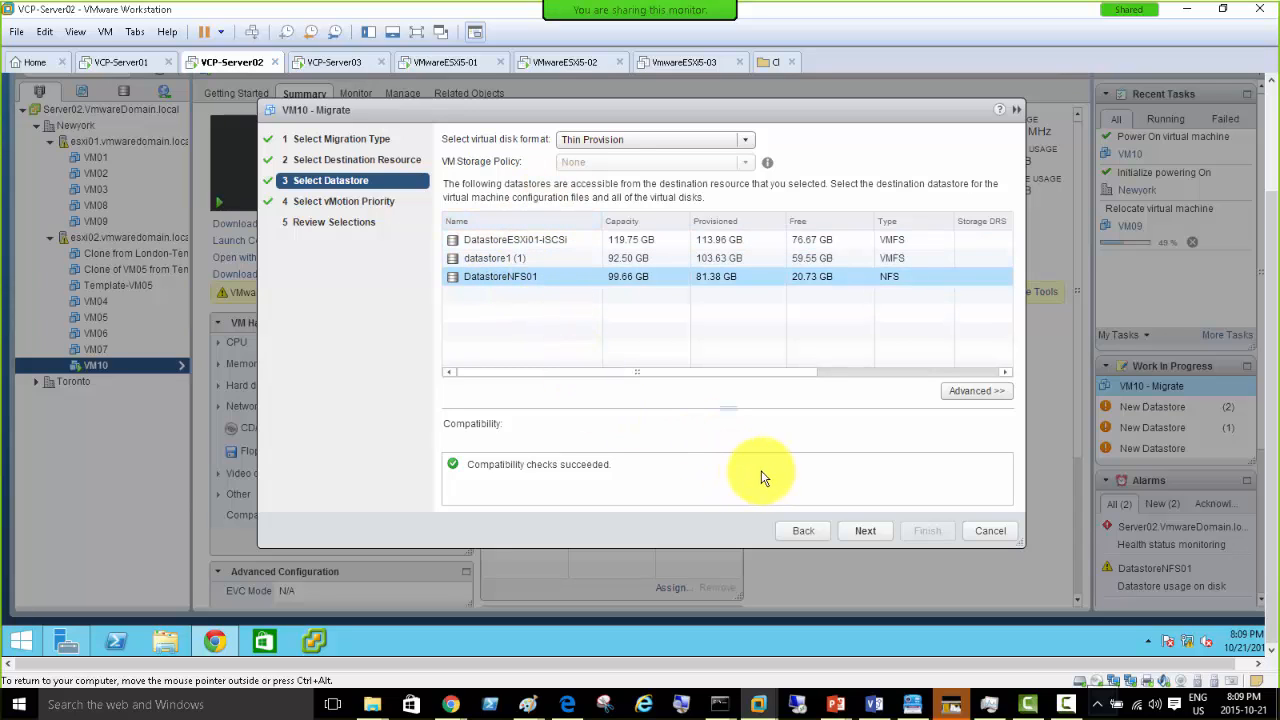
{"action": "left_click", "coordinate": [866, 535]}
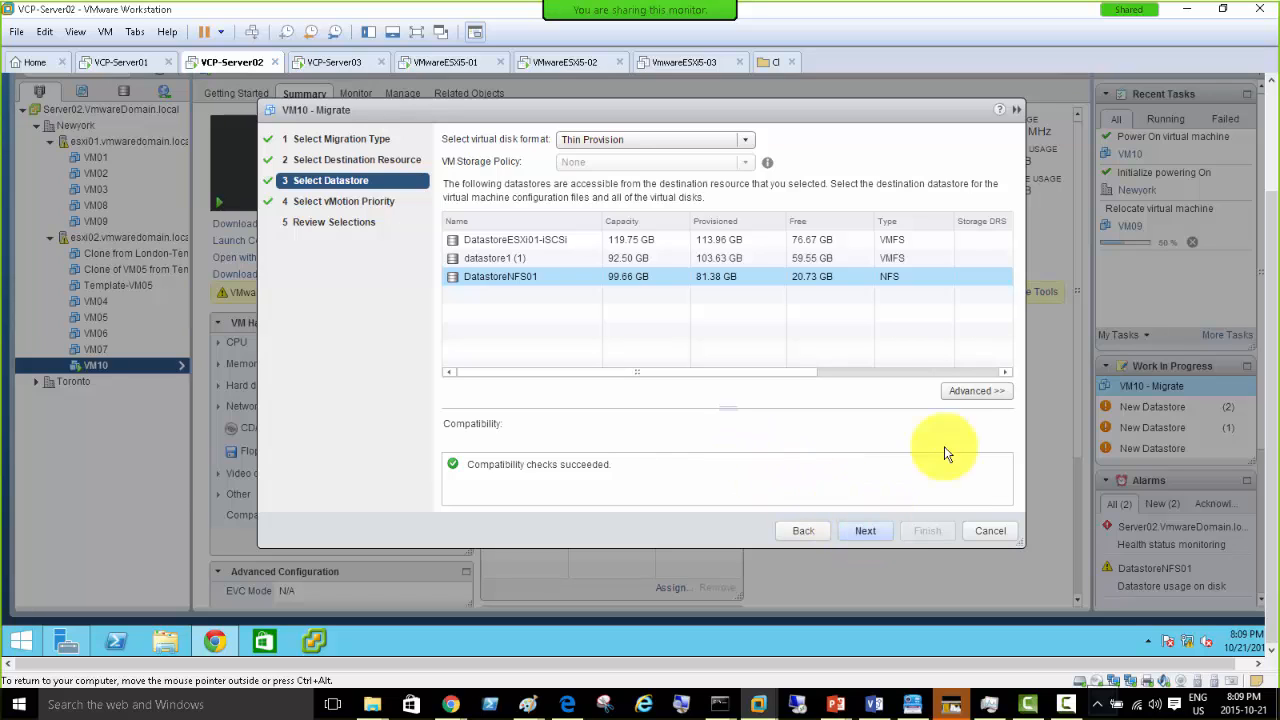
- Check VM10's per-file storage in Advanced view, then reselect DatastoreNFS01 in Basic view and continue
{"action": "left_click", "coordinate": [975, 390]}
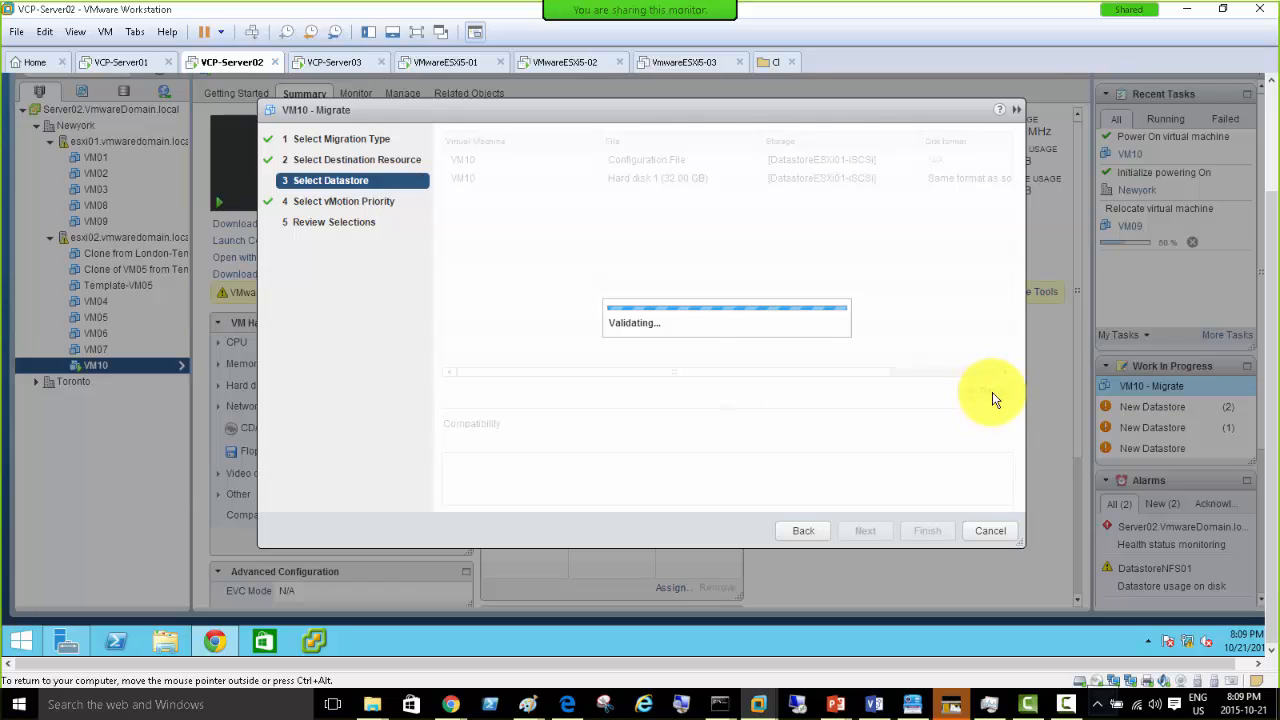
{"action": "left_click", "coordinate": [980, 392]}
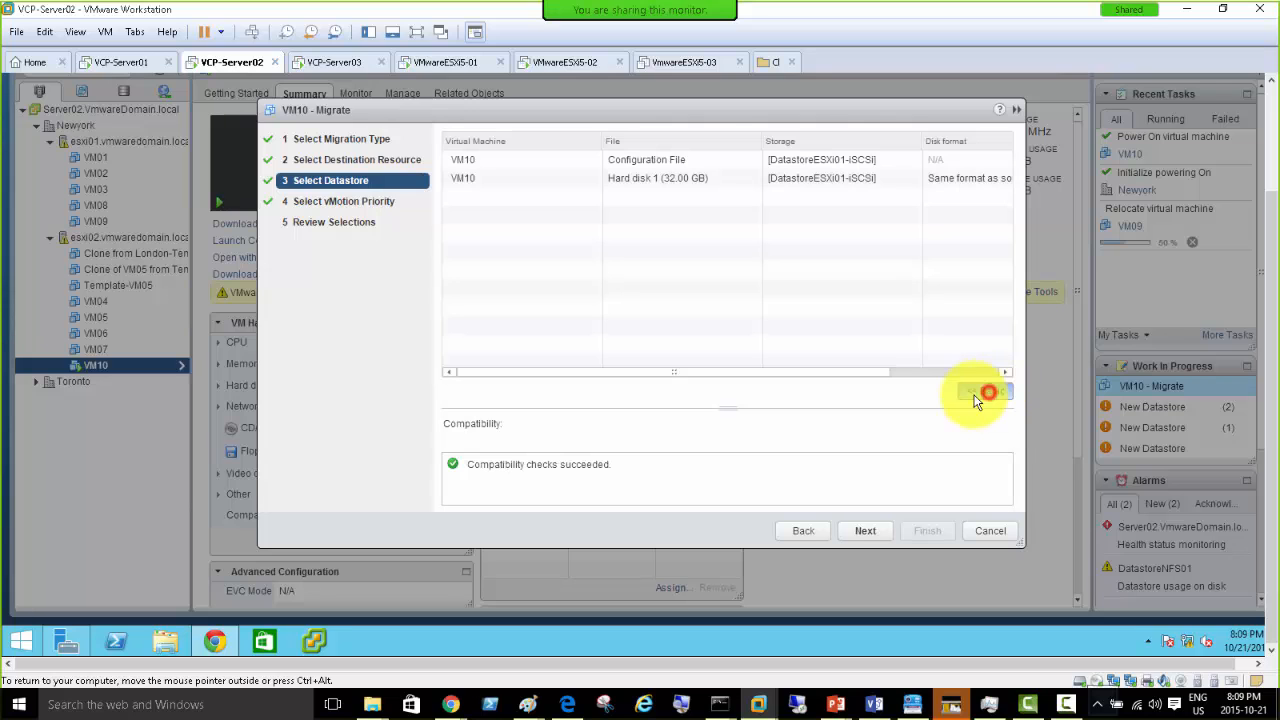
{"action": "left_click", "coordinate": [518, 272]}
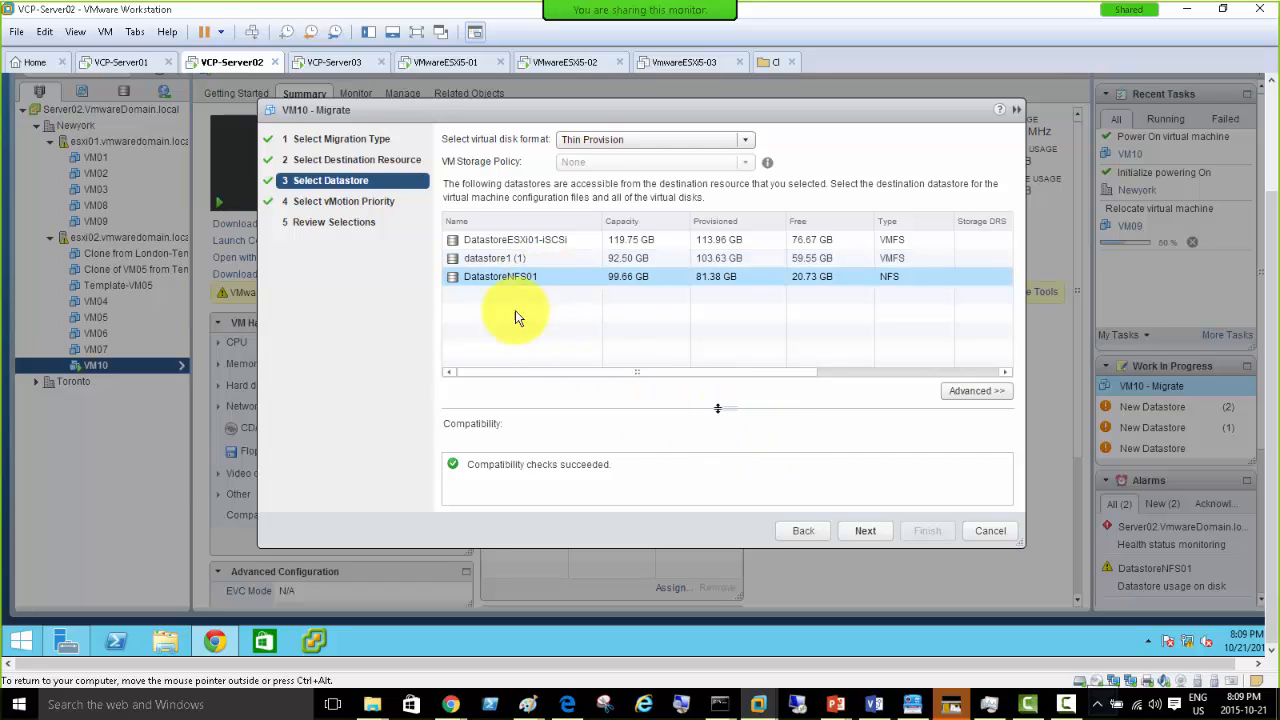
{"action": "left_click", "coordinate": [524, 282]}
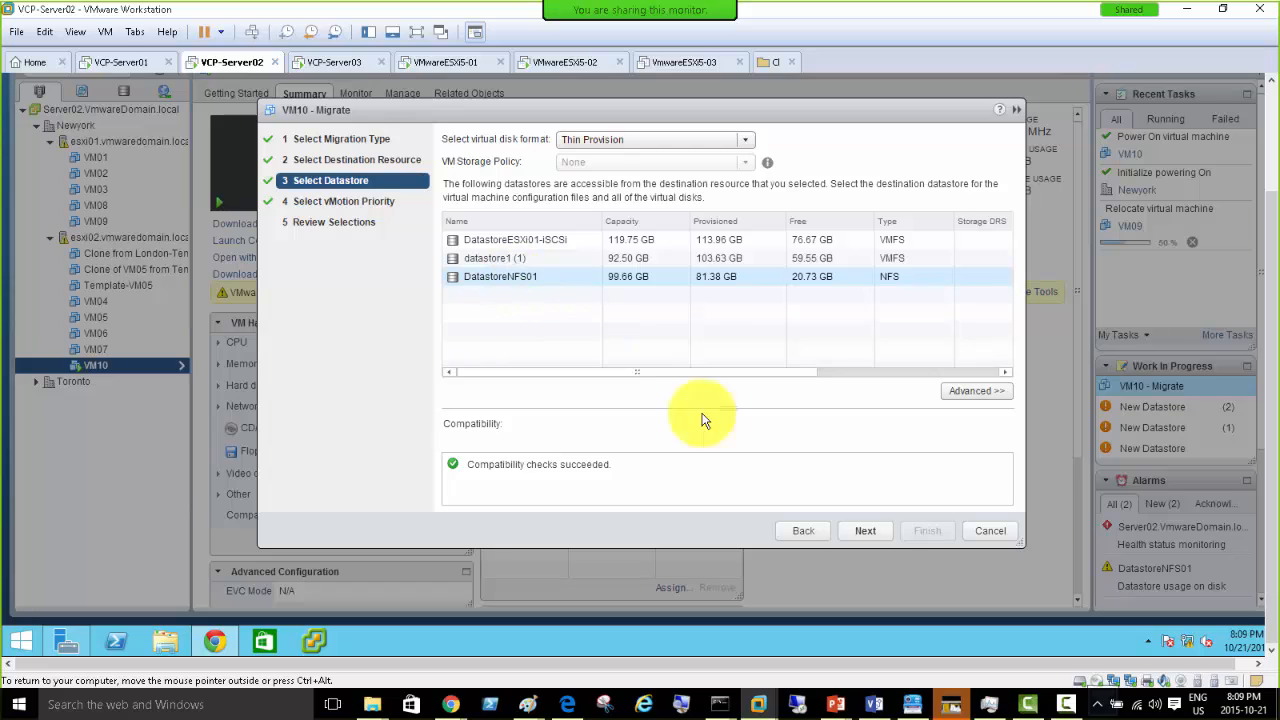
{"action": "left_click", "coordinate": [866, 532]}
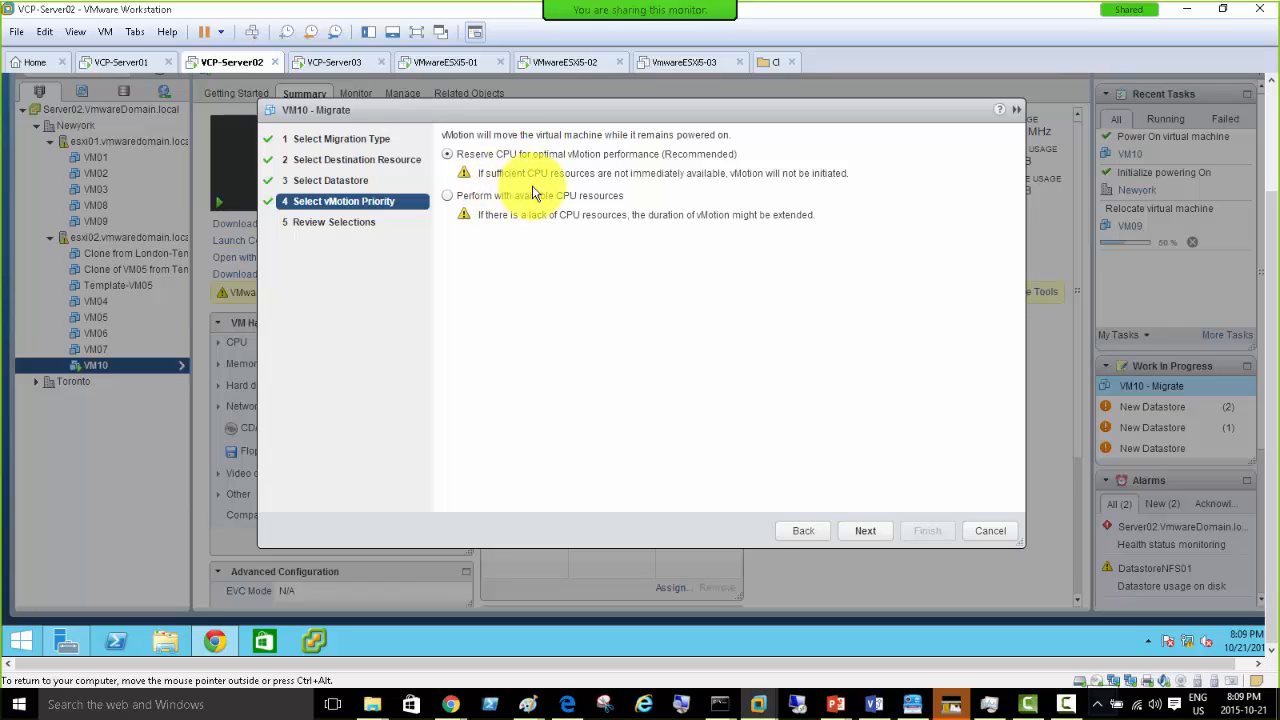
{"action": "left_click", "coordinate": [722, 174]}
{"action": "left_click_drag", "start_coordinate": [549, 188], "coordinate": [473, 177]}
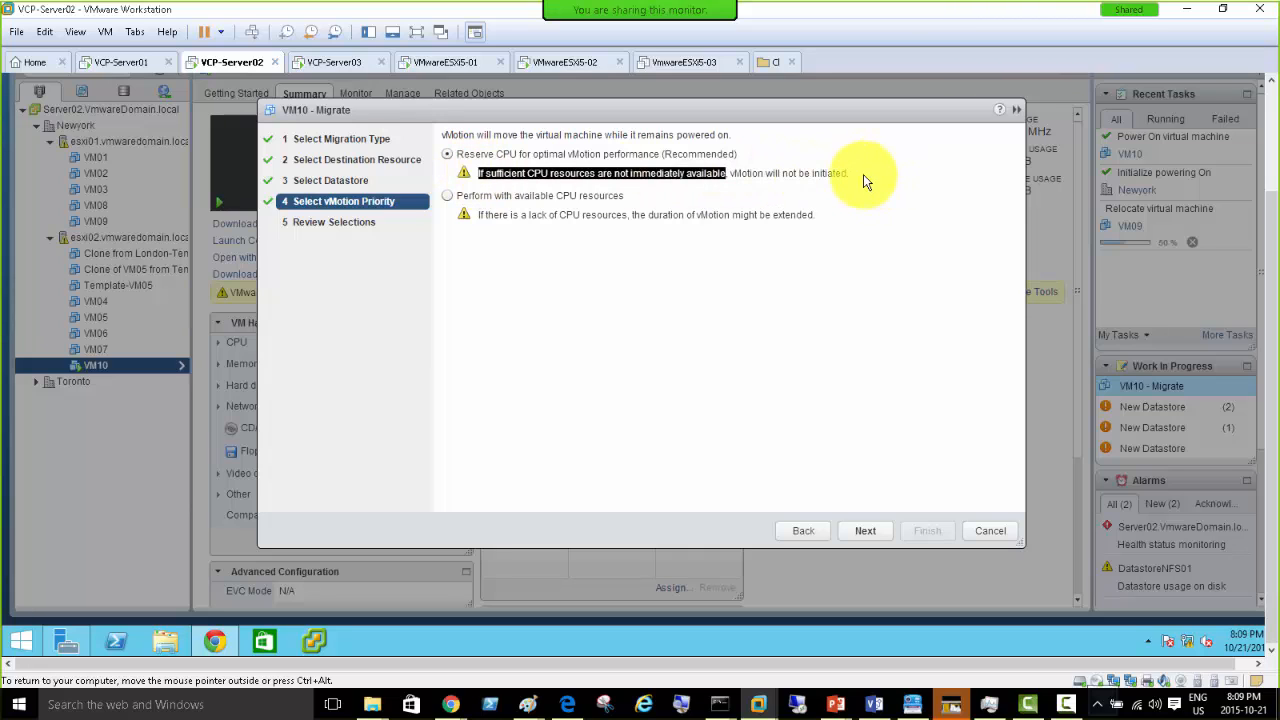
{"action": "left_click_drag", "start_coordinate": [850, 174], "coordinate": [728, 178]}
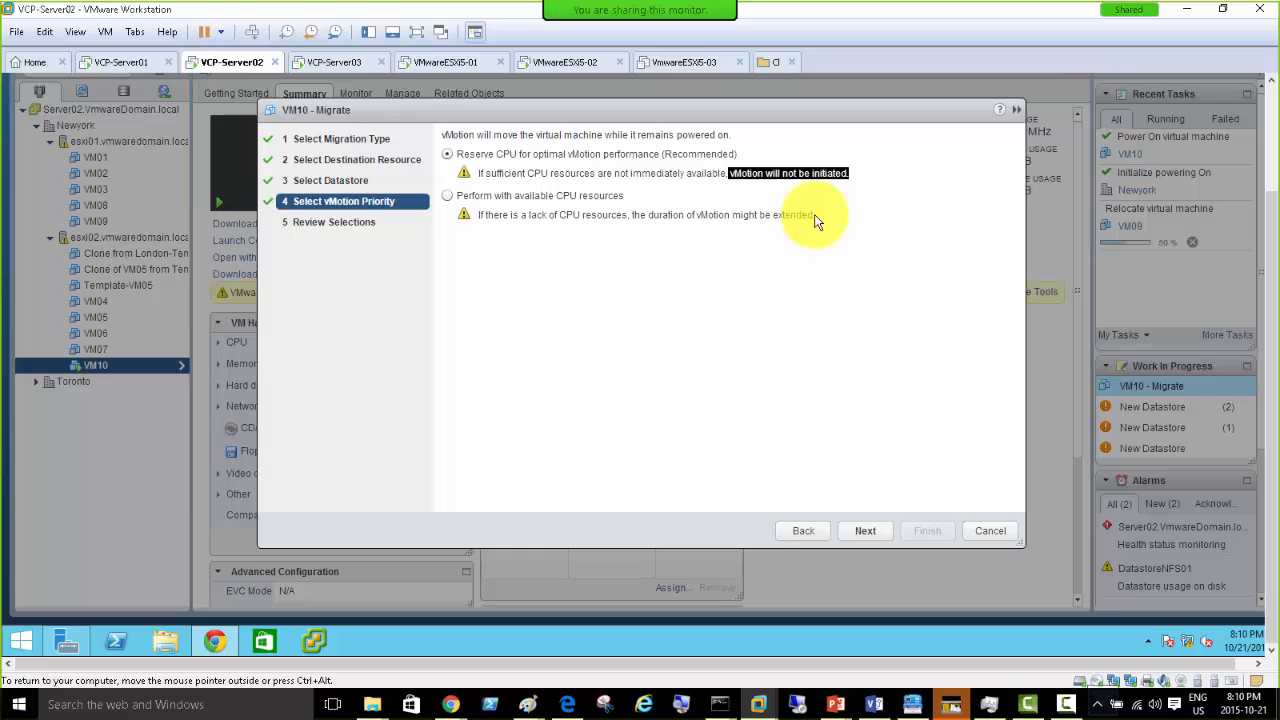
{"action": "left_click_drag", "start_coordinate": [815, 221], "coordinate": [477, 212]}
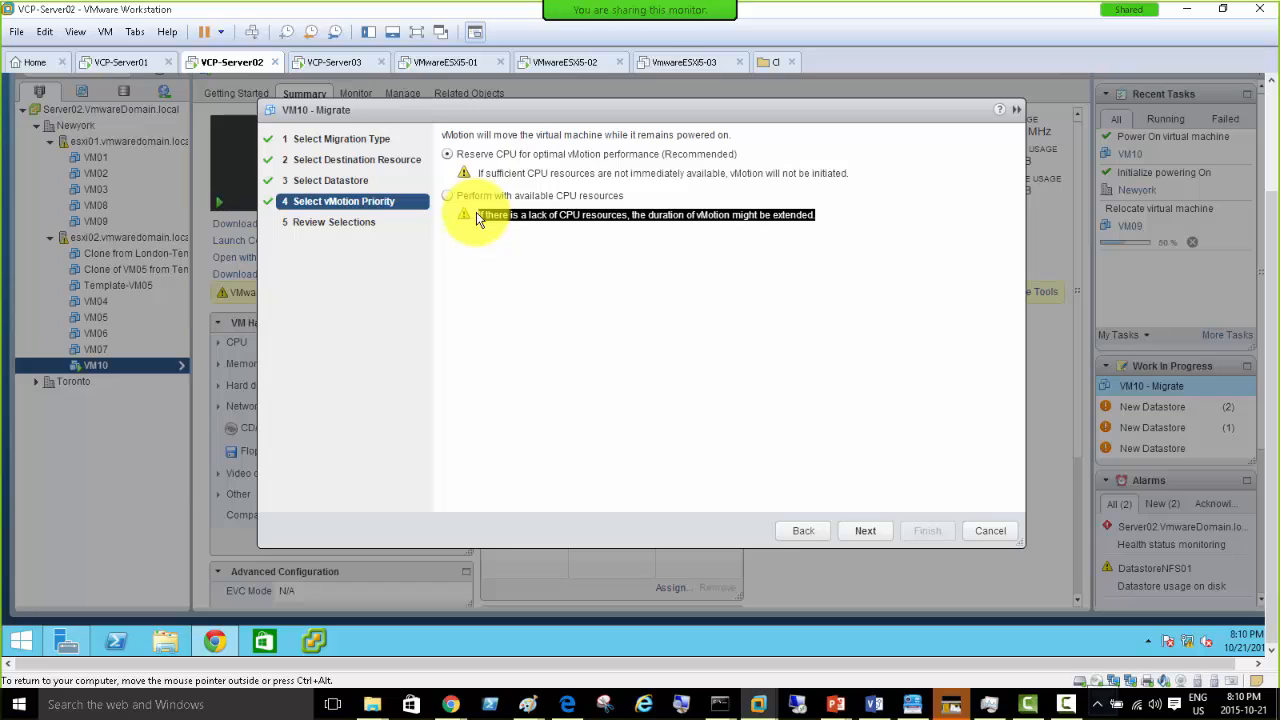
{"action": "left_click", "coordinate": [848, 178]}
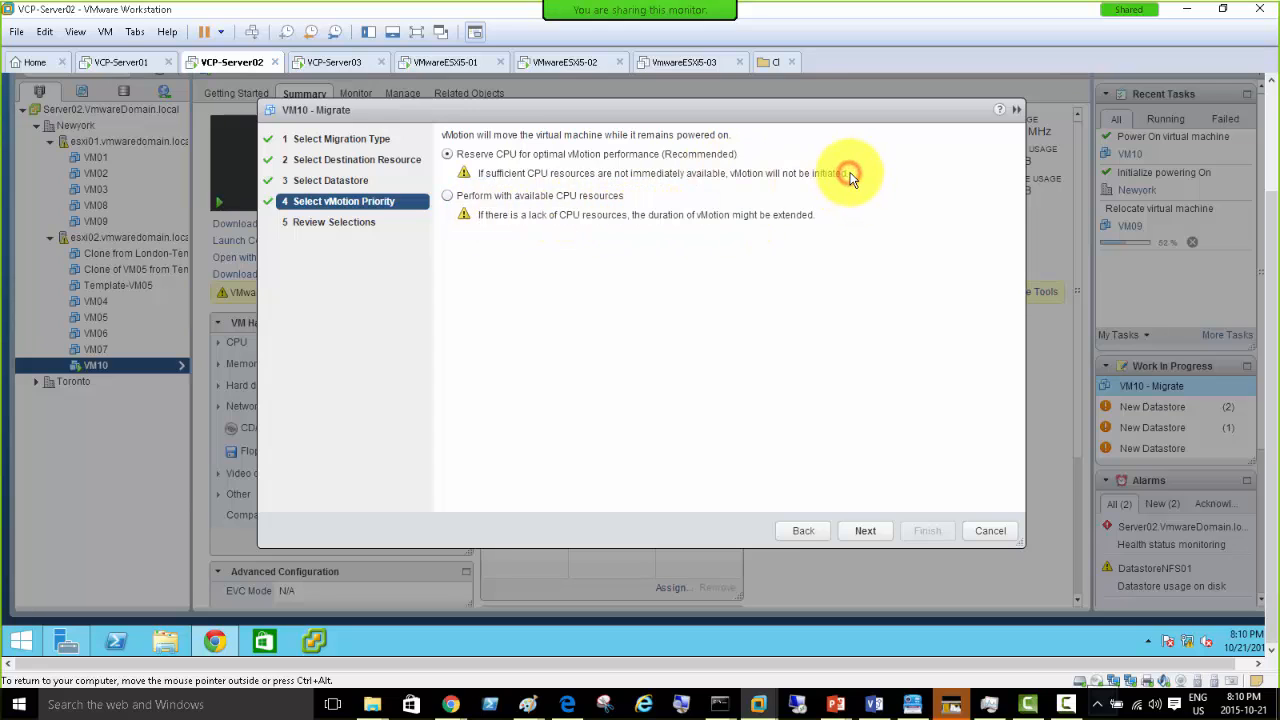
{"action": "left_click_drag", "start_coordinate": [672, 178], "coordinate": [478, 183]}
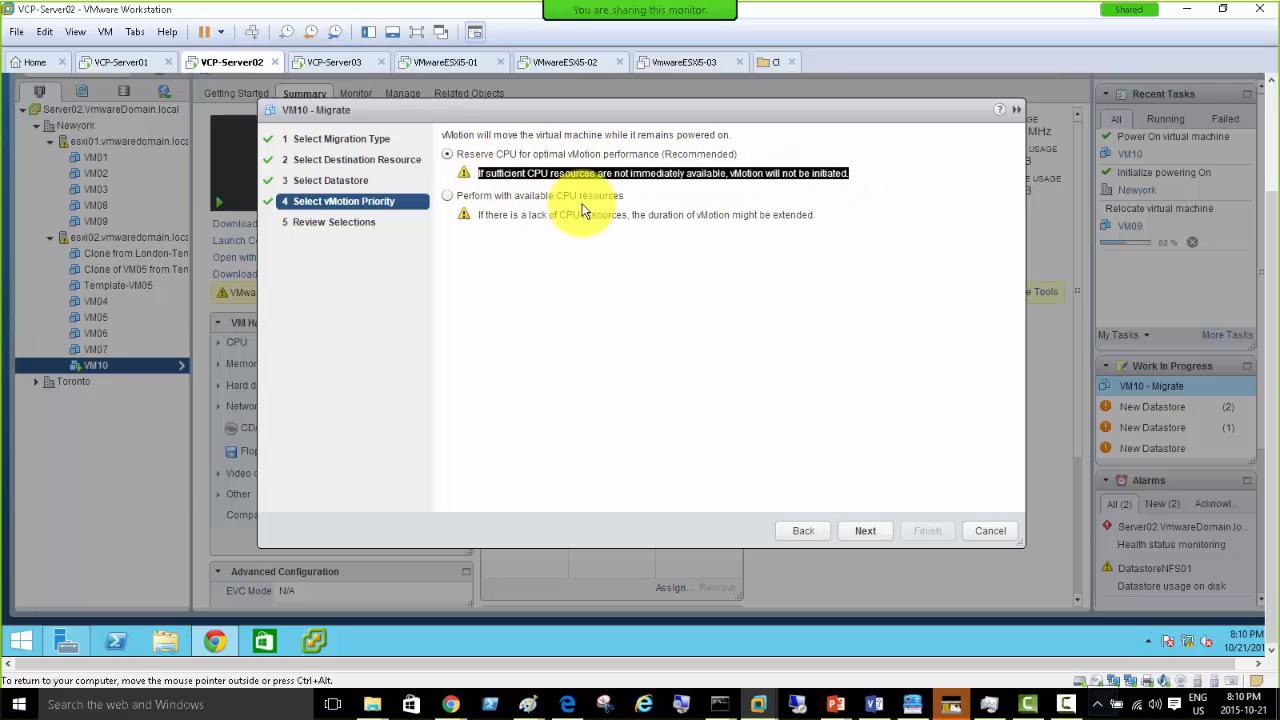
- Review the esxi01, DatastoreNFS01 and reserved-CPU selections and finish VM10's migration
{"action": "left_click", "coordinate": [866, 531]}
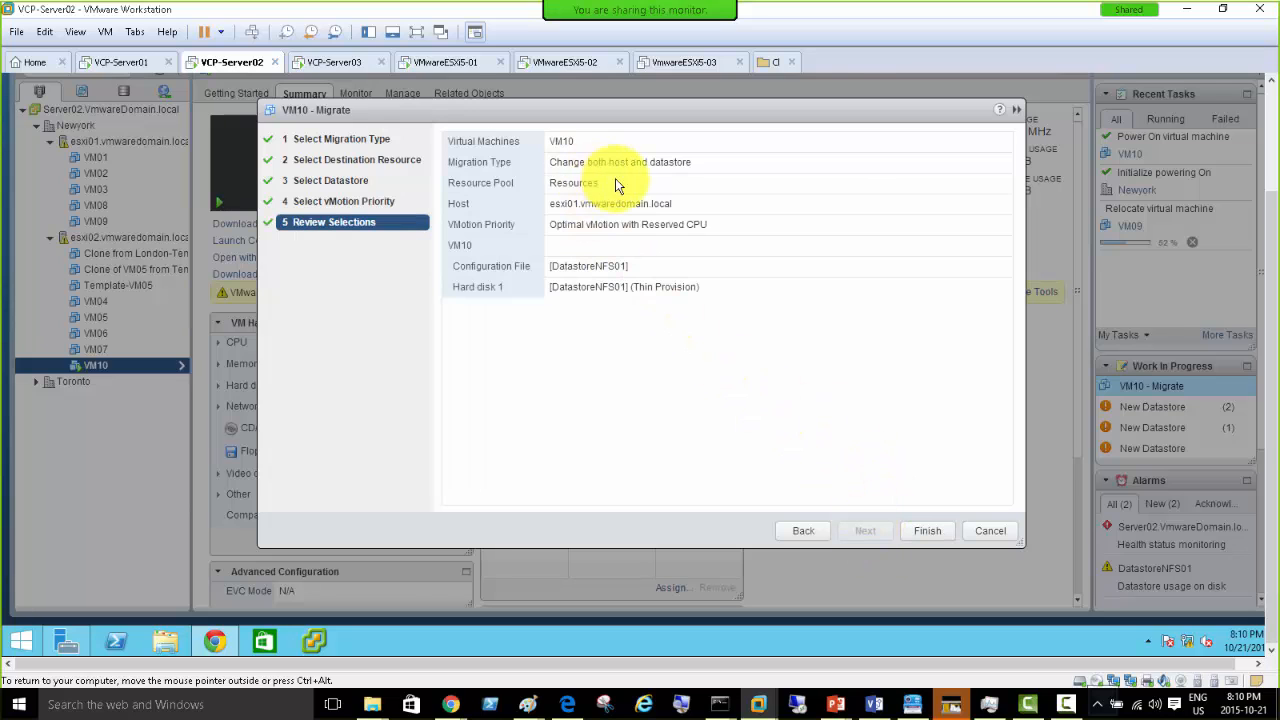
{"action": "left_click", "coordinate": [928, 531]}
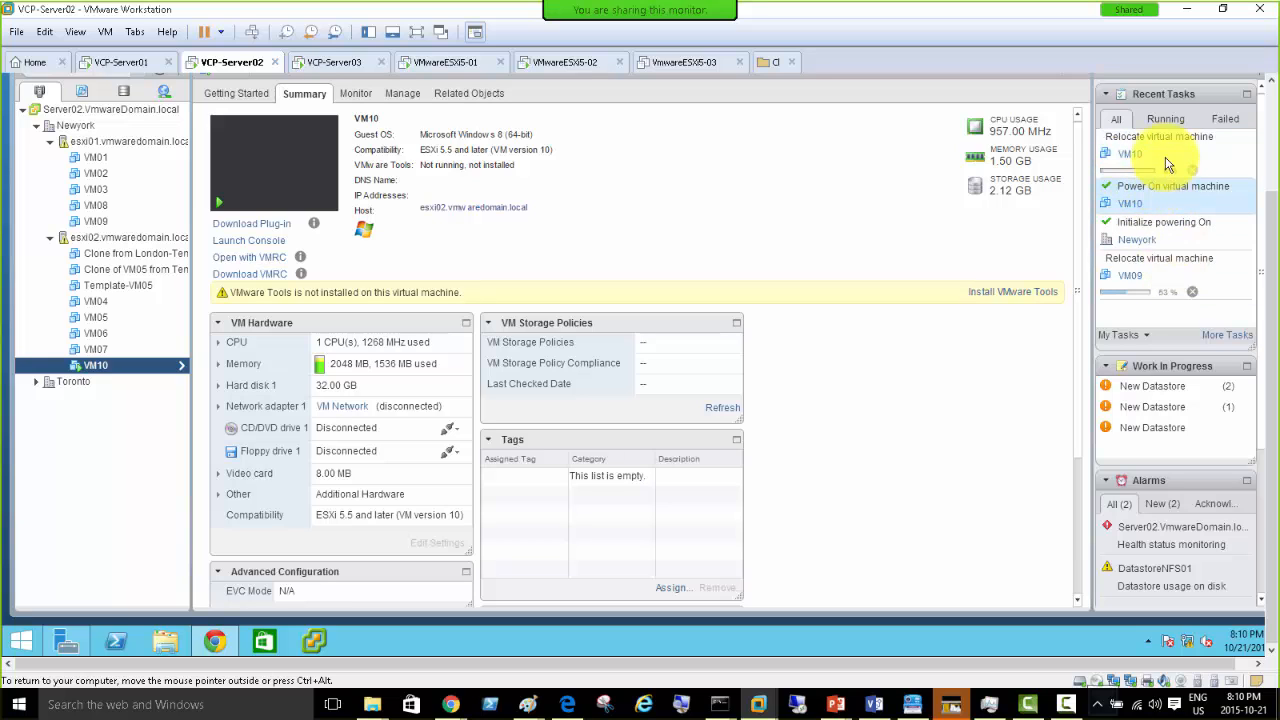
- Filter Recent Tasks to Running and watch VM10's Relocate virtual machine task progress
{"action": "left_click", "coordinate": [1166, 121]}
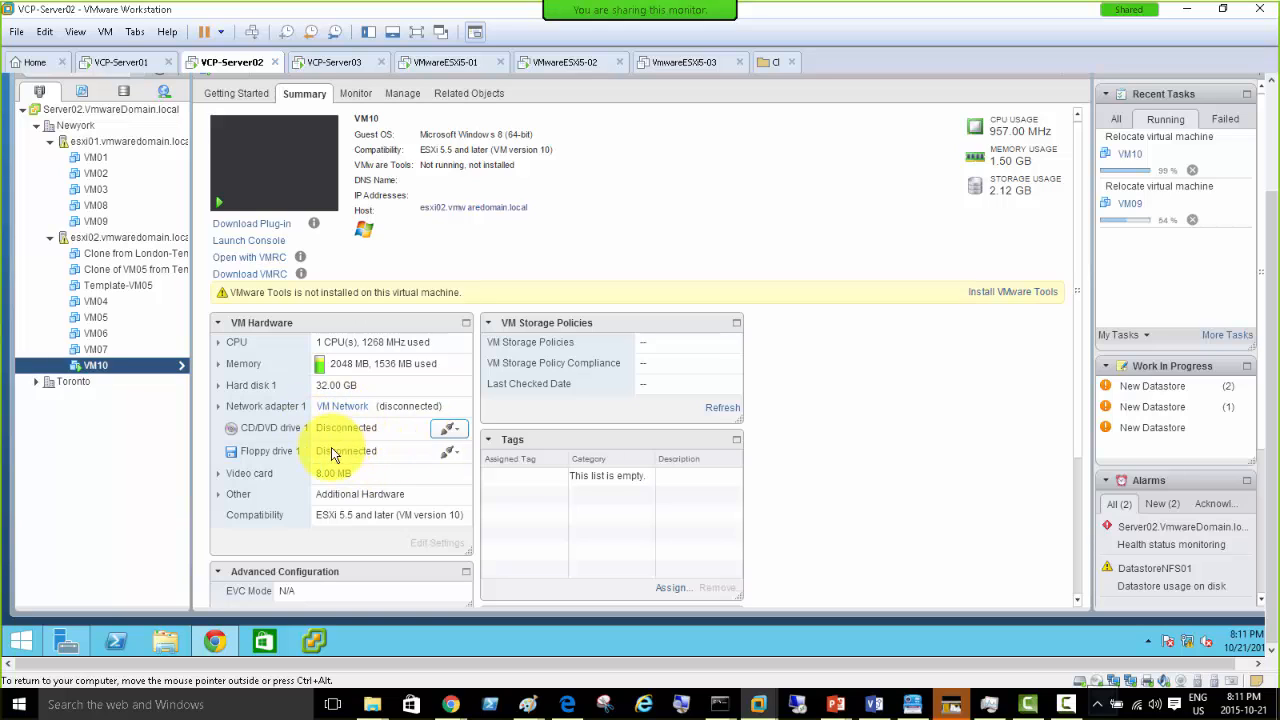
- Expand Hard disk 1 to show its capacity and datastore, and move the error notification aside
{"action": "left_click", "coordinate": [219, 387]}
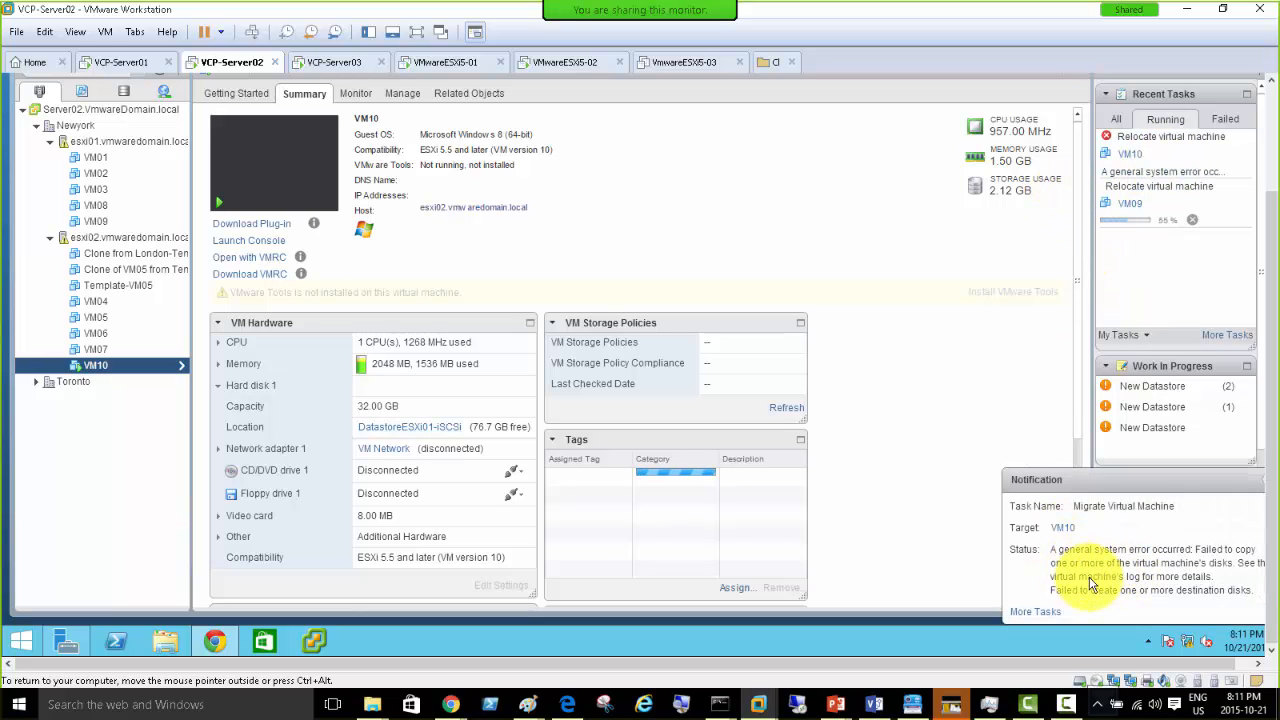
{"action": "left_click", "coordinate": [1117, 485]}
{"action": "left_click_drag", "start_coordinate": [1117, 485], "coordinate": [949, 463]}
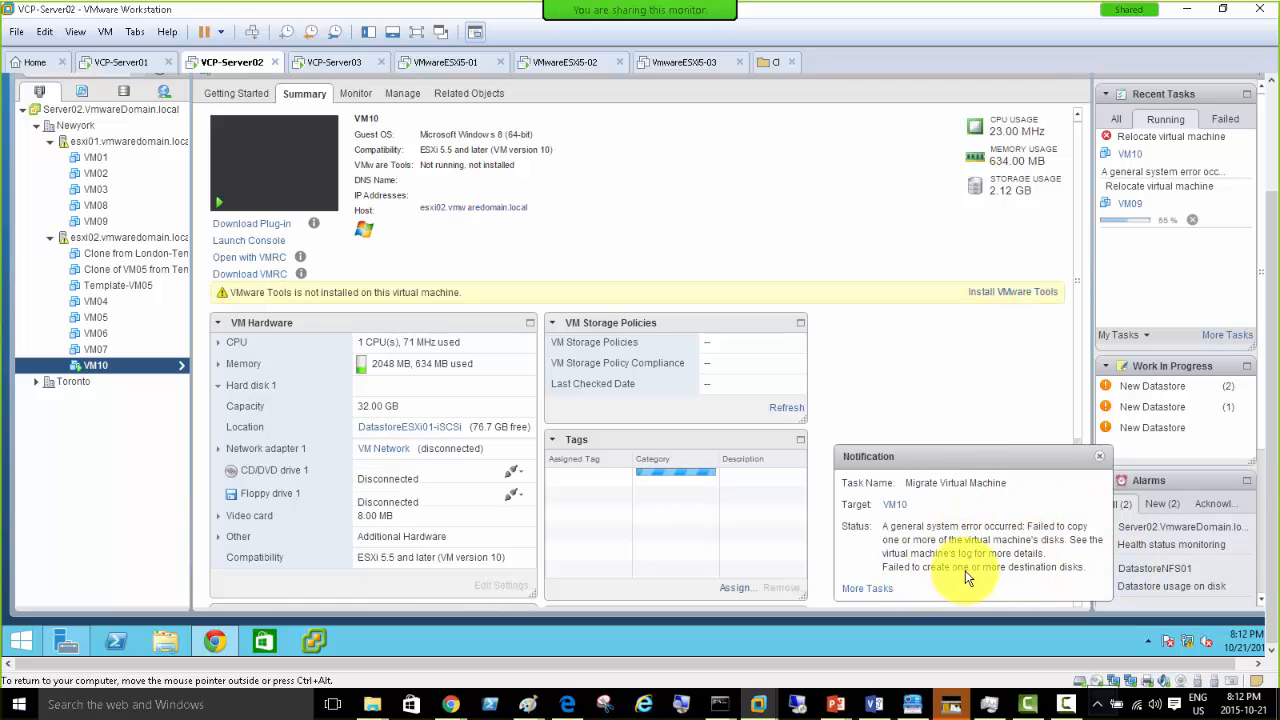
- Inspect the failed VM10 relocation's error details in the full task list, then return to VM10's summary
{"action": "left_click", "coordinate": [868, 589]}
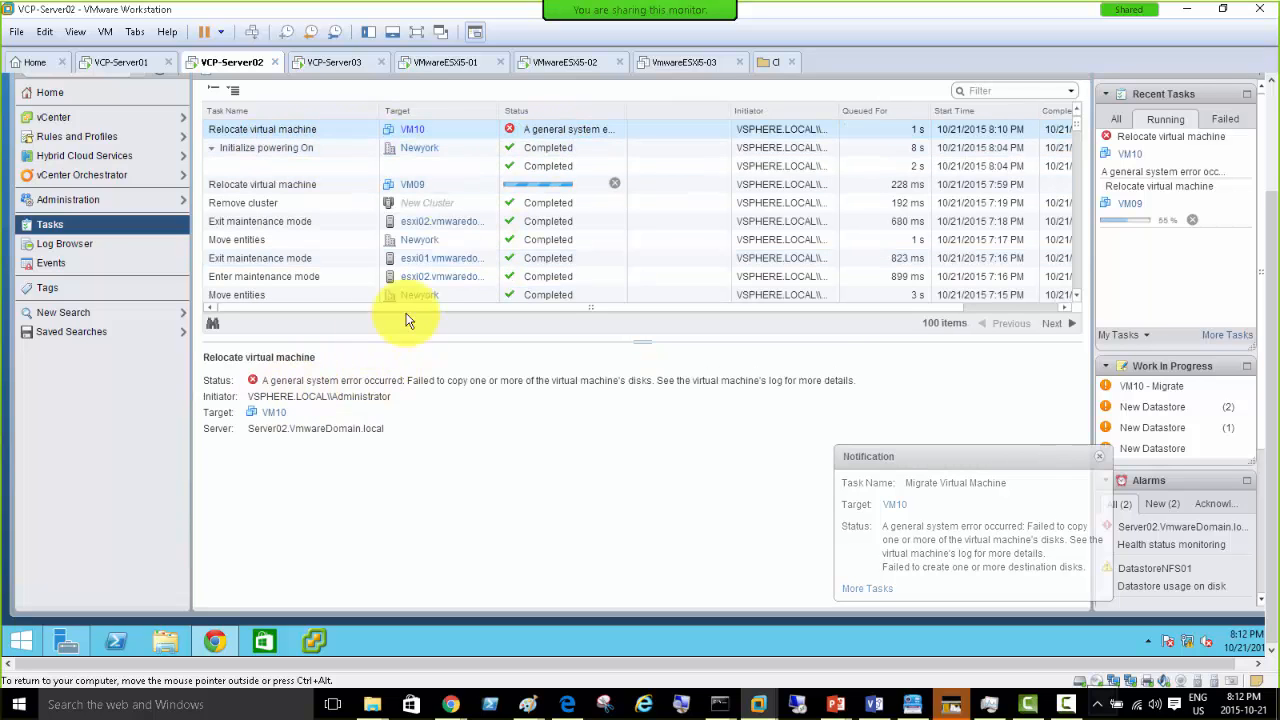
{"action": "left_click", "coordinate": [595, 137]}
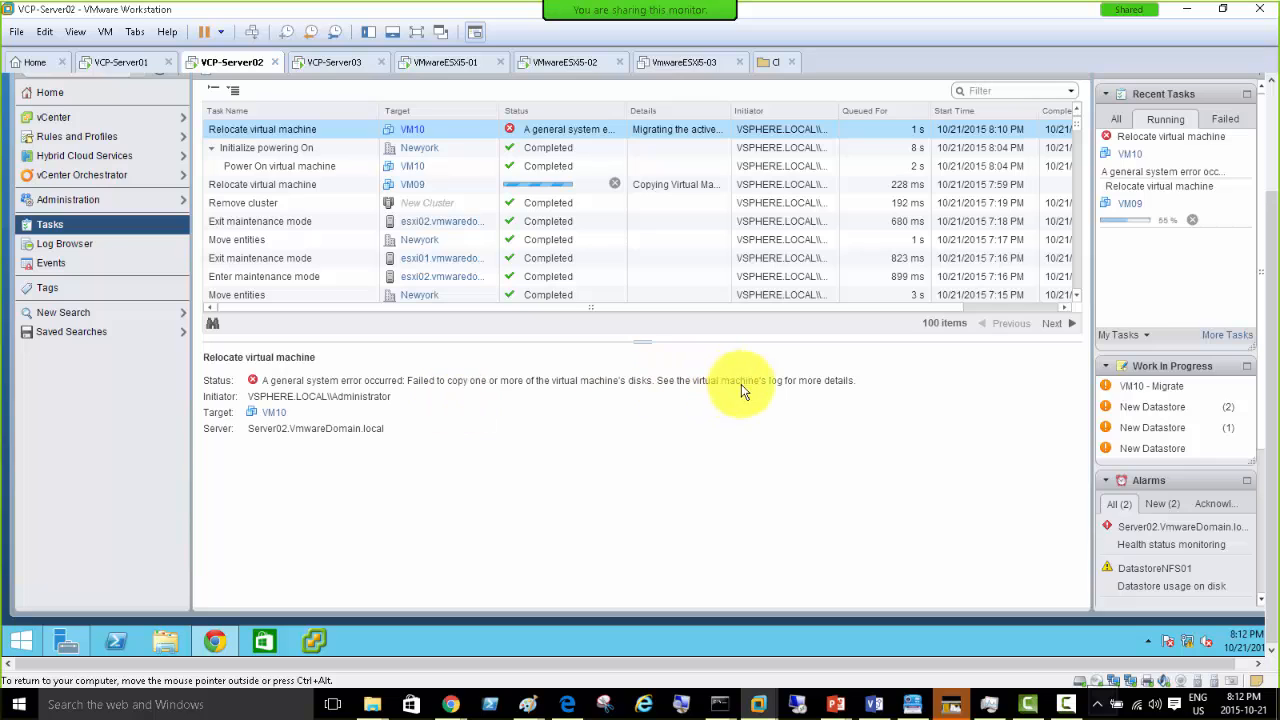
{"action": "left_click", "coordinate": [273, 413]}
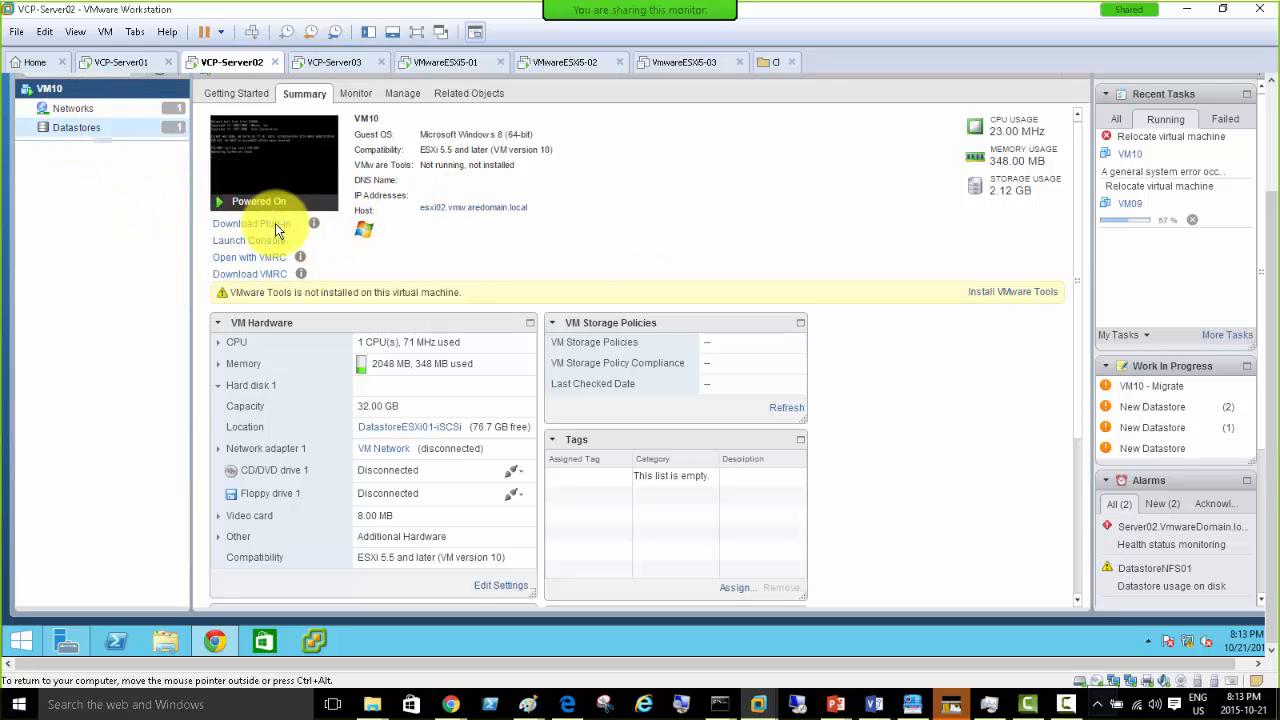
- Shut down VM10's guest OS, accepting a hard power-off when prompted
{"action": "right_click", "coordinate": [62, 90]}
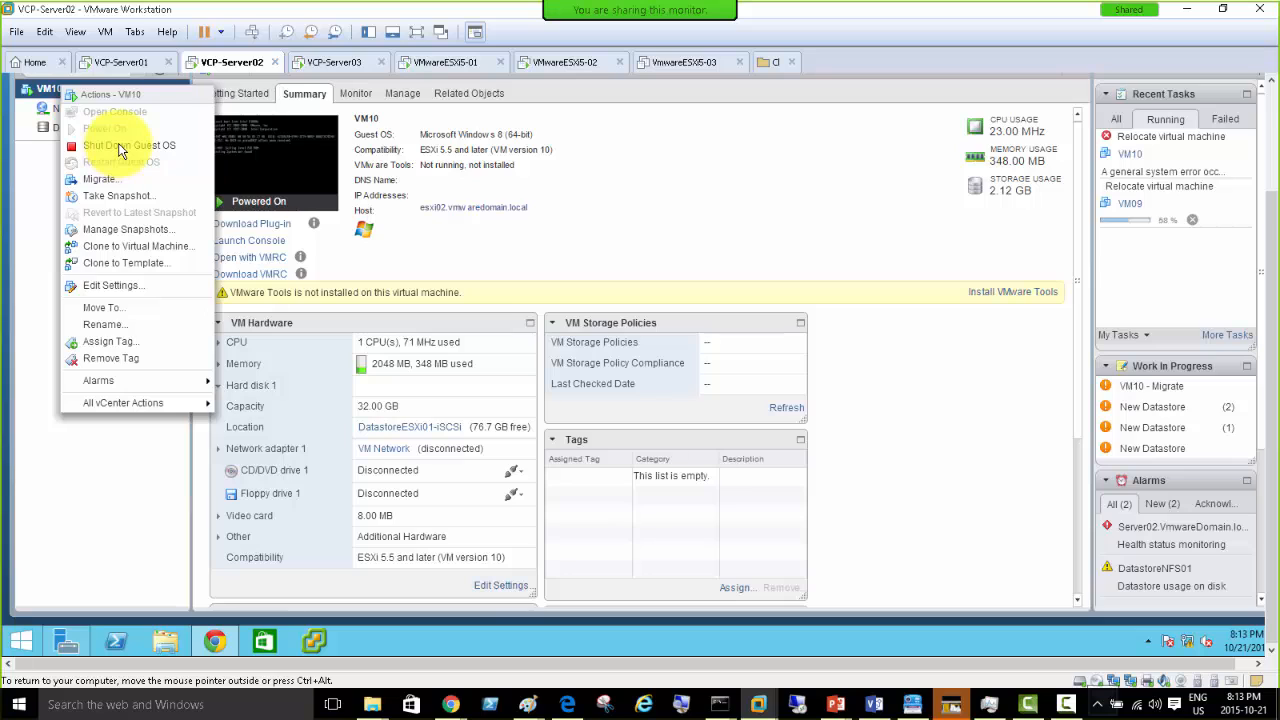
{"action": "left_click", "coordinate": [118, 147]}
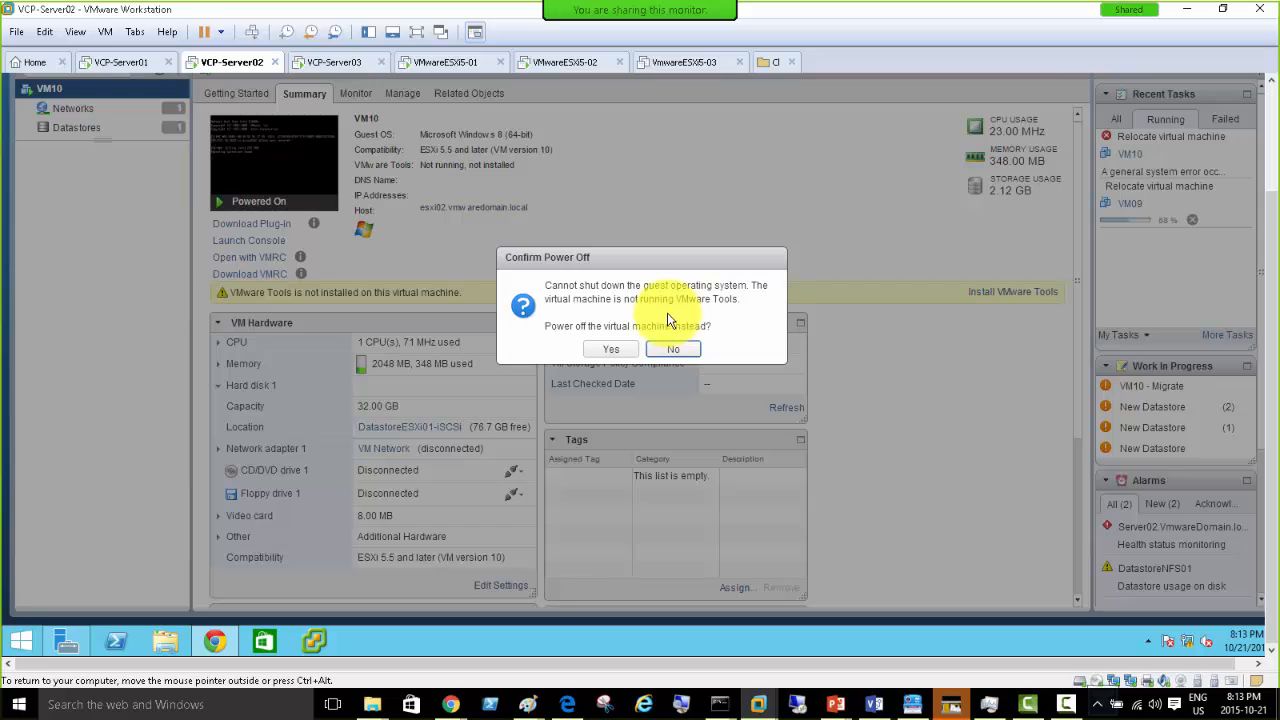
{"action": "left_click", "coordinate": [607, 349]}
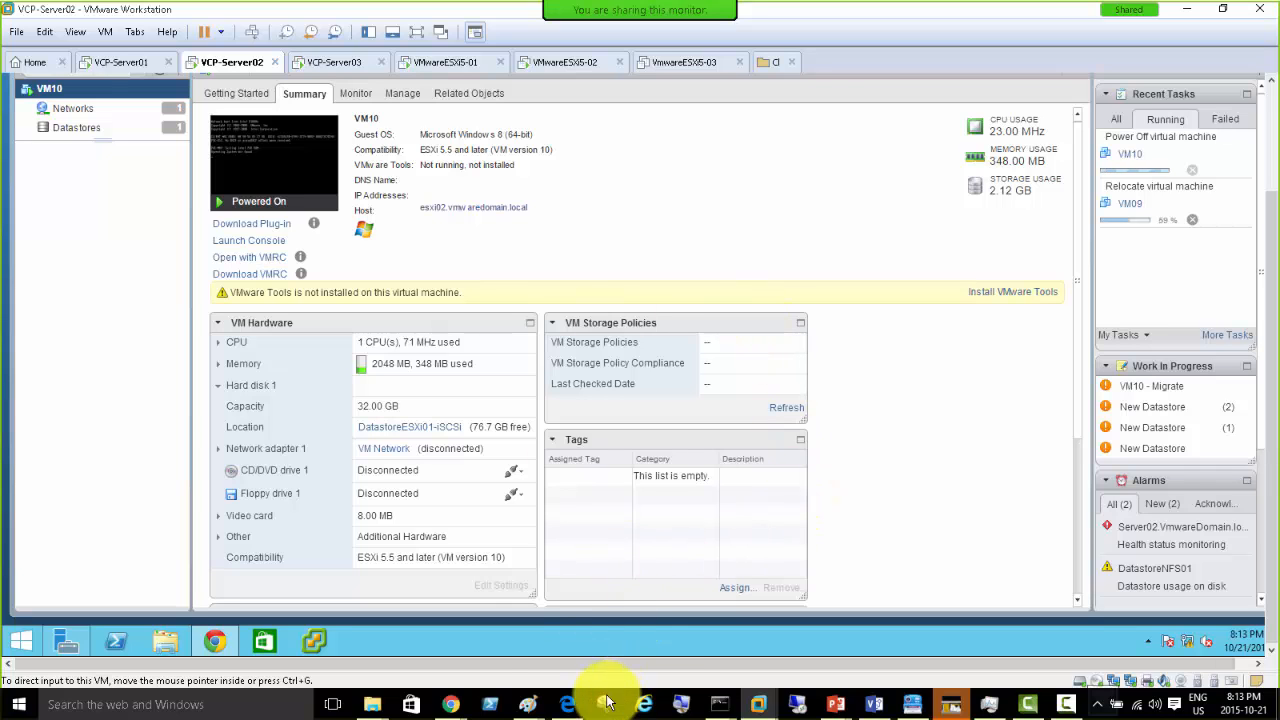
{"action": "mouse_move", "coordinate": [528, 708]}
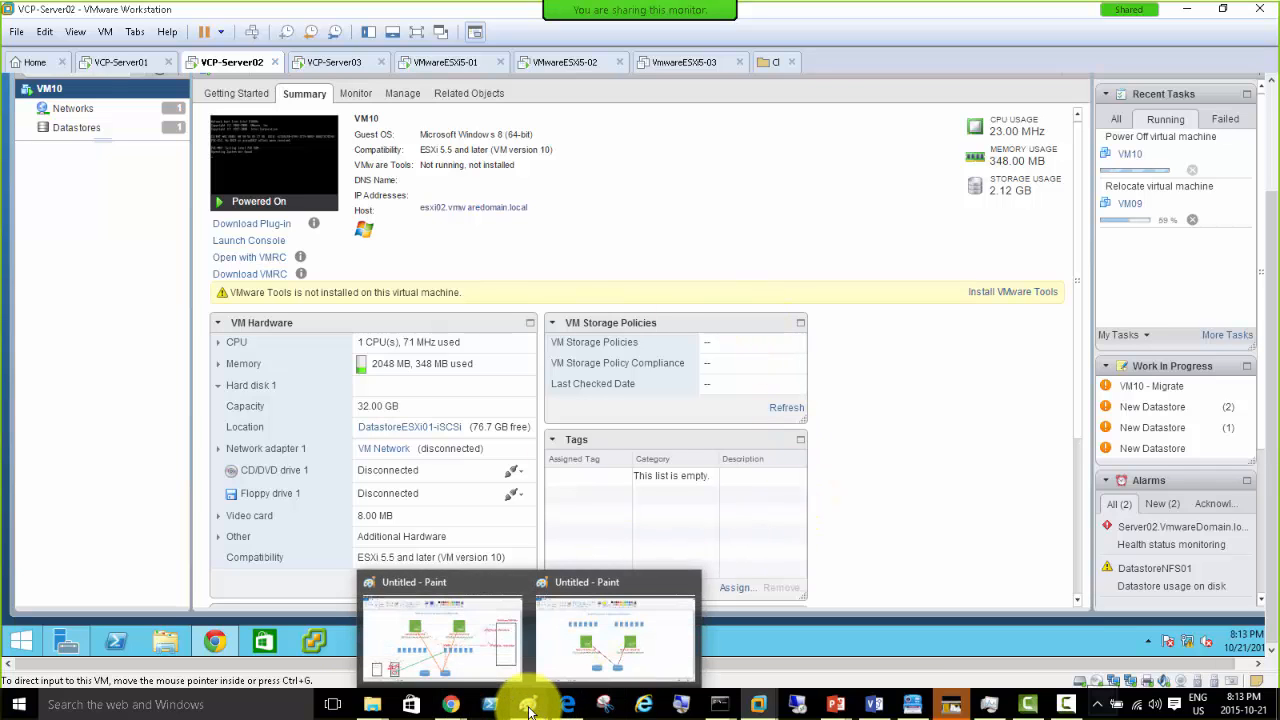
{"action": "left_click", "coordinate": [457, 667]}
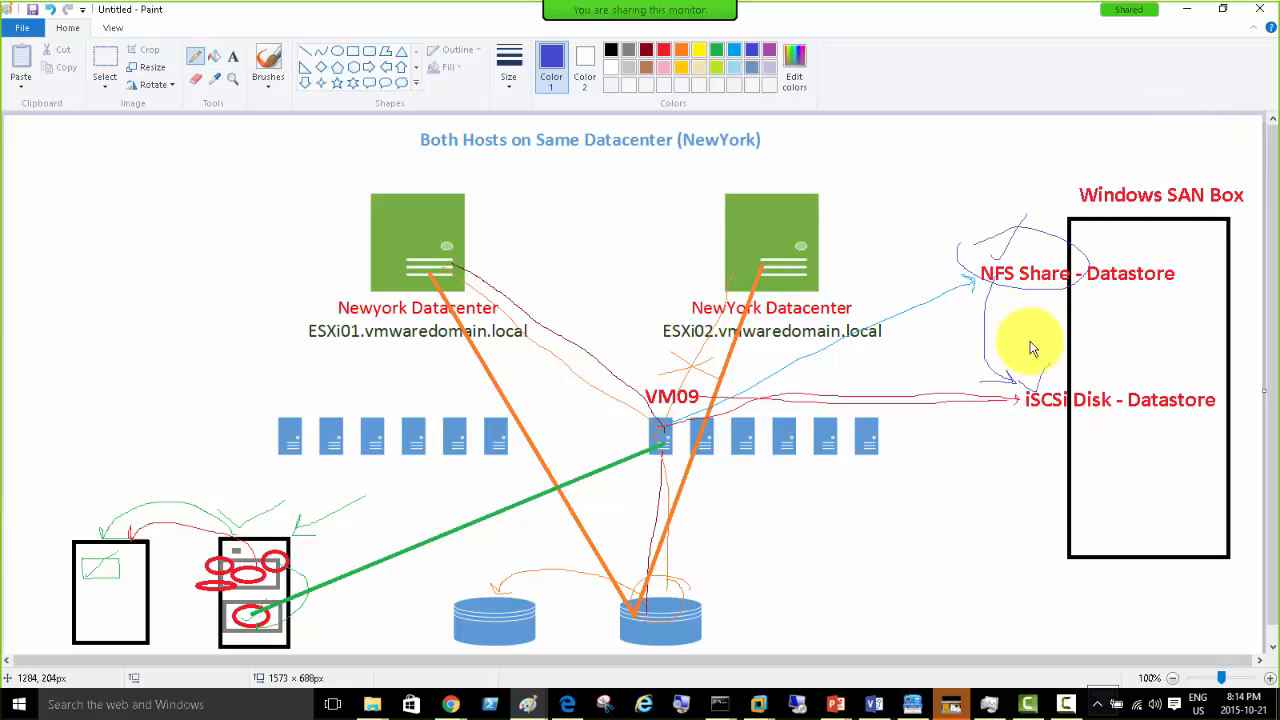
- Confirm VM10's power-off task completed, then go to the vCenter home inventory view
{"action": "left_click", "coordinate": [1189, 16]}
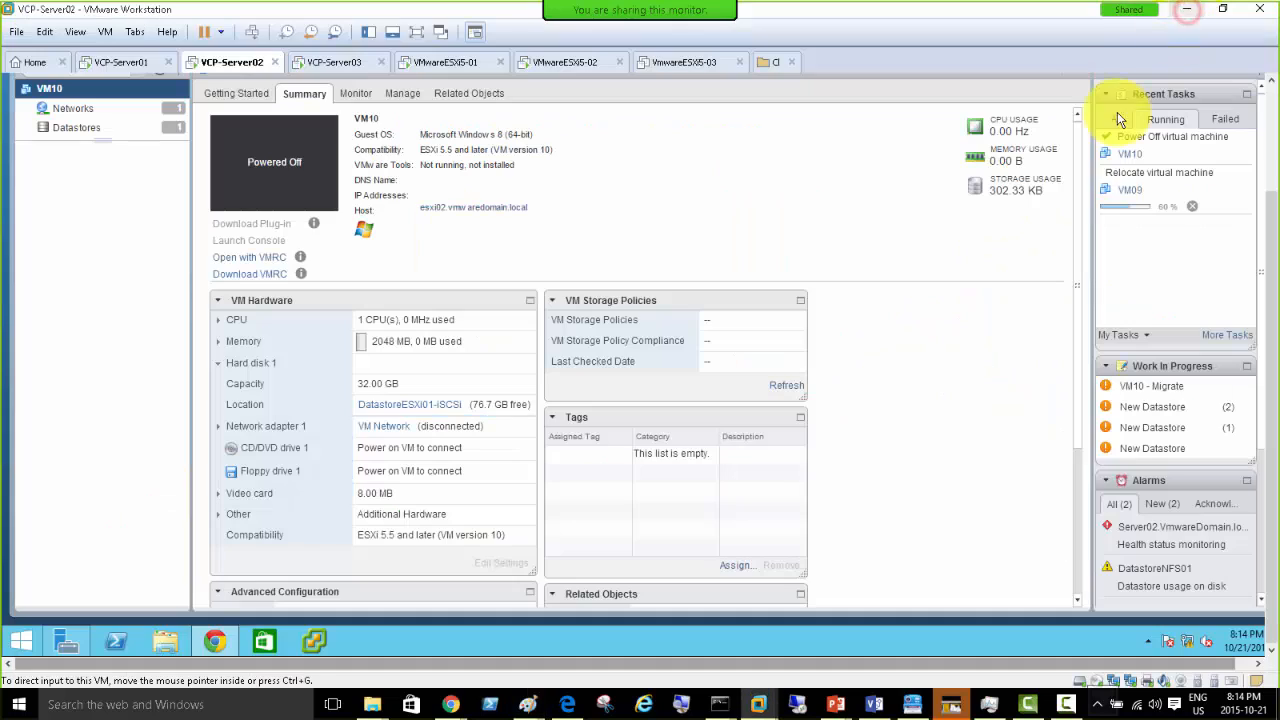
{"action": "left_click", "coordinate": [1134, 157]}
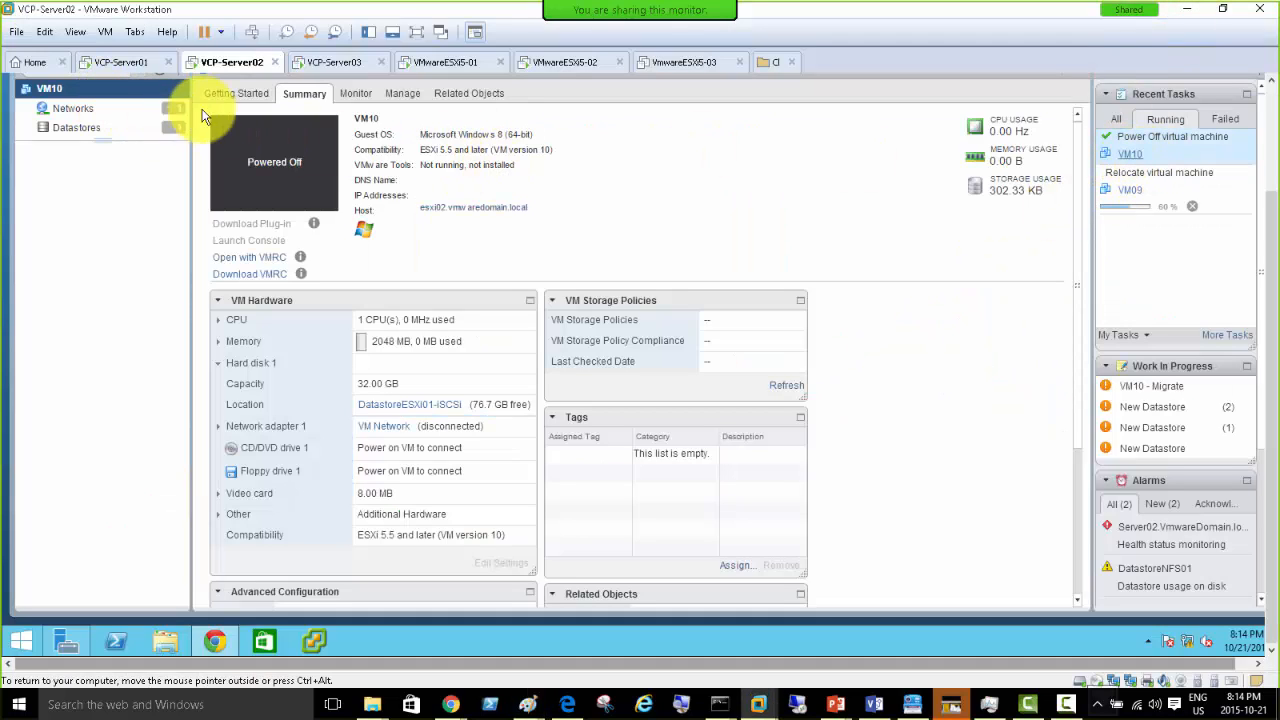
{"action": "left_click", "coordinate": [1270, 96]}
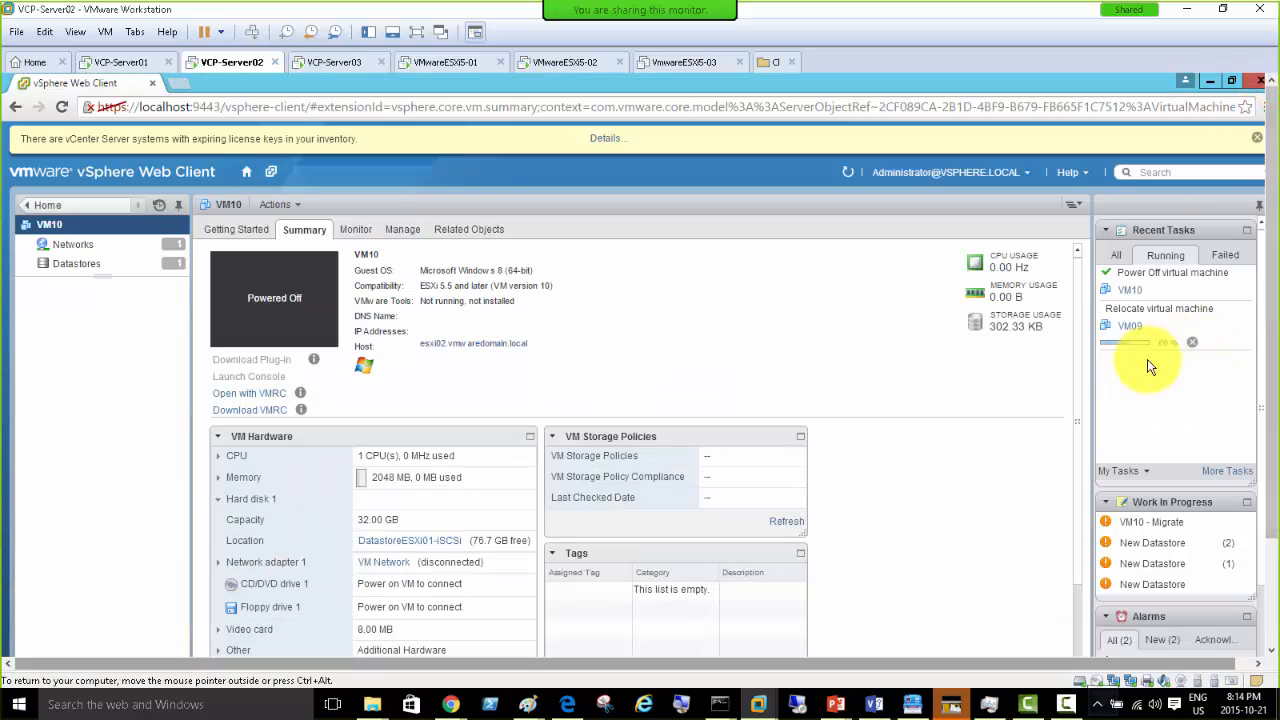
{"action": "left_click", "coordinate": [44, 207]}
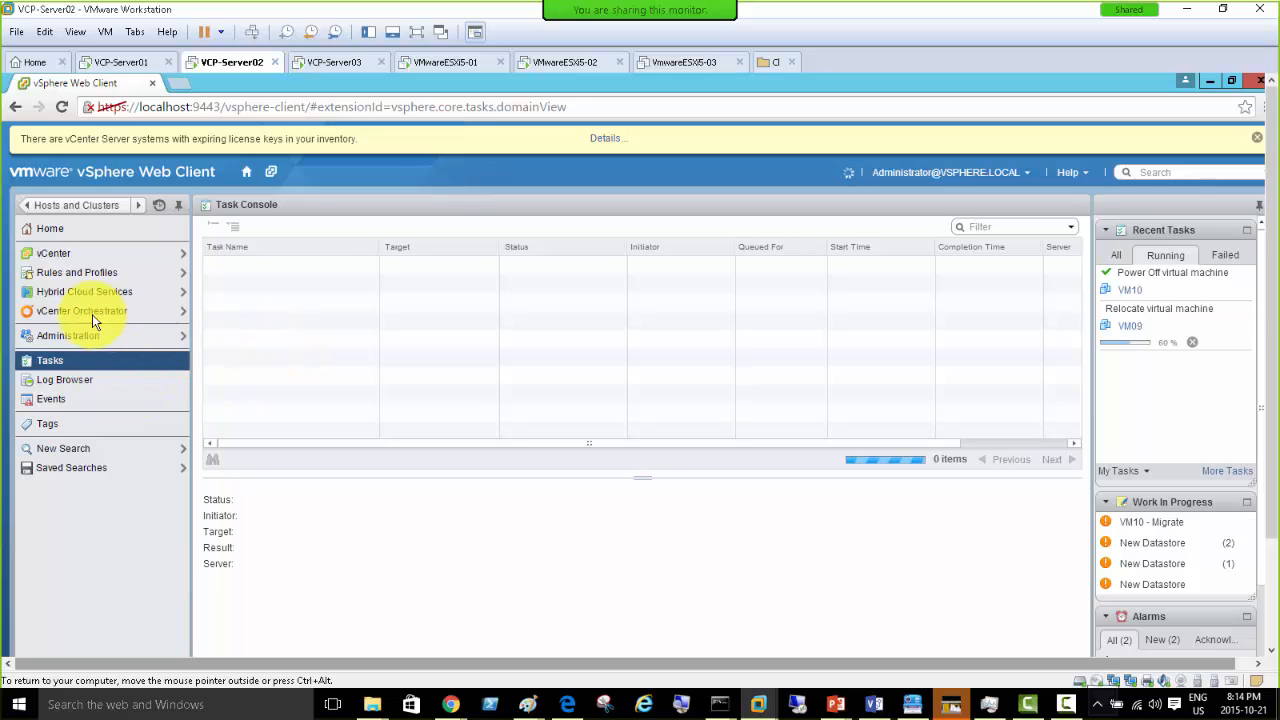
{"action": "left_click", "coordinate": [53, 253]}
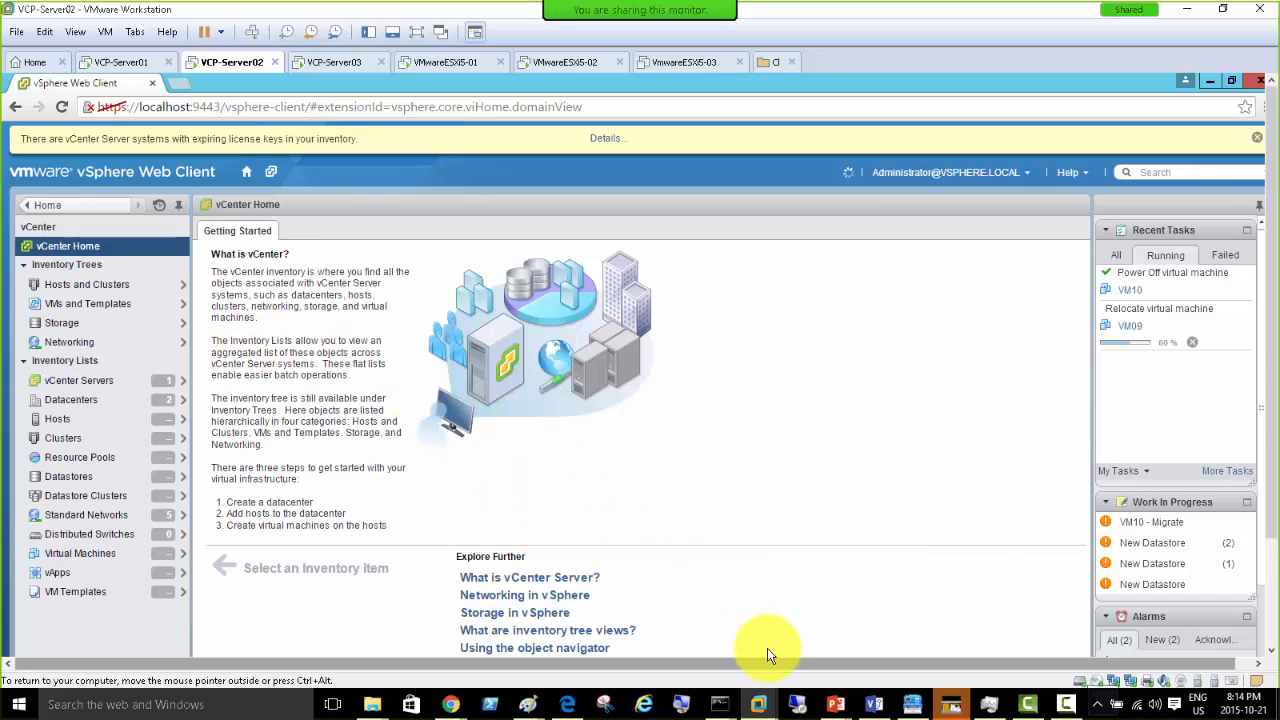
{"action": "mouse_move", "coordinate": [838, 708]}
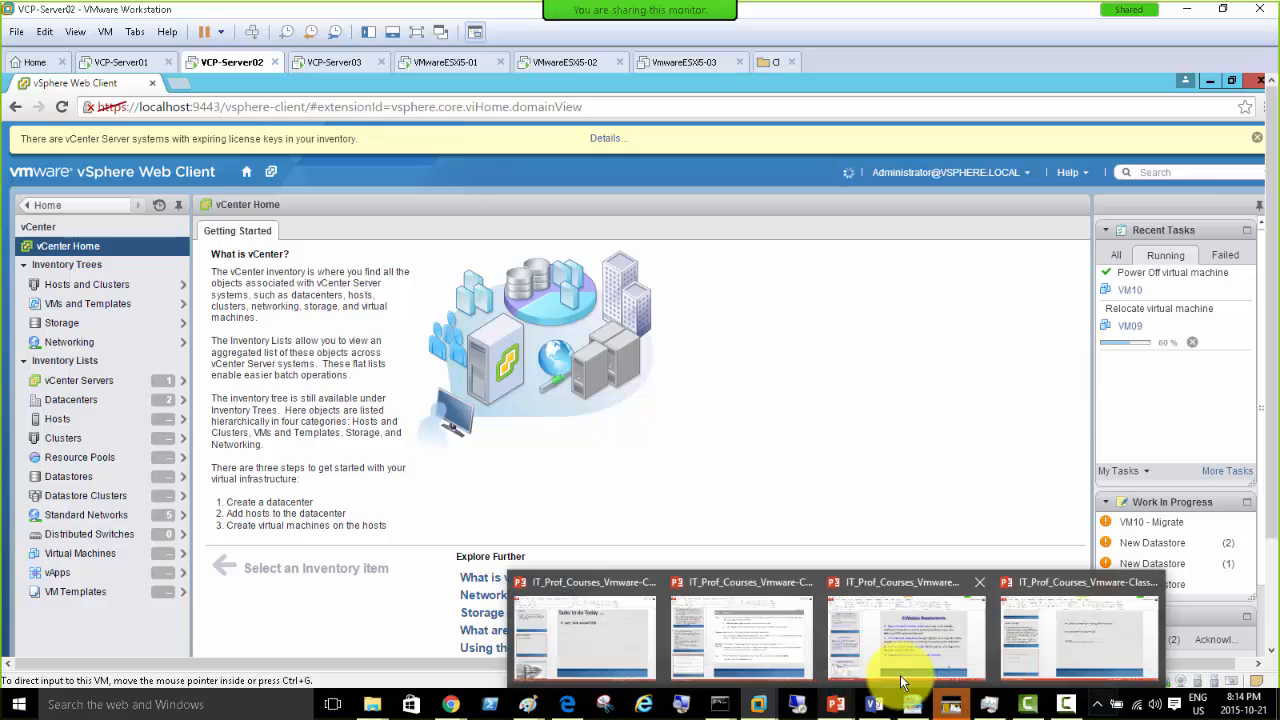
{"action": "left_click", "coordinate": [1078, 655]}
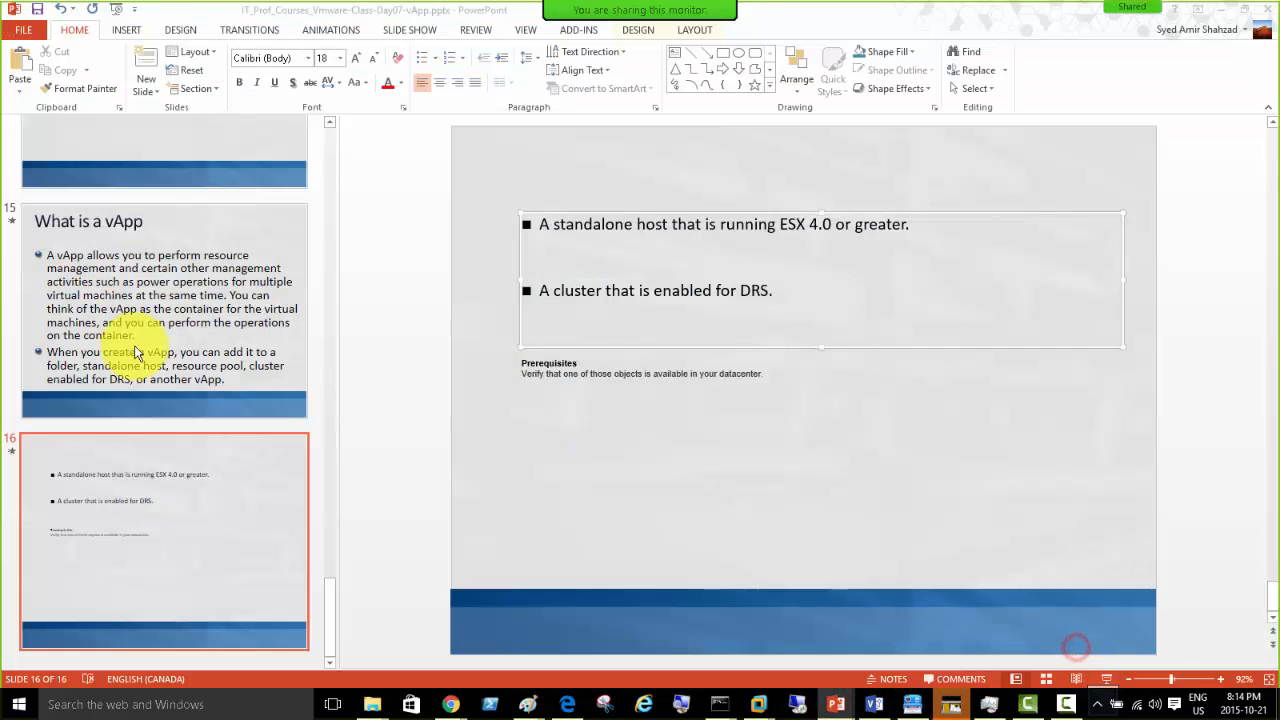
{"action": "left_click", "coordinate": [114, 299]}
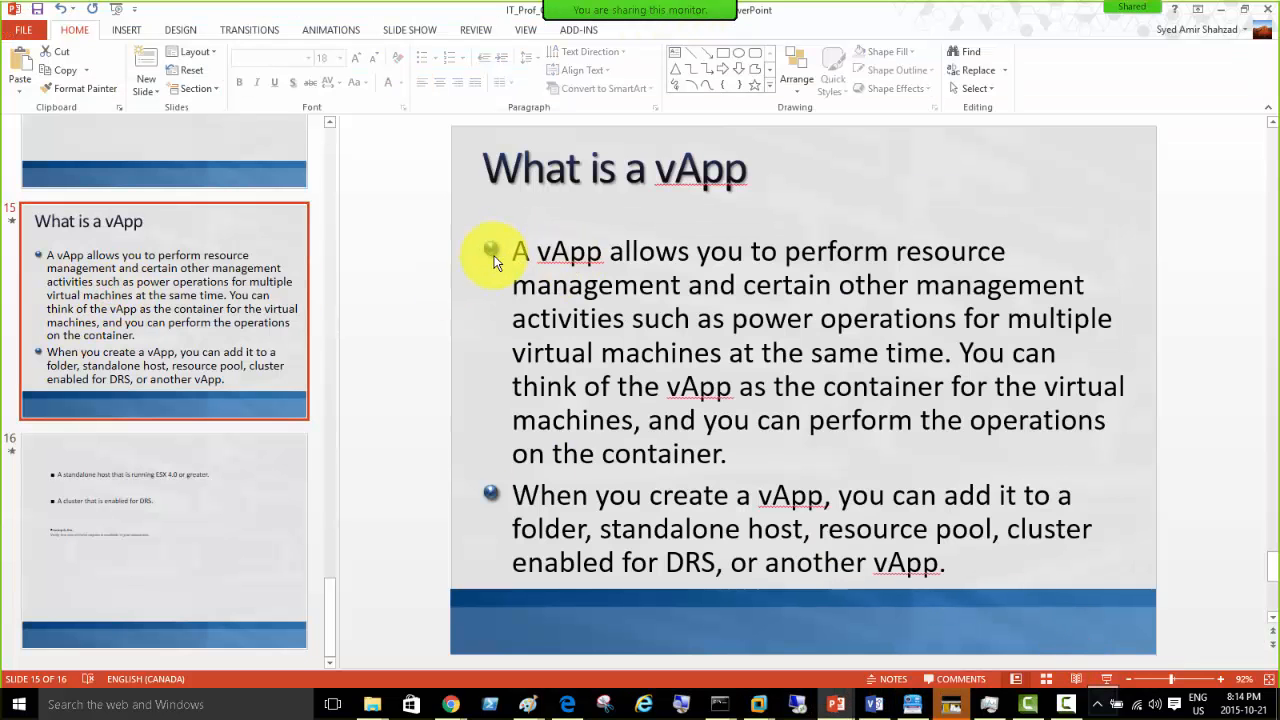
{"action": "left_click_drag", "start_coordinate": [515, 260], "coordinate": [858, 337]}
{"action": "left_click_drag", "start_coordinate": [930, 335], "coordinate": [918, 361]}
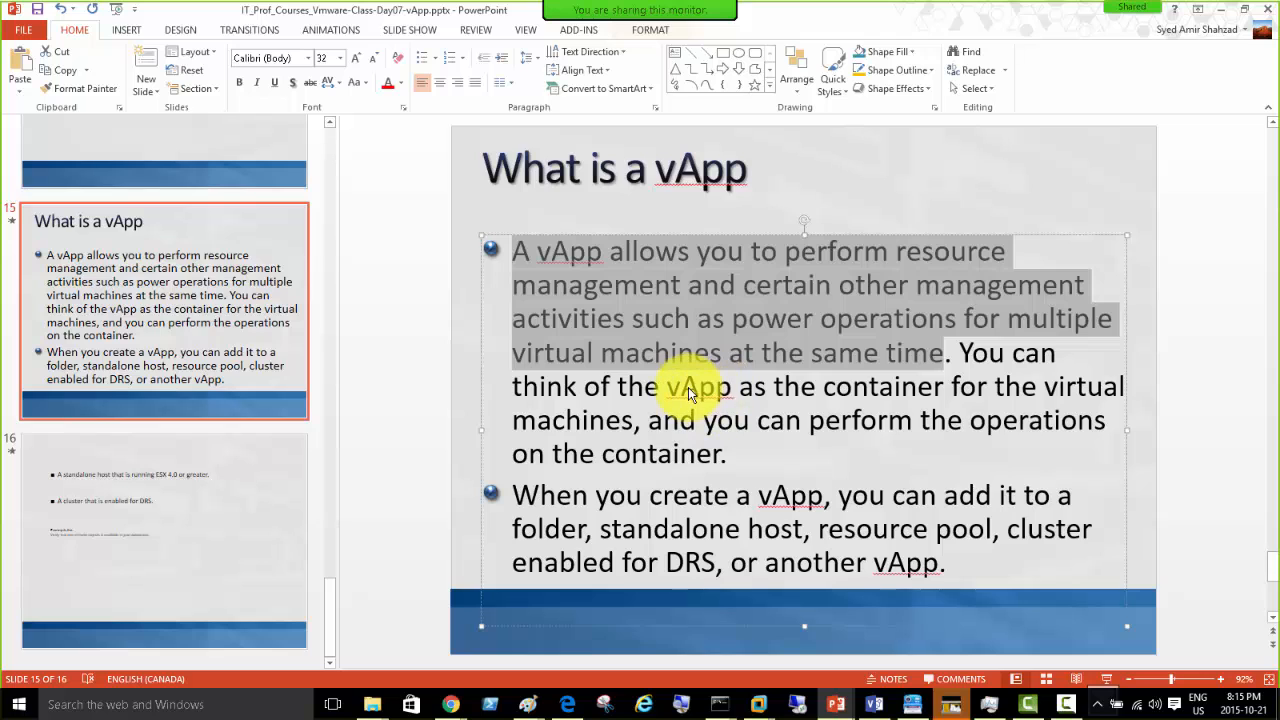
{"action": "left_click", "coordinate": [1221, 10]}
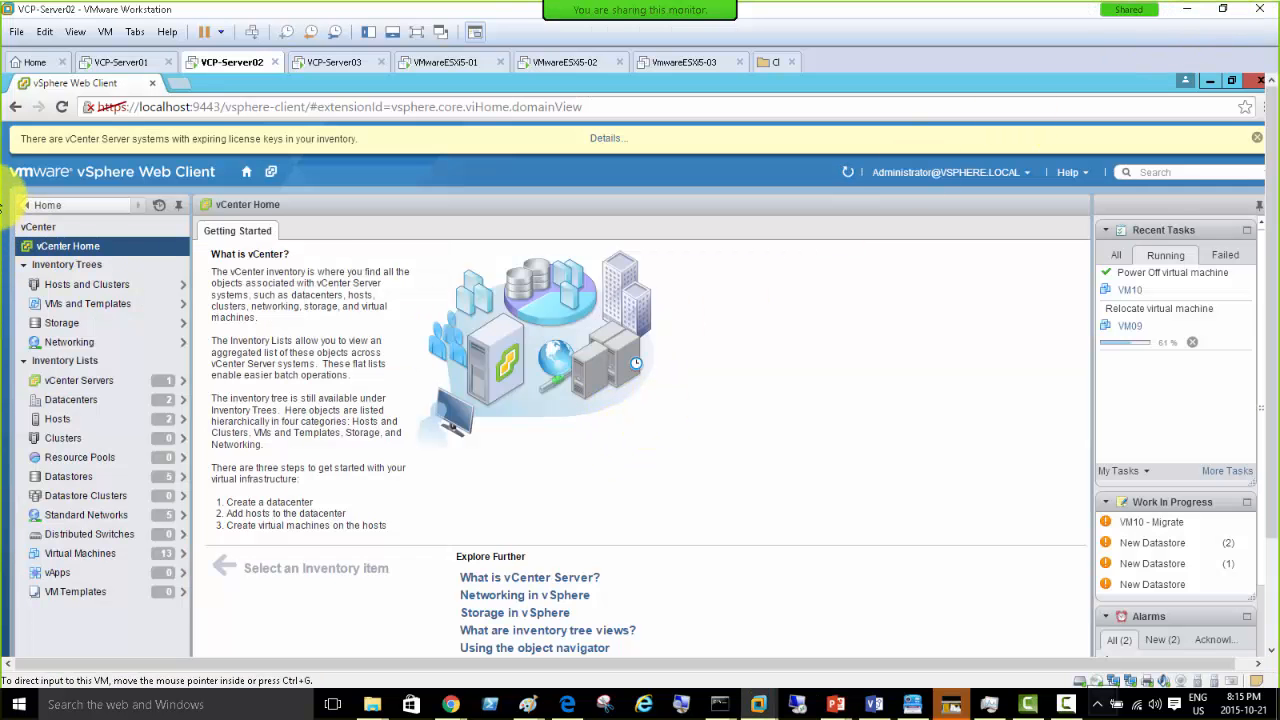
- Show the Hosts and Clusters tree and put the VMware Workstation console in full screen
{"action": "left_click", "coordinate": [87, 285]}
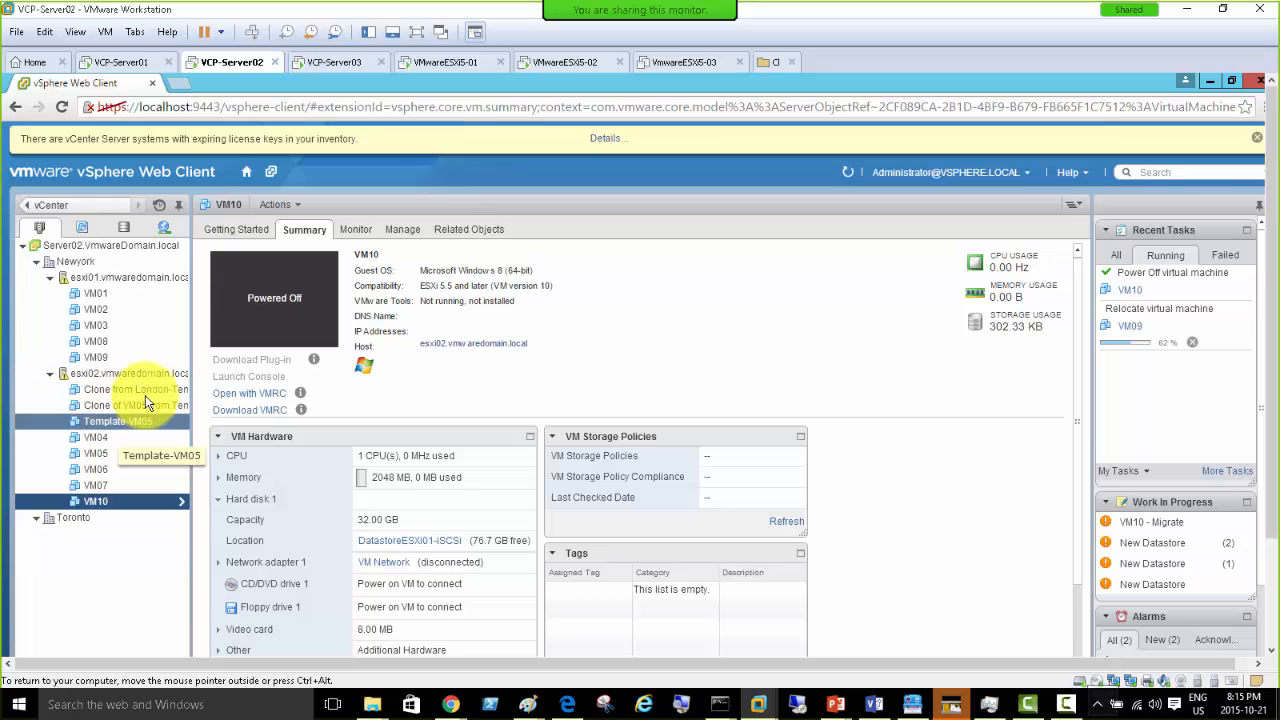
{"action": "left_click", "coordinate": [417, 32]}
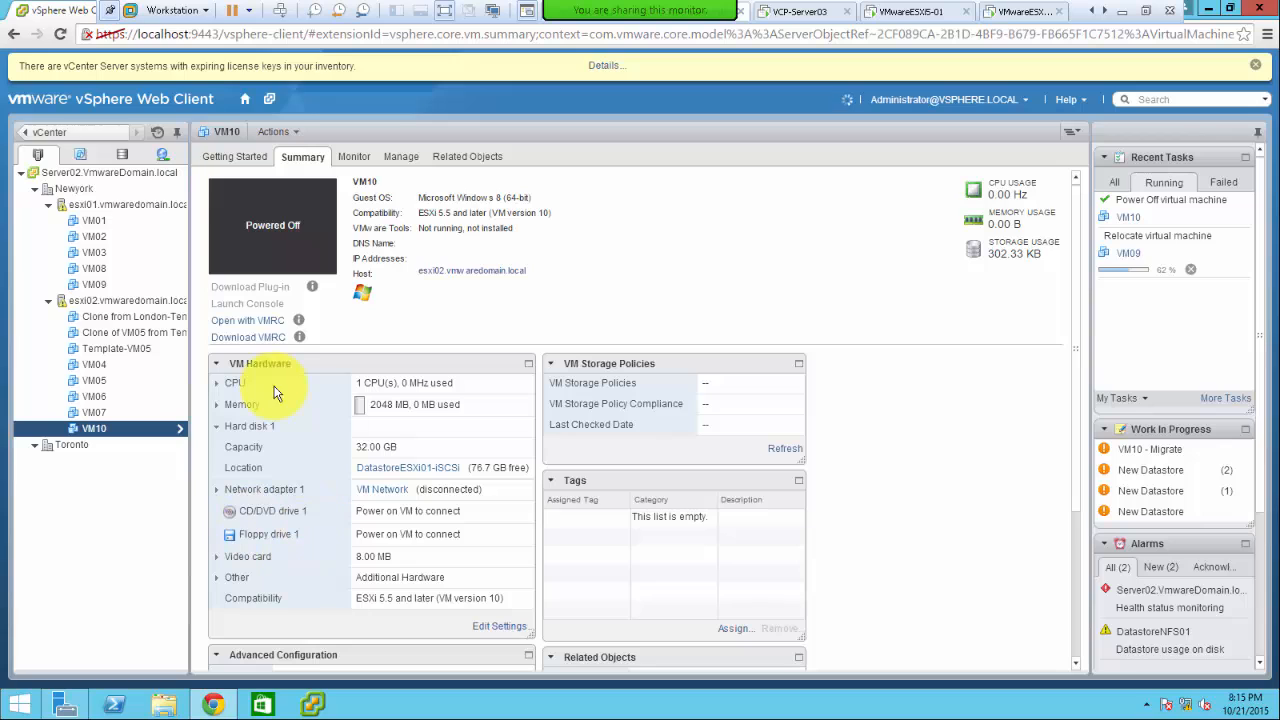
- Browse all vCenter actions for host esxi02, then close the menu without choosing one
{"action": "right_click", "coordinate": [88, 301]}
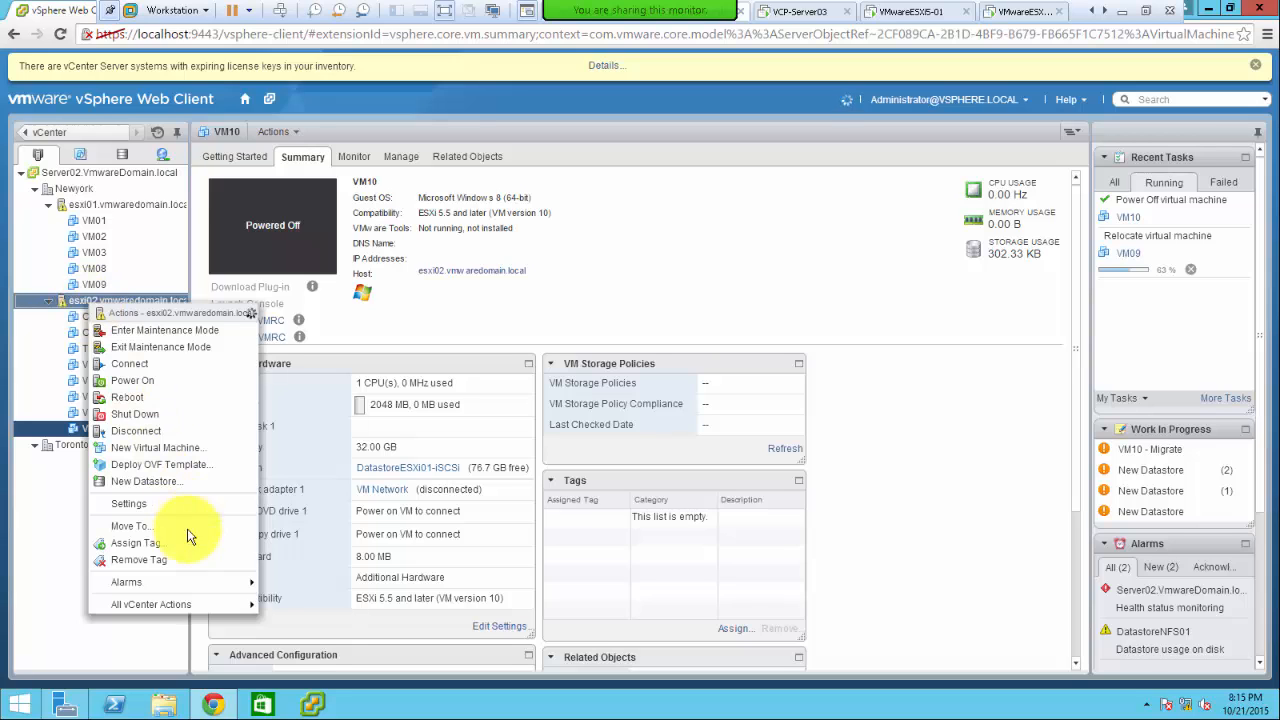
{"action": "left_click", "coordinate": [205, 605]}
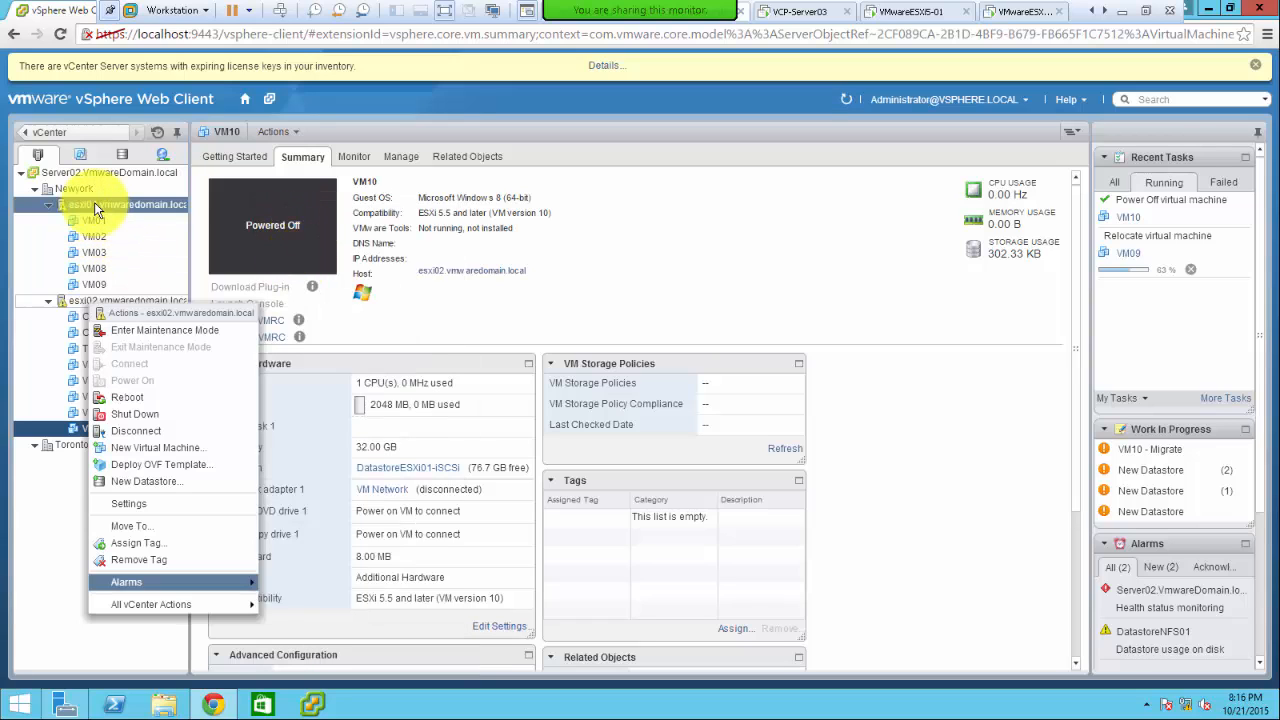
{"action": "left_click", "coordinate": [71, 187]}
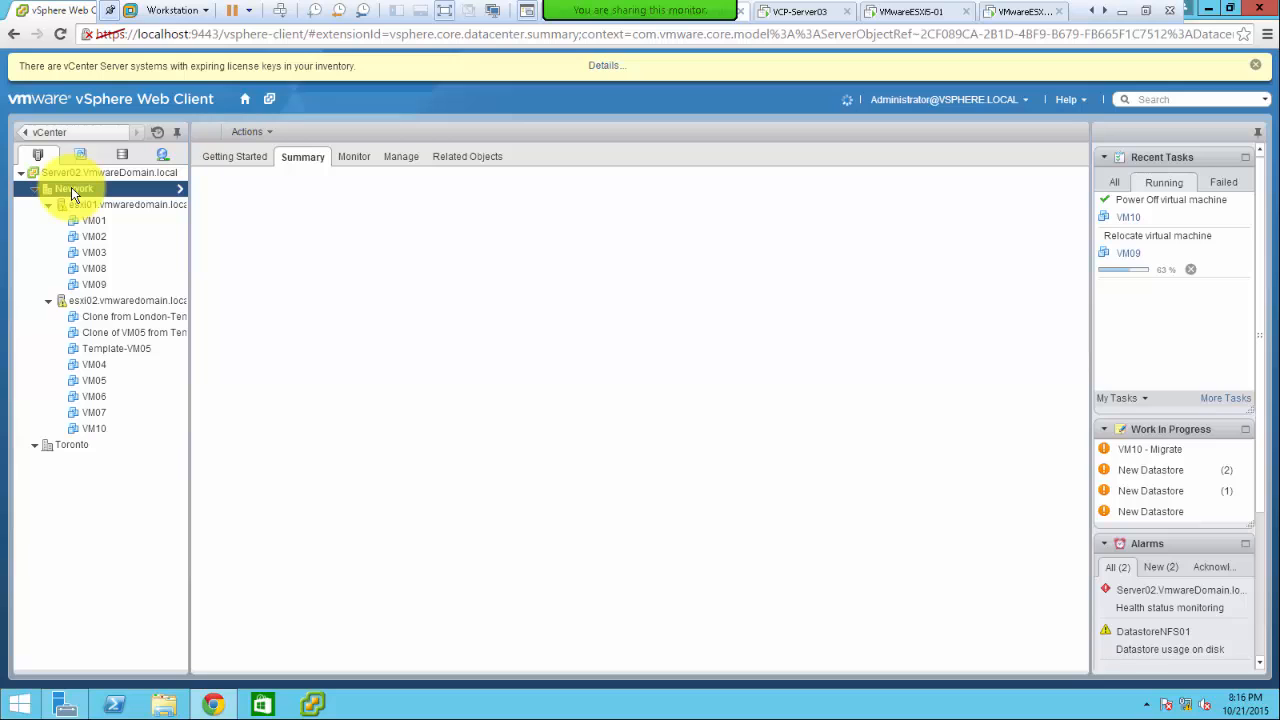
- Browse all vCenter actions for the Newyork datacenter and dismiss the menus
{"action": "right_click", "coordinate": [71, 187]}
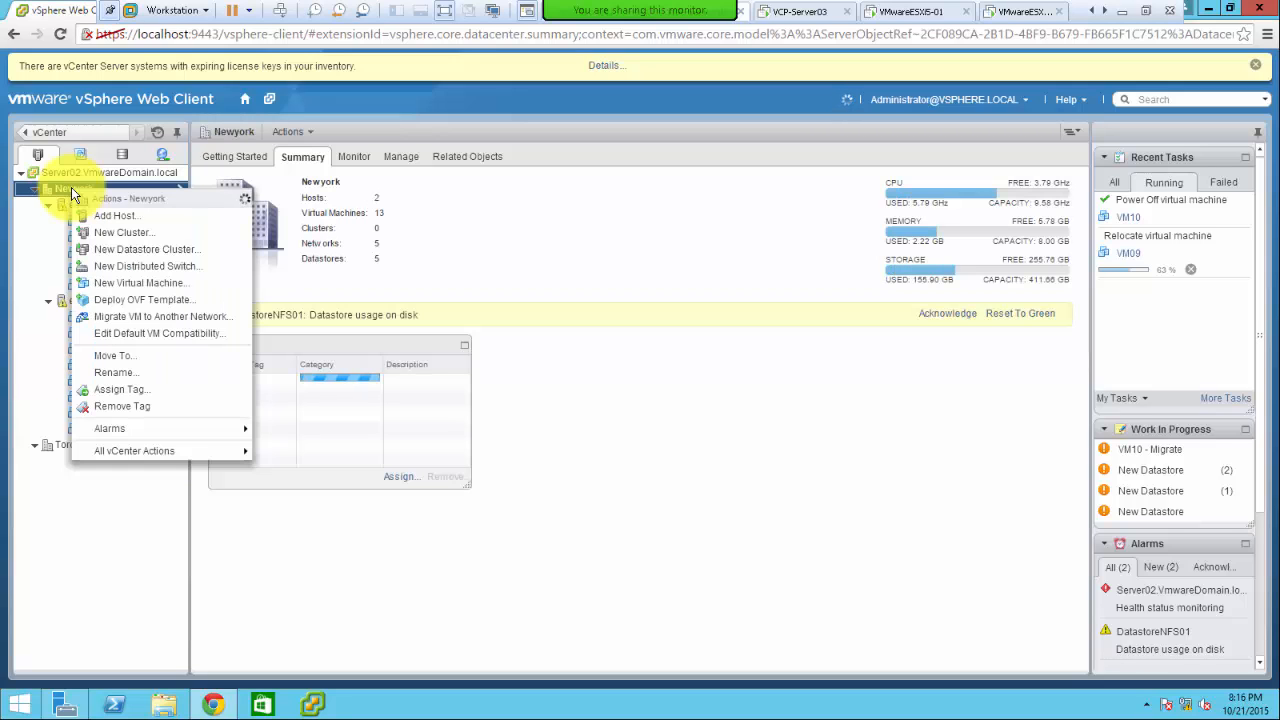
{"action": "left_click", "coordinate": [194, 453]}
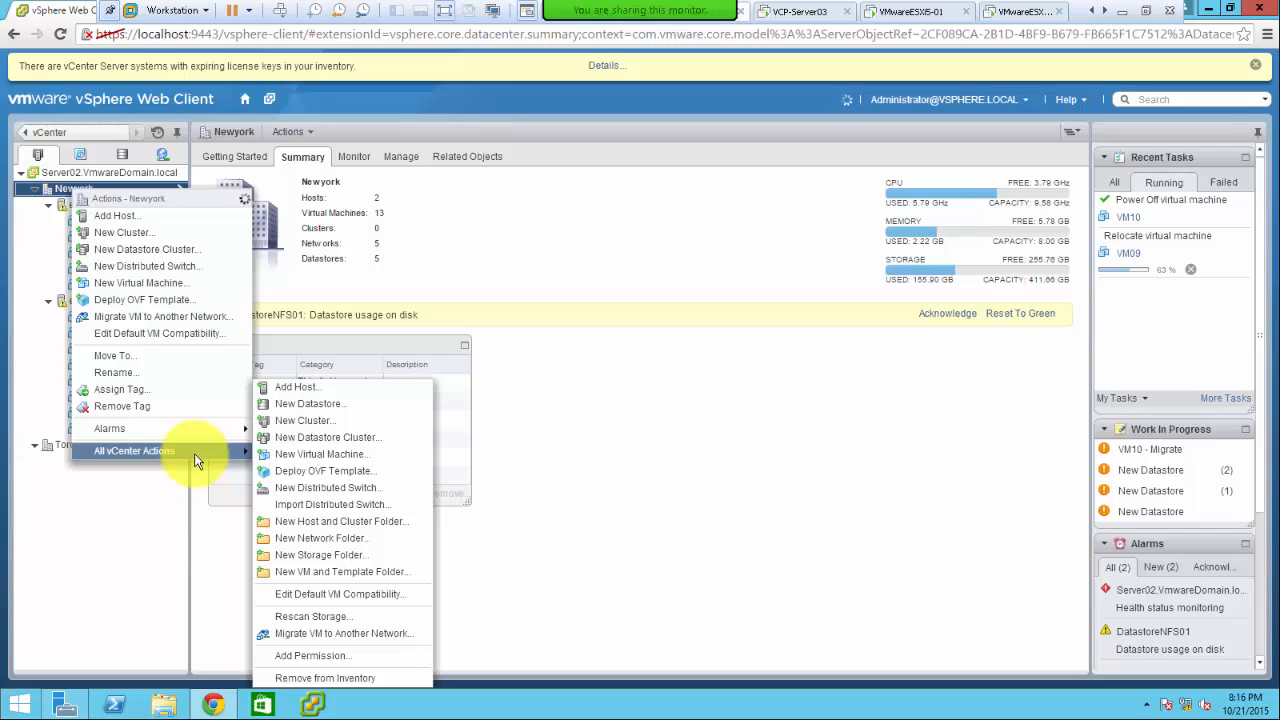
{"action": "left_click", "coordinate": [46, 512]}
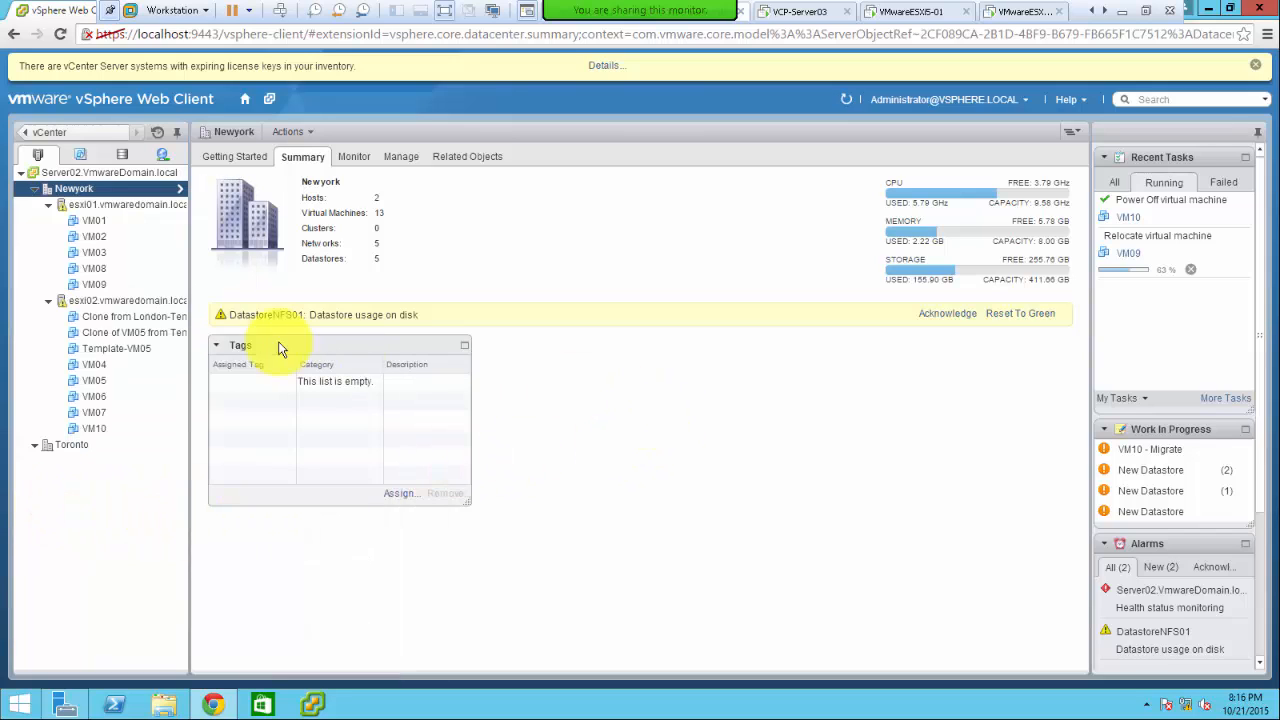
- Launch the New vApp wizard from host esxi02's All vCenter Actions menu
{"action": "right_click", "coordinate": [91, 303]}
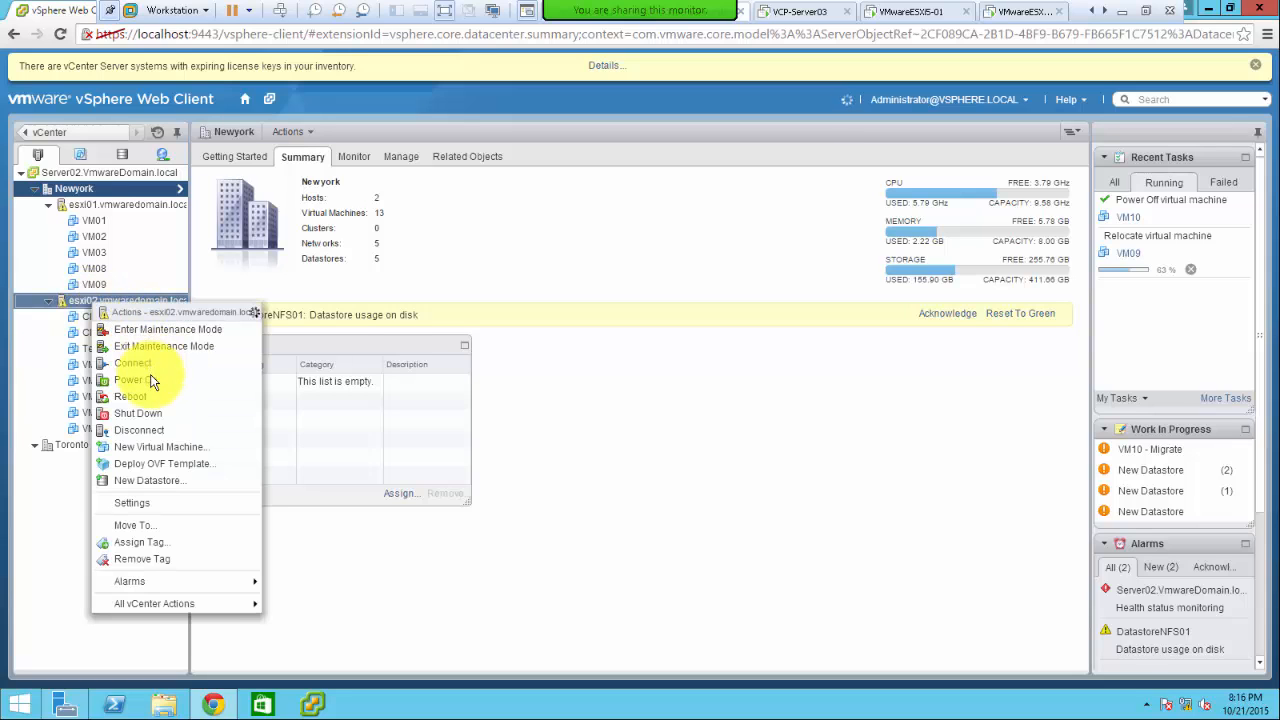
{"action": "left_click", "coordinate": [220, 608]}
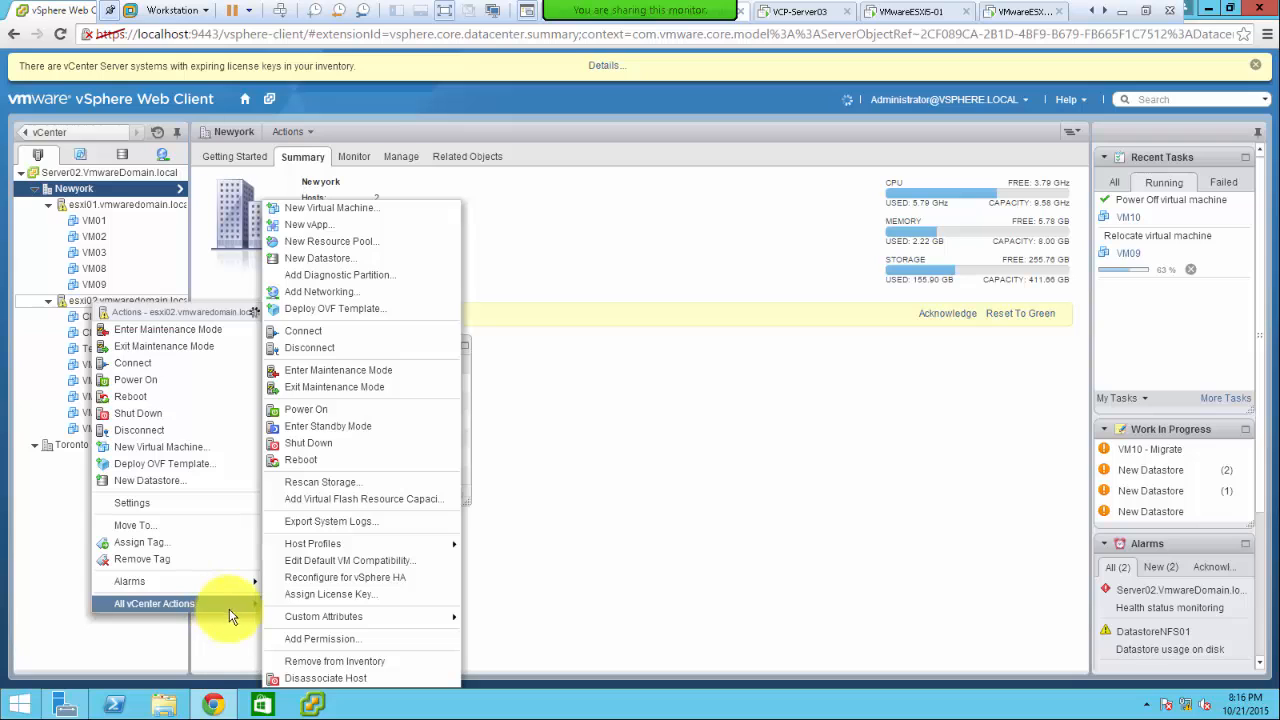
{"action": "left_click", "coordinate": [306, 229]}
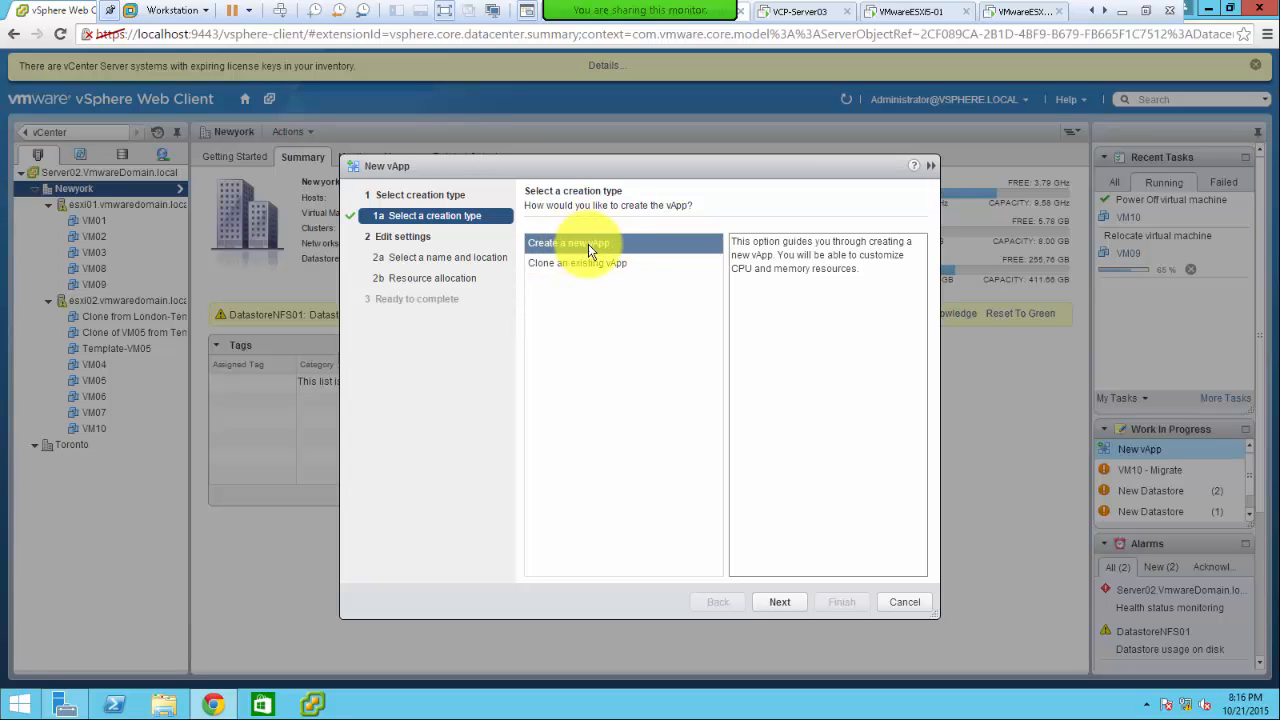
- Keep 'Create a new vApp' and pick the Newyork datacenter as its location
{"action": "left_click", "coordinate": [771, 605]}
{"action": "left_click", "coordinate": [774, 606]}
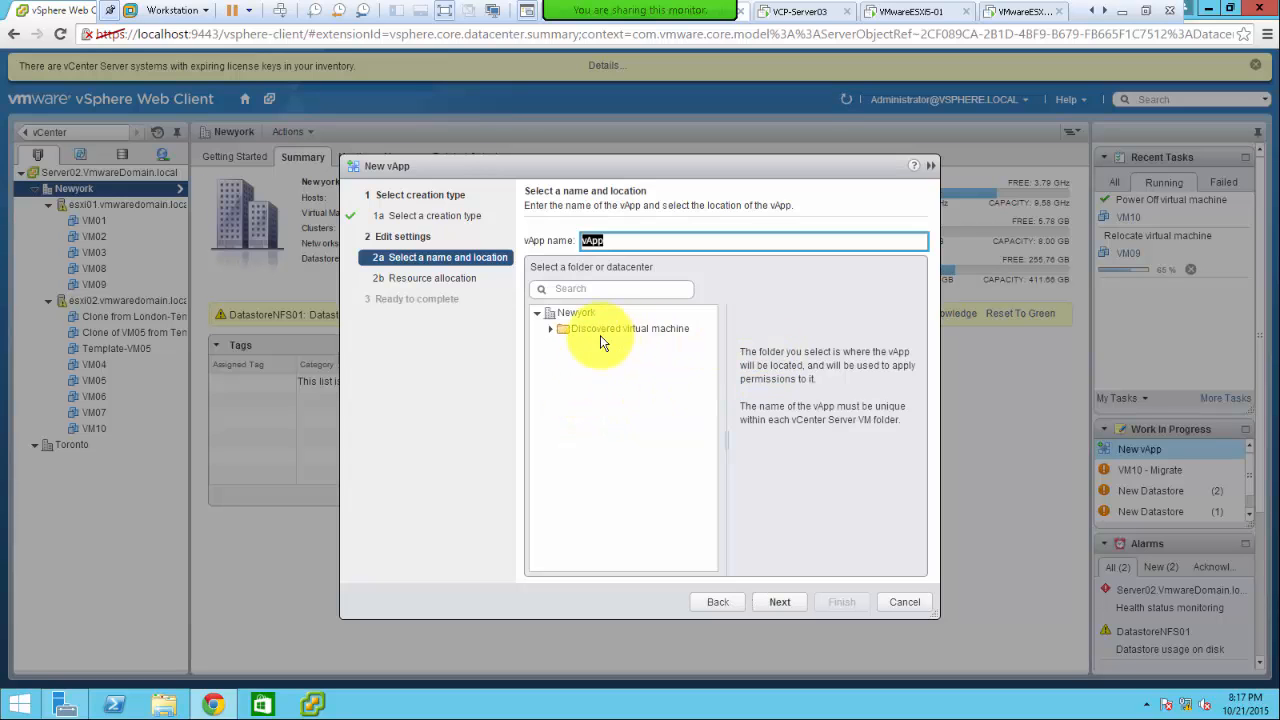
{"action": "left_click", "coordinate": [580, 313]}
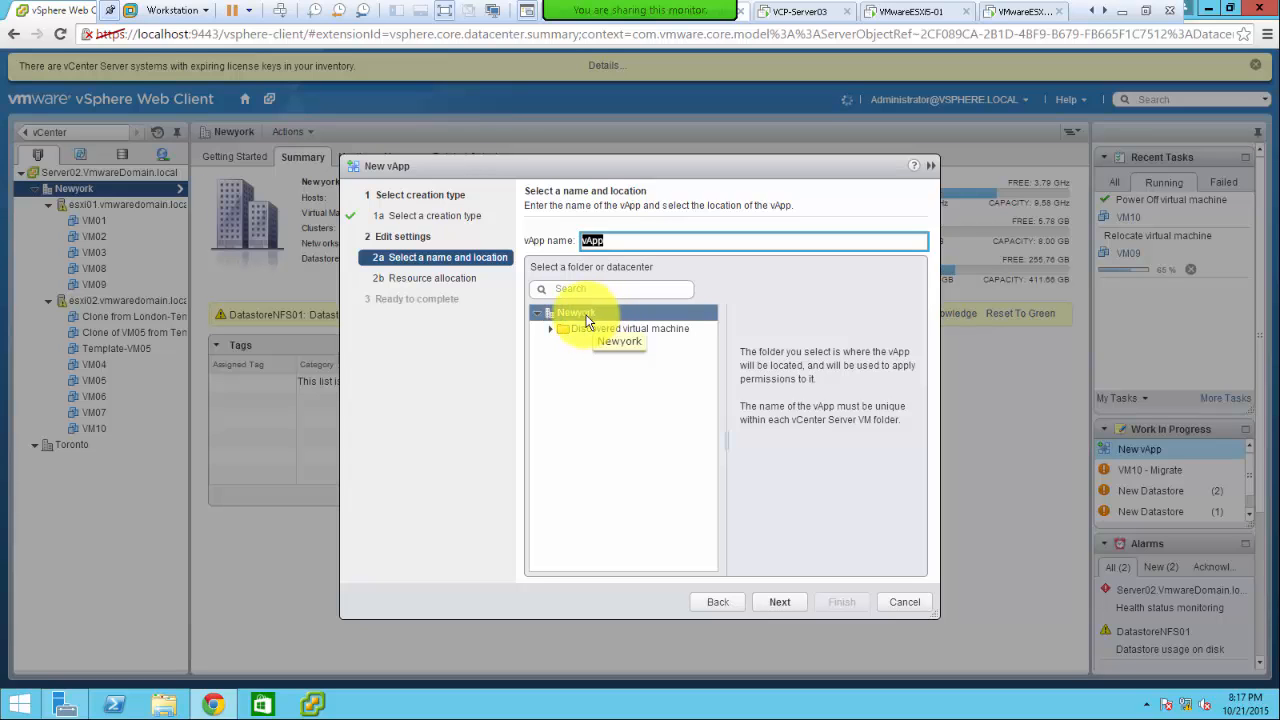
{"action": "left_click", "coordinate": [586, 311]}
{"action": "left_click", "coordinate": [548, 327]}
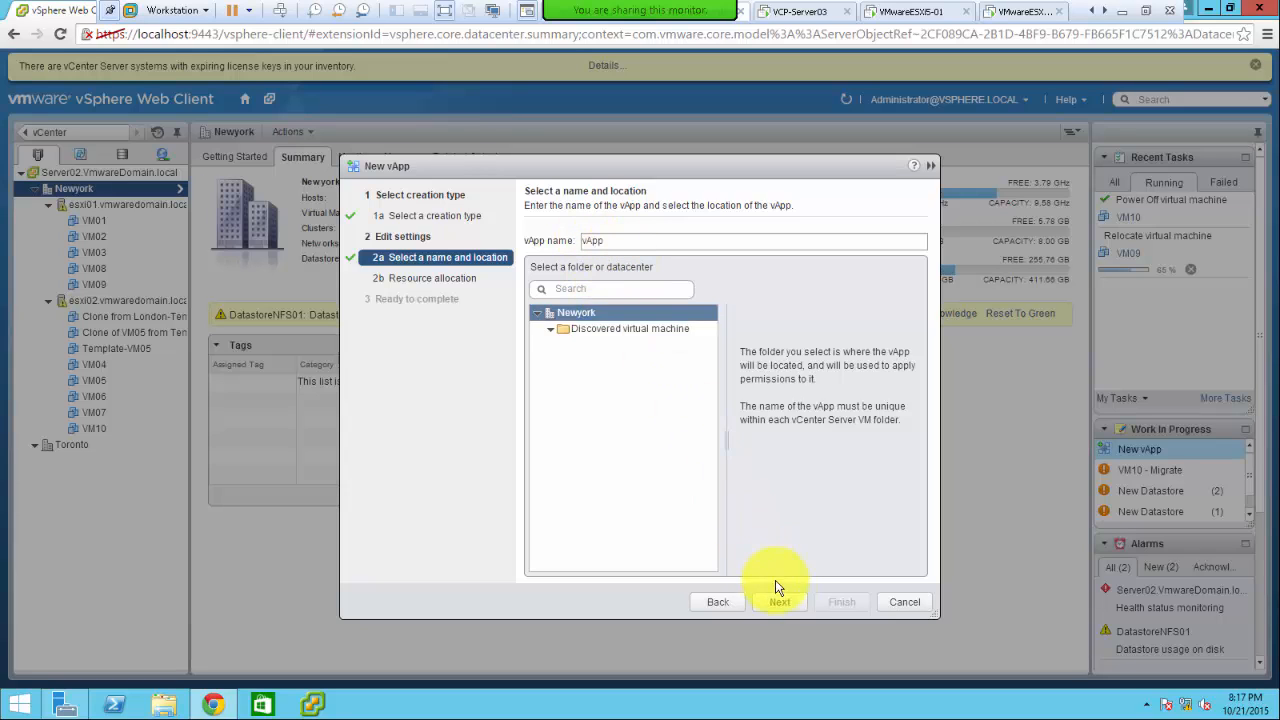
- Name the vApp Citrix-vApp and continue to the resource allocation page
{"action": "double_click", "coordinate": [607, 241]}
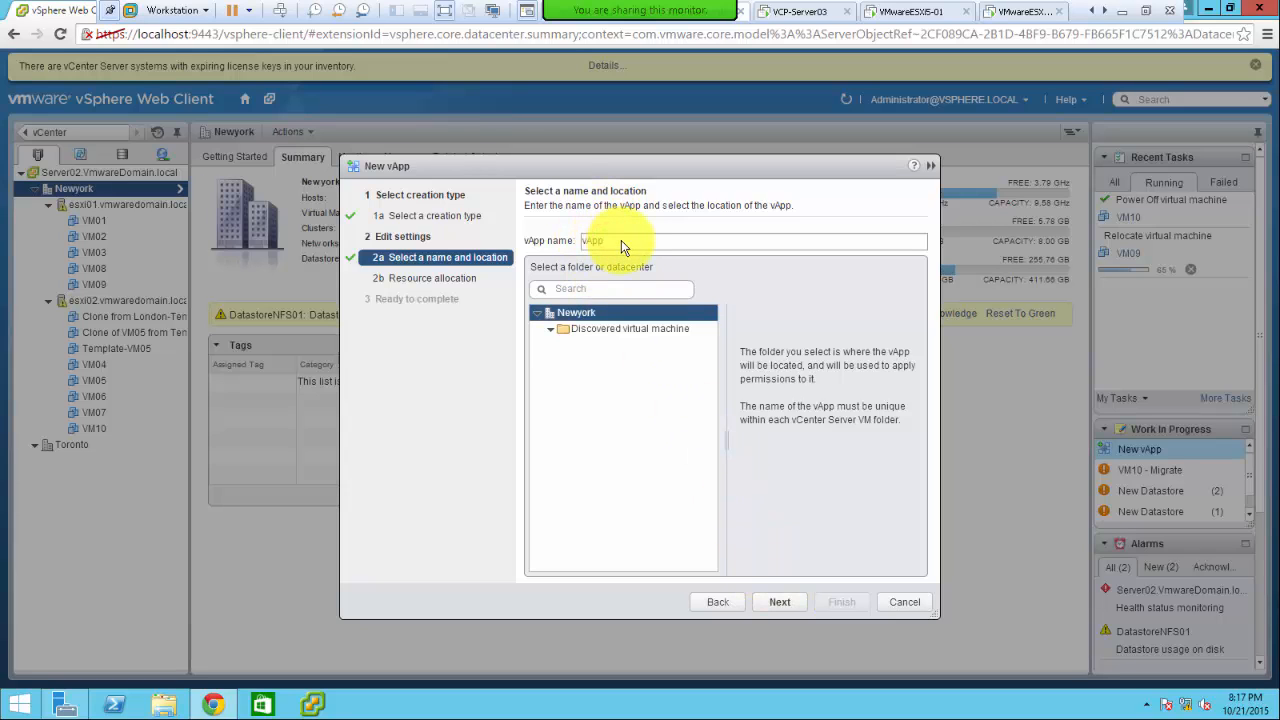
{"action": "left_click", "coordinate": [621, 241]}
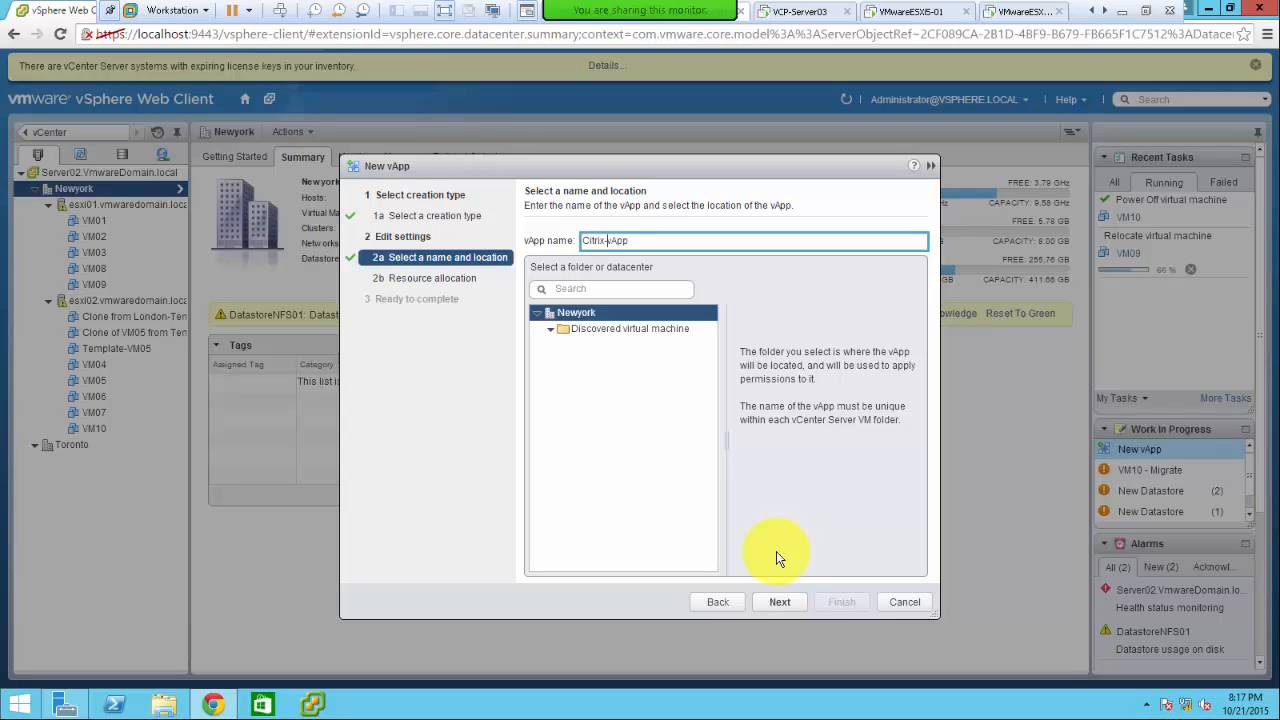
{"action": "left_click", "coordinate": [780, 604]}
{"action": "left_click", "coordinate": [778, 602]}
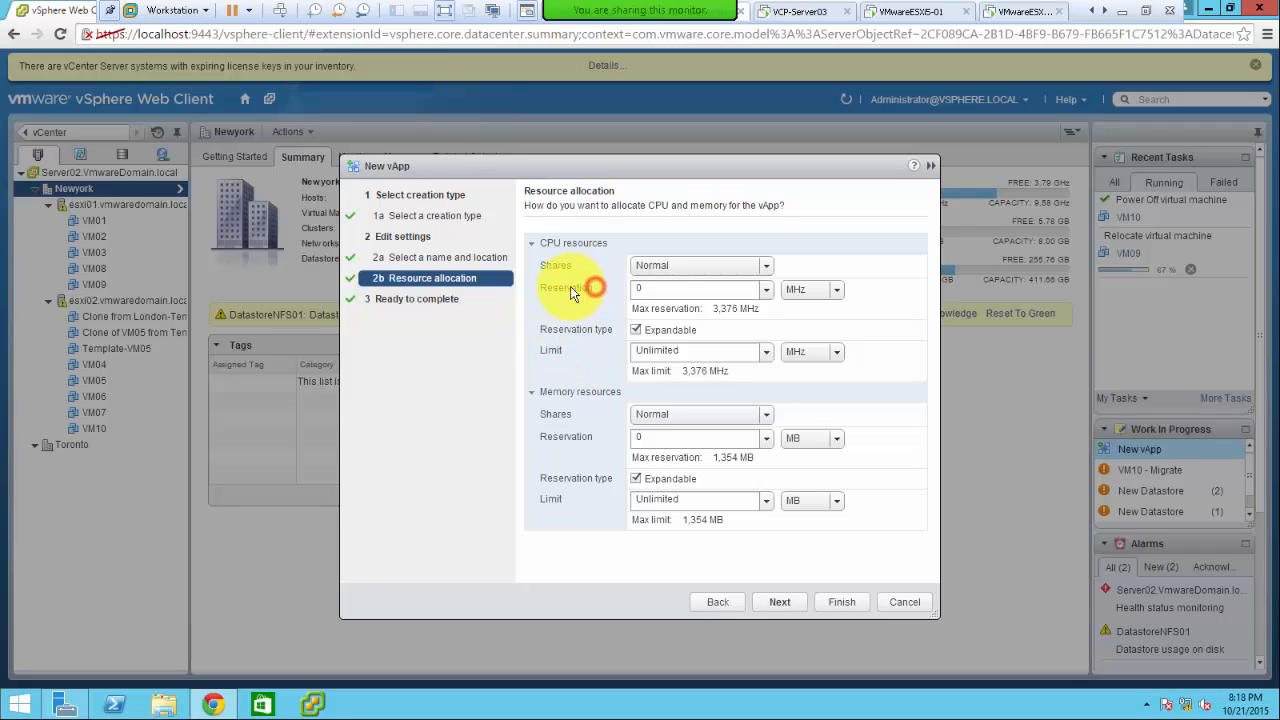
- Look through the CPU Limit options and leave the CPU limit at Unlimited
{"action": "double_click", "coordinate": [537, 297]}
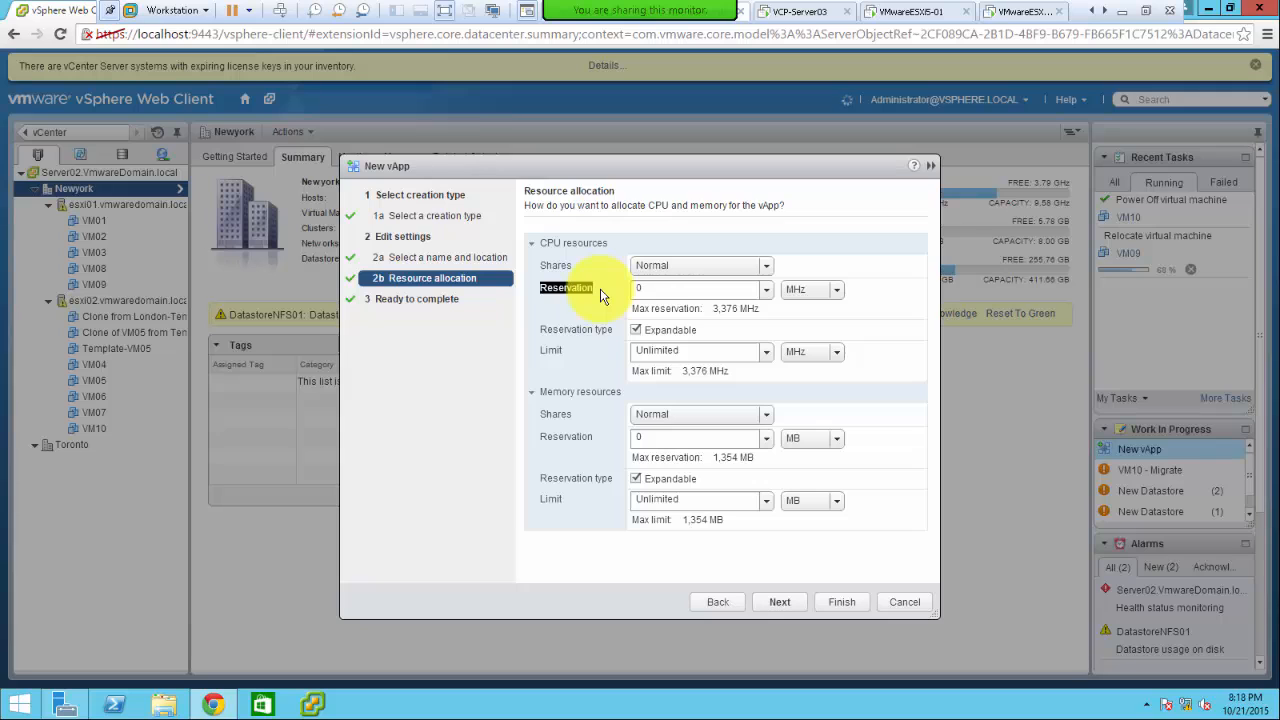
{"action": "left_click", "coordinate": [572, 353]}
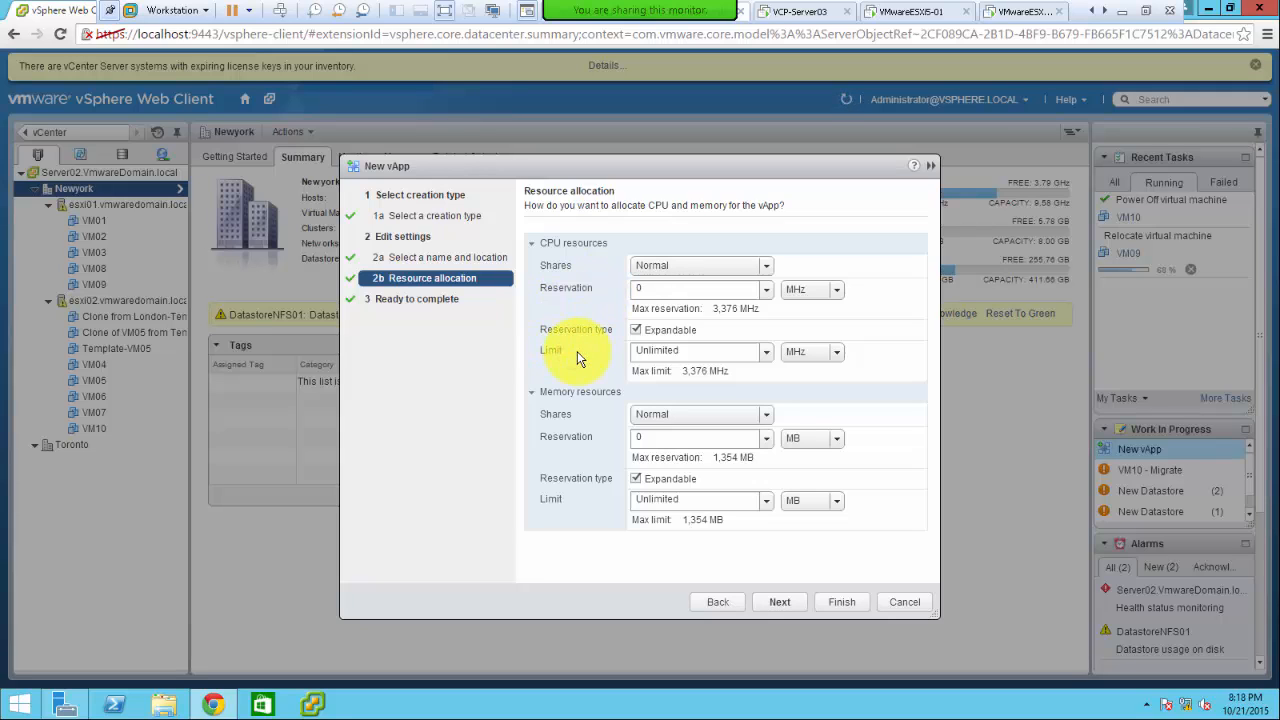
{"action": "left_click_drag", "start_coordinate": [579, 357], "coordinate": [536, 356]}
{"action": "left_click", "coordinate": [767, 358]}
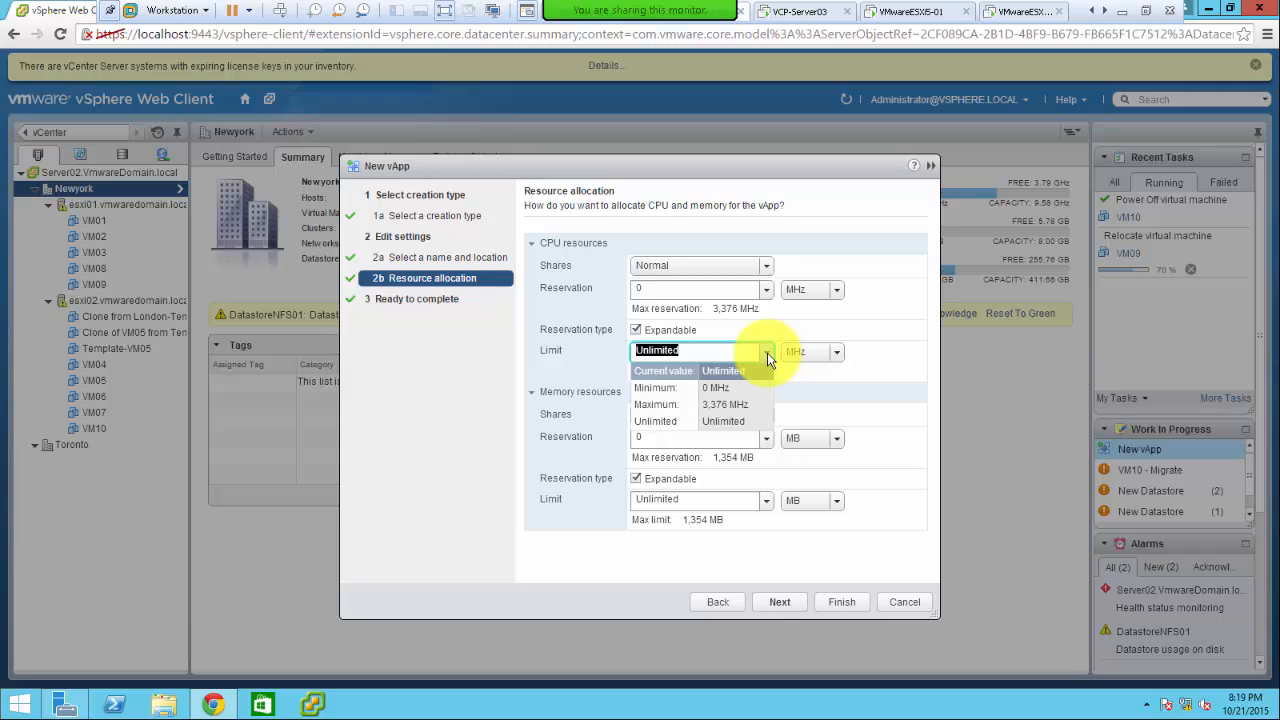
{"action": "left_click", "coordinate": [767, 358]}
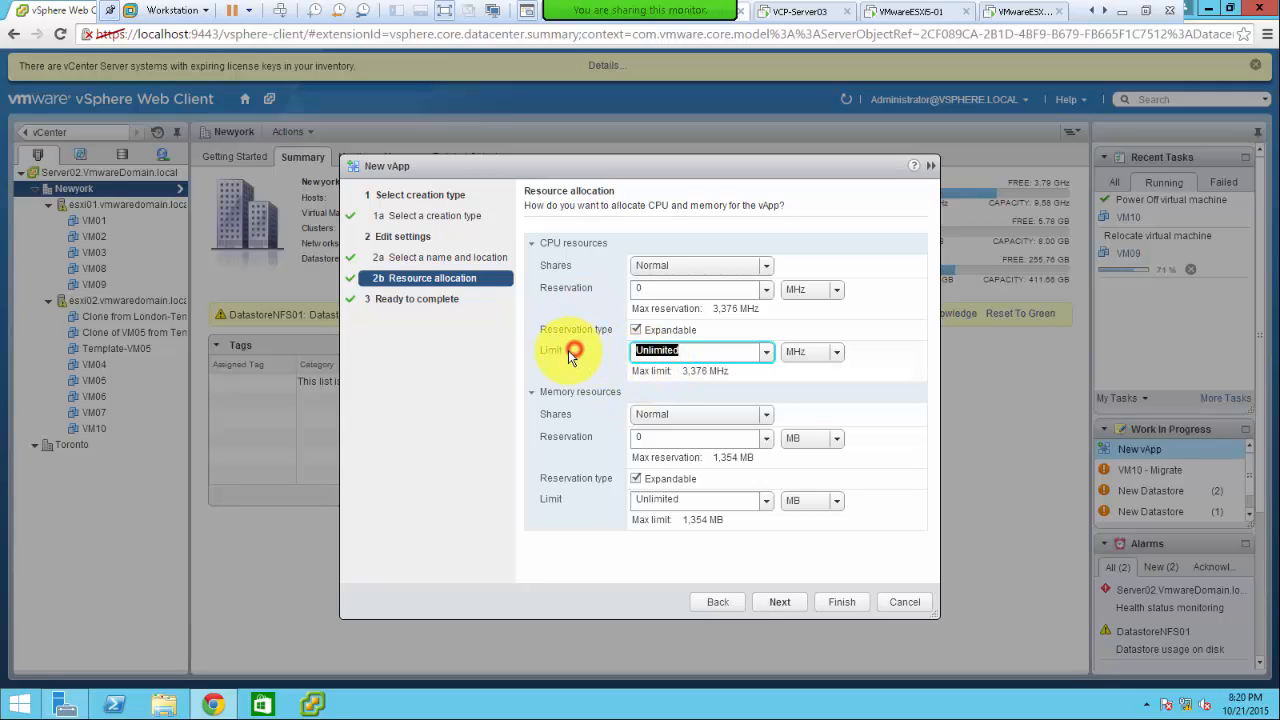
- Leave the CPU reservation at 0 and the CPU limit at Unlimited
{"action": "left_click_drag", "start_coordinate": [536, 352], "coordinate": [575, 360]}
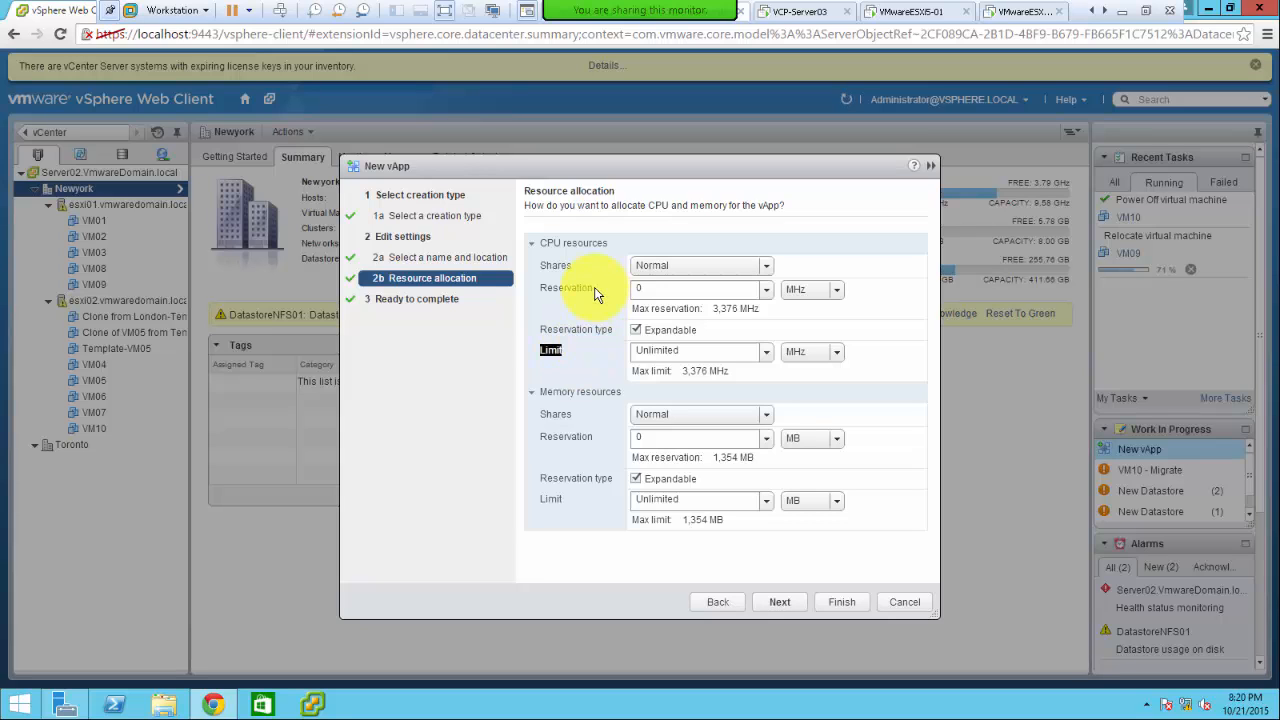
{"action": "left_click_drag", "start_coordinate": [597, 289], "coordinate": [536, 290]}
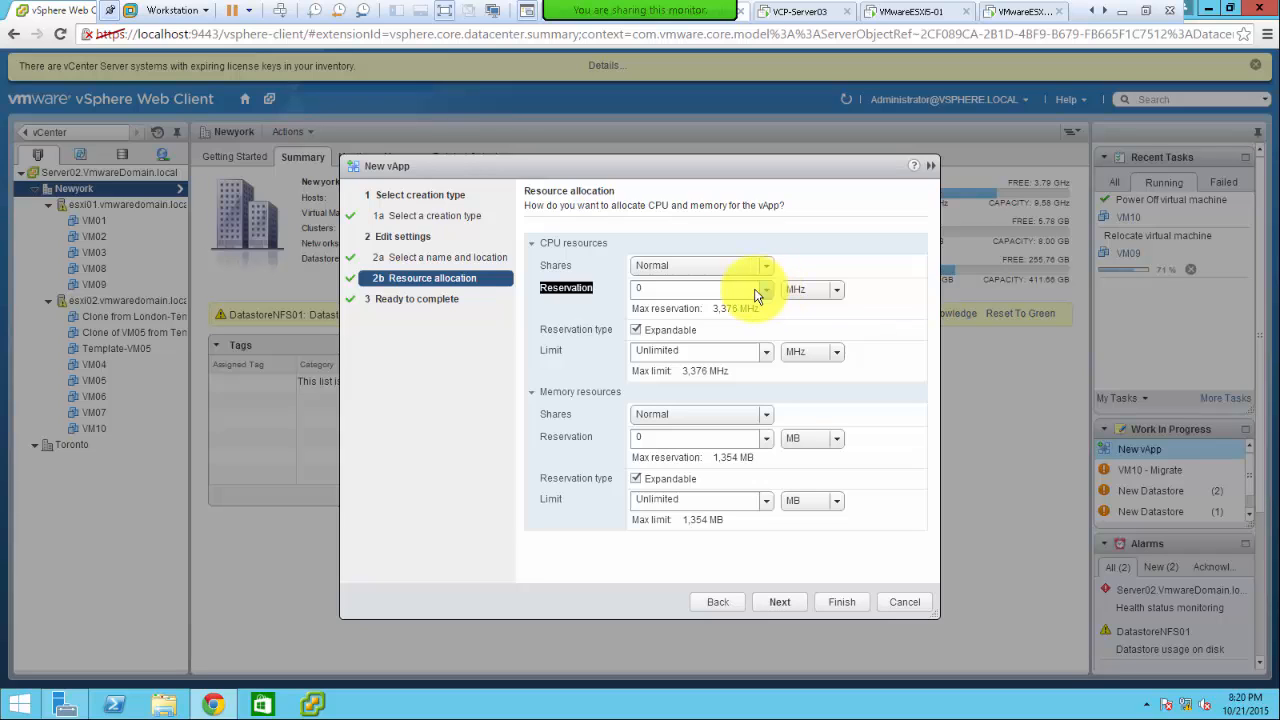
{"action": "left_click", "coordinate": [598, 292]}
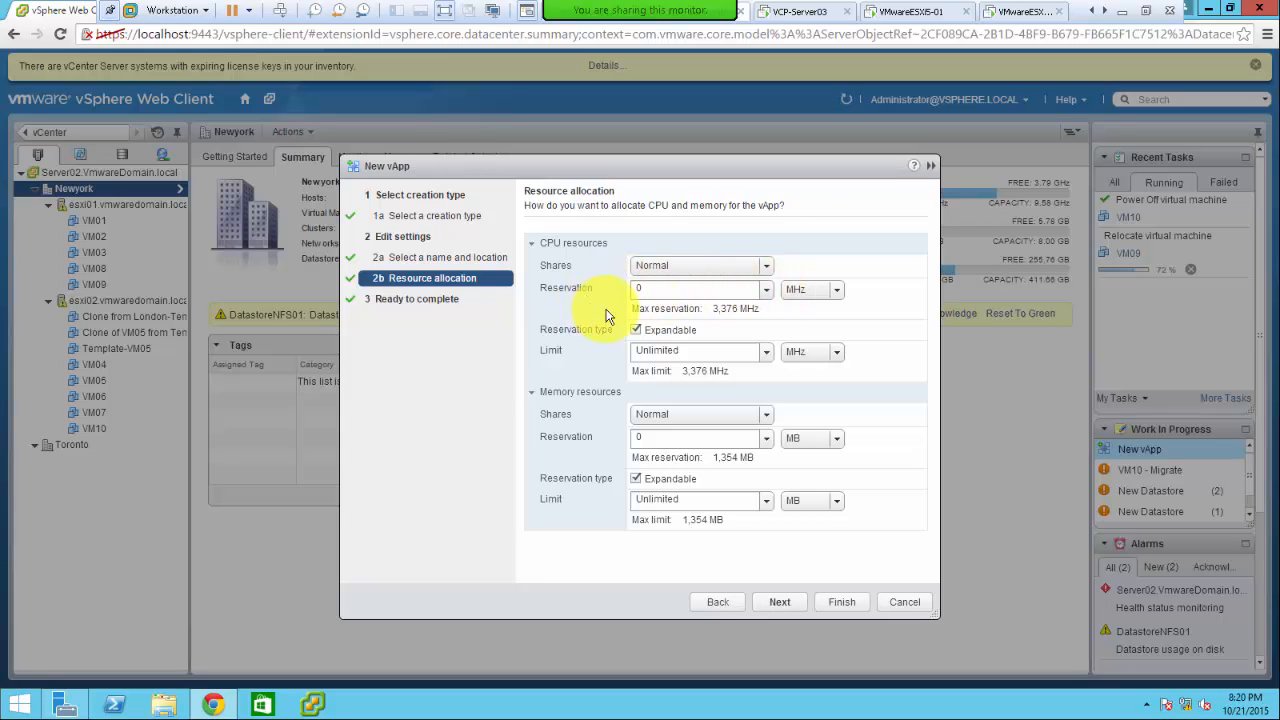
{"action": "left_click_drag", "start_coordinate": [594, 290], "coordinate": [536, 288]}
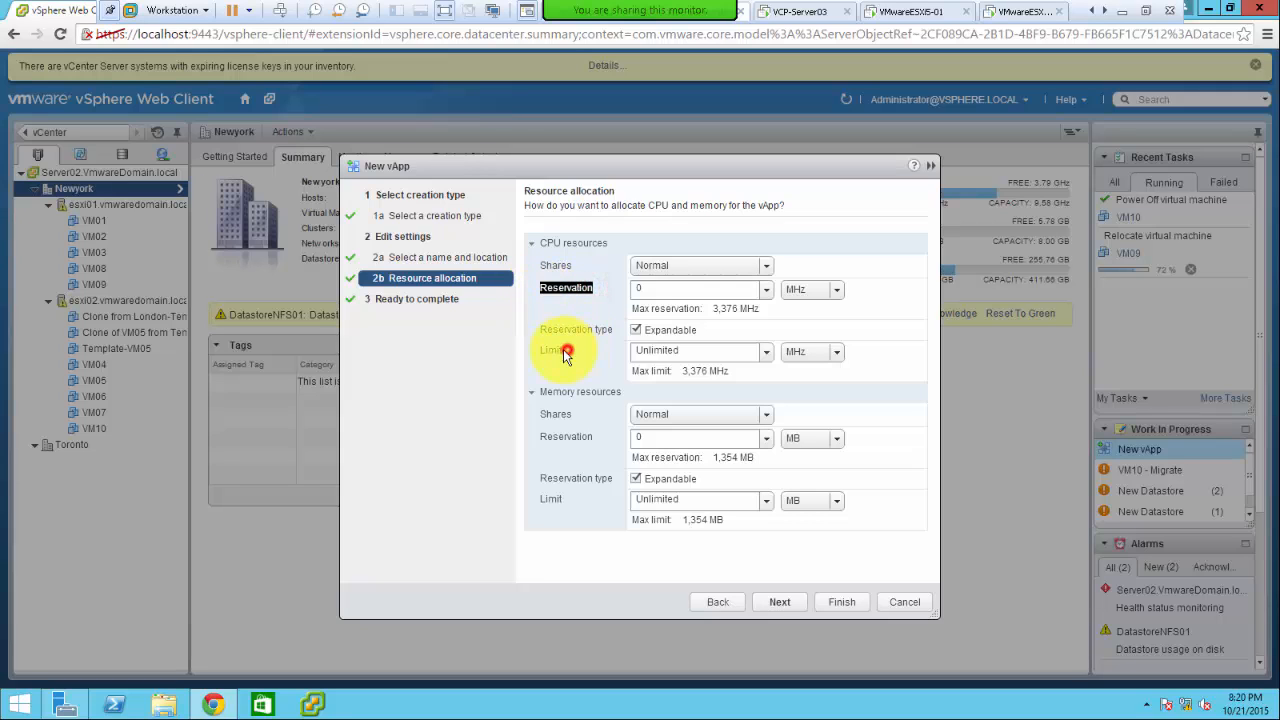
{"action": "left_click_drag", "start_coordinate": [563, 351], "coordinate": [527, 358]}
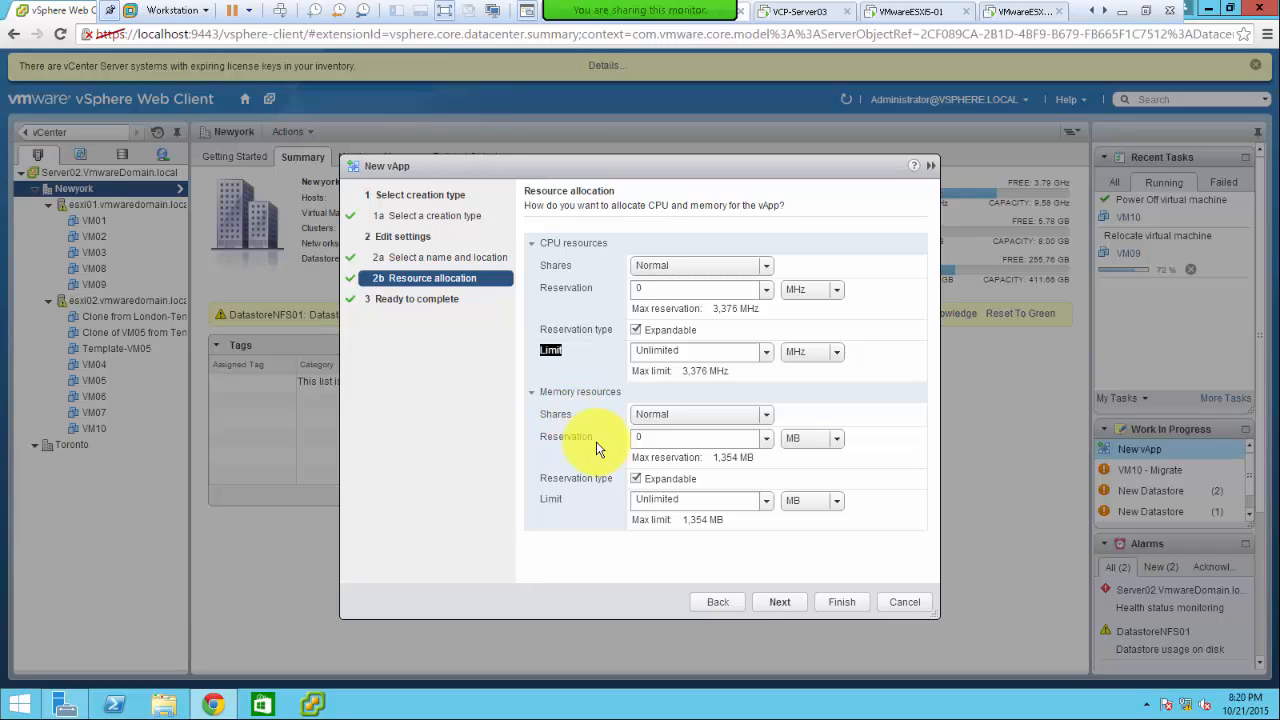
- Keep the memory reservation at 0 with Expandable checked and the memory limit Unlimited
{"action": "left_click_drag", "start_coordinate": [540, 435], "coordinate": [622, 460]}
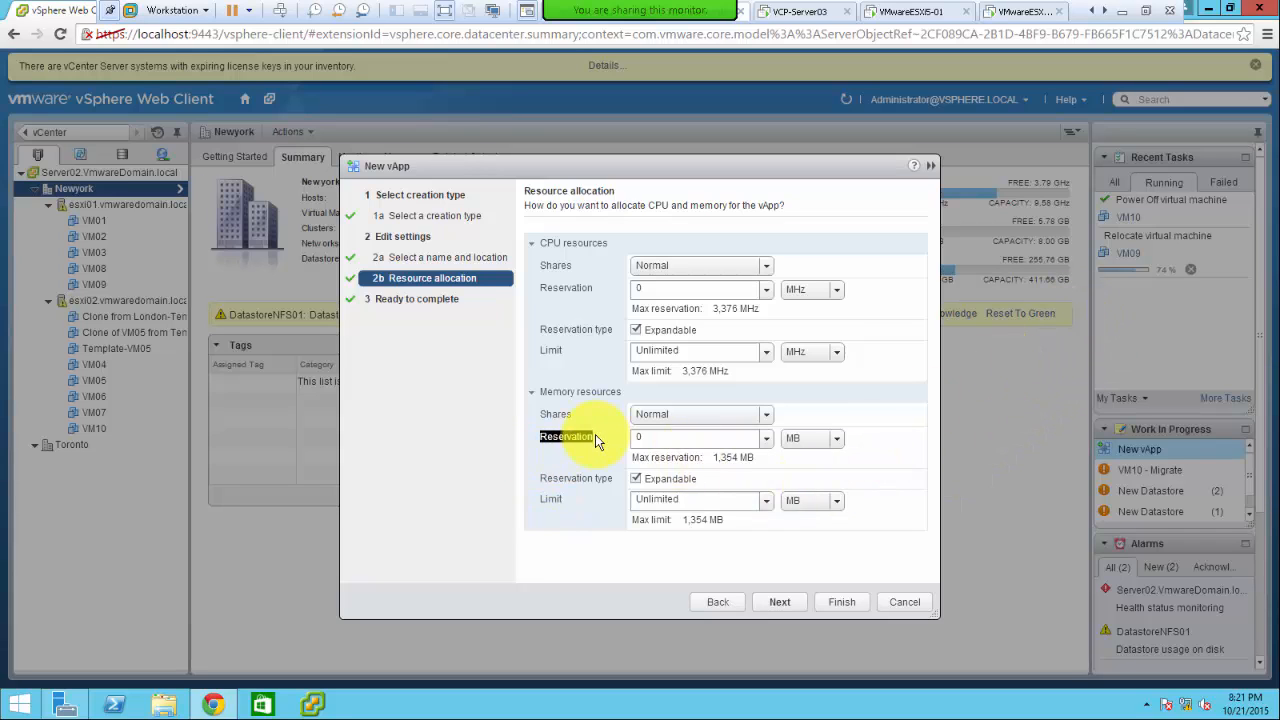
{"action": "left_click", "coordinate": [655, 437]}
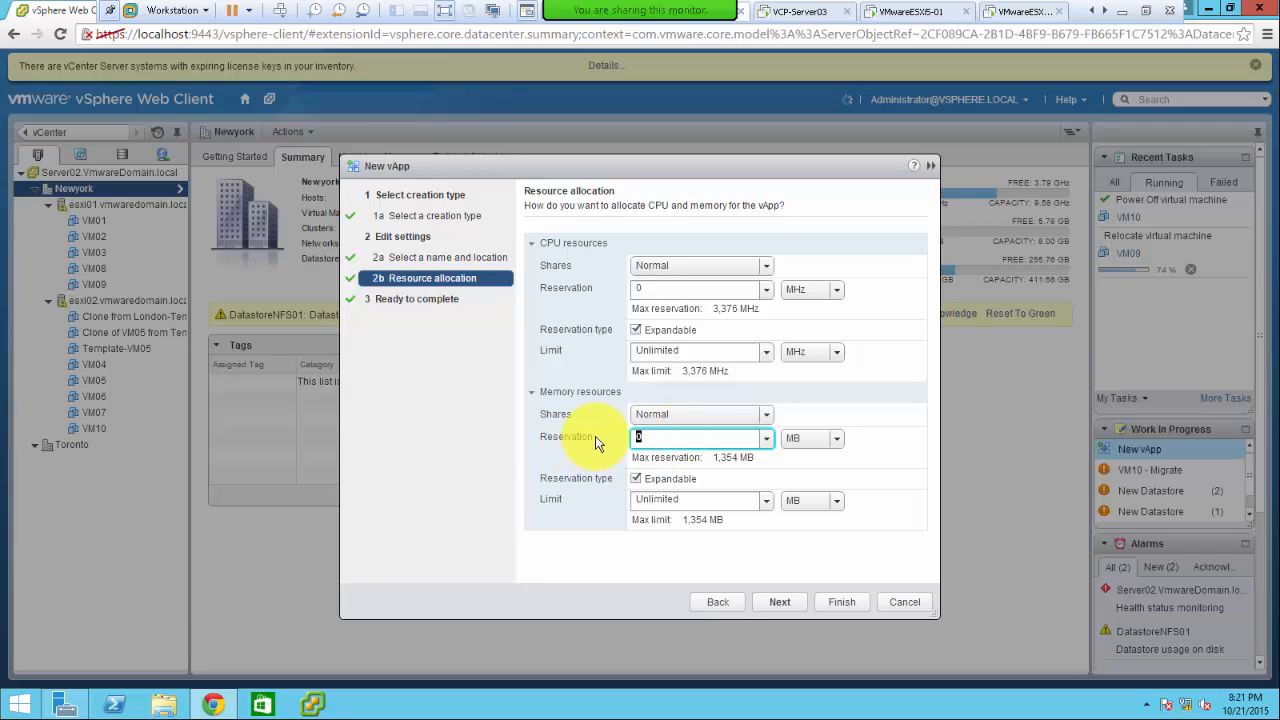
{"action": "left_click_drag", "start_coordinate": [531, 435], "coordinate": [593, 447]}
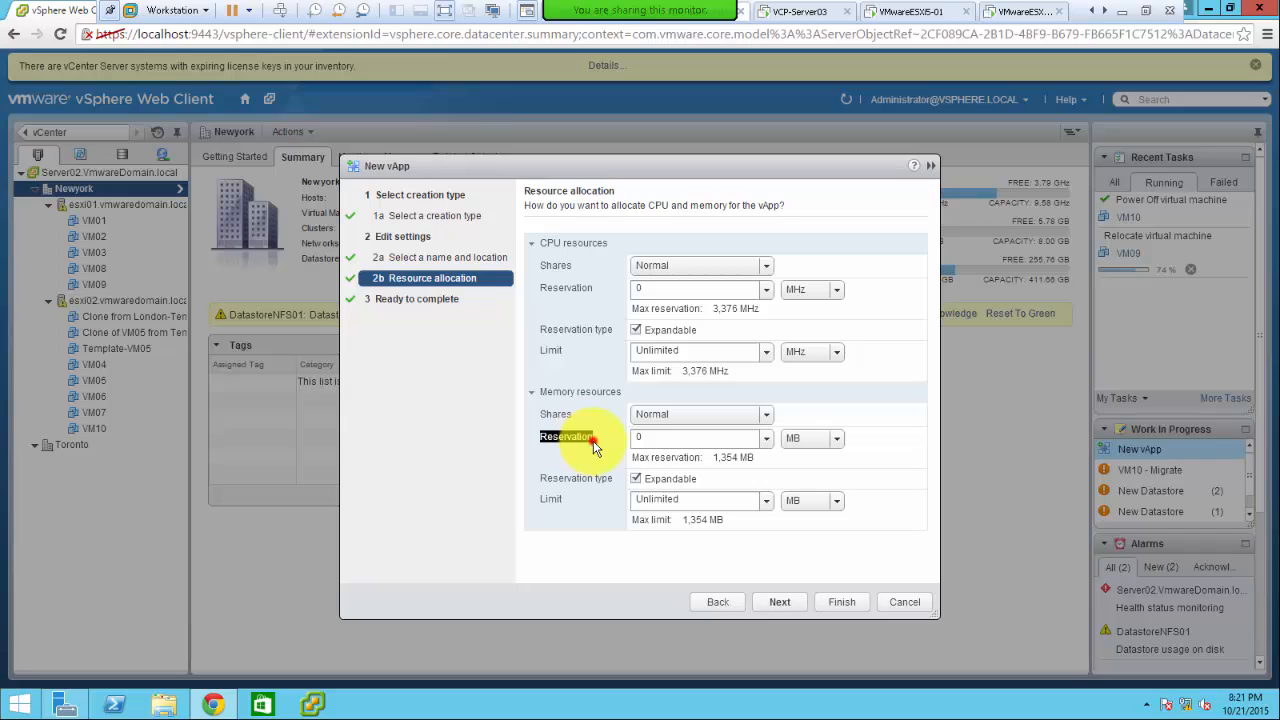
{"action": "left_click", "coordinate": [595, 447]}
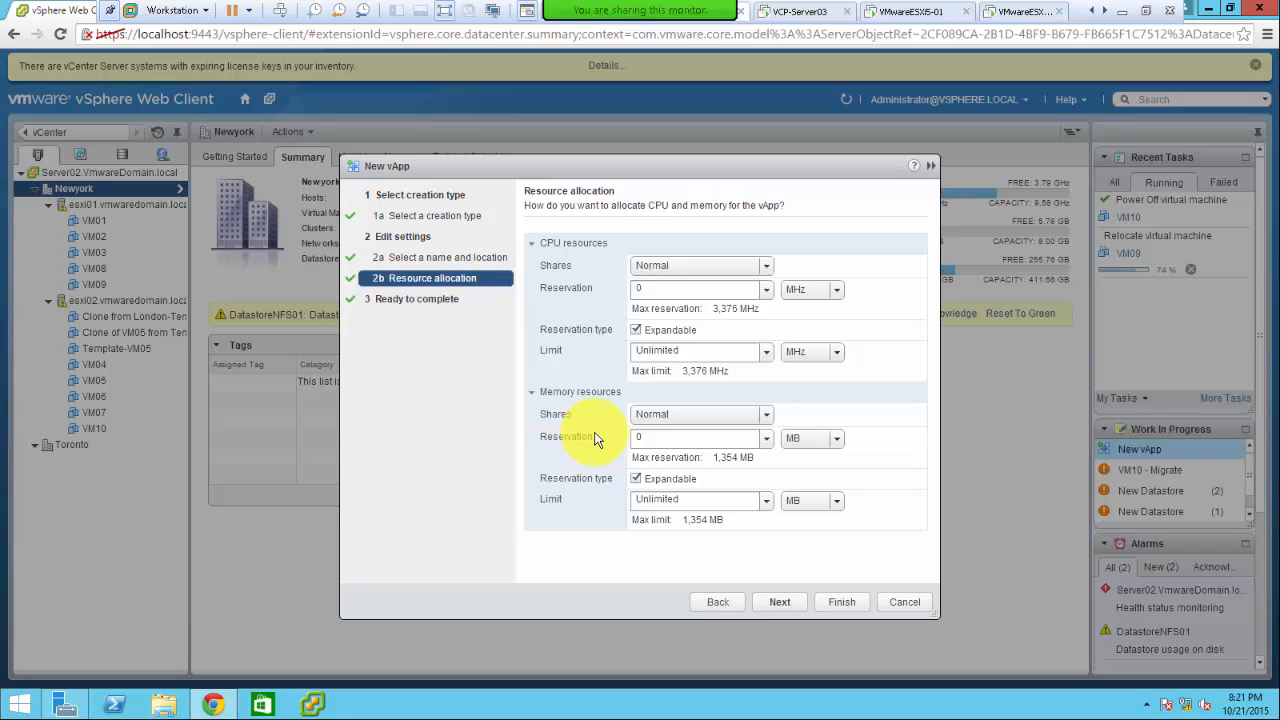
{"action": "left_click_drag", "start_coordinate": [595, 437], "coordinate": [533, 442]}
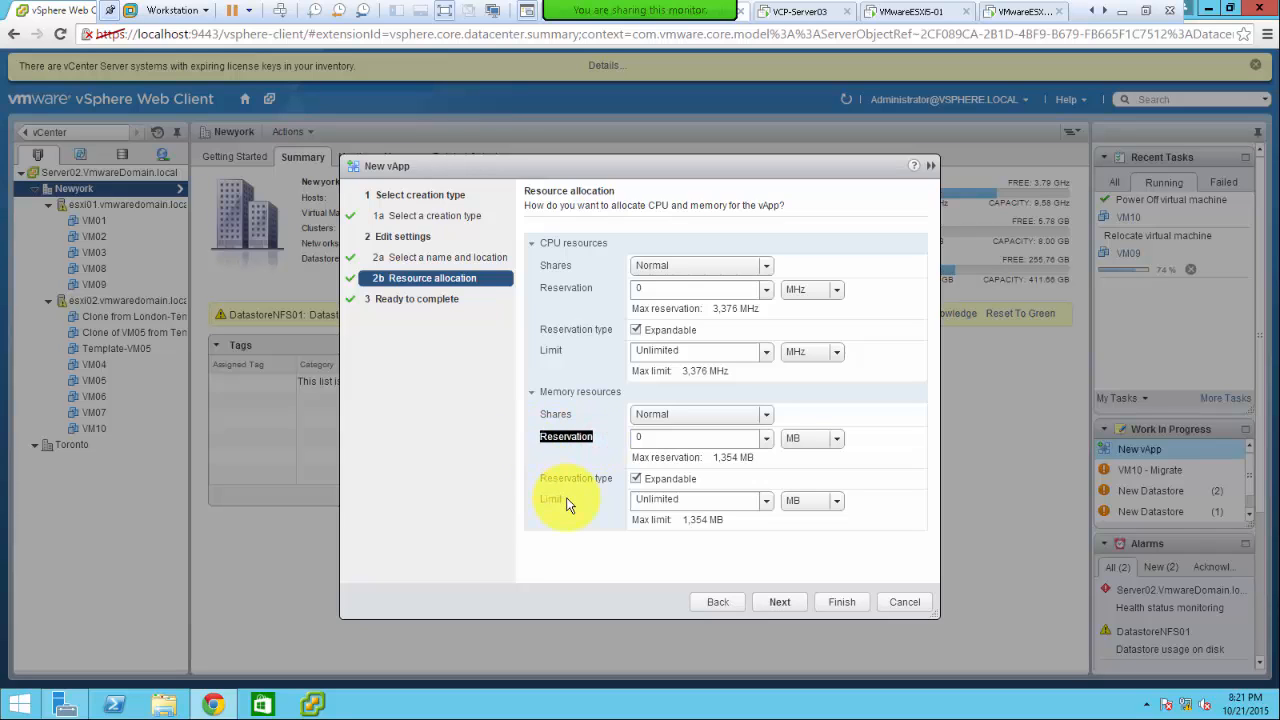
{"action": "left_click_drag", "start_coordinate": [531, 500], "coordinate": [600, 506]}
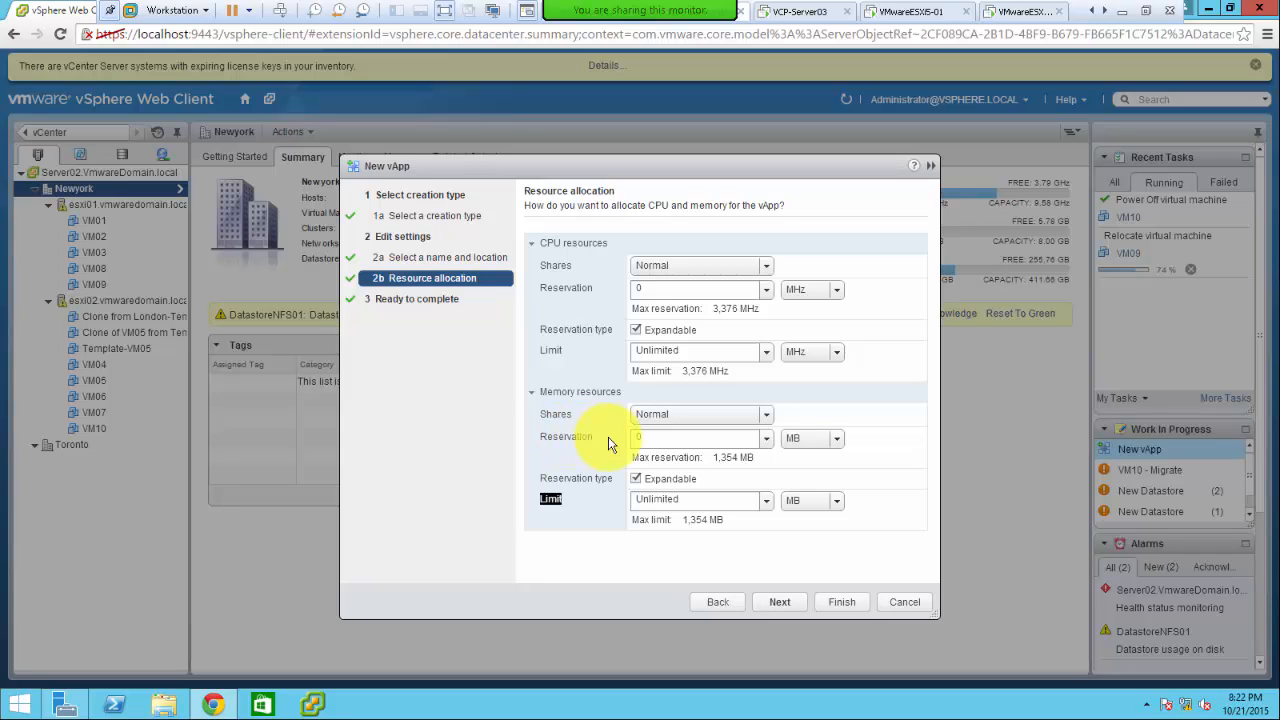
- Leave memory shares at Normal and recheck the CPU limit and reservation settings
{"action": "double_click", "coordinate": [556, 414]}
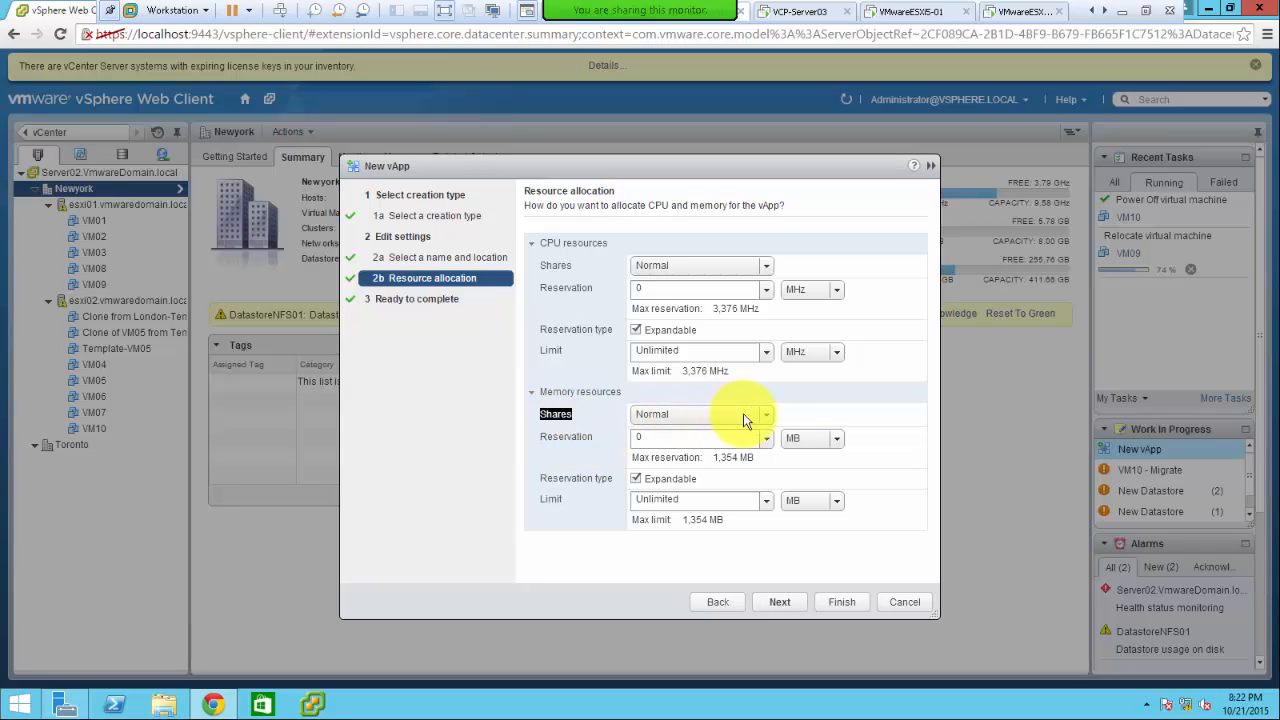
{"action": "left_click", "coordinate": [766, 414]}
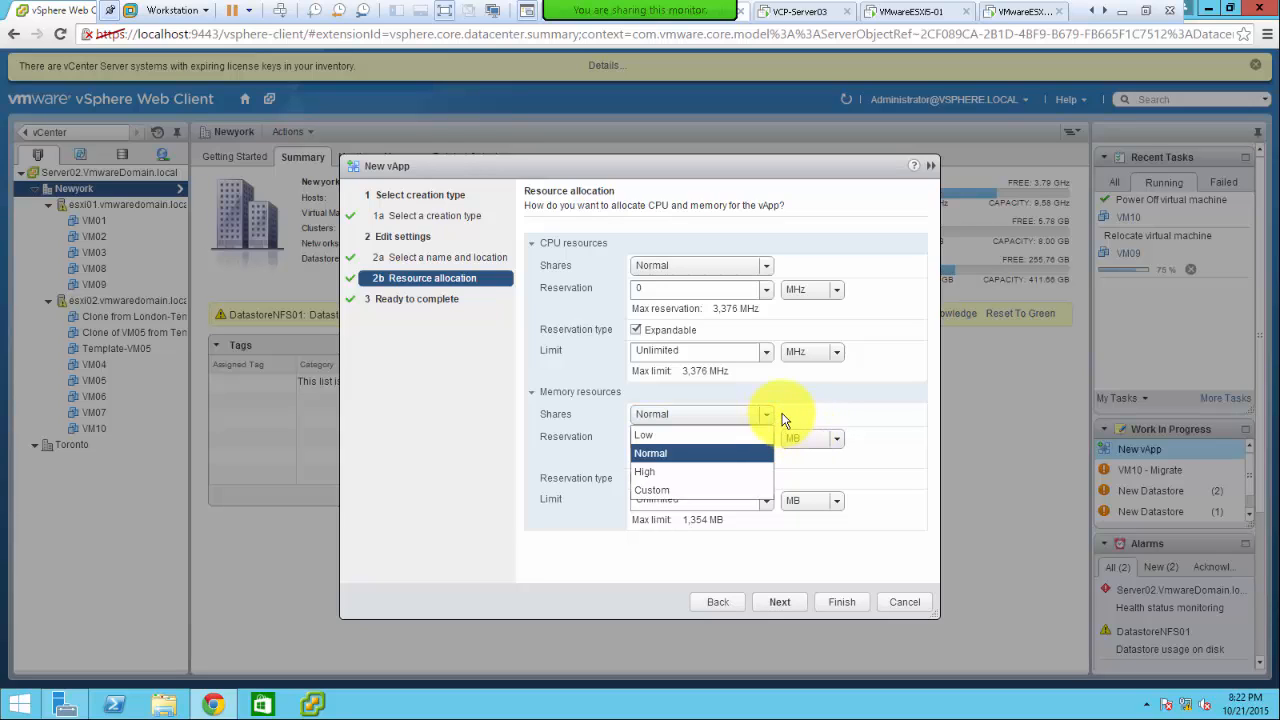
{"action": "left_click", "coordinate": [797, 412]}
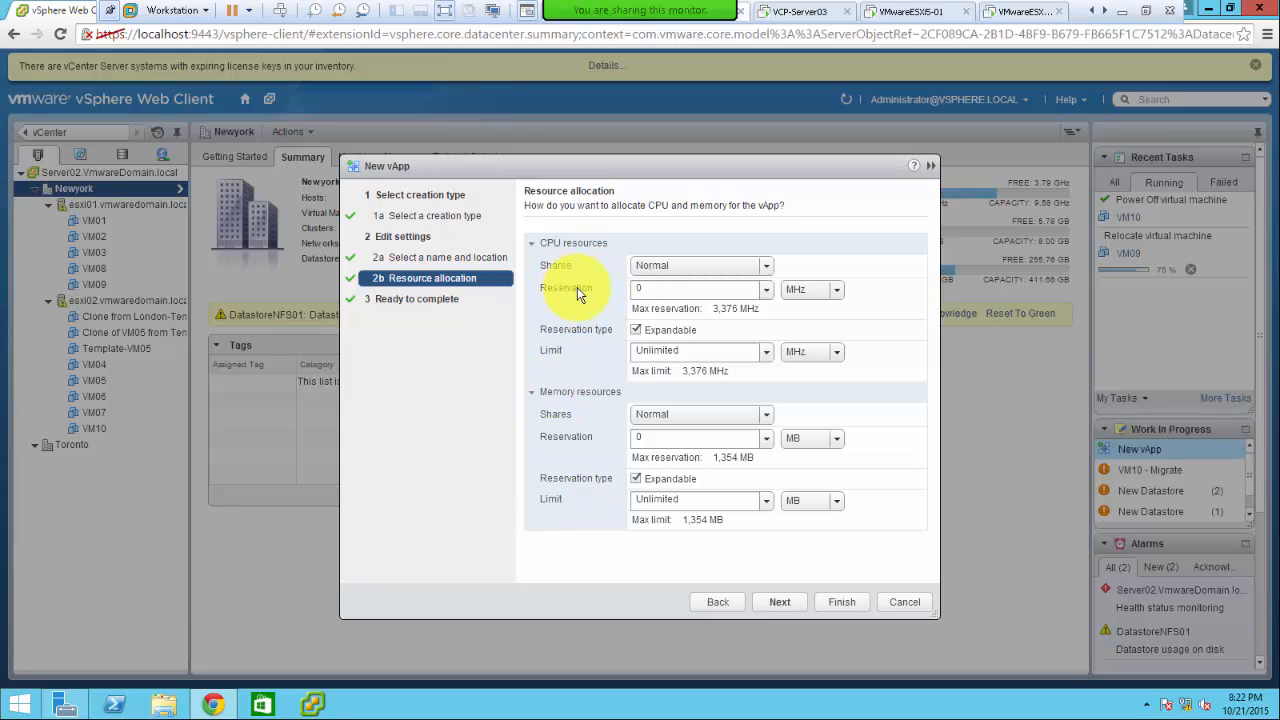
{"action": "left_click_drag", "start_coordinate": [567, 357], "coordinate": [538, 358]}
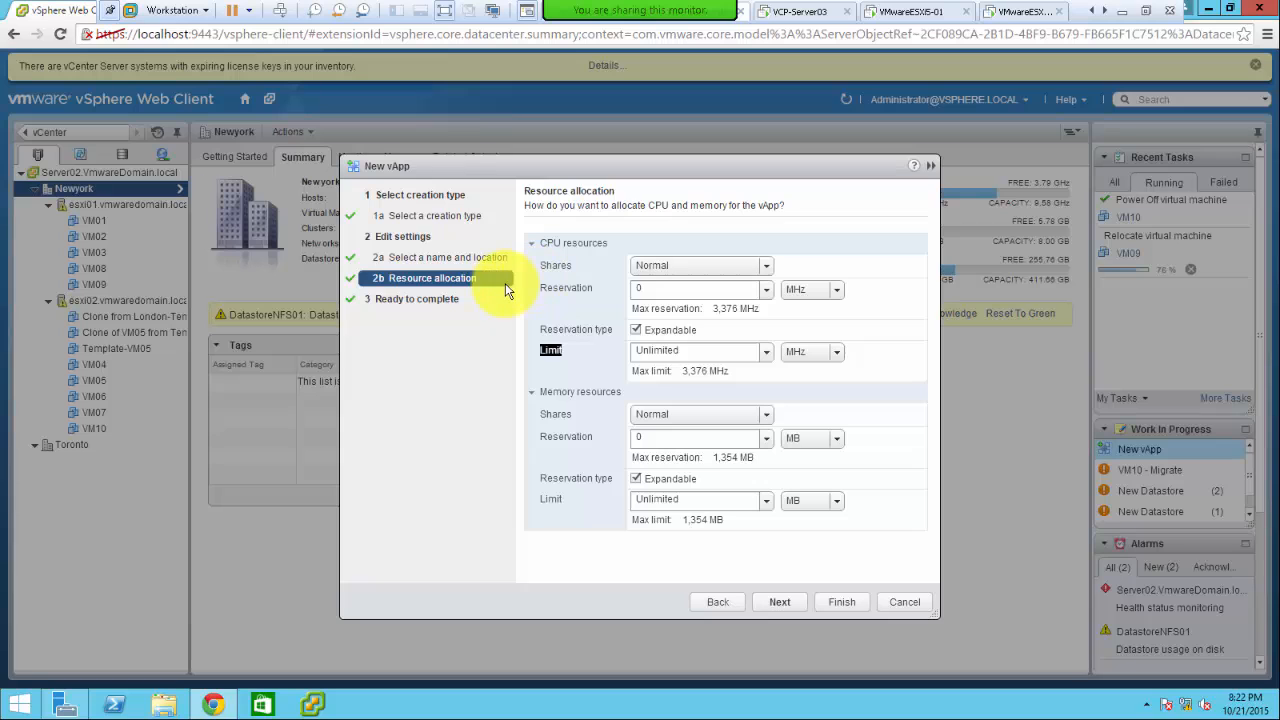
{"action": "left_click", "coordinate": [591, 288]}
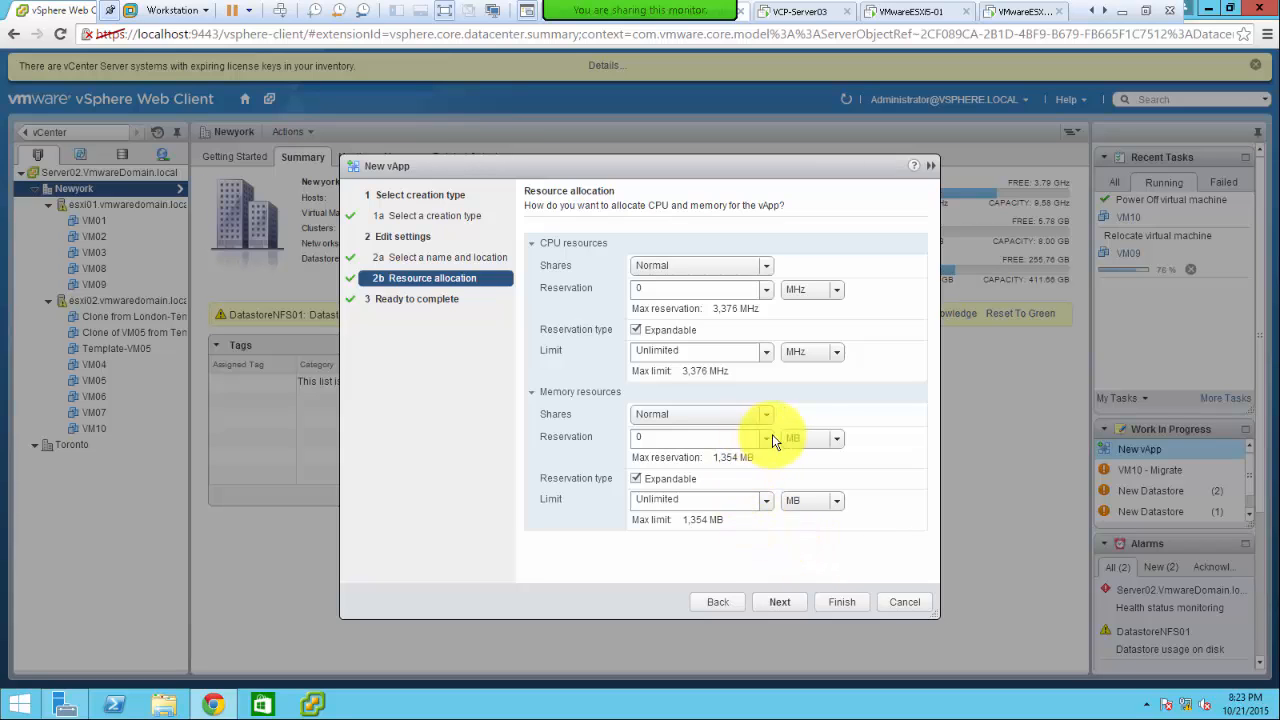
- Review the Ready to complete summary and finish creating Citrix-vApp
{"action": "left_click", "coordinate": [779, 602]}
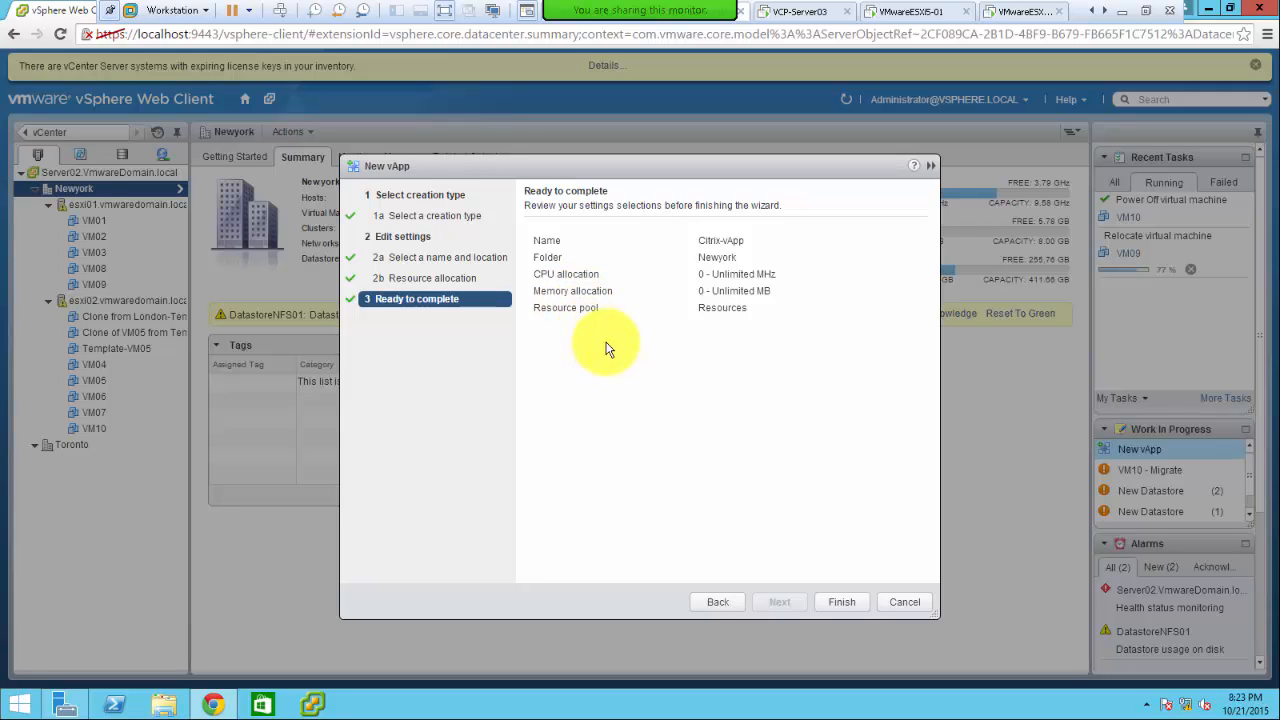
{"action": "left_click", "coordinate": [840, 603]}
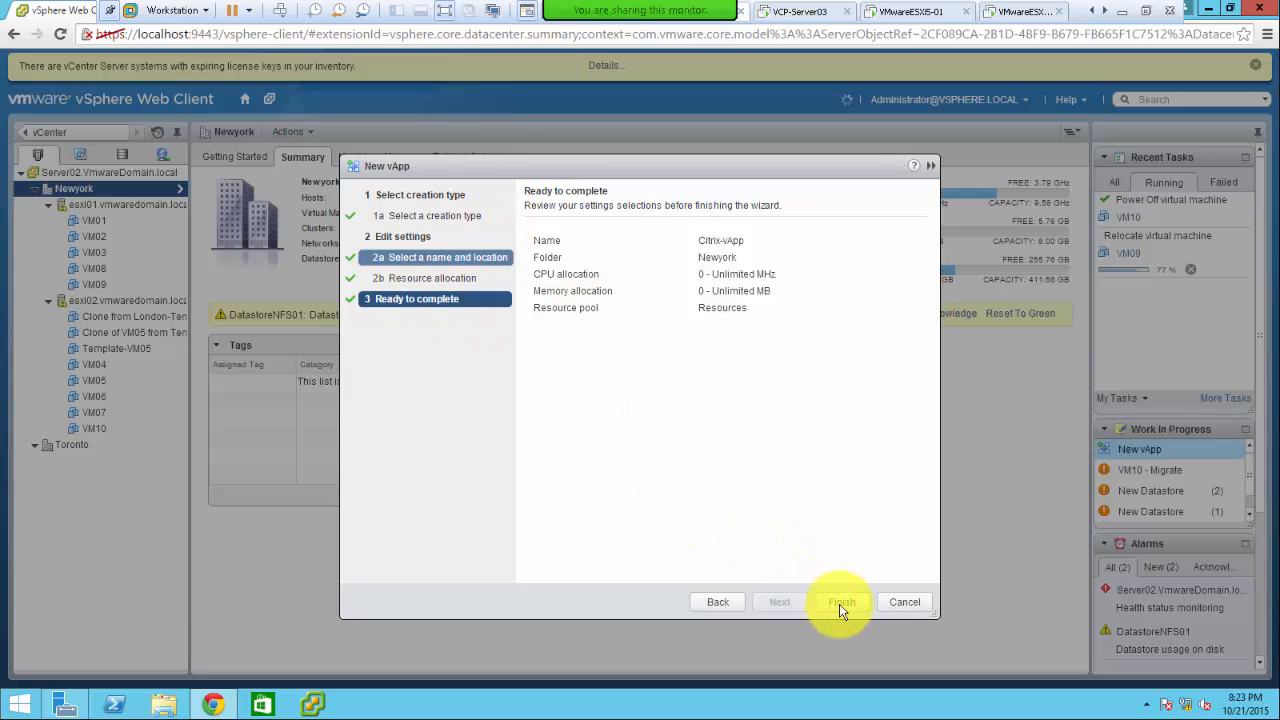
{"action": "left_click", "coordinate": [839, 604]}
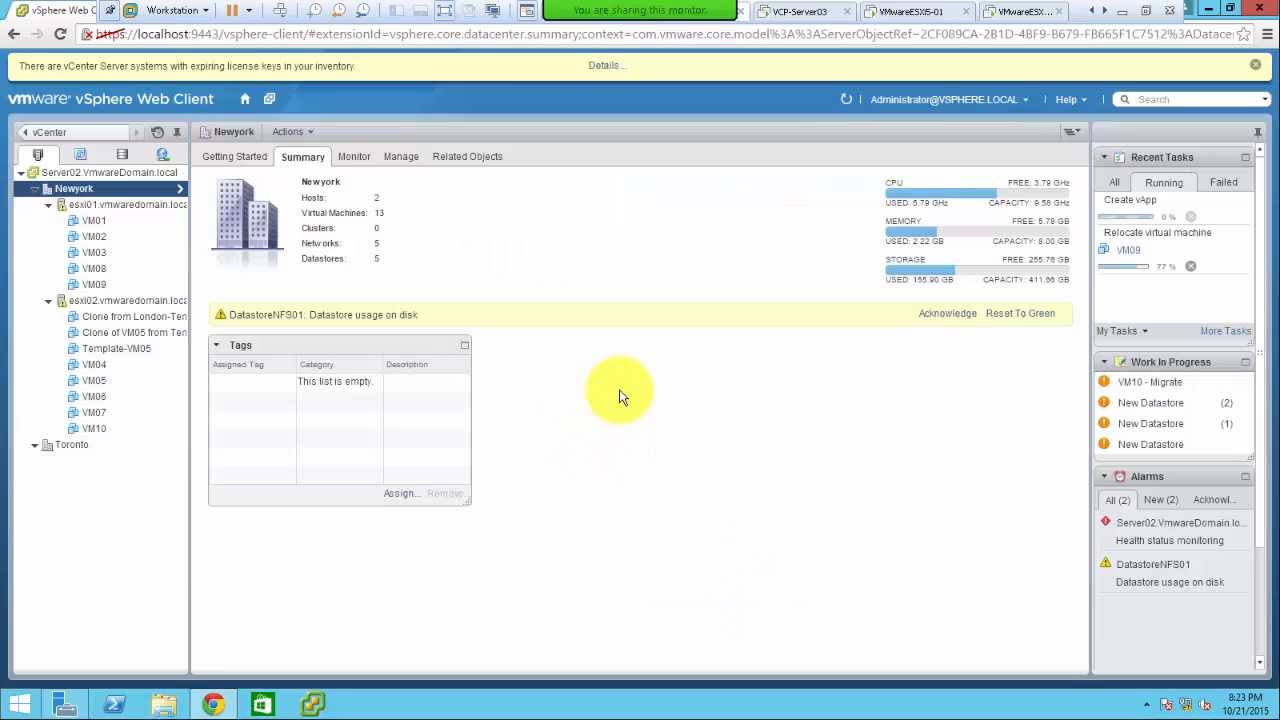
- Expand Citrix-vApp to confirm Clone from London-Template is inside, then select Clone of VM05 from Template
{"action": "left_click", "coordinate": [121, 332]}
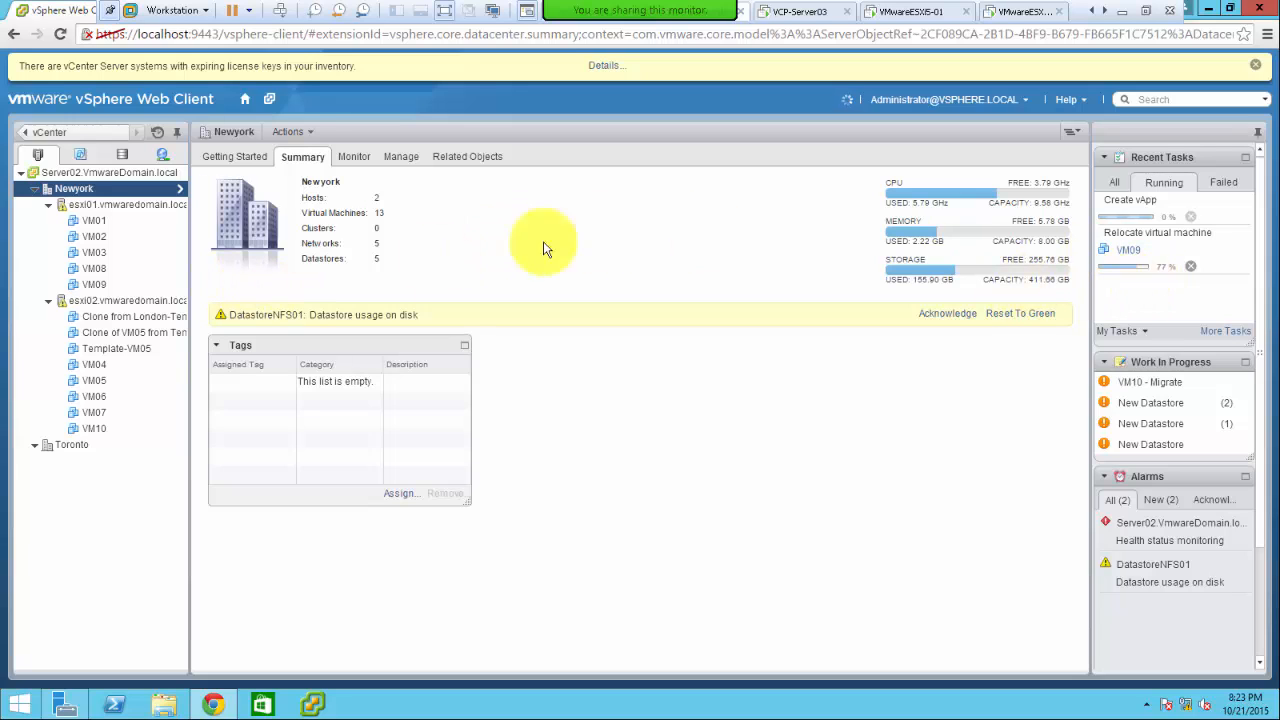
{"action": "left_click", "coordinate": [95, 362]}
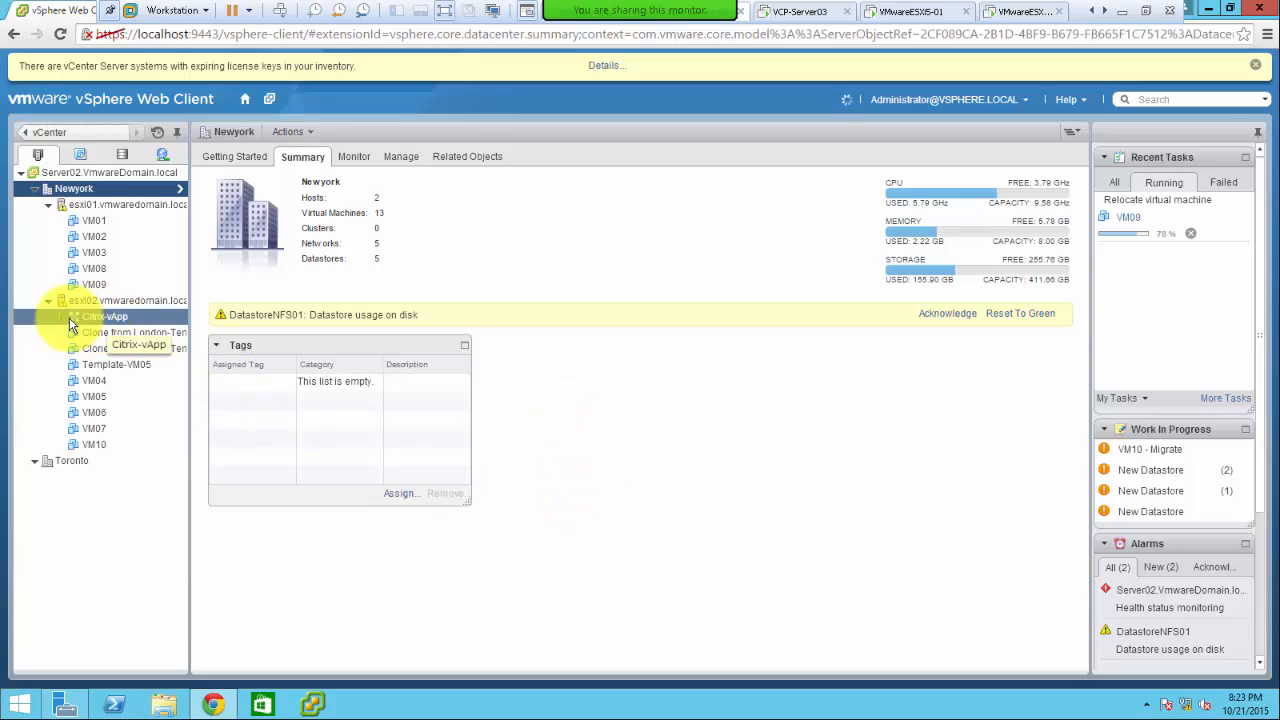
{"action": "left_click", "coordinate": [62, 318]}
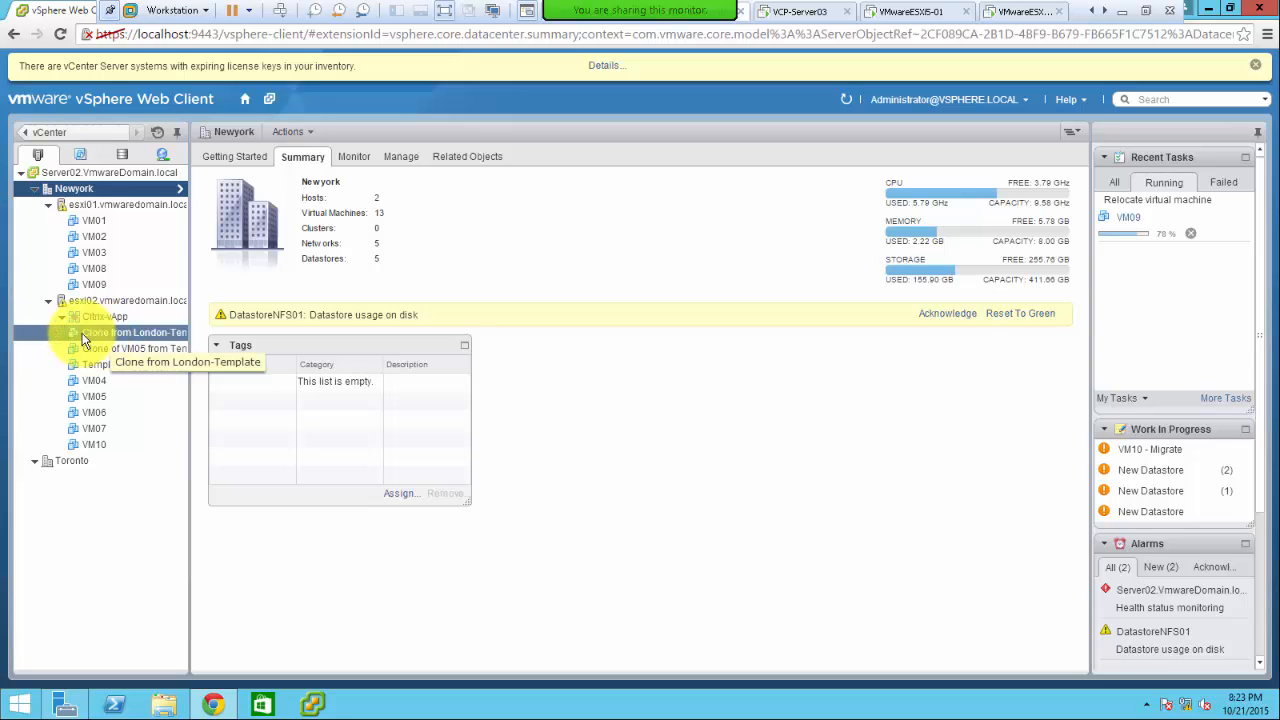
{"action": "left_click", "coordinate": [101, 338]}
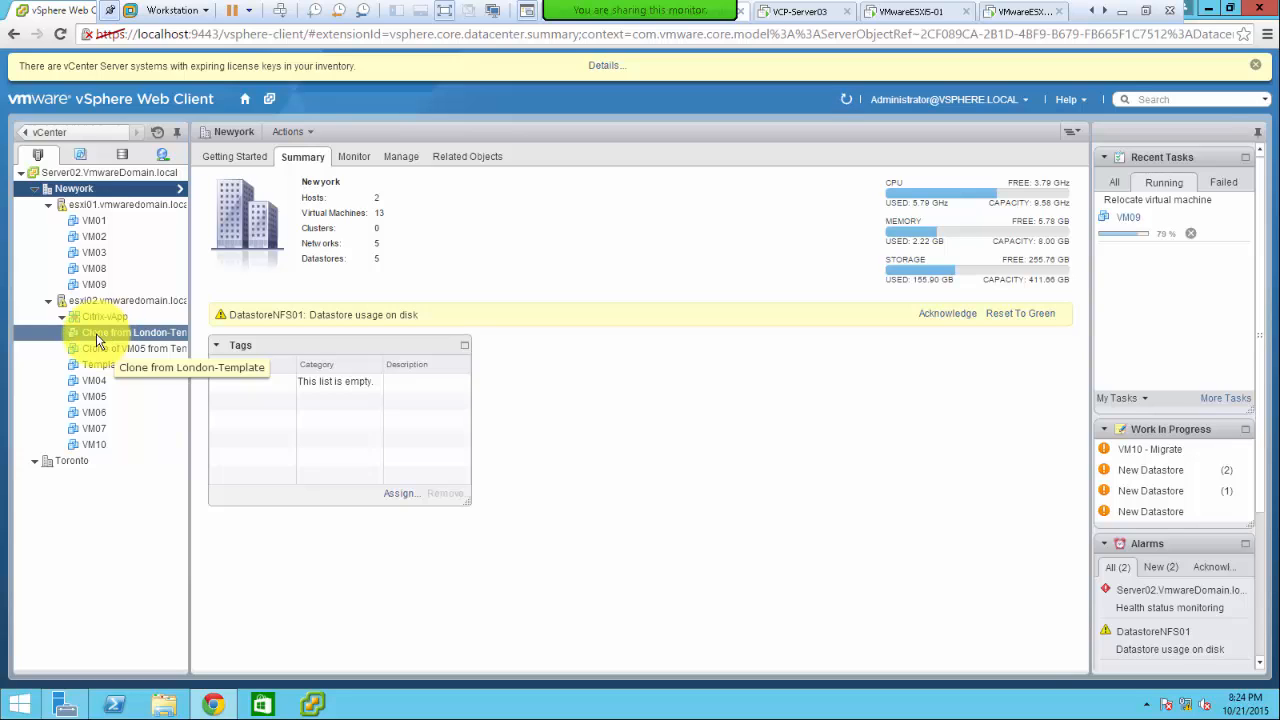
{"action": "left_click", "coordinate": [97, 334]}
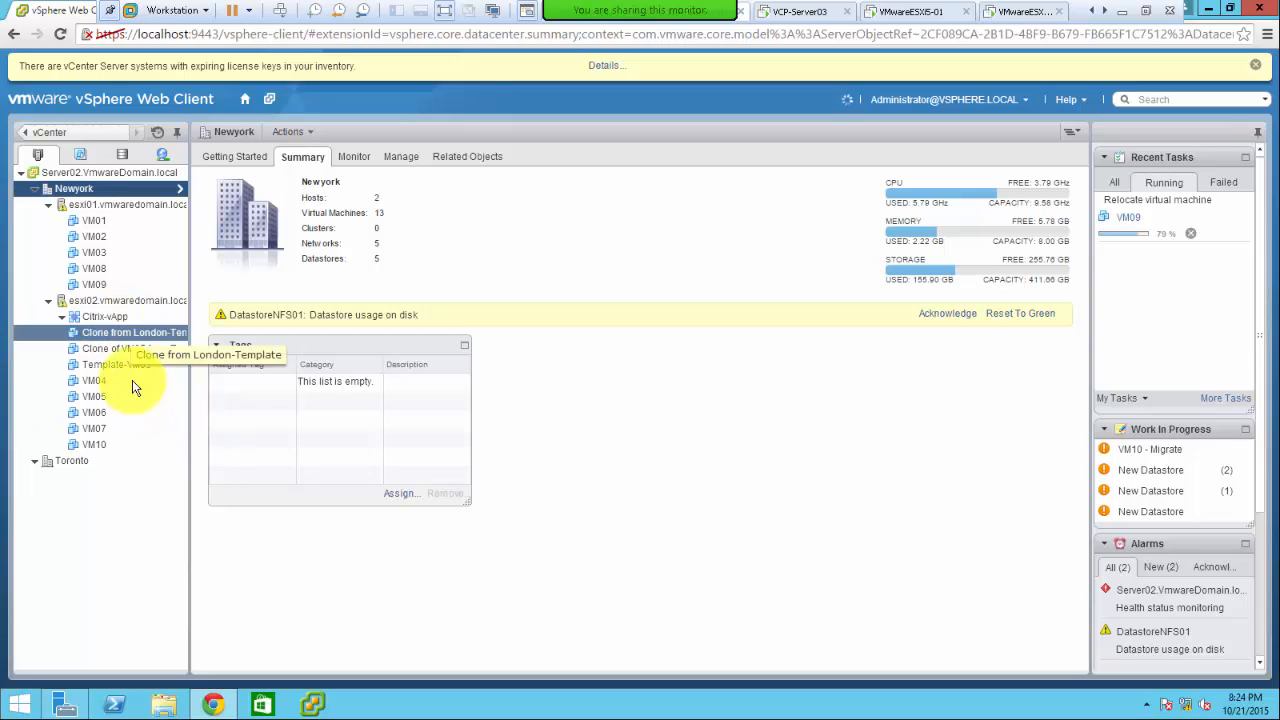
{"action": "left_click", "coordinate": [99, 350]}
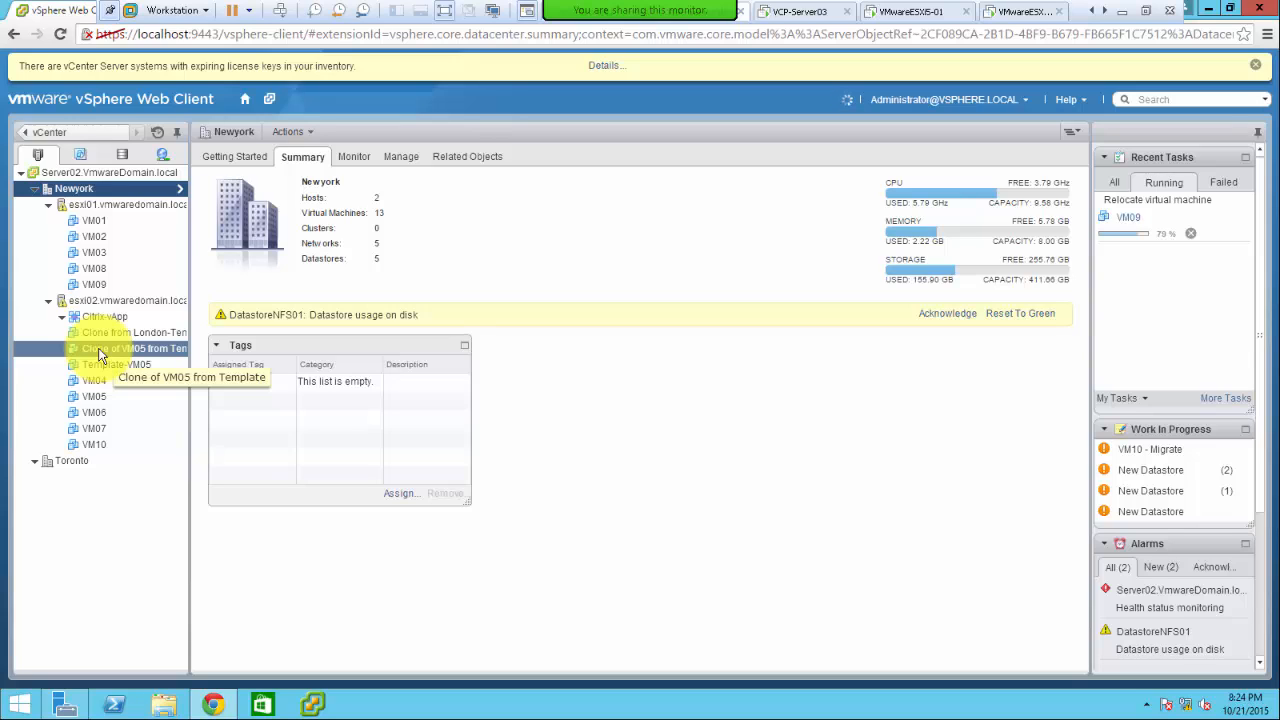
{"action": "right_click", "coordinate": [100, 353]}
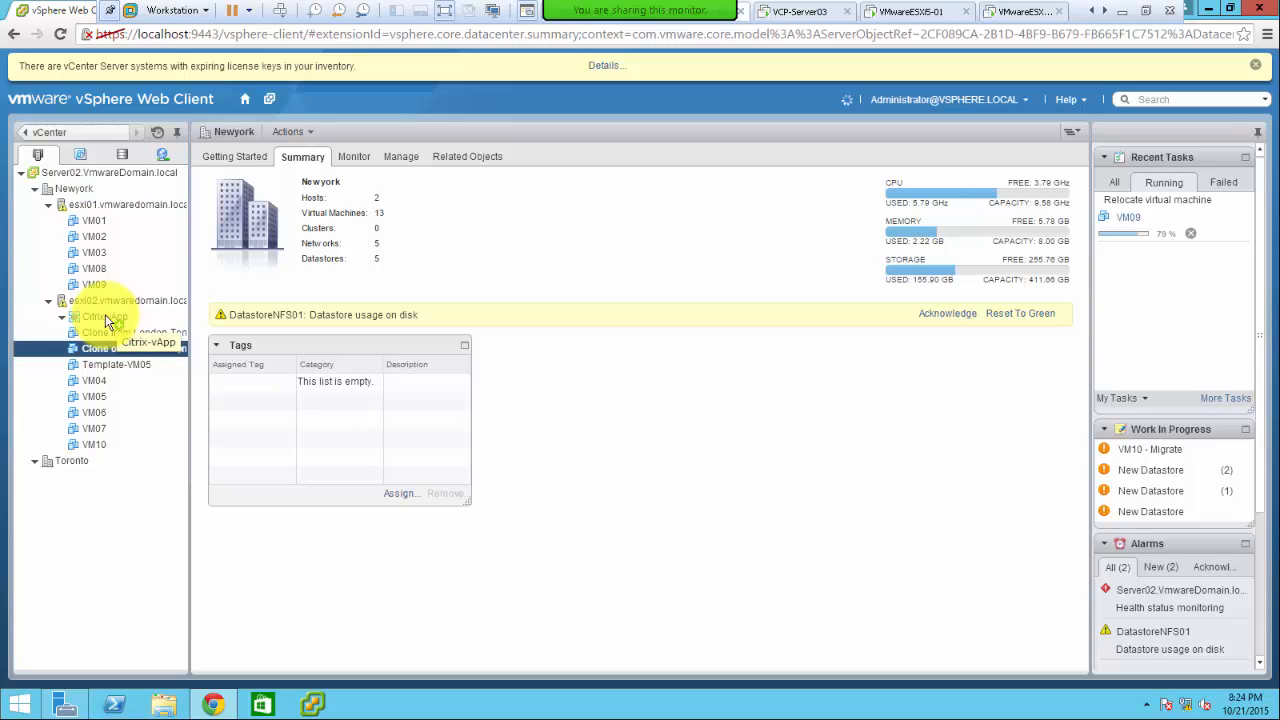
- Try dragging VM07 into Citrix-vApp, then view its Summary showing Normal health and Stopped state
{"action": "left_click", "coordinate": [105, 316]}
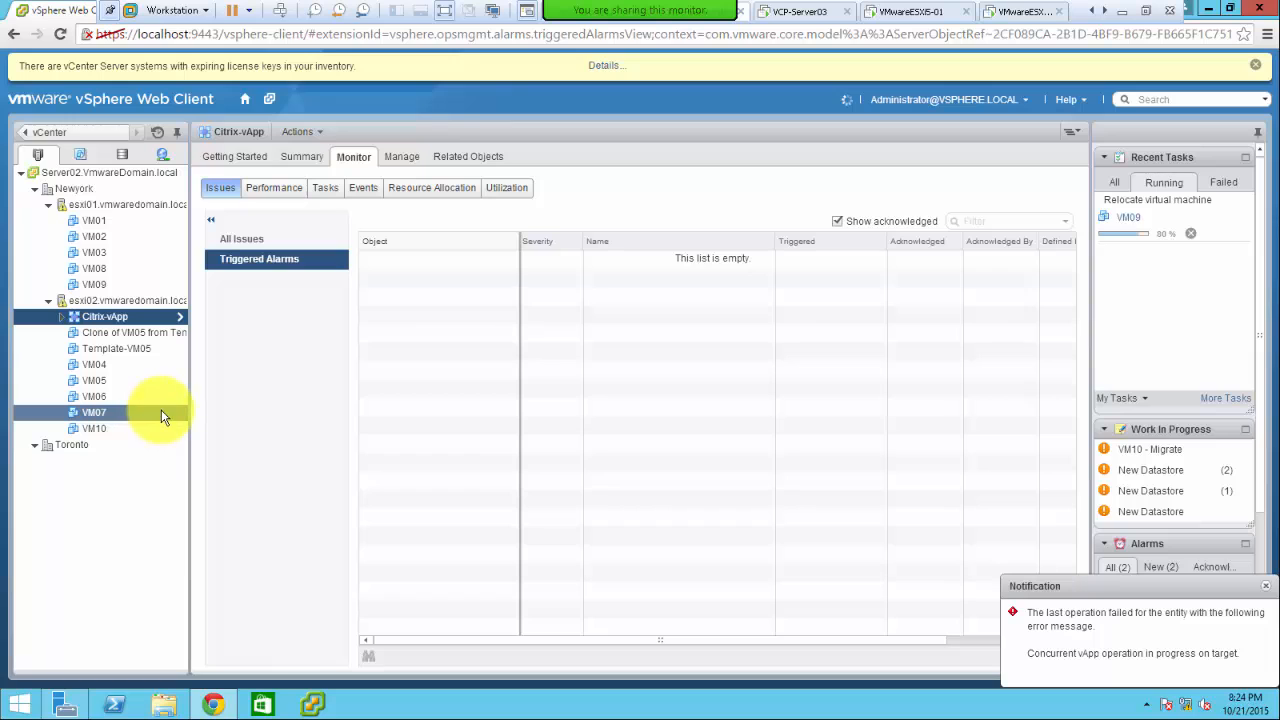
{"action": "left_click_drag", "start_coordinate": [161, 410], "coordinate": [58, 320]}
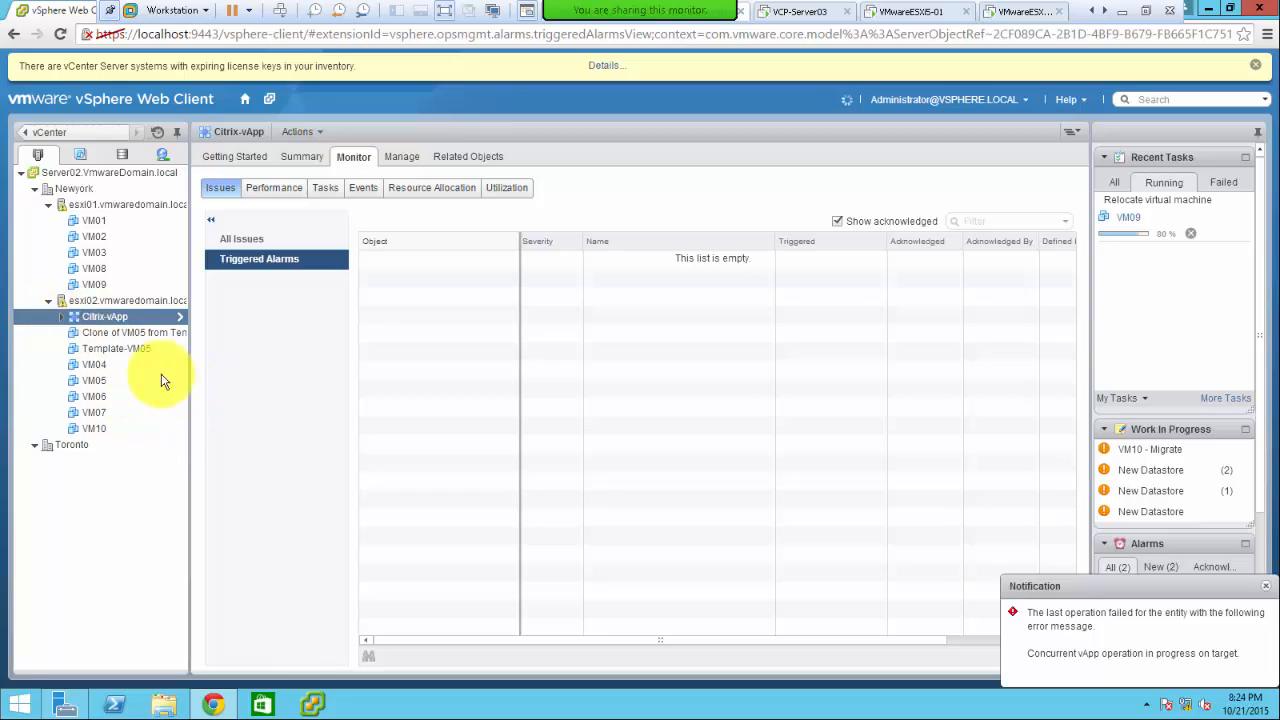
{"action": "left_click", "coordinate": [62, 318]}
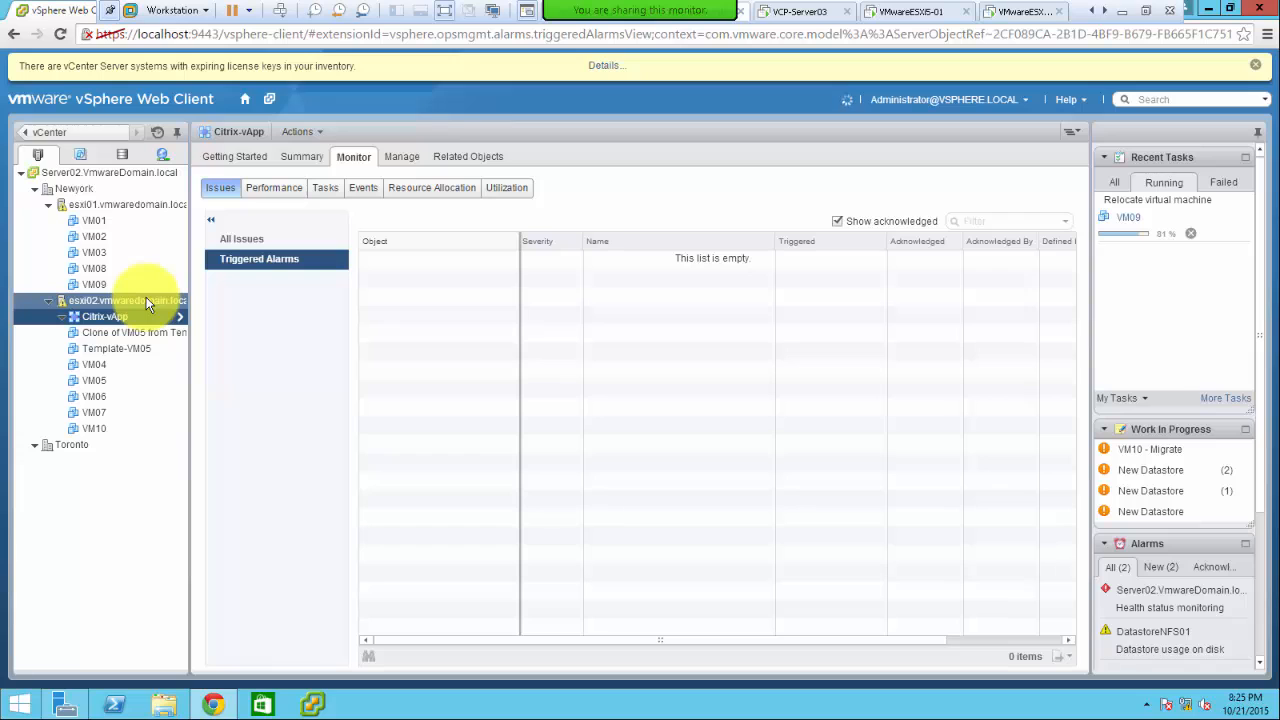
{"action": "left_click", "coordinate": [300, 157]}
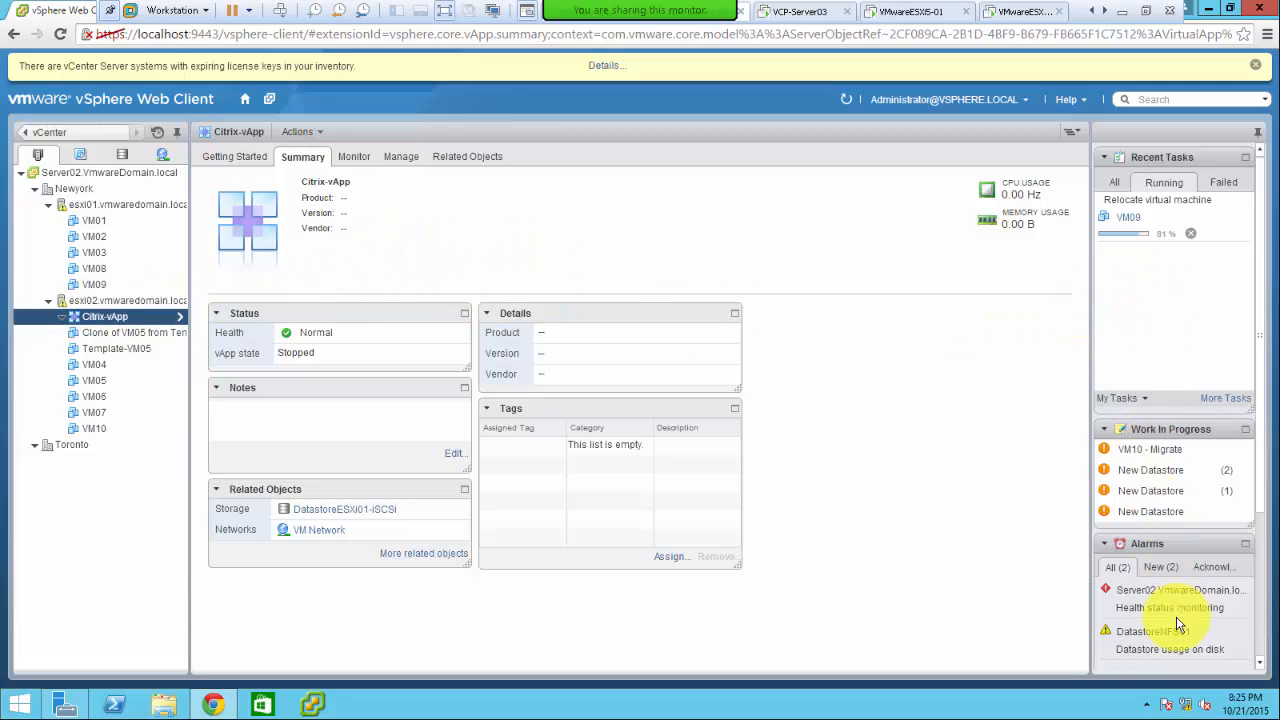
- Open Citrix-vApp's Manage tab and then its Related Objects list
{"action": "left_click", "coordinate": [62, 322]}
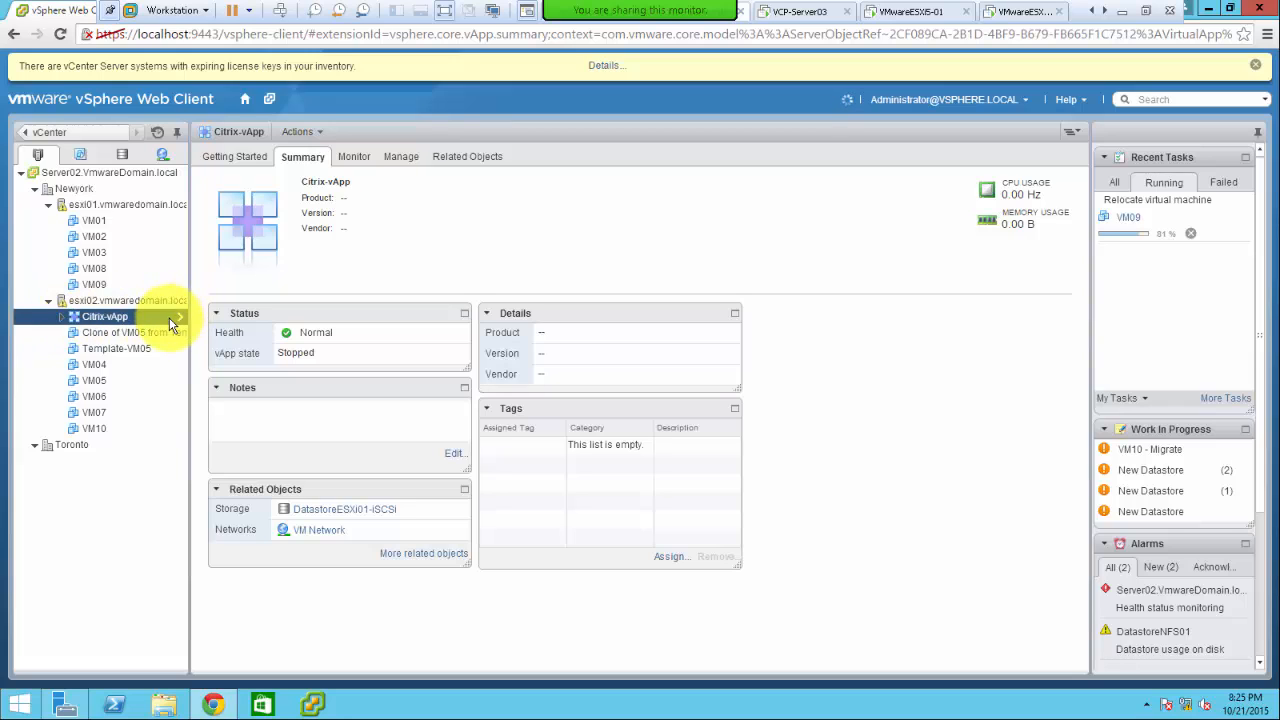
{"action": "left_click", "coordinate": [407, 157]}
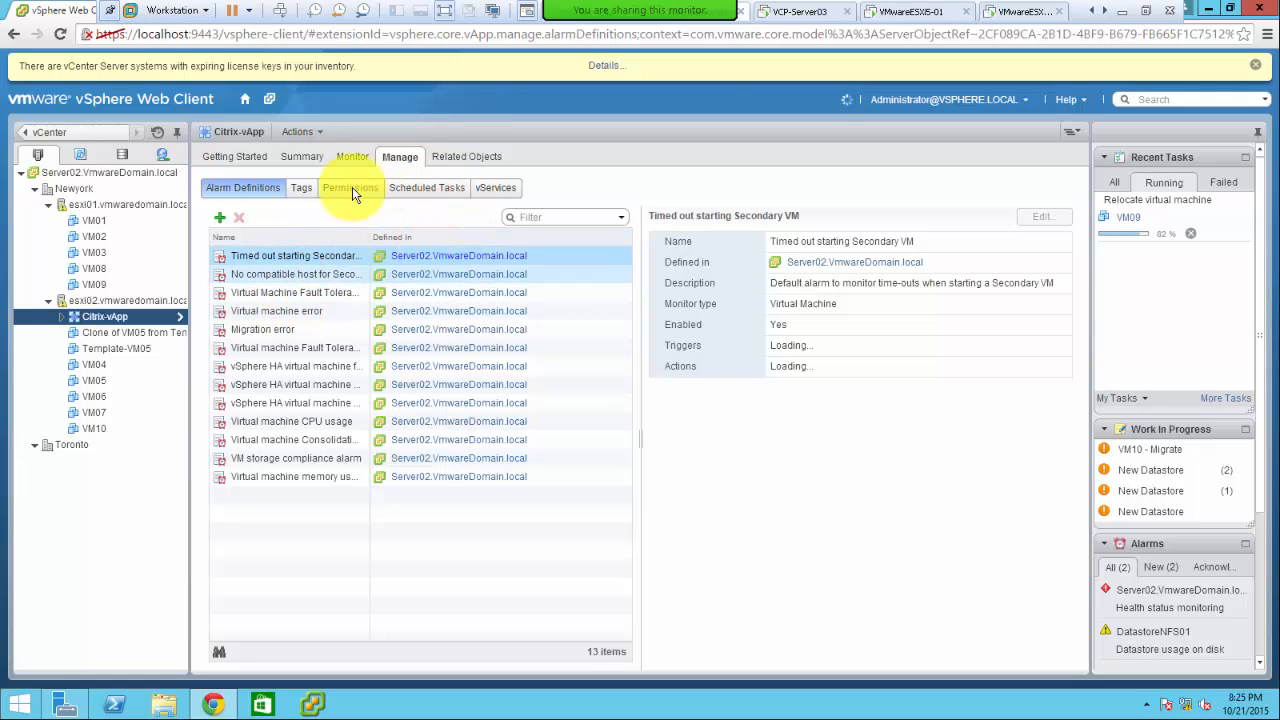
{"action": "left_click", "coordinate": [452, 156]}
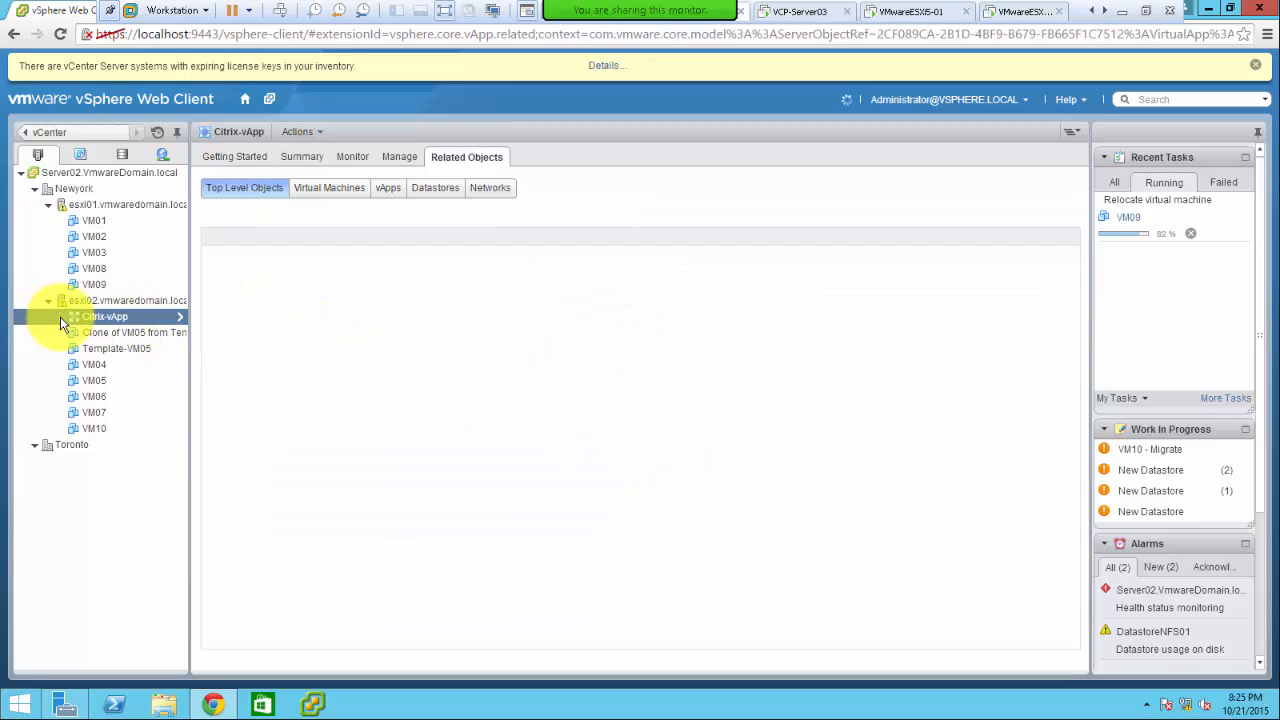
- List Citrix-vApp's virtual machines, then drag Clone of VM05 from Template onto Citrix-vApp
{"action": "left_click", "coordinate": [327, 189]}
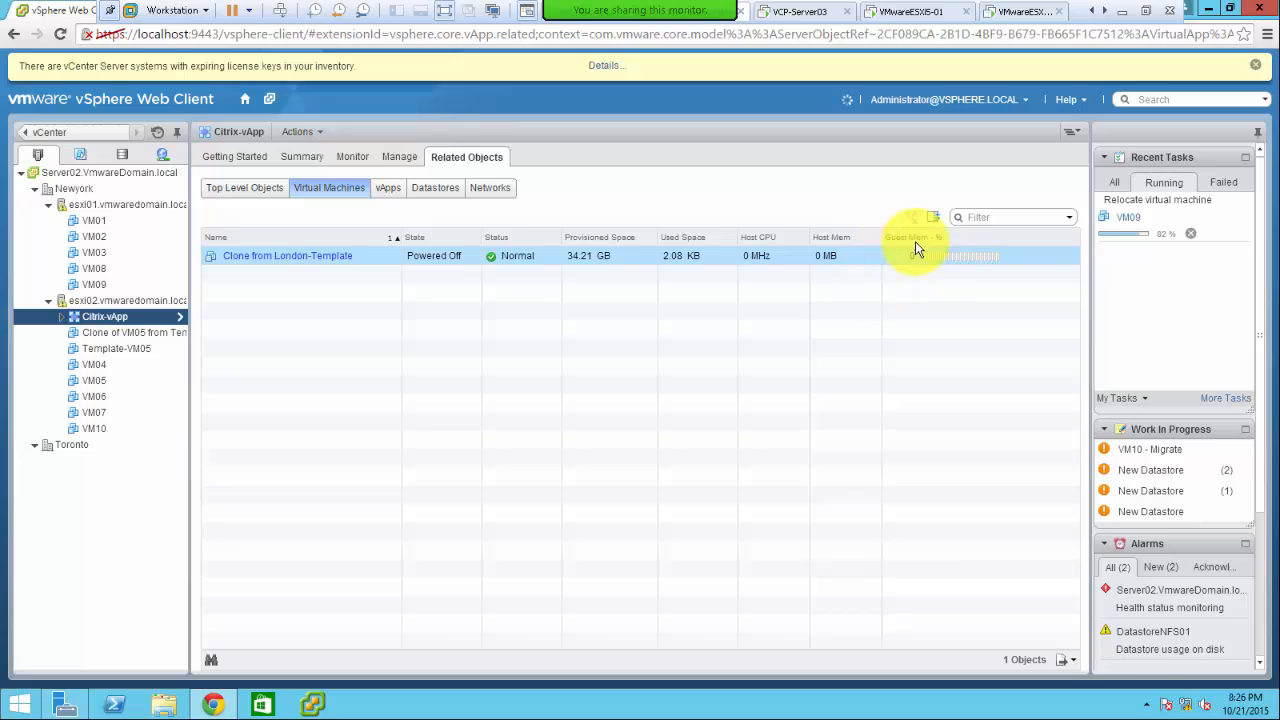
{"action": "left_click", "coordinate": [871, 253]}
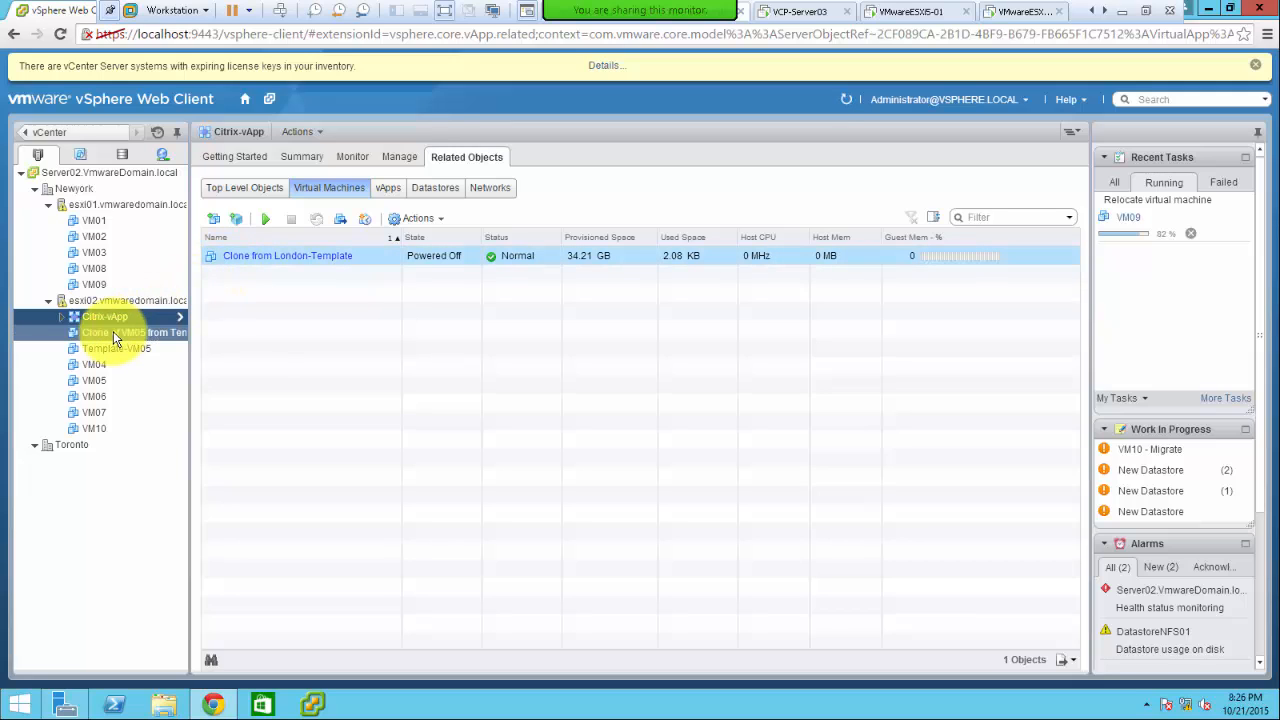
{"action": "left_click_drag", "start_coordinate": [113, 331], "coordinate": [112, 316]}
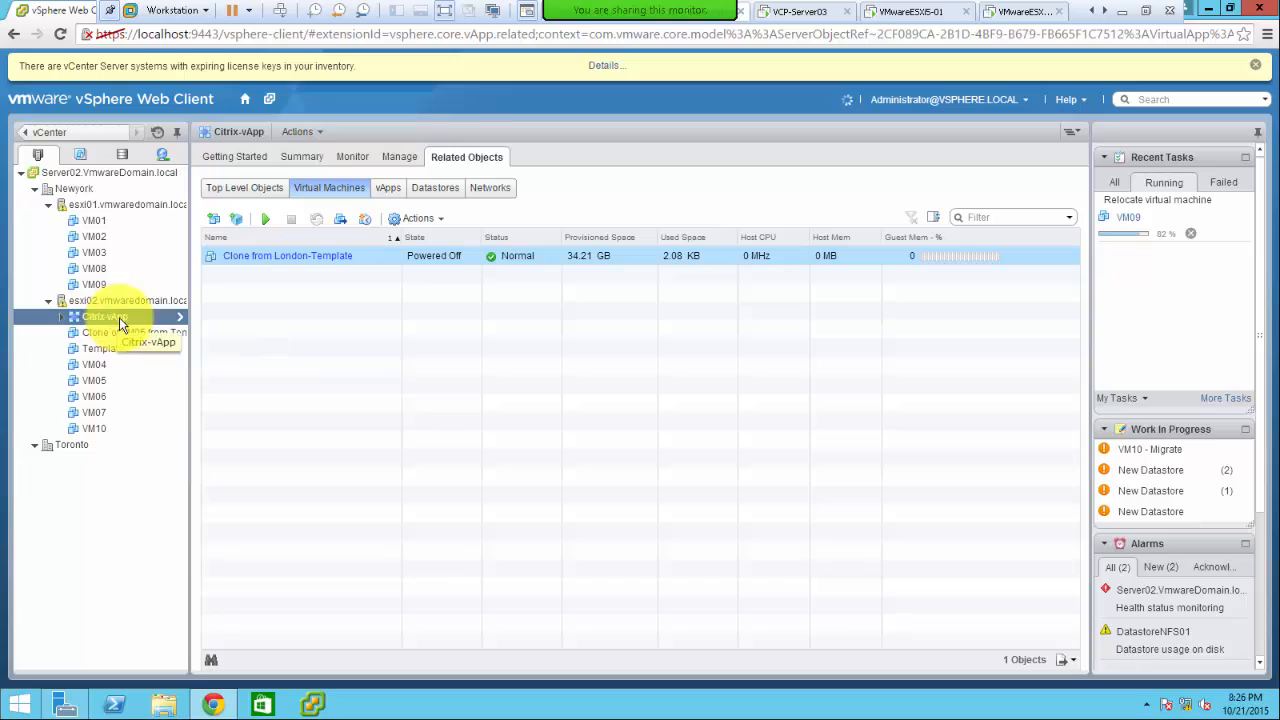
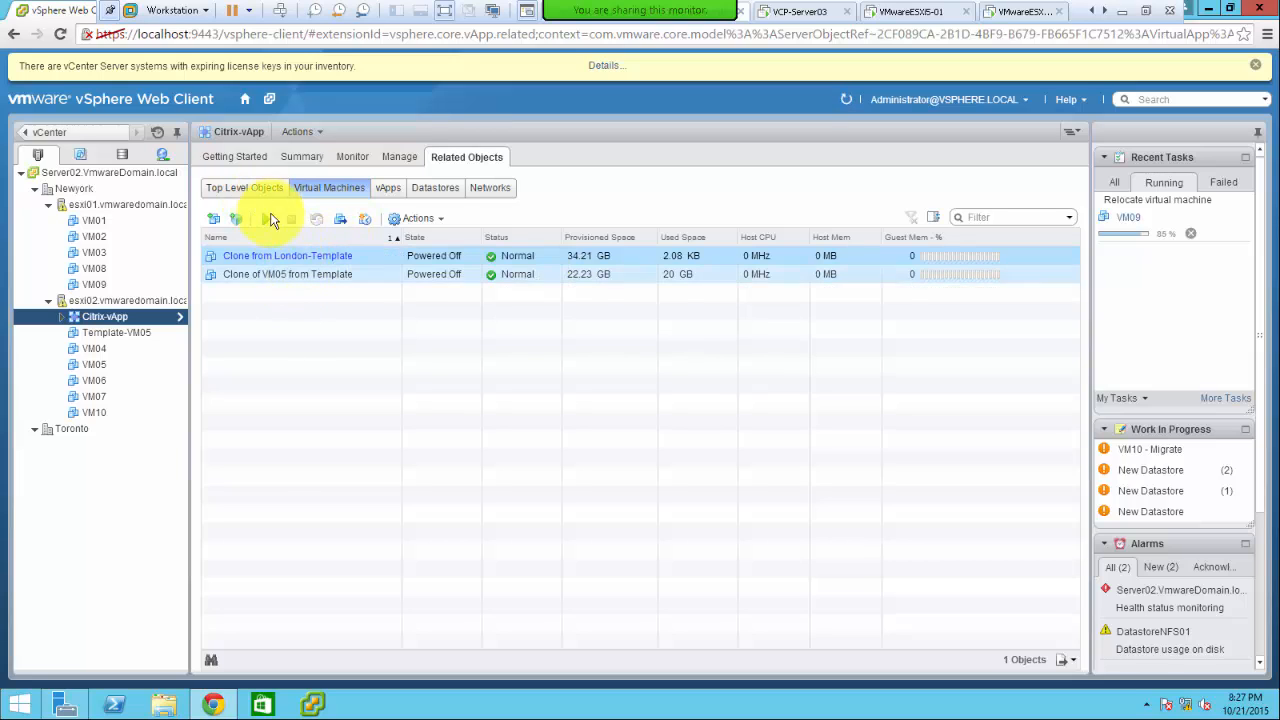
- Add Clone of VM05 from Template to the selection with the London-Template clone
{"action": "left_click", "coordinate": [262, 276], "text": "ctrl"}
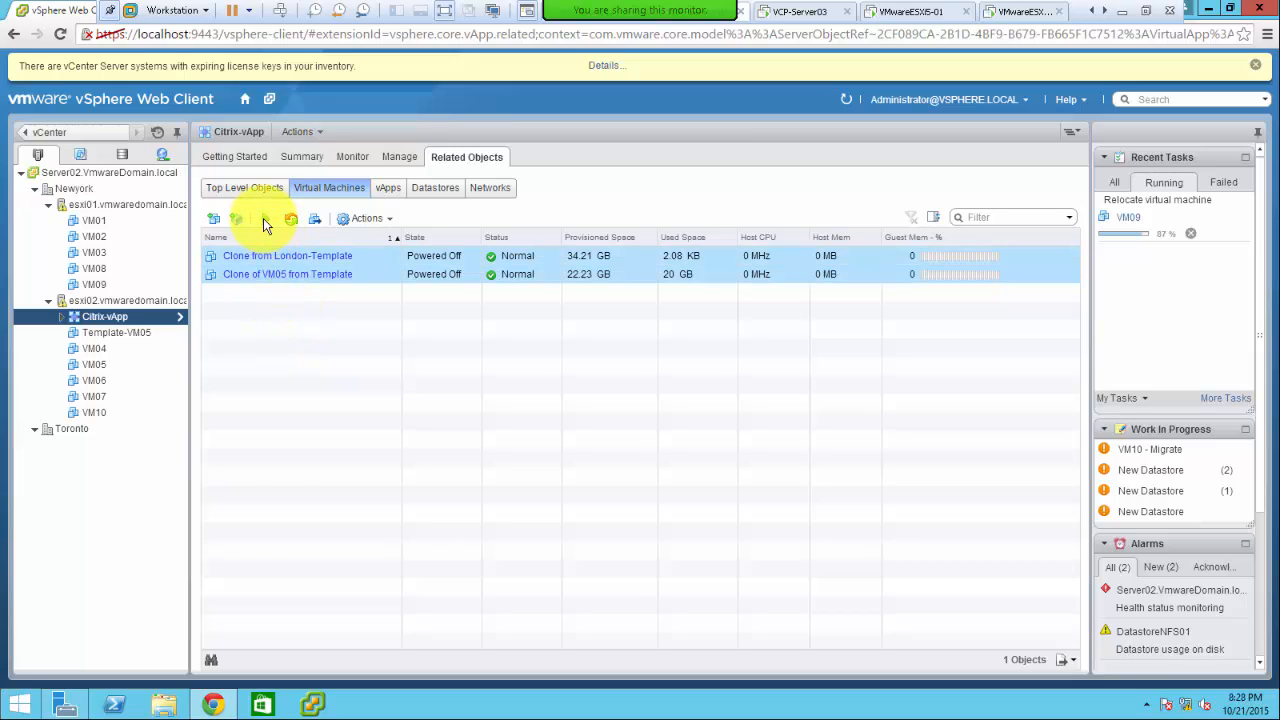
- Set up migration of both clones as a Change host move to esxi01.vmwaredomain.local
{"action": "left_click", "coordinate": [315, 221]}
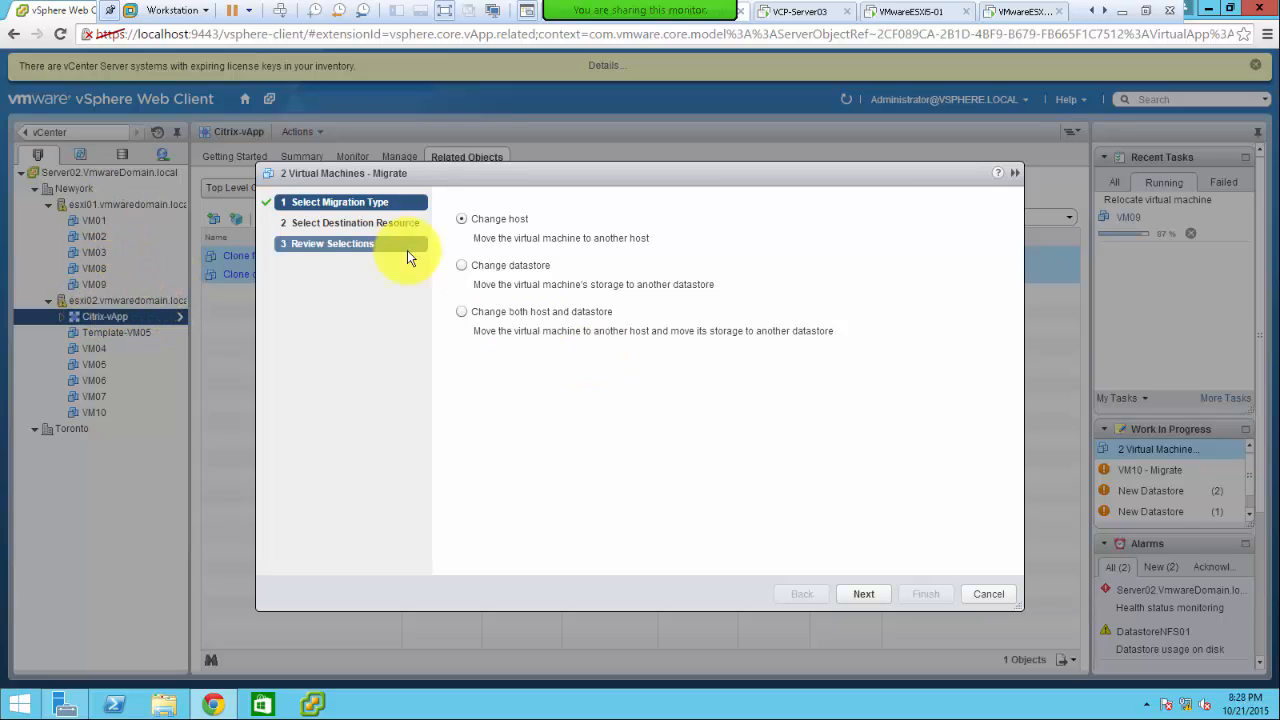
{"action": "left_click", "coordinate": [865, 598]}
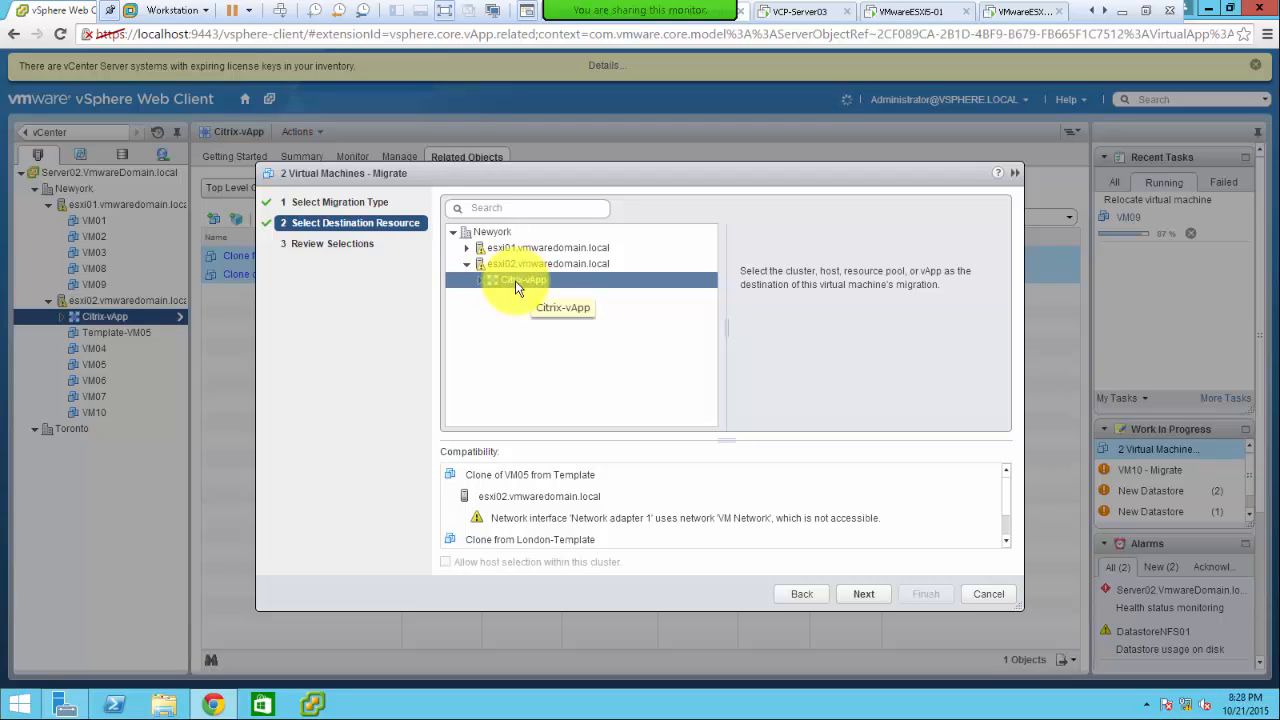
{"action": "left_click", "coordinate": [555, 248]}
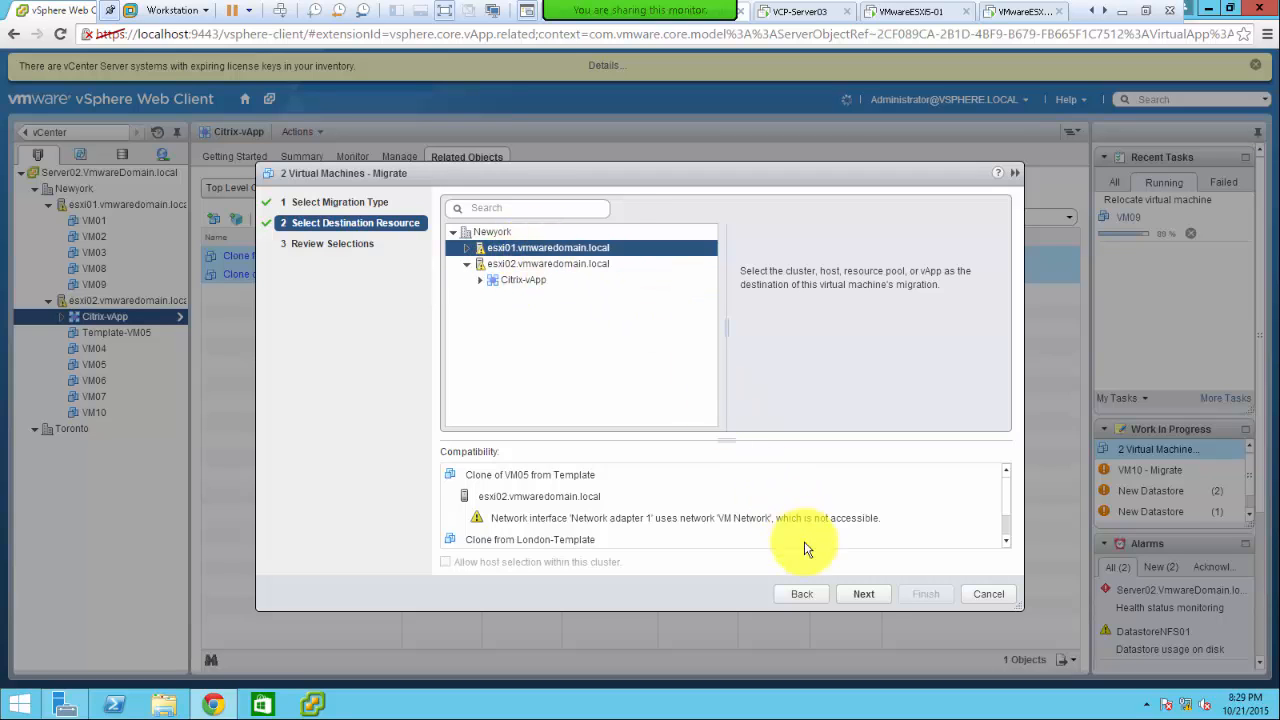
{"action": "left_click", "coordinate": [860, 595]}
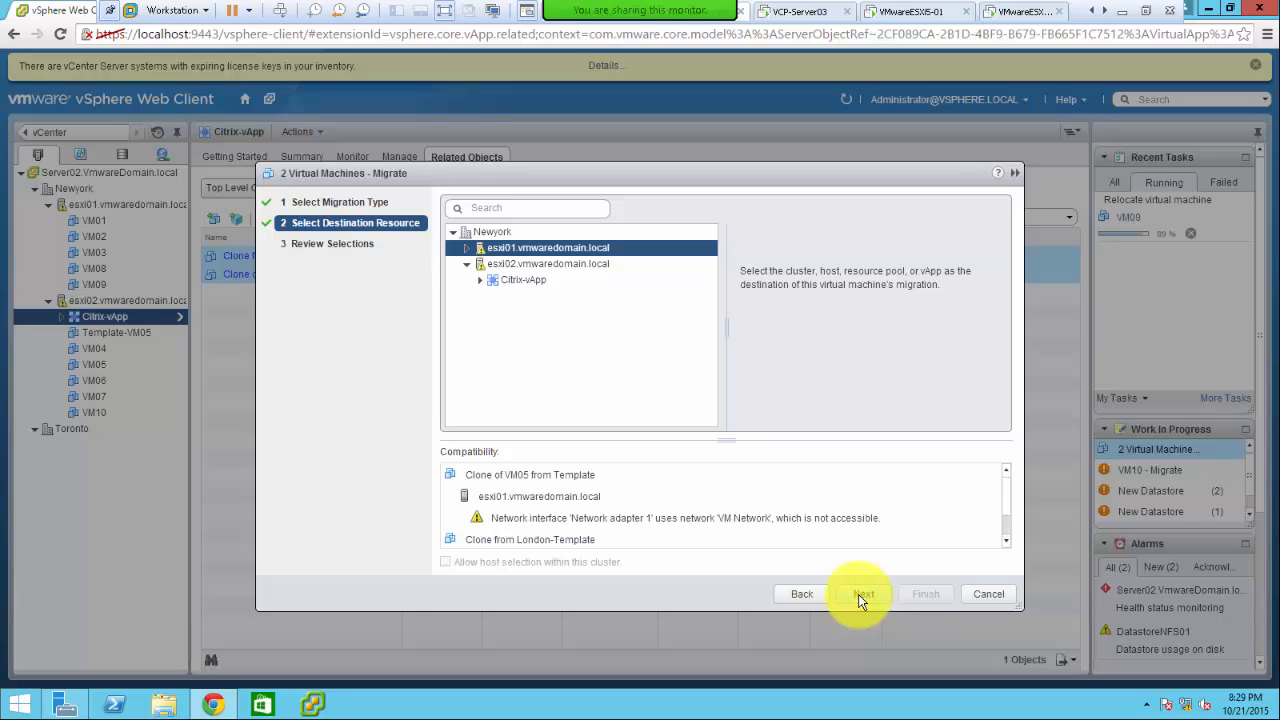
{"action": "left_click", "coordinate": [860, 594]}
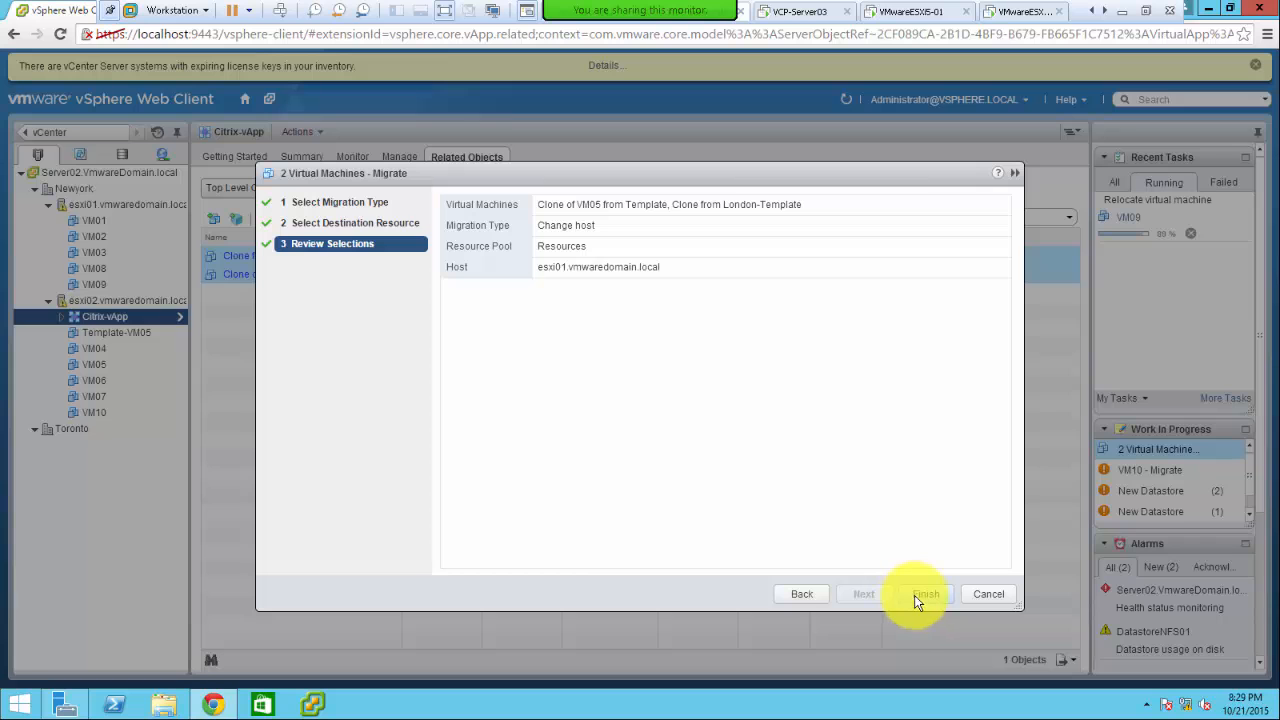
- Finish the migration; Clone of VM05 from Template moves to esxi01 while one task fails
{"action": "left_click", "coordinate": [918, 594]}
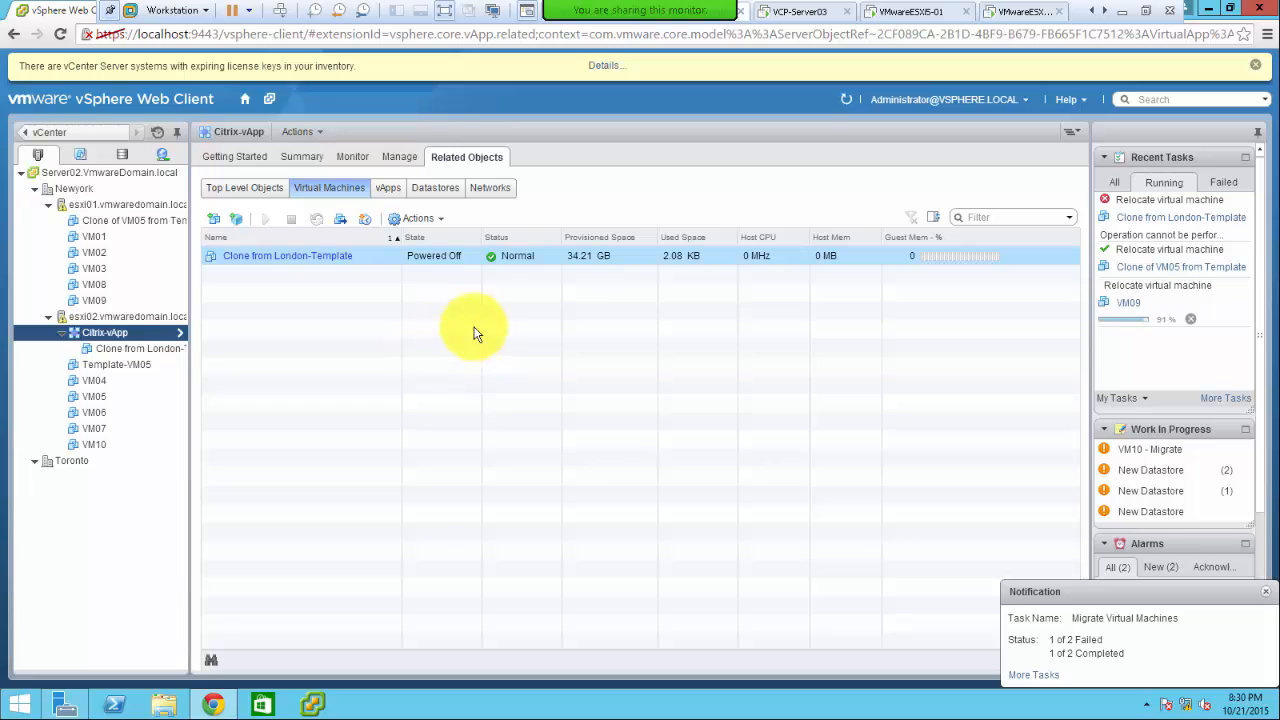
- Refresh Citrix-vApp's virtual machine list and view its related vApps, which is empty
{"action": "left_click", "coordinate": [345, 190]}
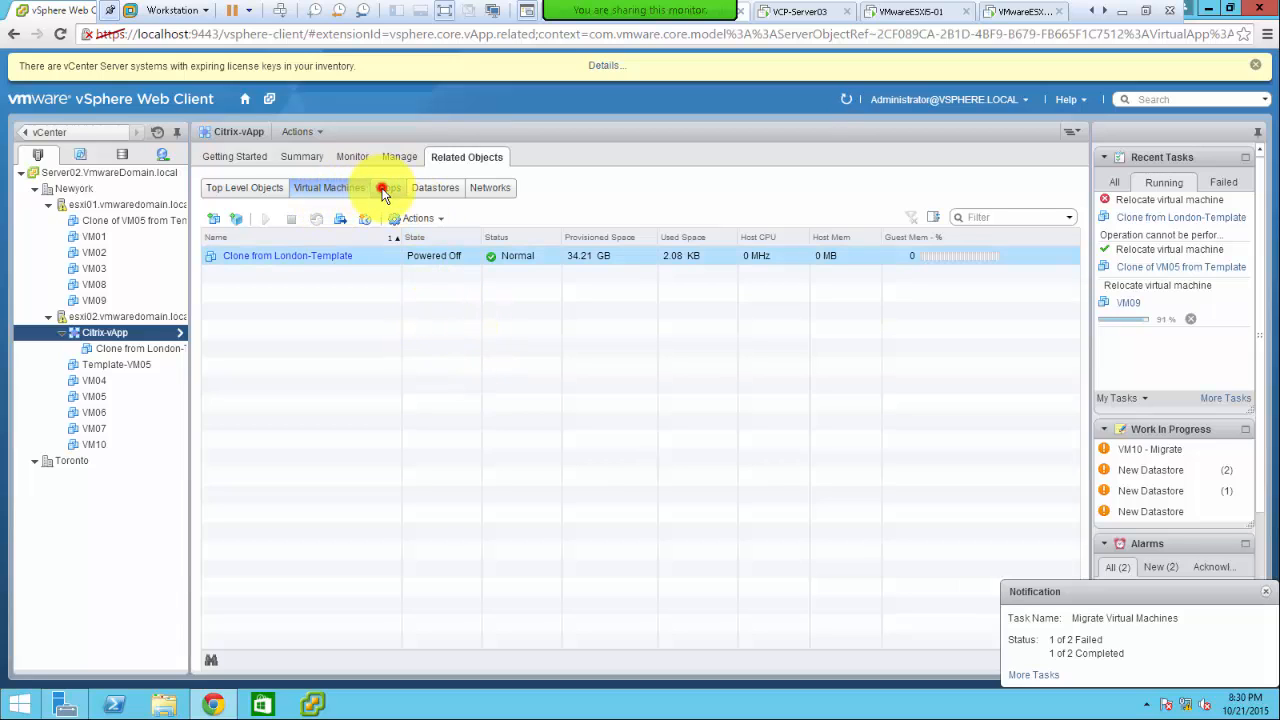
{"action": "left_click", "coordinate": [385, 192]}
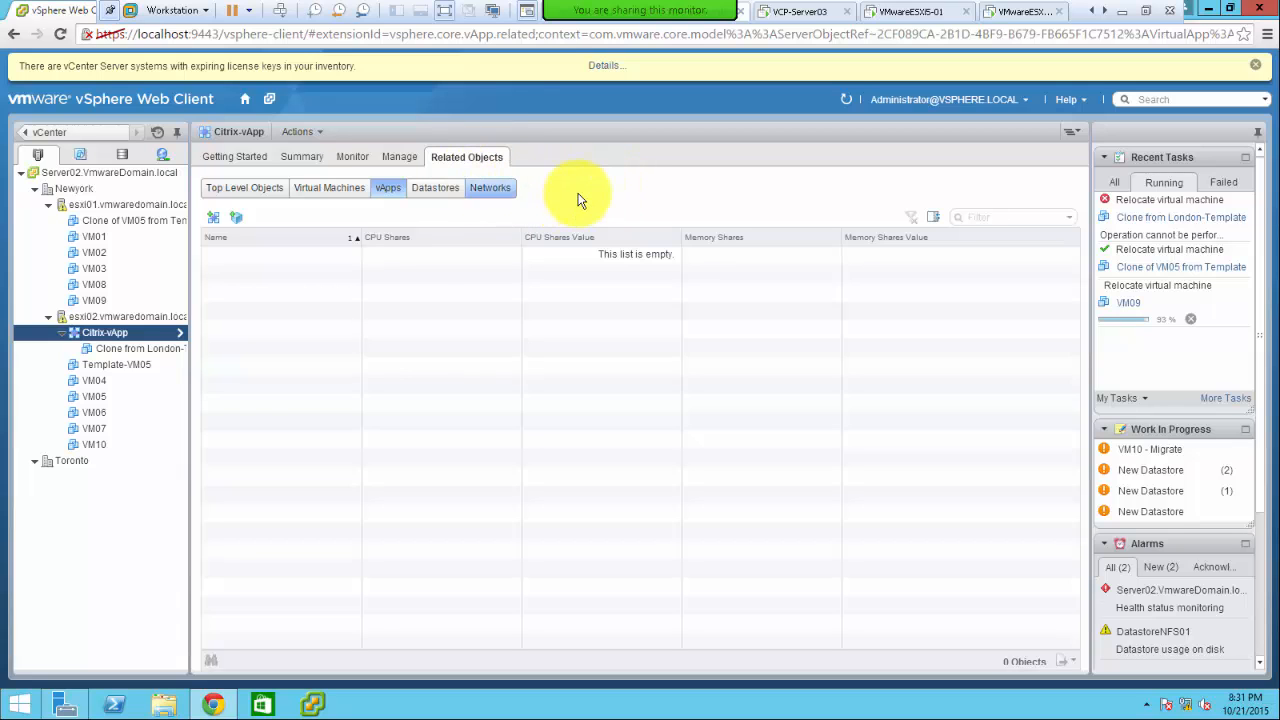
- Browse Citrix-vApp's vServices and Scheduled Tasks, then switch to PowerPoint's SVMotion Requirements slide
{"action": "left_click", "coordinate": [400, 157]}
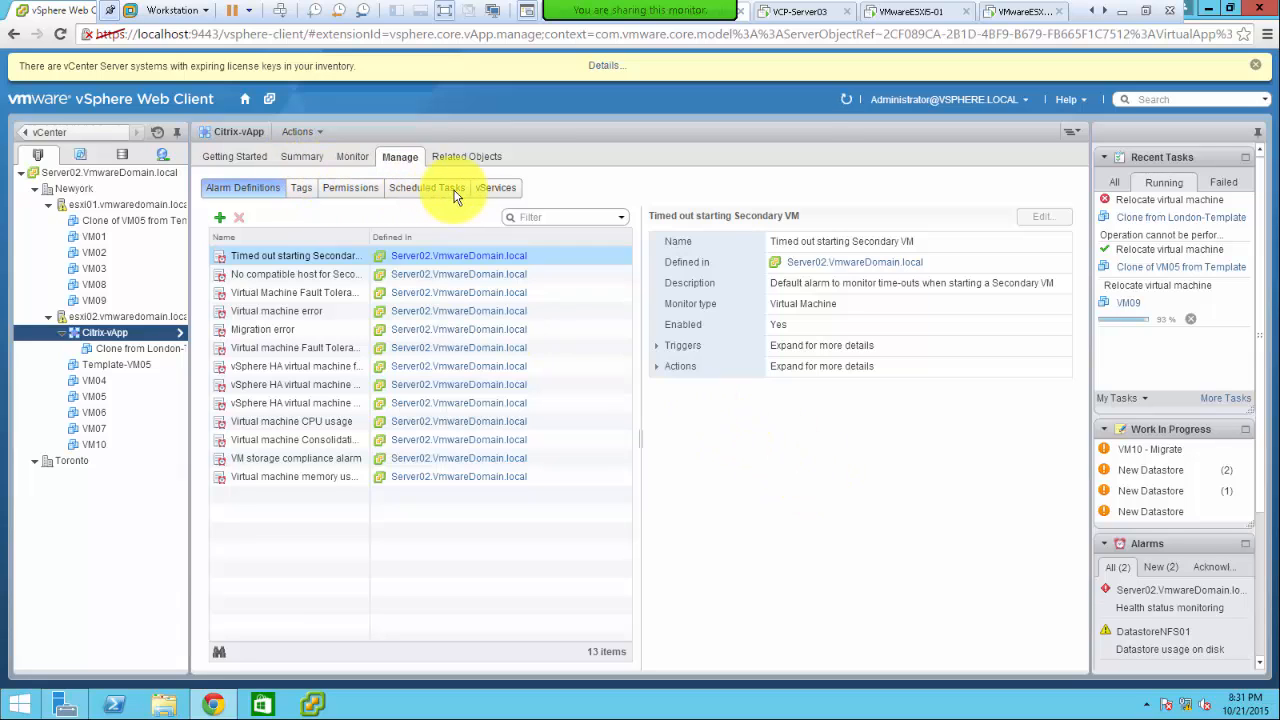
{"action": "left_click", "coordinate": [488, 190]}
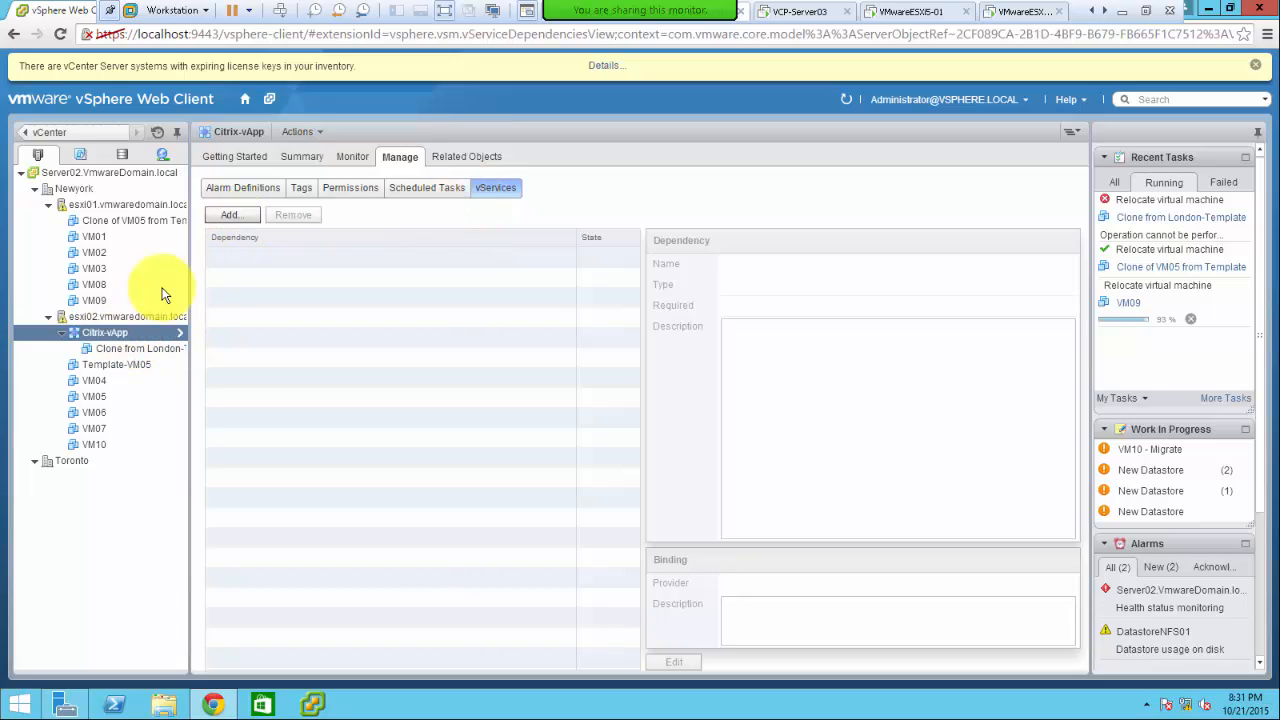
{"action": "left_click", "coordinate": [423, 194]}
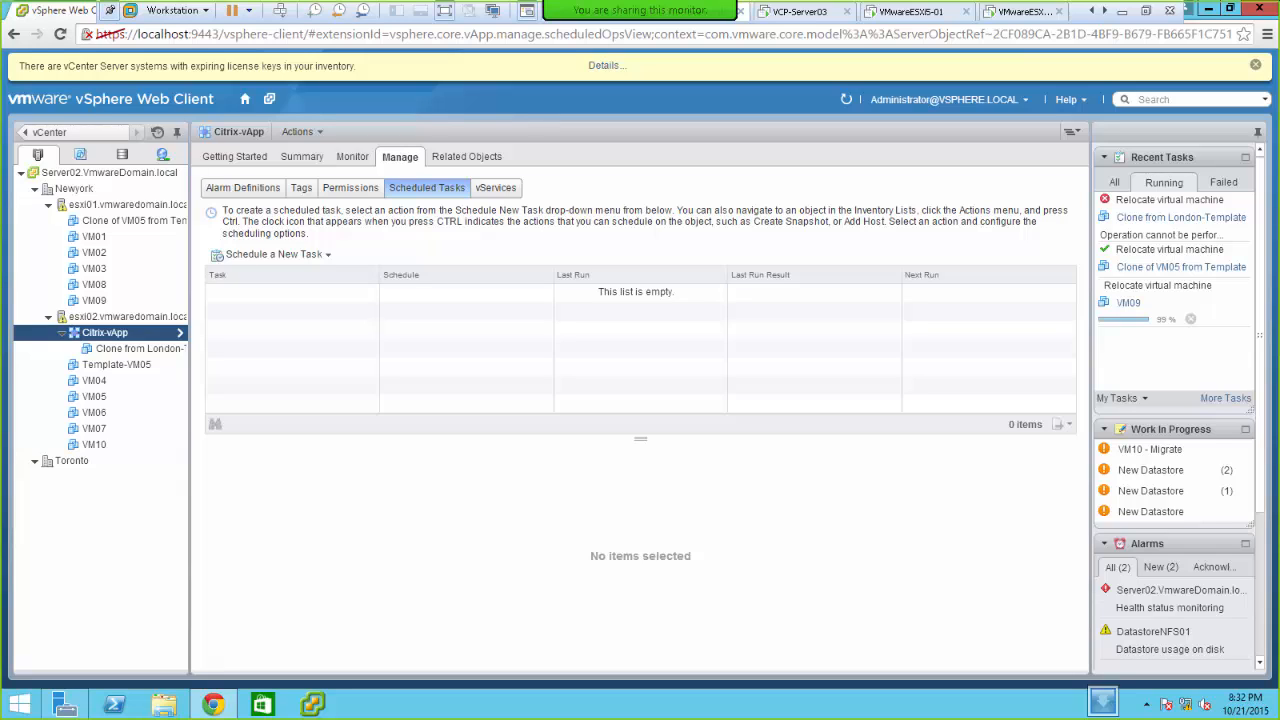
{"action": "left_click", "coordinate": [459, 306]}
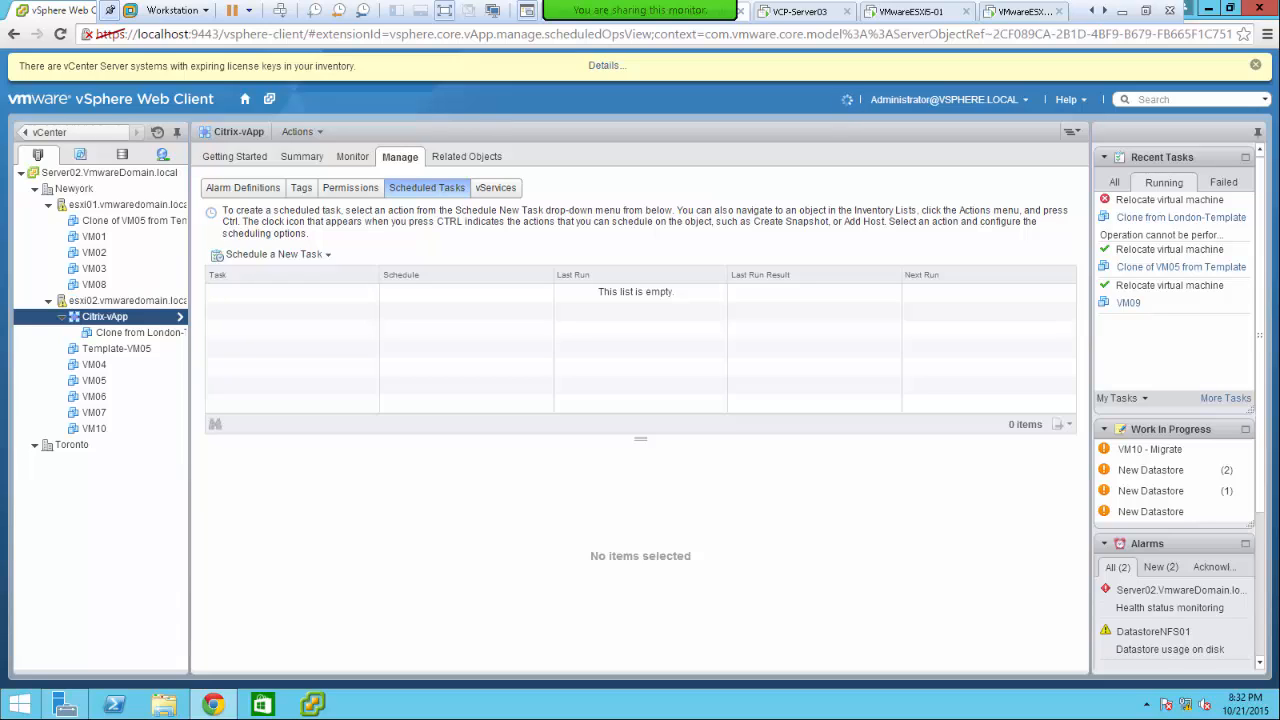
{"action": "left_click", "coordinate": [1208, 9]}
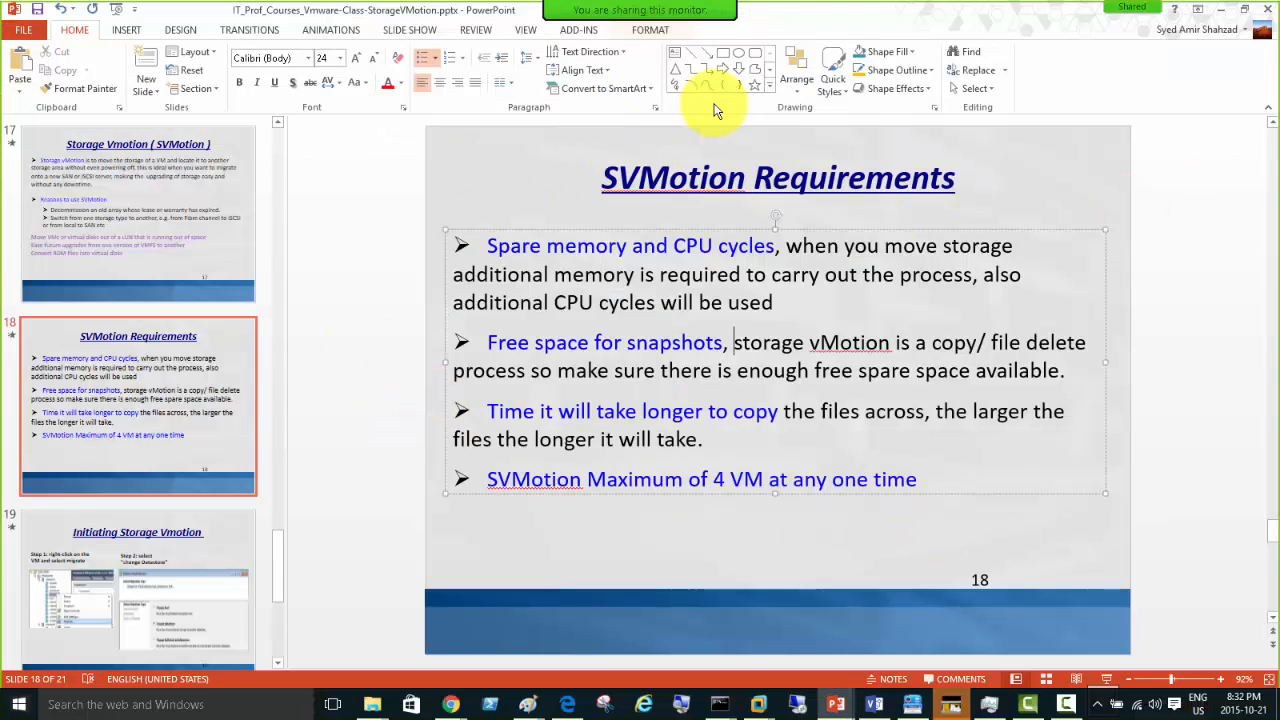
- Switch from PowerPoint back to the full-screen vSphere Web Client with Alt+Tab
{"action": "mouse_move", "coordinate": [771, 23]}
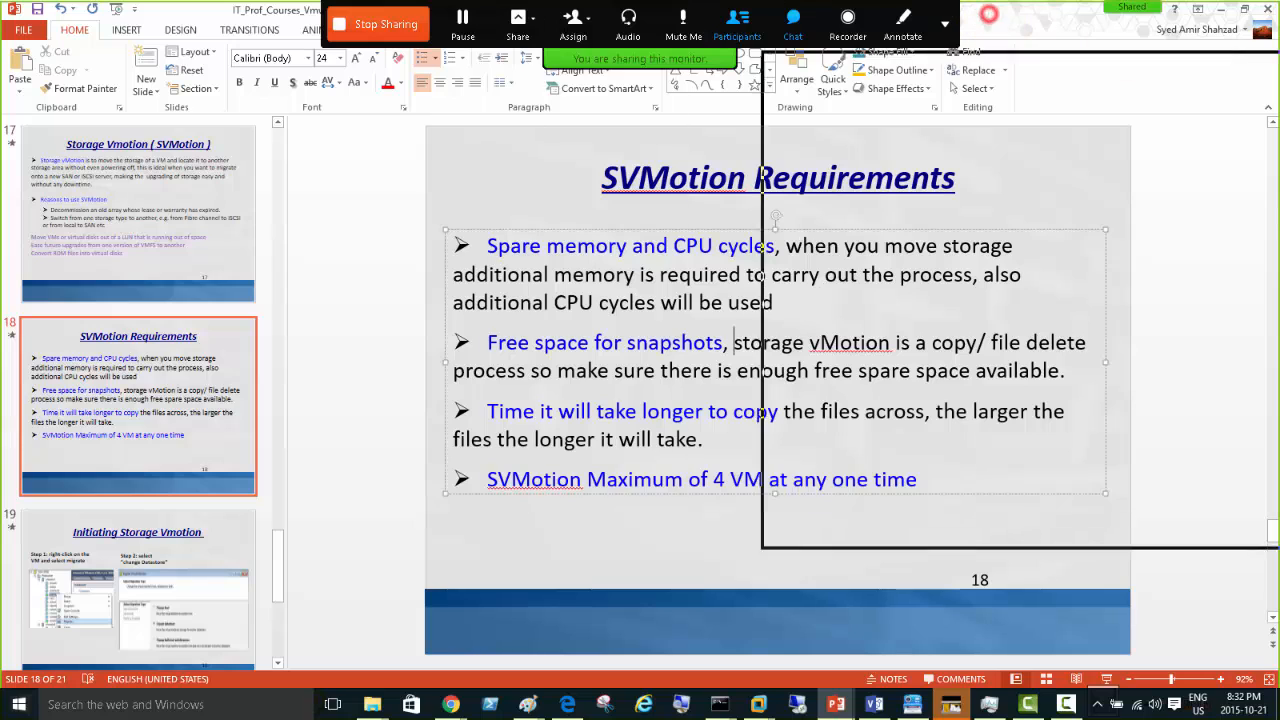
{"action": "key", "text": "alt+Tab"}
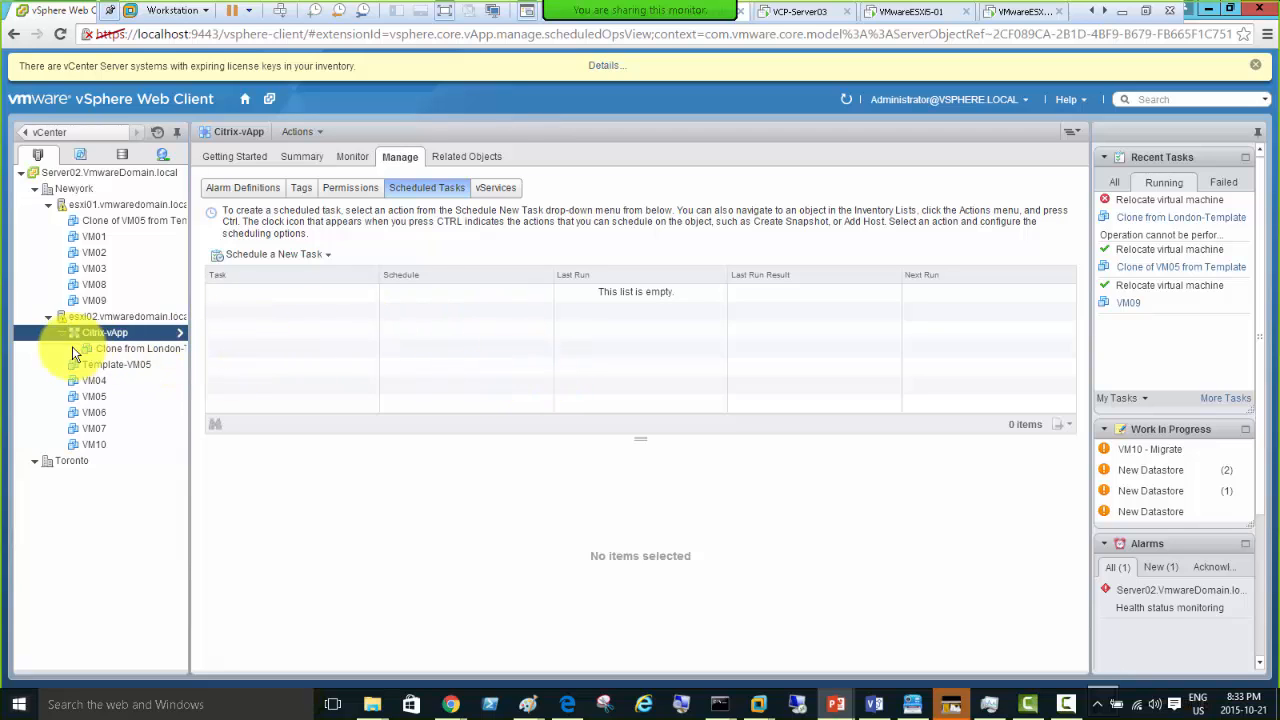
- Refocus the VM console and open VM10's Summary from the Navigator inventory
{"action": "left_click", "coordinate": [275, 377]}
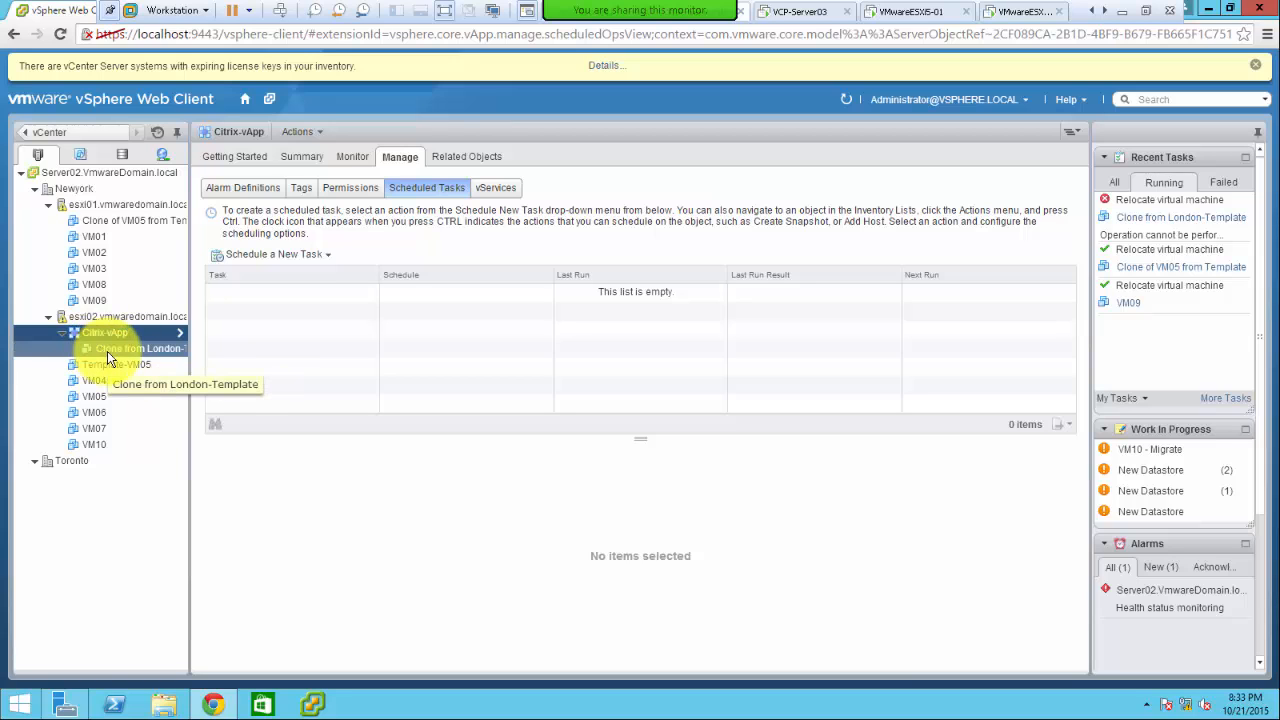
{"action": "left_click", "coordinate": [98, 446]}
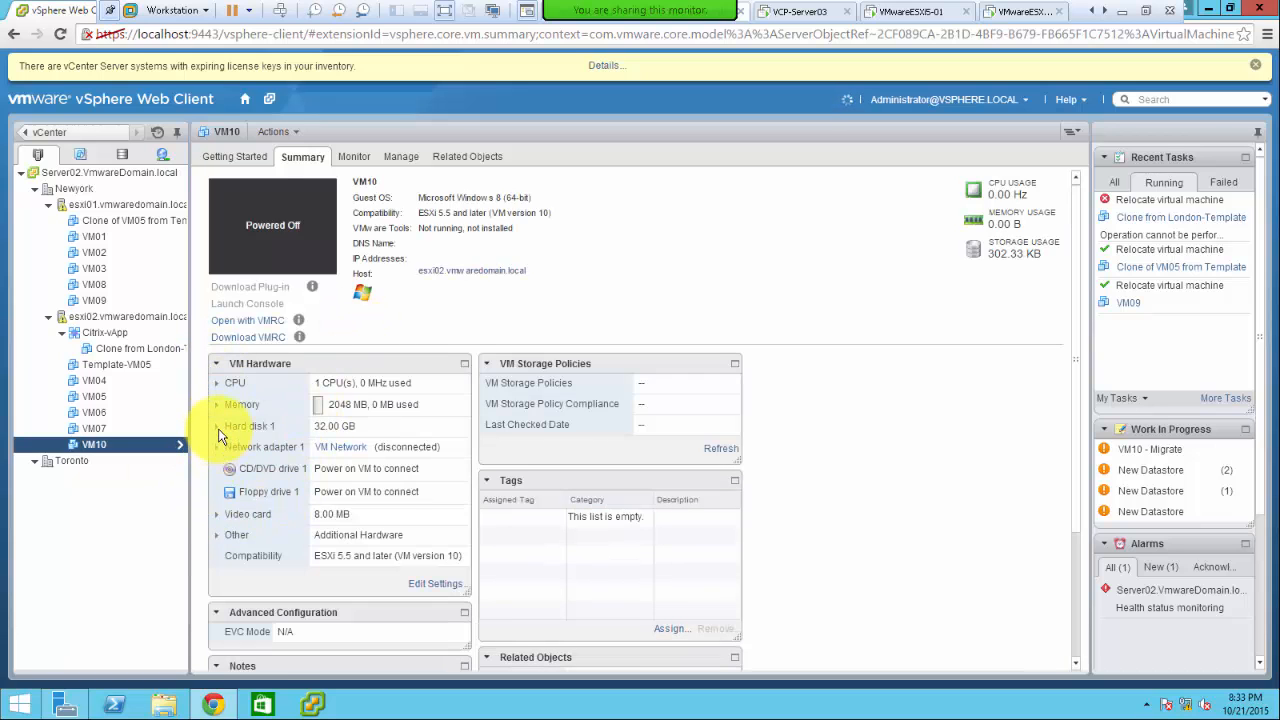
- Expand VM10's Hard disk 1 (32.00 GB on DatastoreESXi01-iSCSI), then drag VM10 onto Citrix-vApp
{"action": "left_click", "coordinate": [217, 426]}
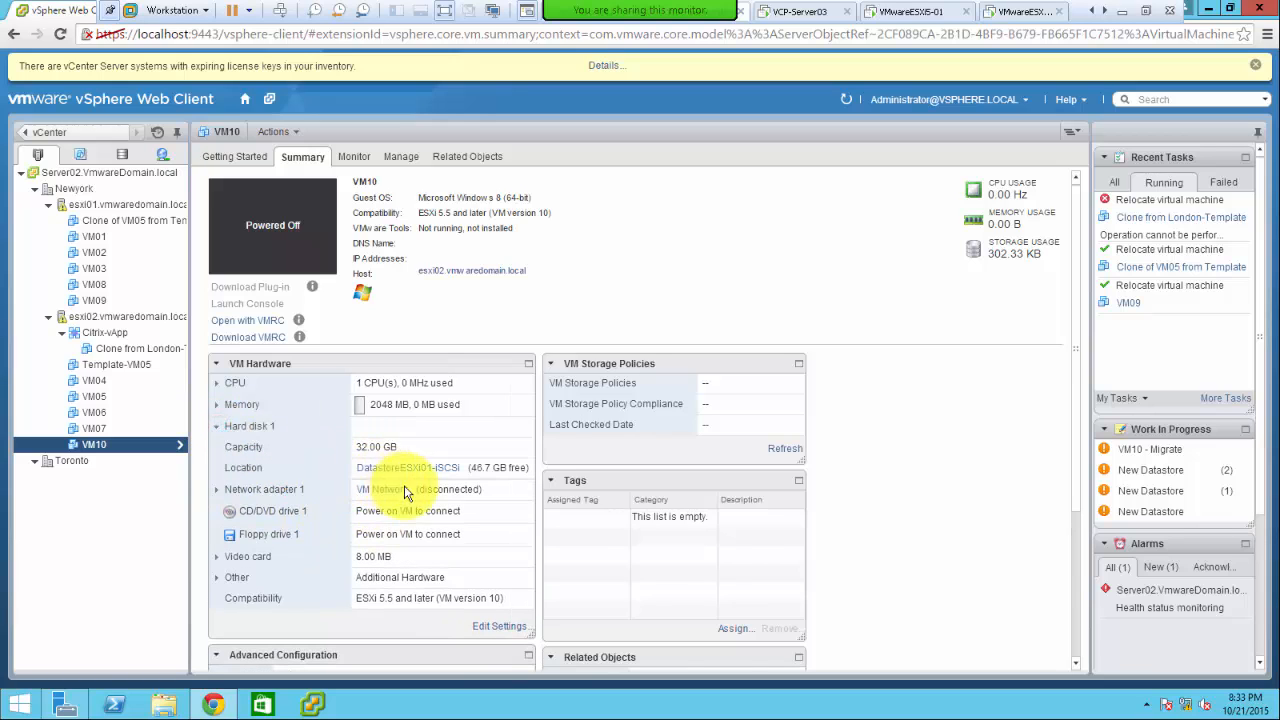
{"action": "left_click", "coordinate": [93, 446]}
{"action": "left_click_drag", "start_coordinate": [93, 446], "coordinate": [115, 335]}
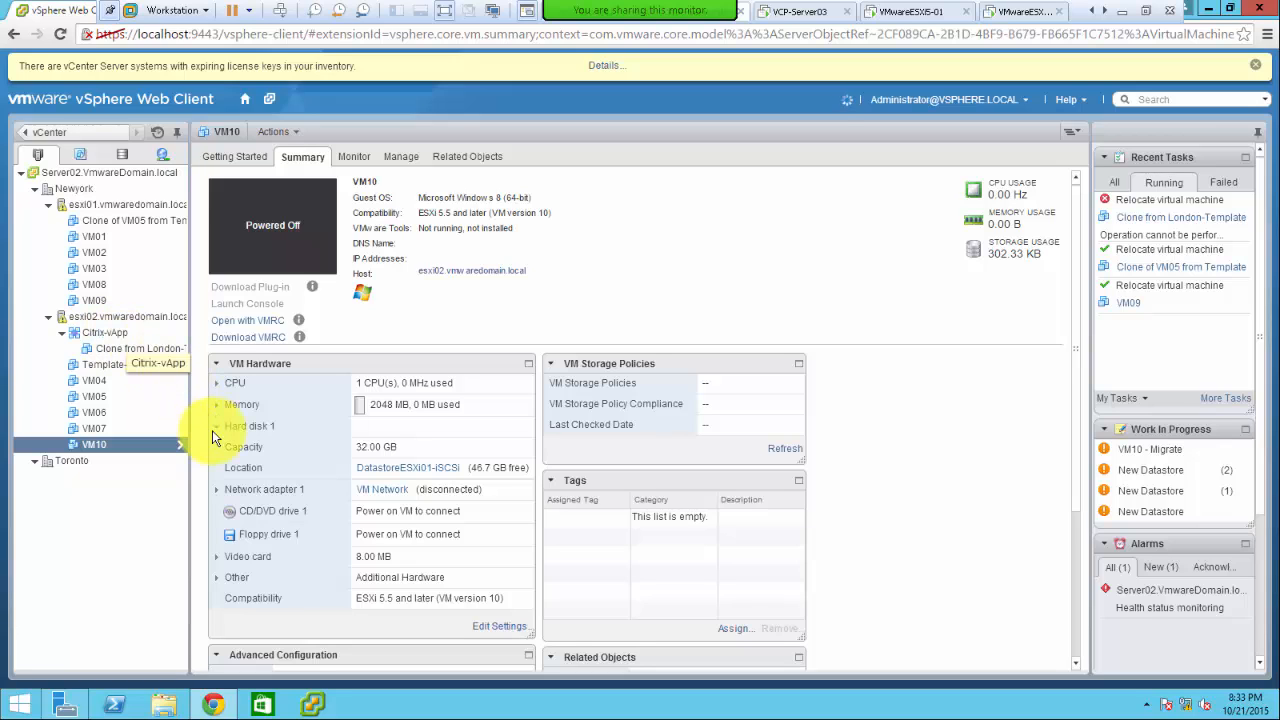
- Drag VM04 into Citrix-vApp and open the vApp to check its members
{"action": "left_click", "coordinate": [95, 383]}
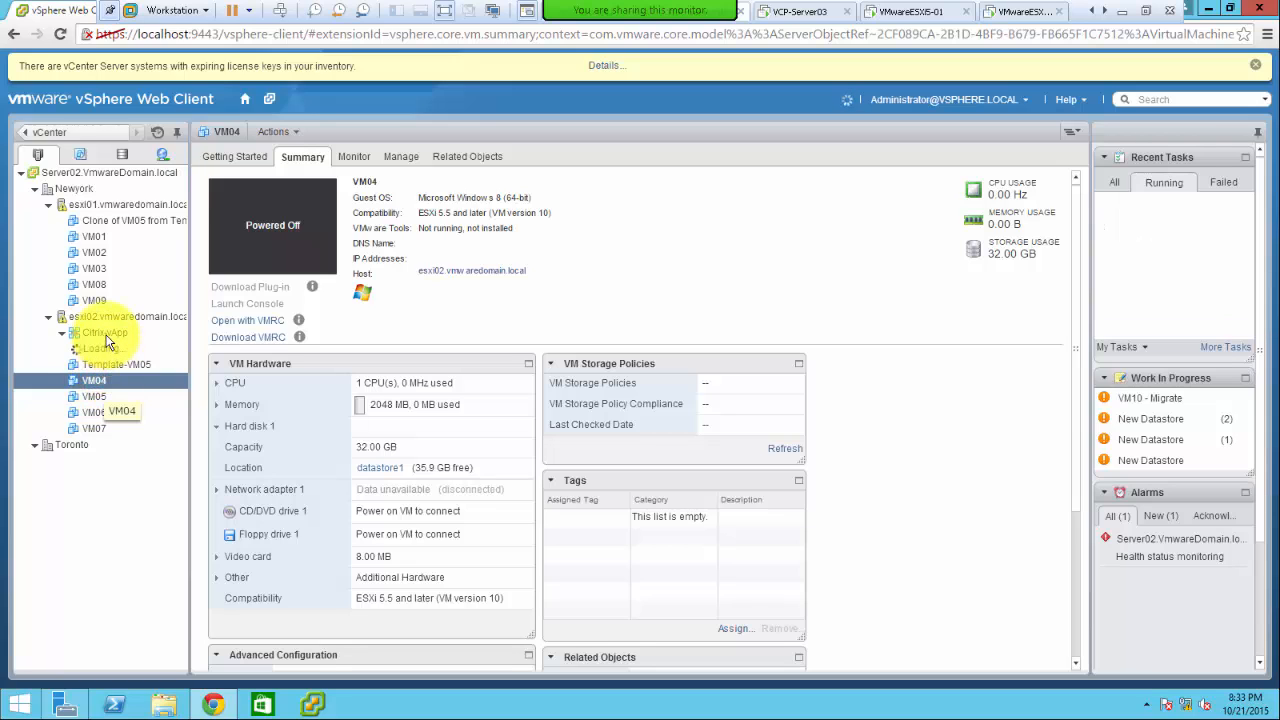
{"action": "left_click_drag", "start_coordinate": [97, 381], "coordinate": [237, 323]}
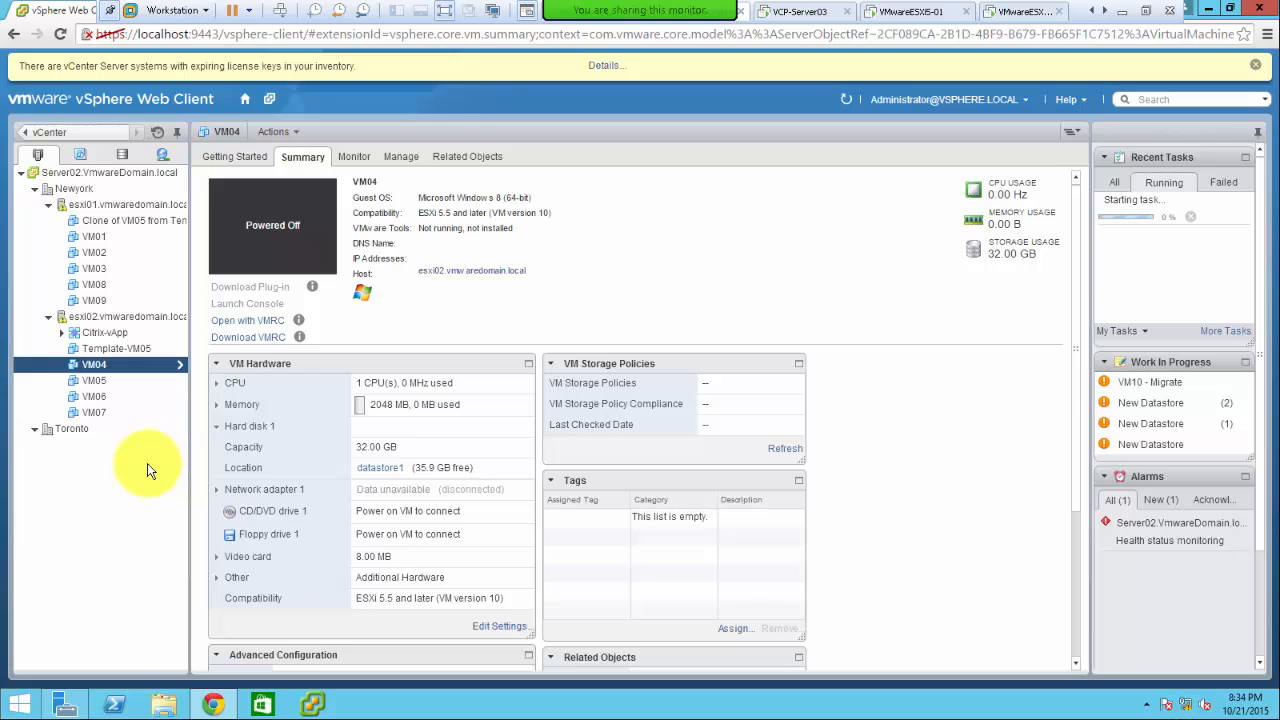
{"action": "left_click", "coordinate": [77, 334]}
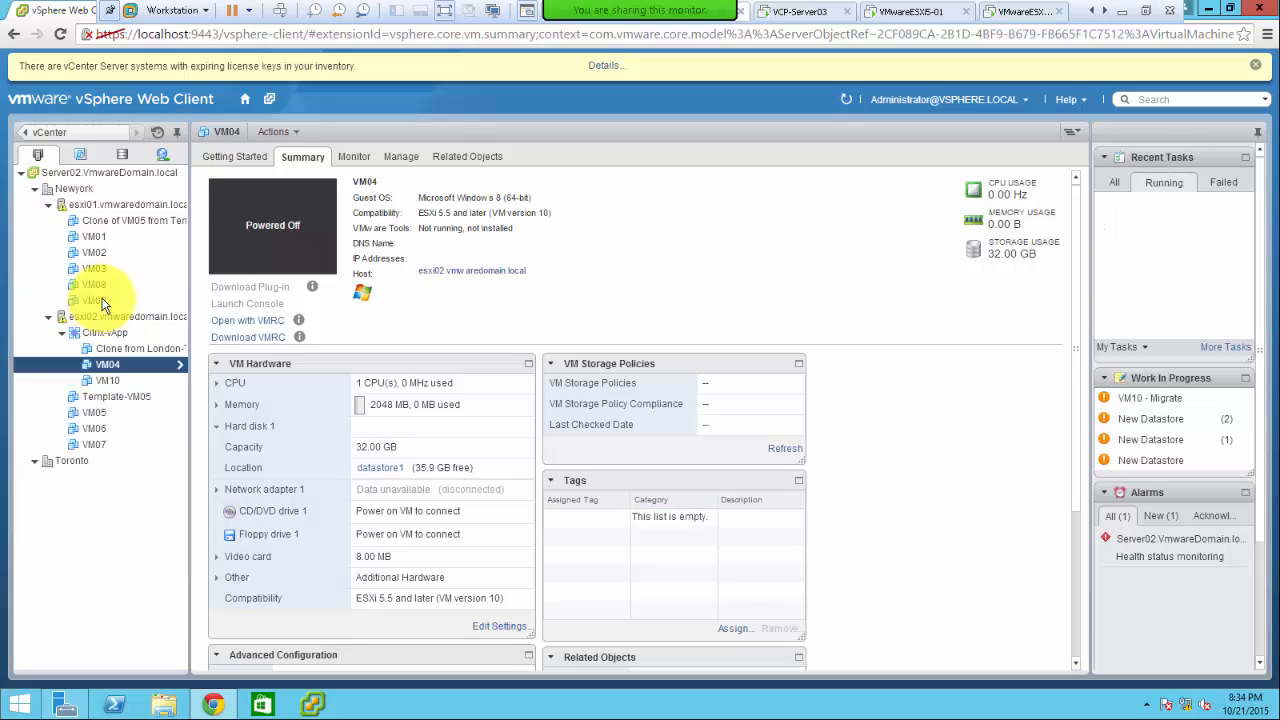
- Drag VM09 onto Citrix-vApp and review the All and Running recent tasks
{"action": "left_click", "coordinate": [103, 298]}
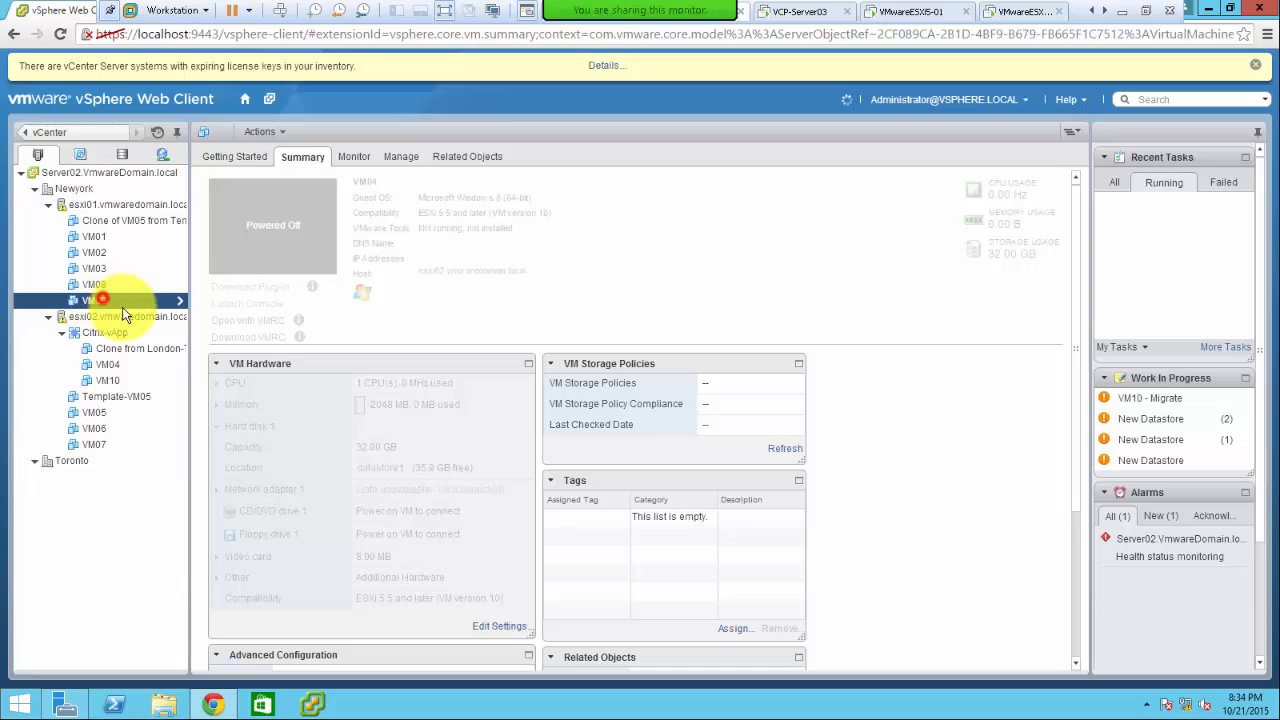
{"action": "left_click_drag", "start_coordinate": [118, 324], "coordinate": [111, 310]}
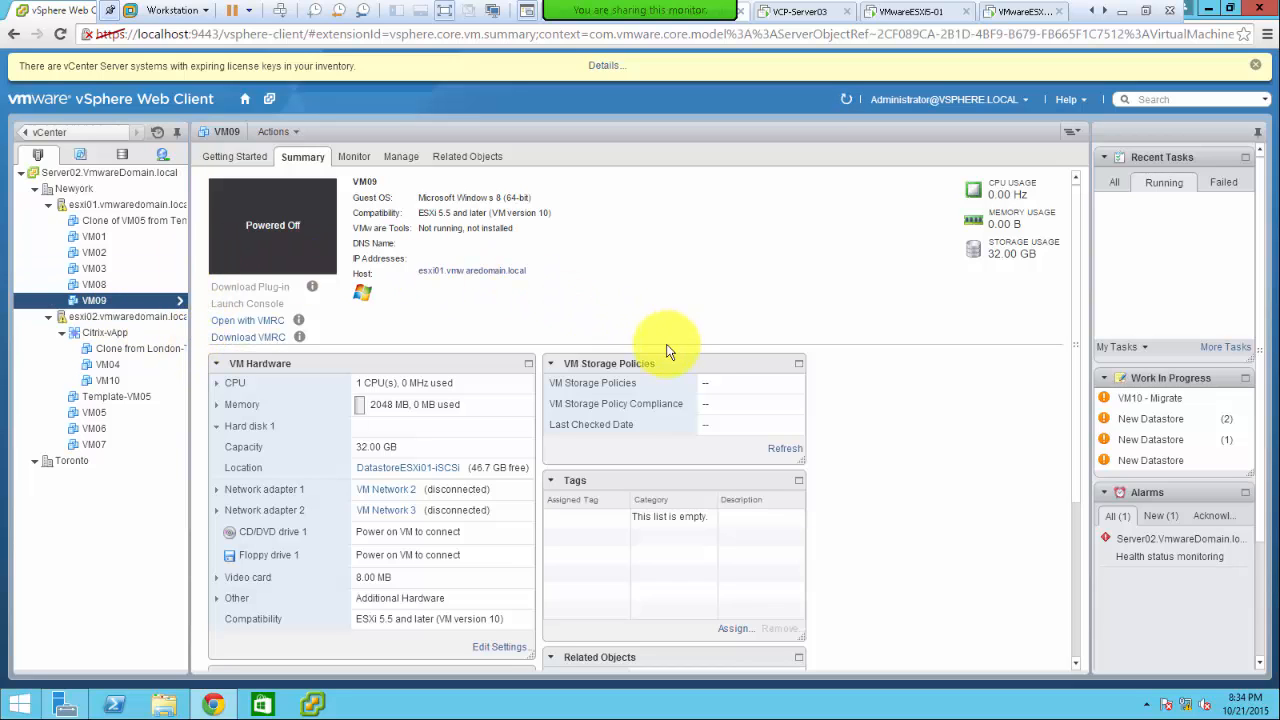
{"action": "left_click", "coordinate": [1119, 186]}
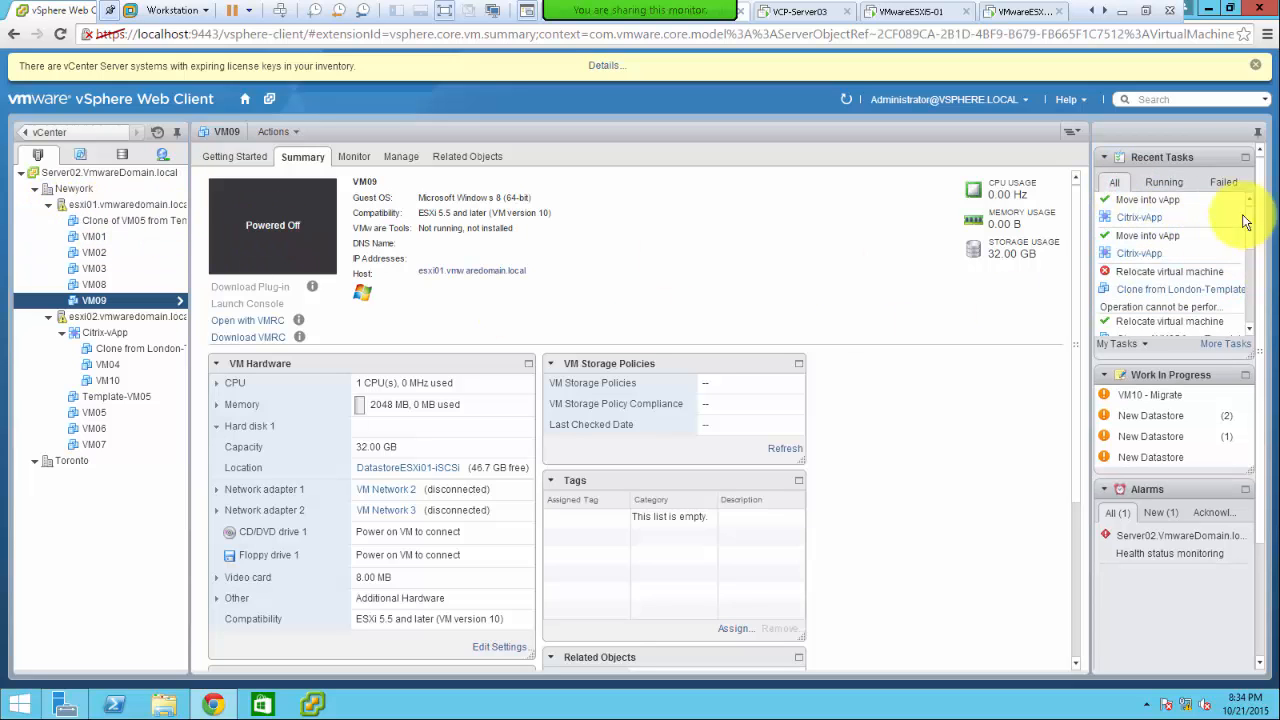
{"action": "left_click", "coordinate": [1167, 186]}
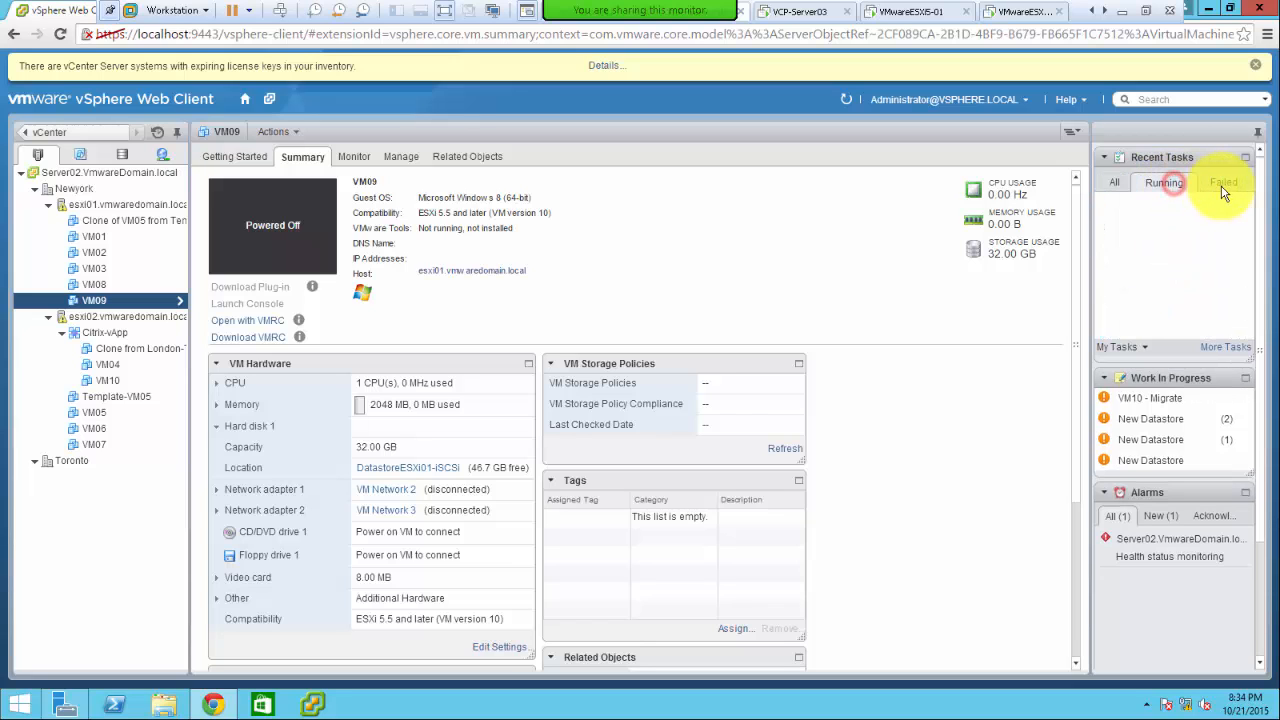
- Look through esxi01, VM09 and VM02, then return to Citrix-vApp's Scheduled Tasks page
{"action": "left_click", "coordinate": [92, 205]}
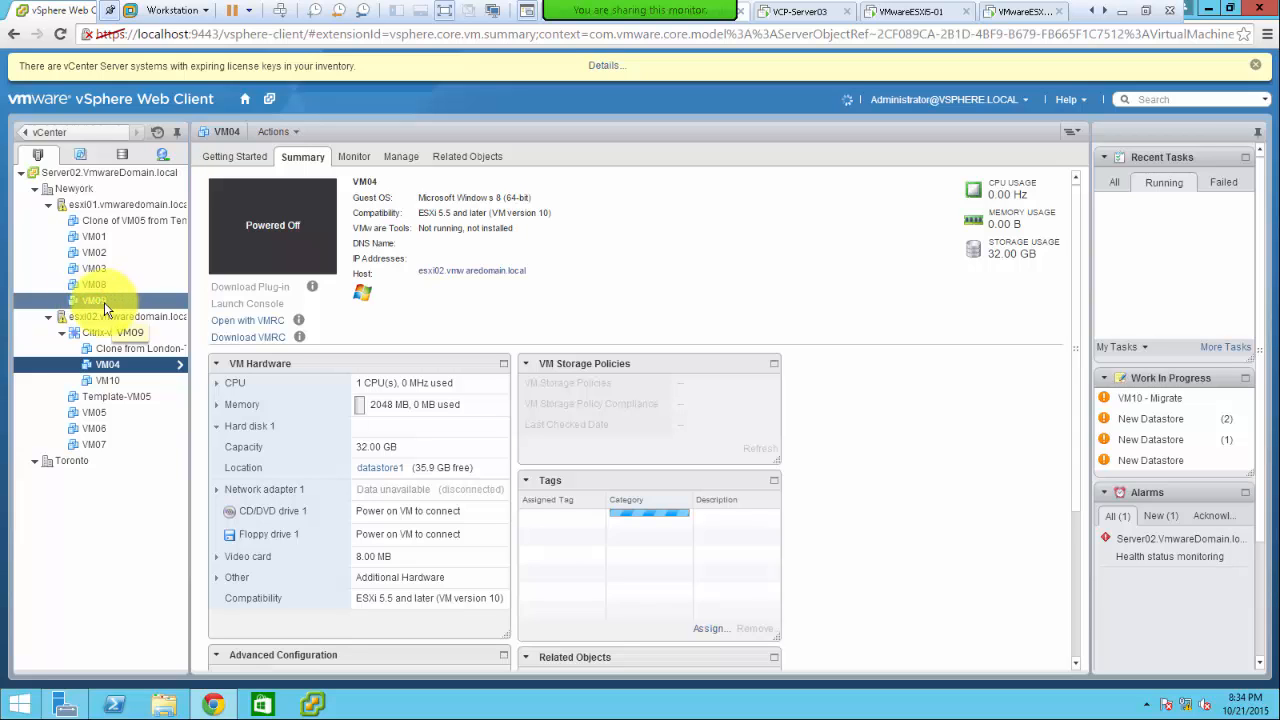
{"action": "left_click", "coordinate": [86, 301]}
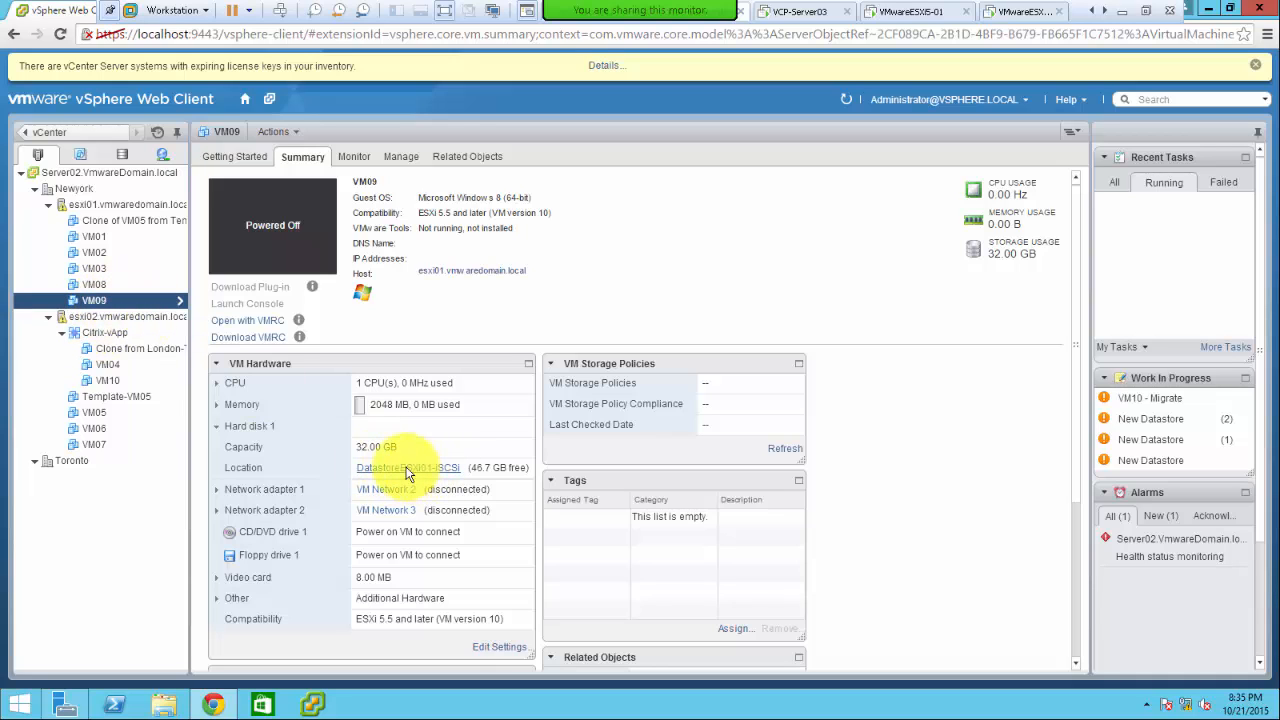
{"action": "left_click", "coordinate": [98, 256]}
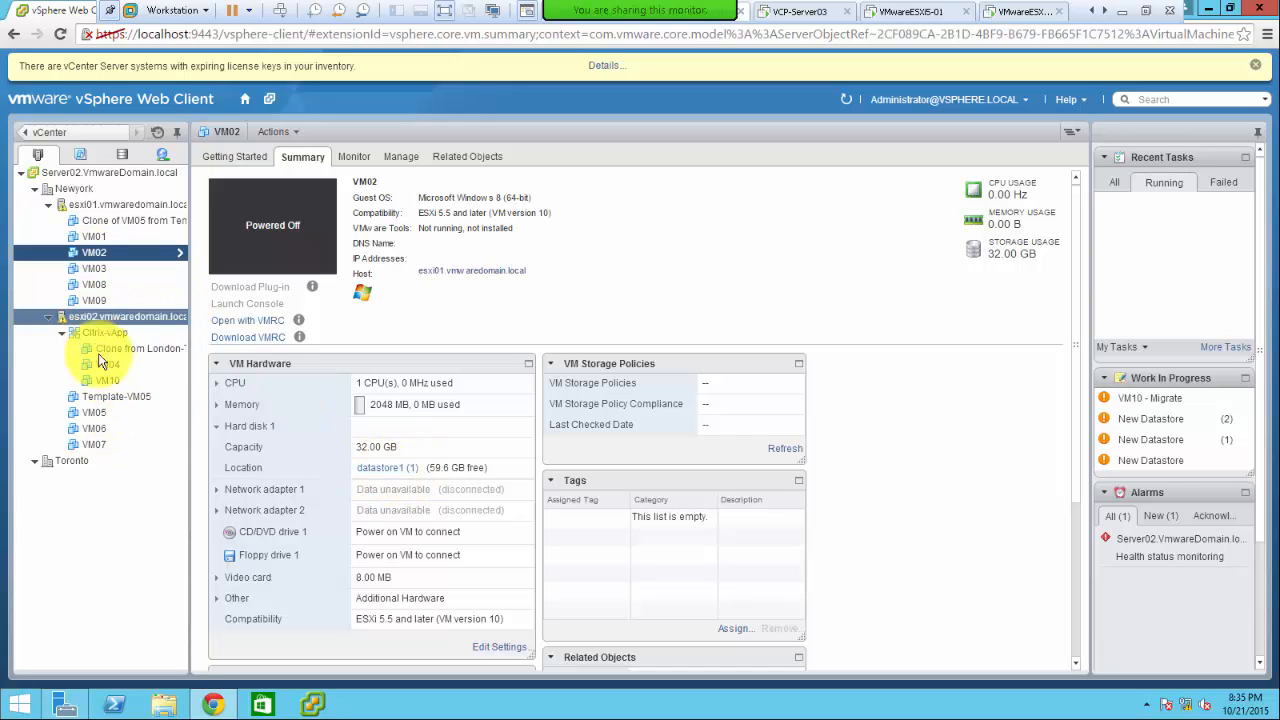
{"action": "left_click", "coordinate": [91, 252]}
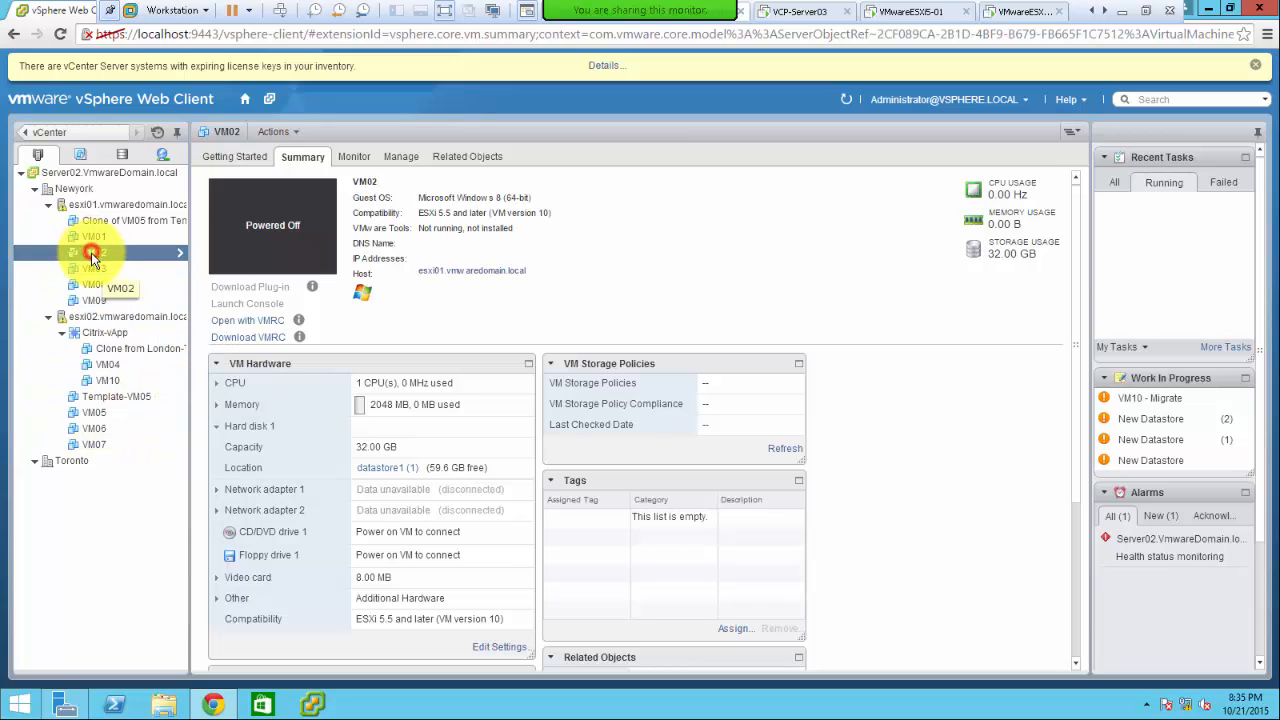
{"action": "left_click", "coordinate": [112, 333]}
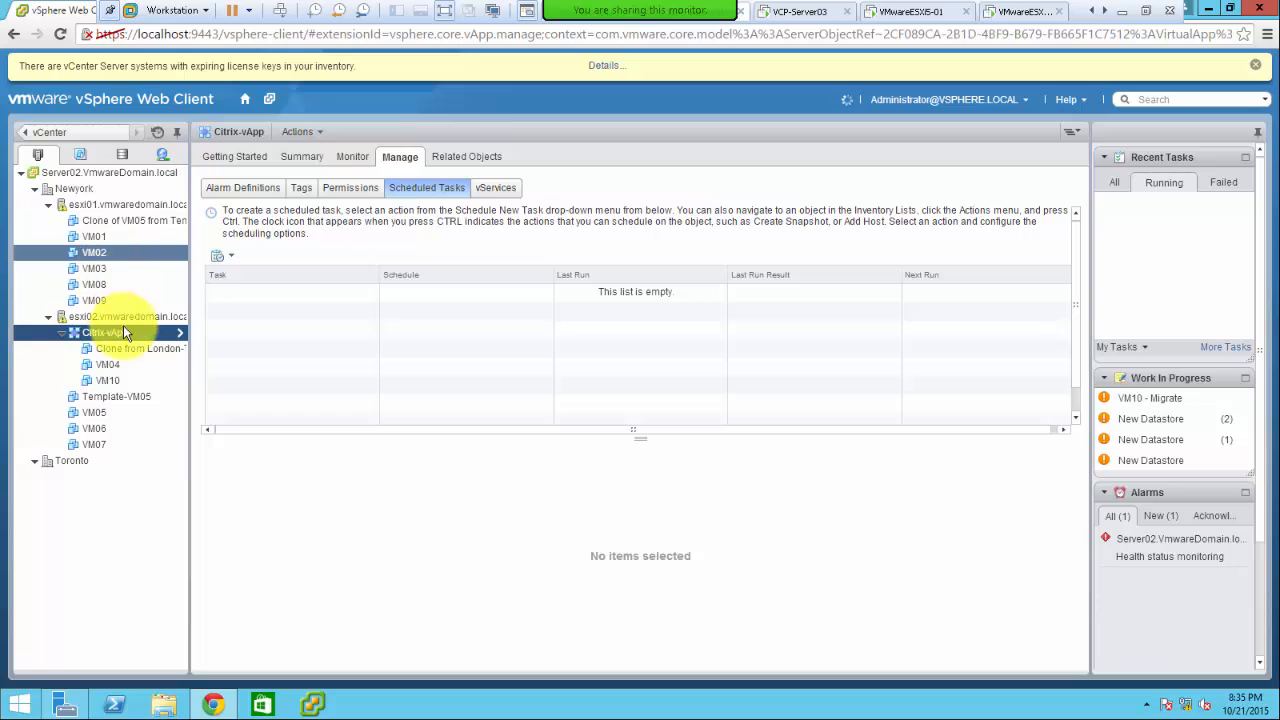
{"action": "left_click_drag", "start_coordinate": [123, 325], "coordinate": [123, 350]}
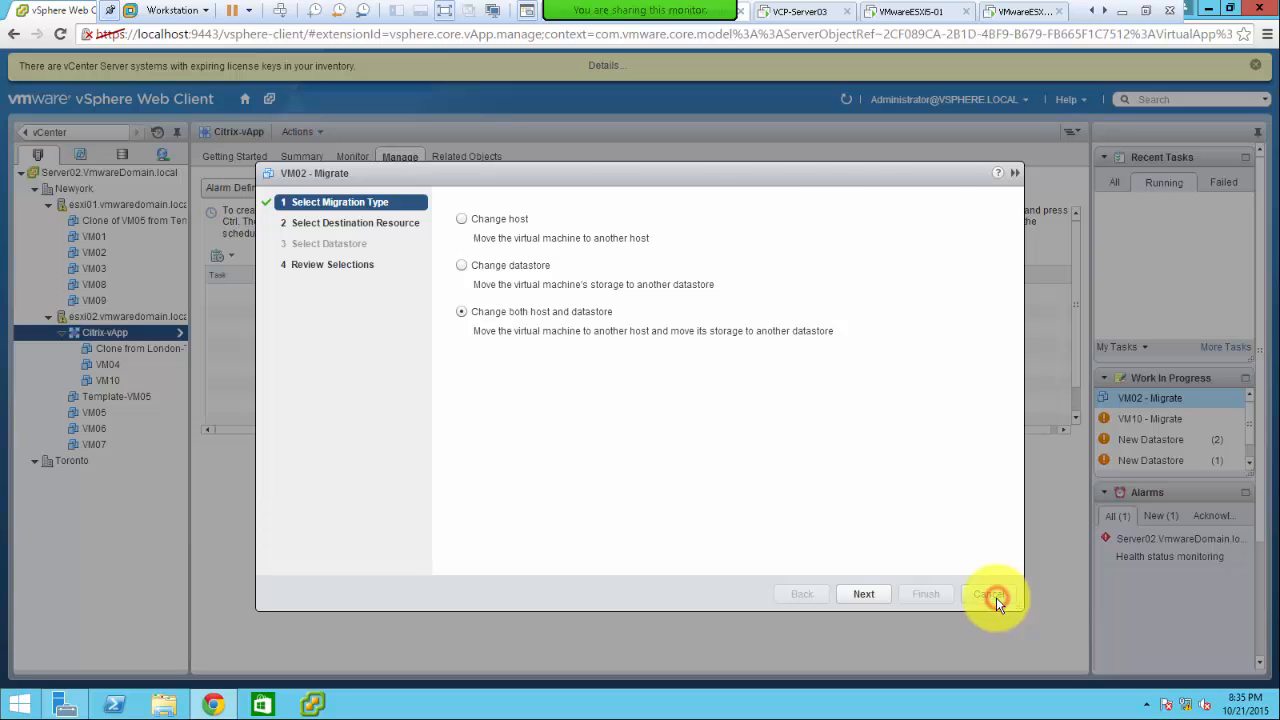
{"action": "left_click", "coordinate": [988, 594]}
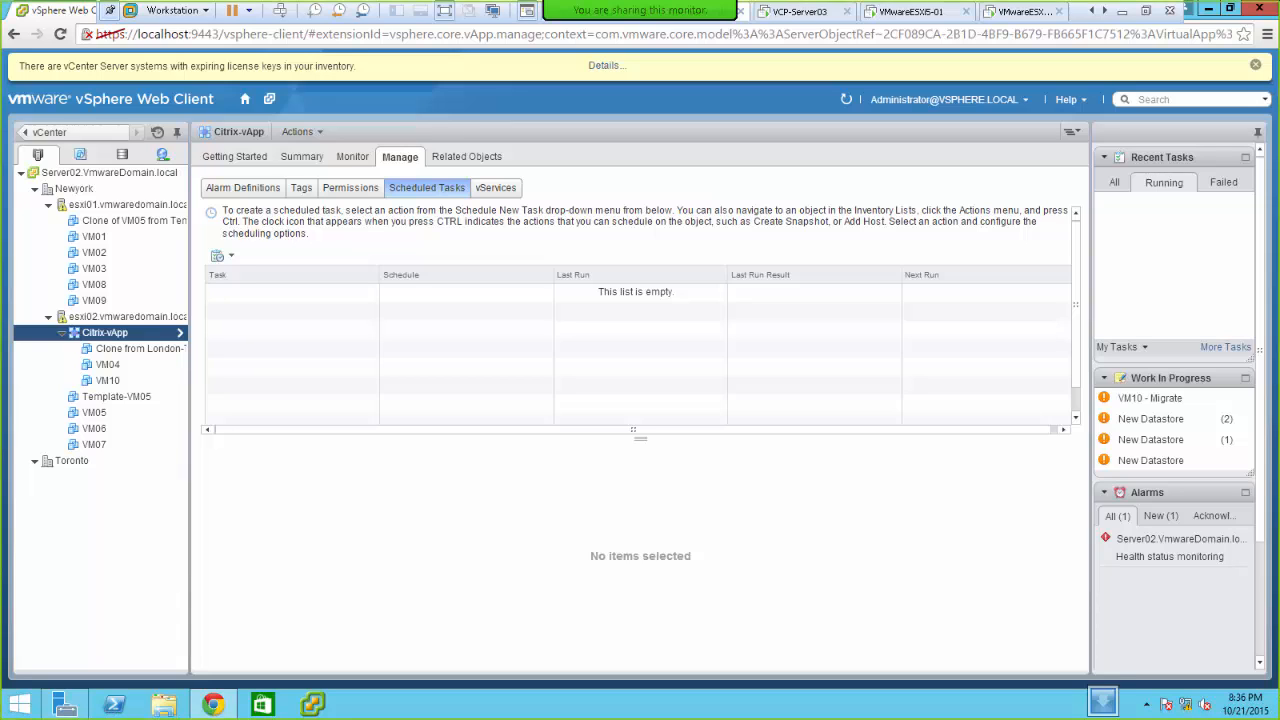
- Bring the PowerPoint window over the browser and maximize it to fill the screen
{"action": "key", "text": "alt+Tab"}
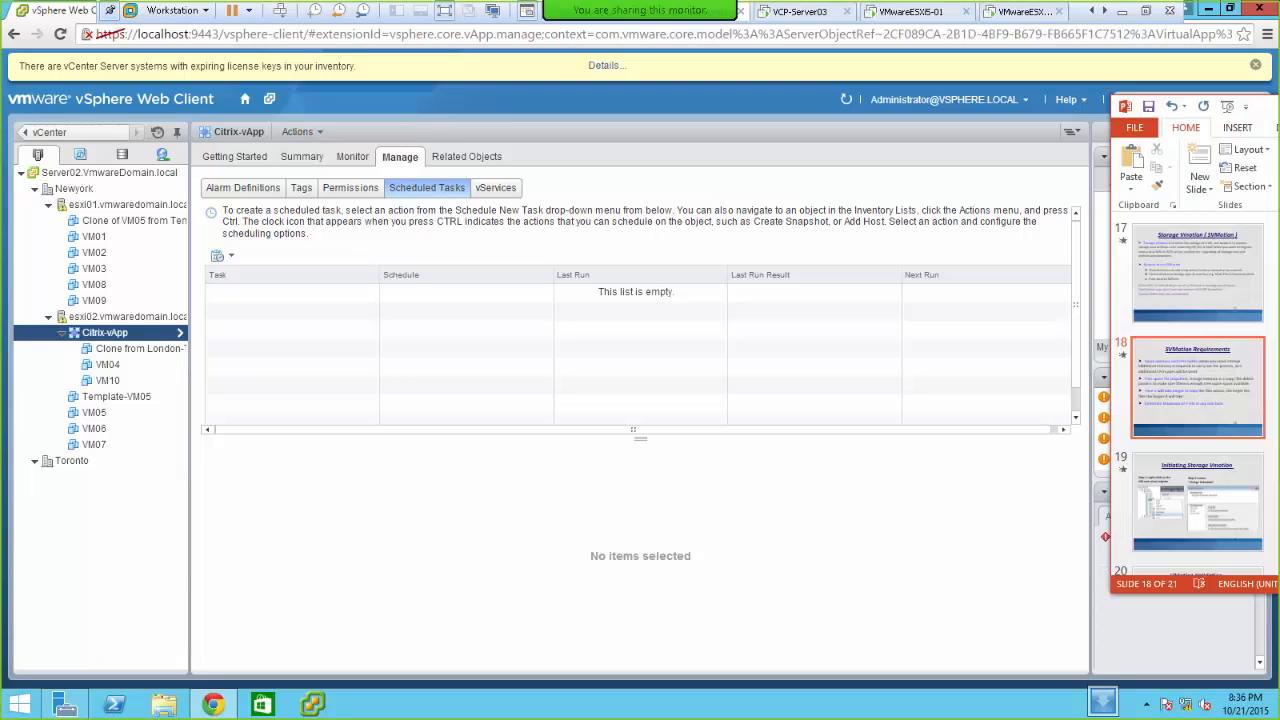
{"action": "left_click_drag", "start_coordinate": [1268, 106], "coordinate": [1116, 110]}
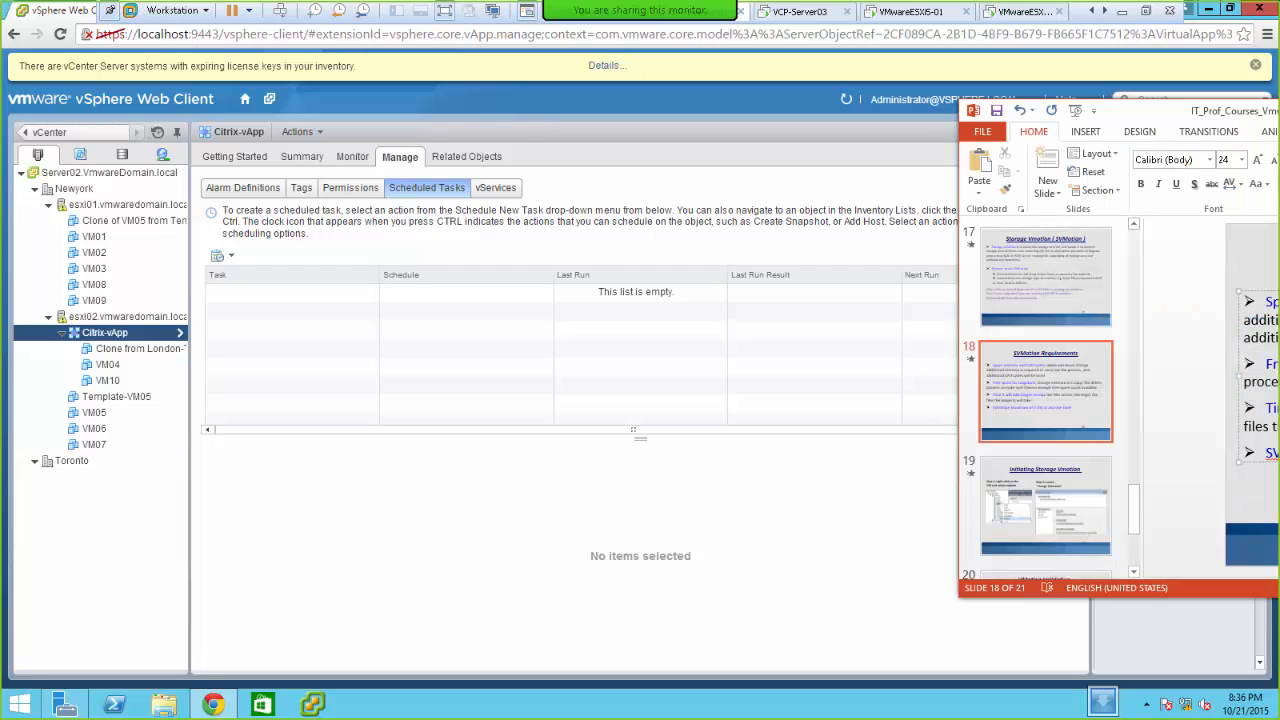
{"action": "key", "text": "alt+Tab"}
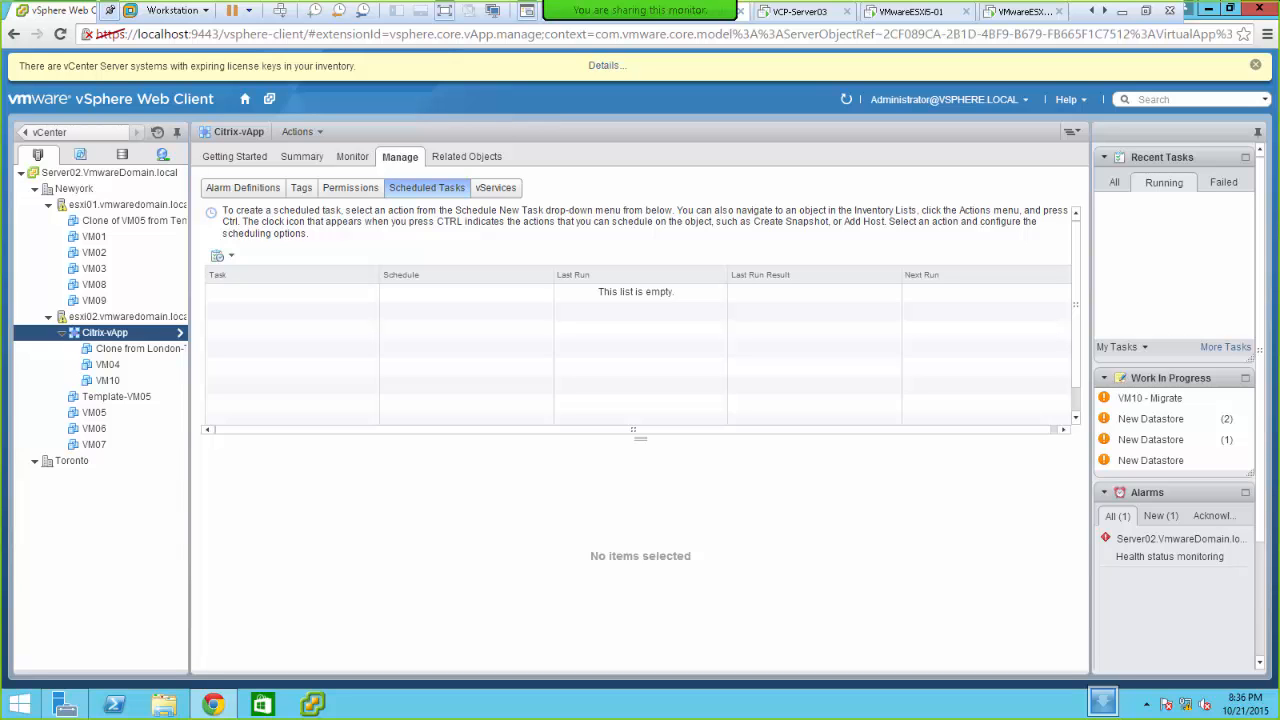
{"action": "left_click_drag", "start_coordinate": [1279, 28], "coordinate": [663, 150]}
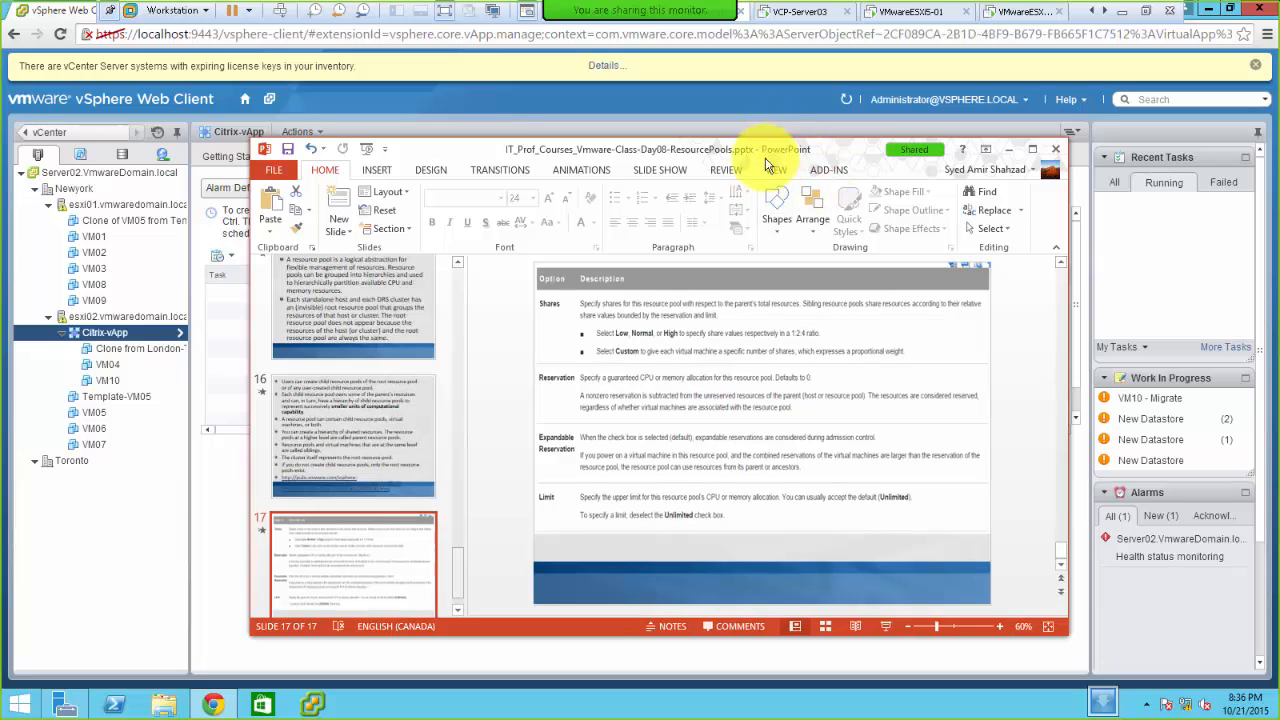
{"action": "double_click", "coordinate": [765, 150]}
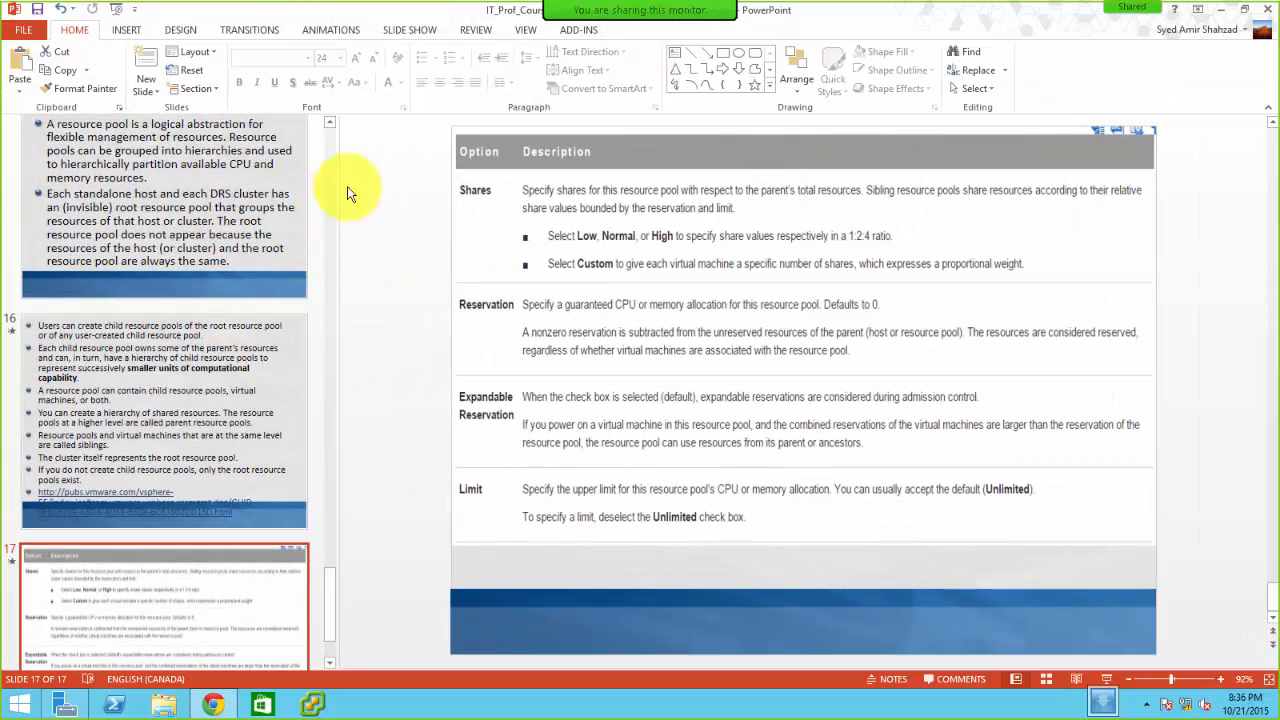
- Scroll the slide thumbnails up and select slide 12, 'Tasks to do Today'
{"action": "left_click", "coordinate": [332, 139]}
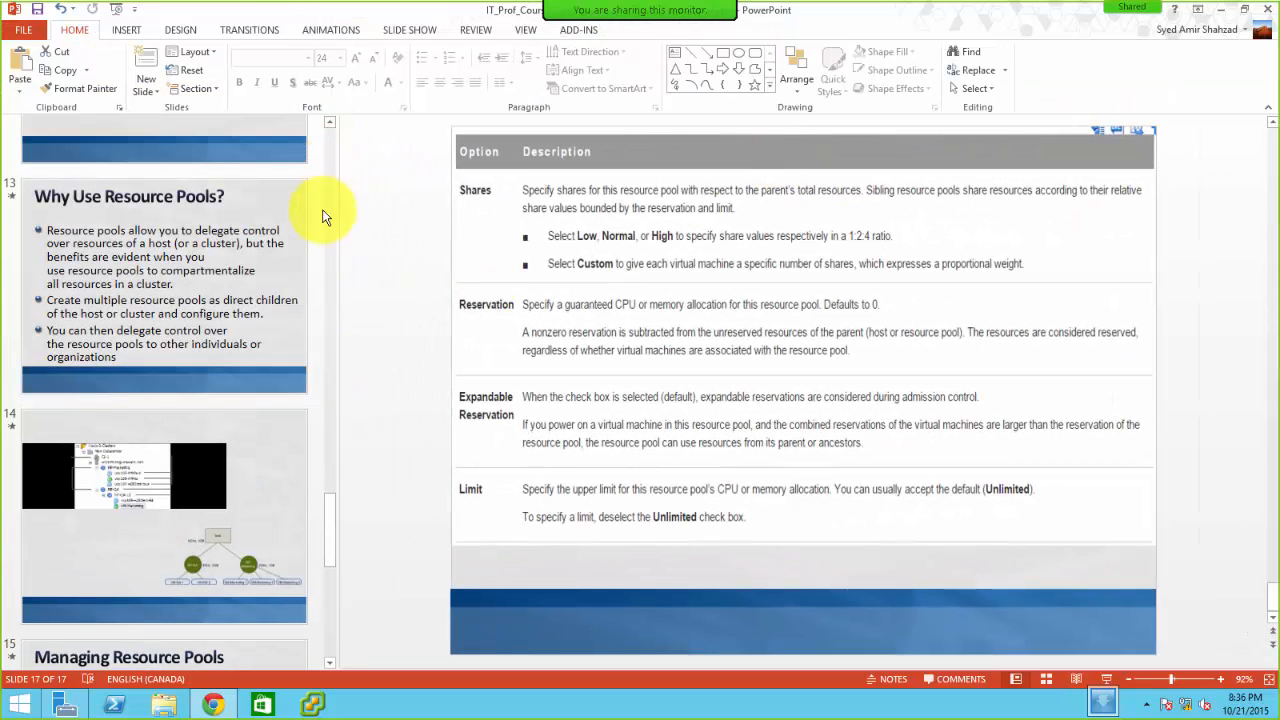
{"action": "left_click", "coordinate": [329, 122]}
{"action": "left_click", "coordinate": [330, 122]}
{"action": "left_click", "coordinate": [330, 122]}
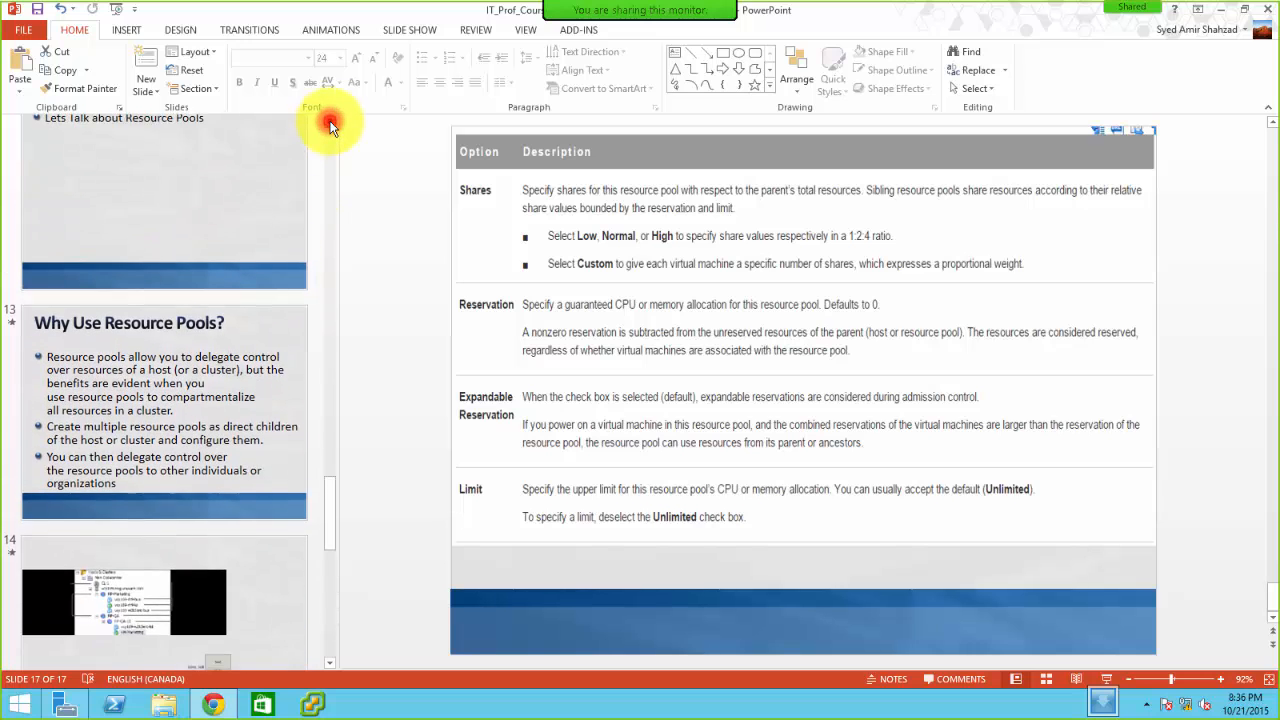
{"action": "left_click", "coordinate": [330, 122]}
{"action": "left_click", "coordinate": [330, 122]}
{"action": "left_click", "coordinate": [330, 122]}
{"action": "left_click", "coordinate": [330, 122]}
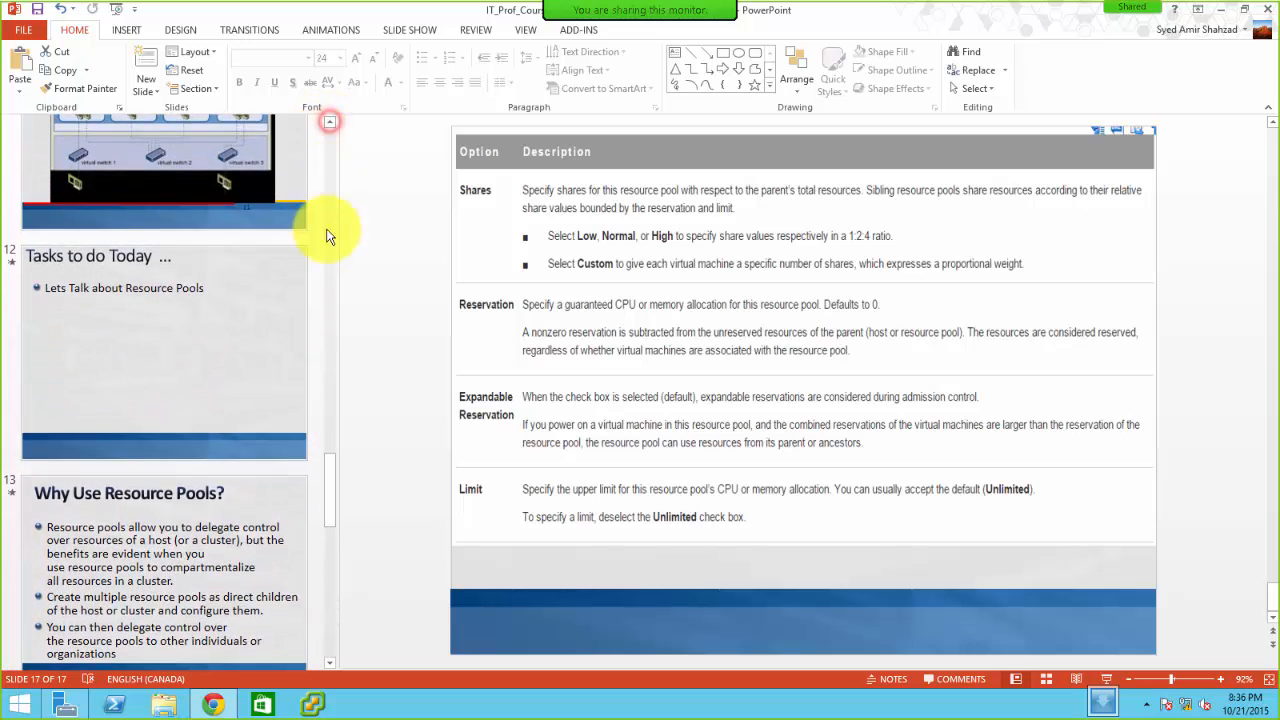
{"action": "left_click", "coordinate": [209, 366]}
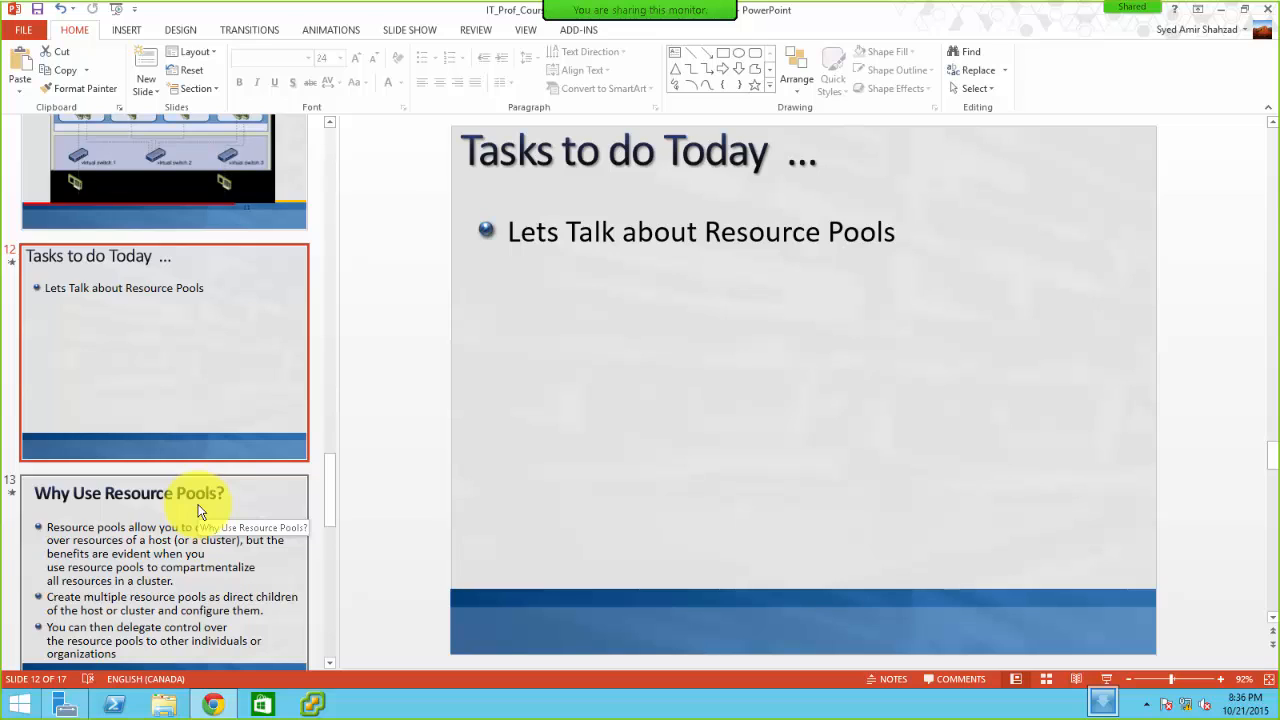
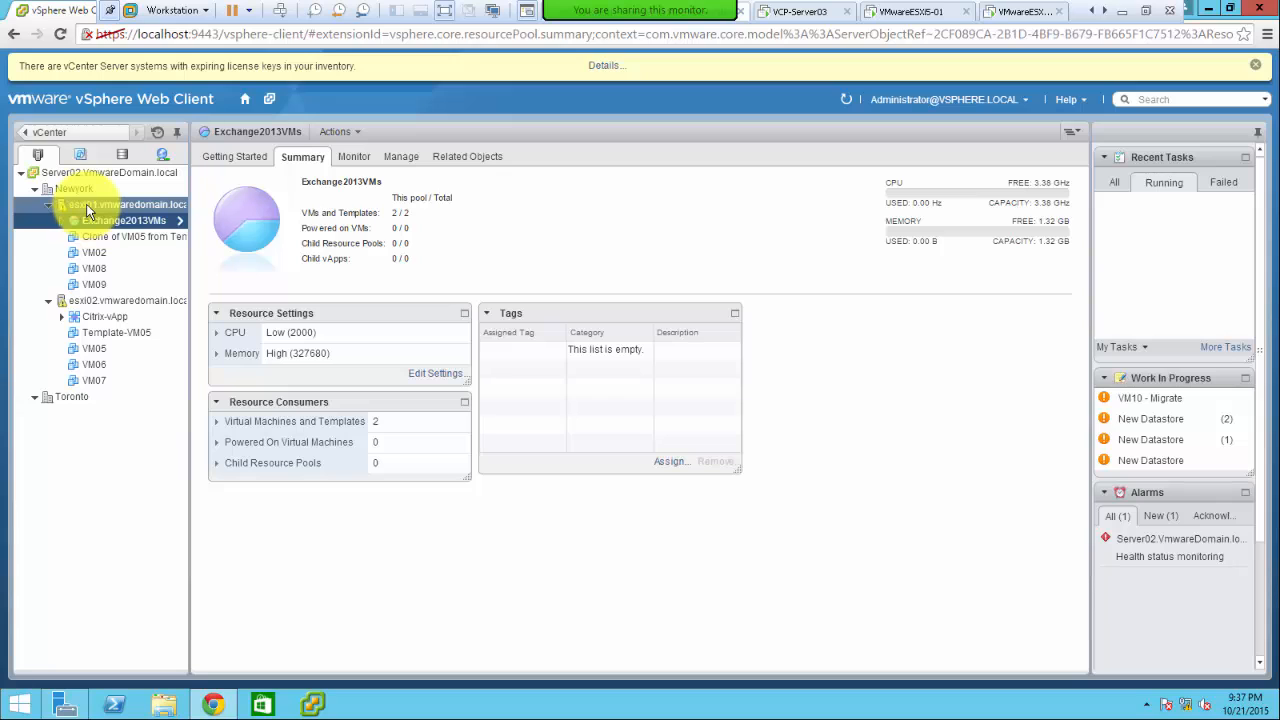
- Show the Newyork datacenter summary (2 hosts, 13 VMs, 0 clusters) and open its actions menu
{"action": "left_click", "coordinate": [88, 208]}
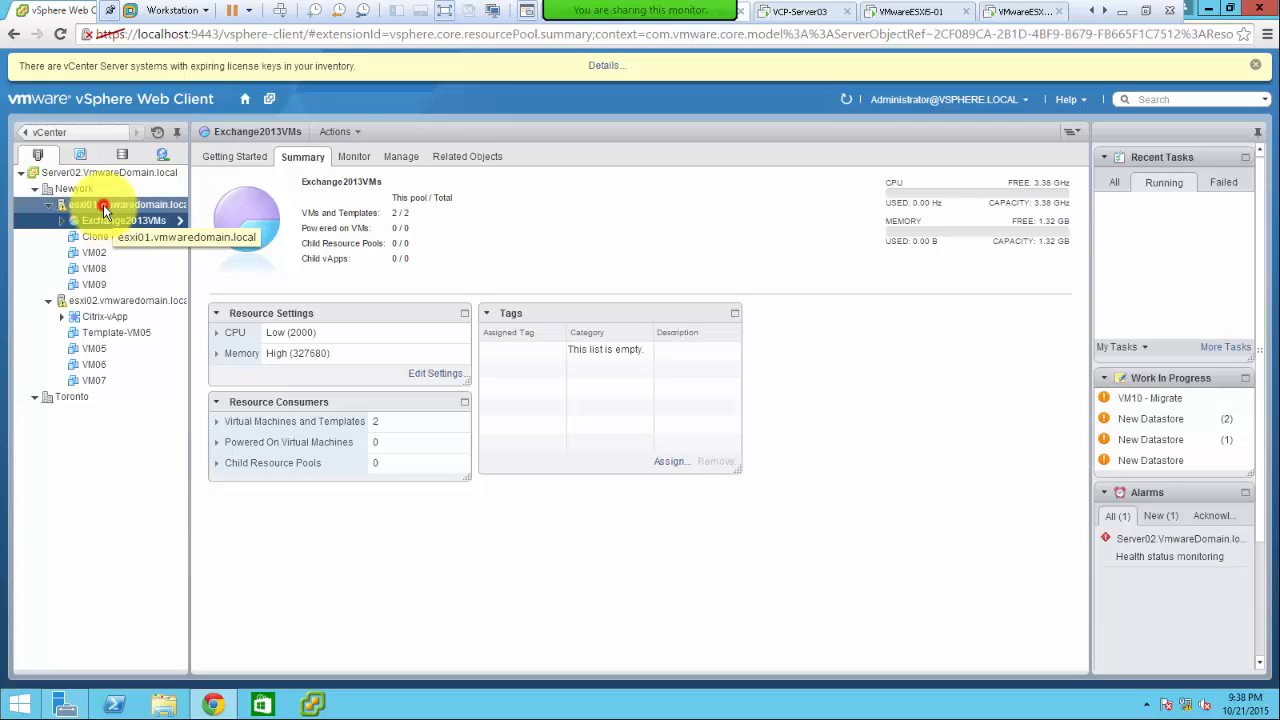
{"action": "left_click", "coordinate": [103, 204]}
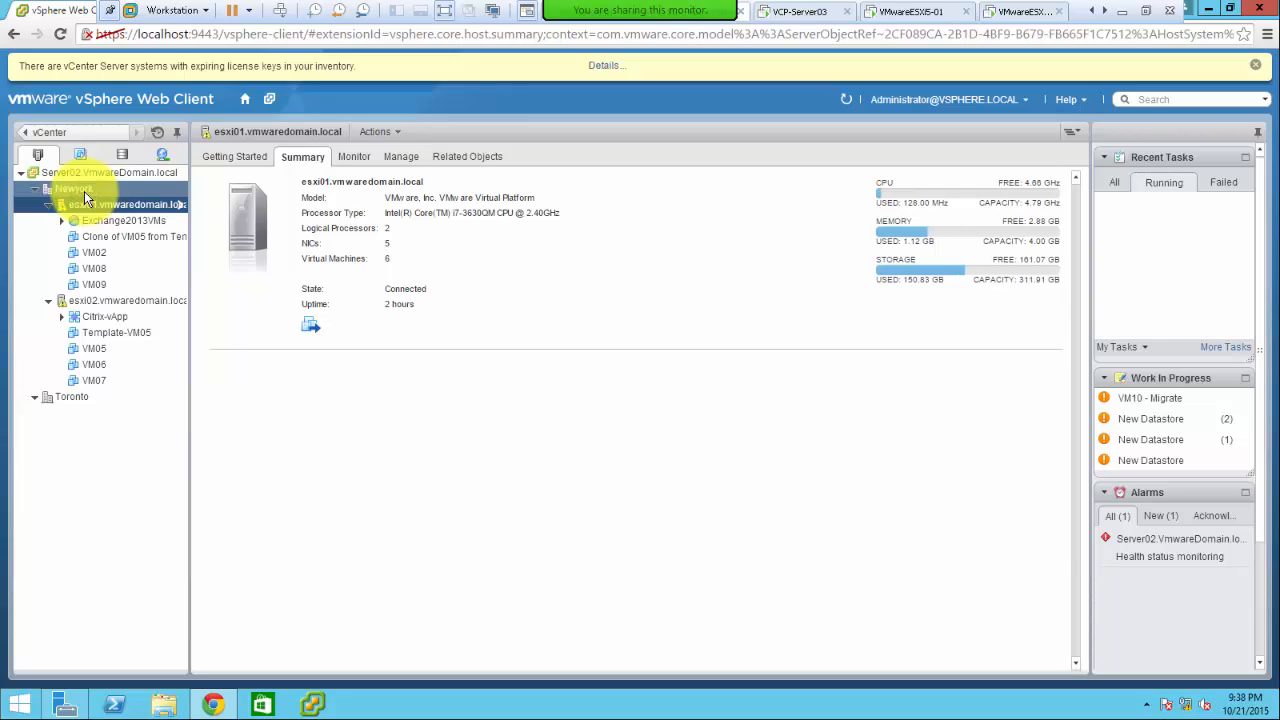
{"action": "right_click", "coordinate": [84, 191]}
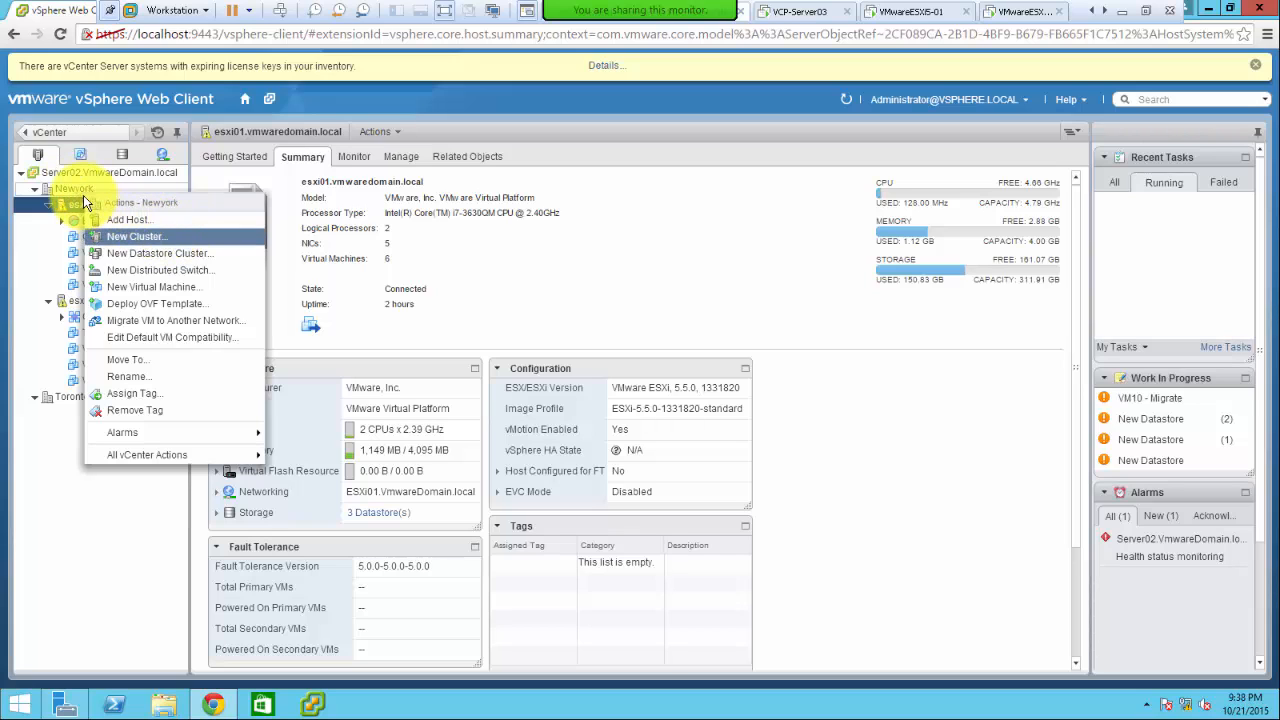
{"action": "left_click", "coordinate": [72, 189]}
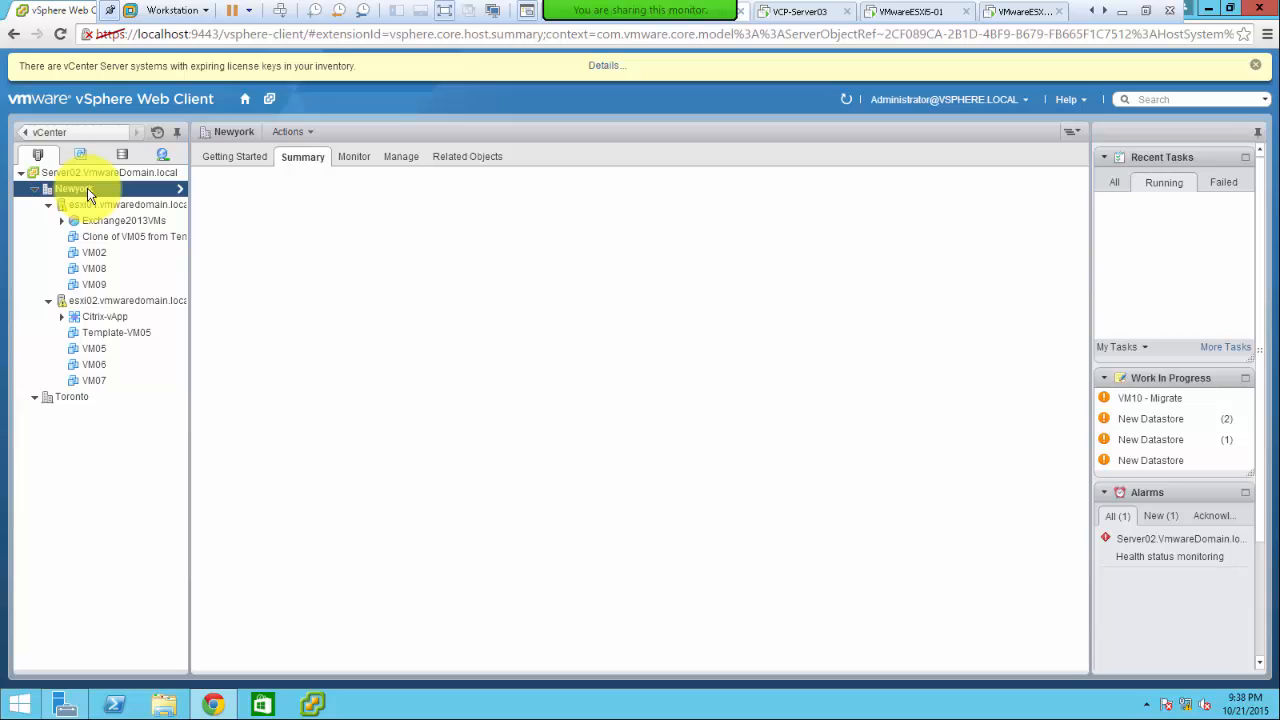
{"action": "right_click", "coordinate": [87, 188]}
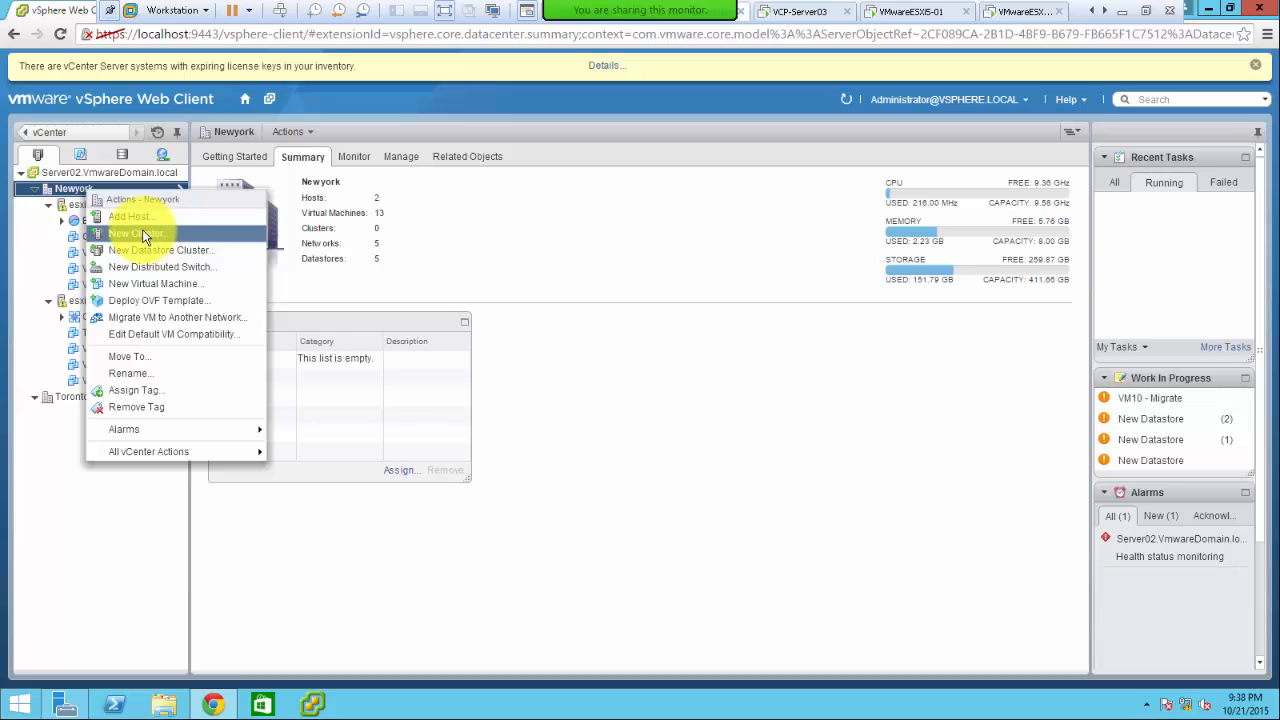
- Create 'Newyork Cluster' in Newyork with DRS turned on at the Fully automated level
{"action": "left_click", "coordinate": [152, 232]}
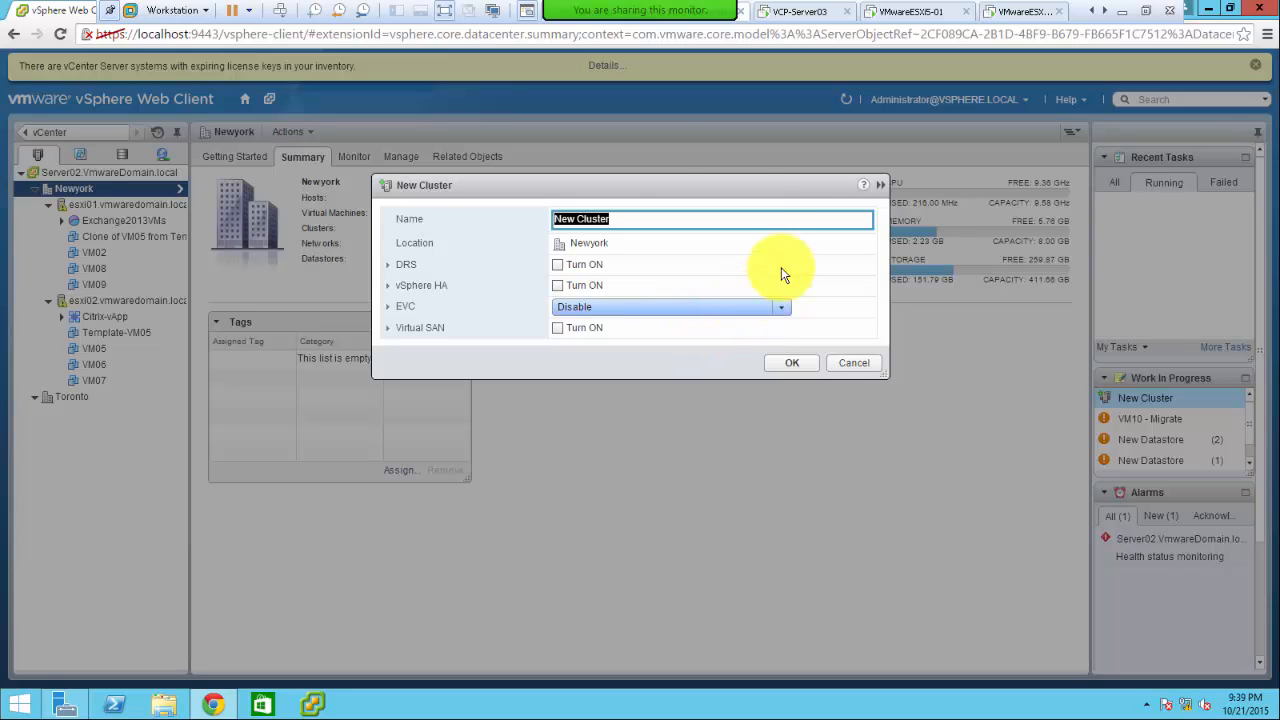
{"action": "left_click_drag", "start_coordinate": [648, 180], "coordinate": [634, 154]}
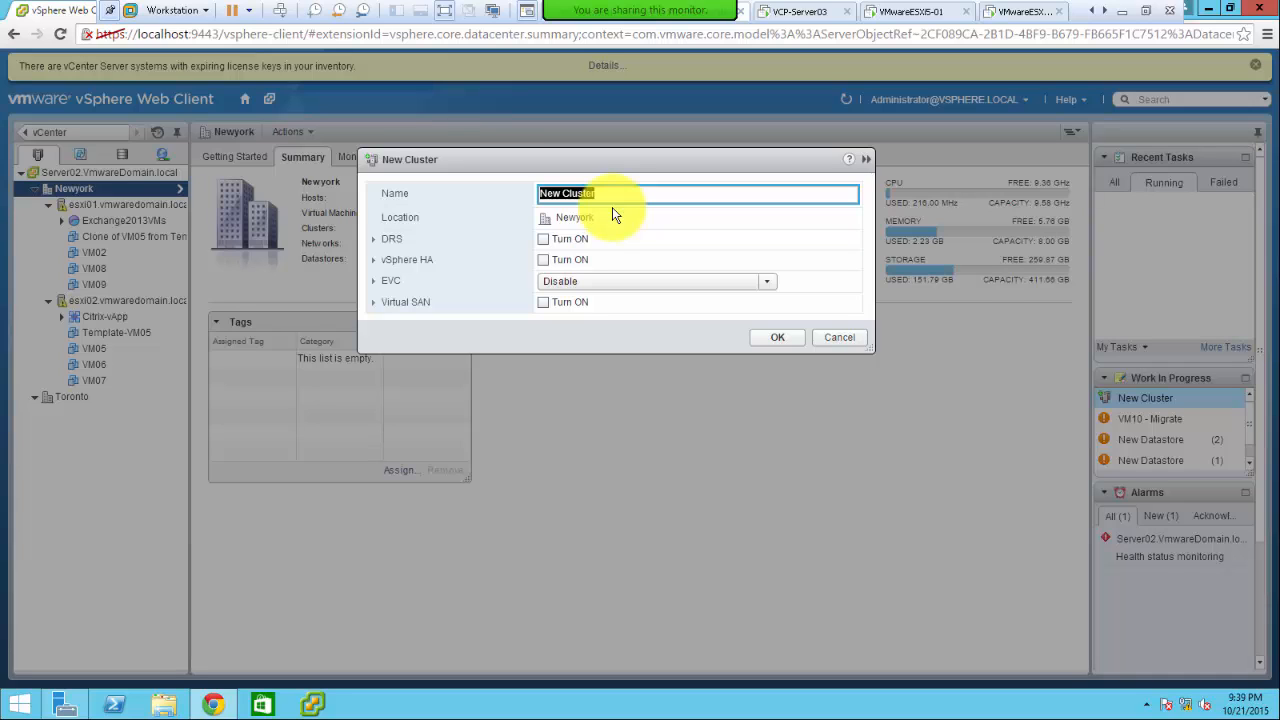
{"action": "type", "text": "Newyork"}
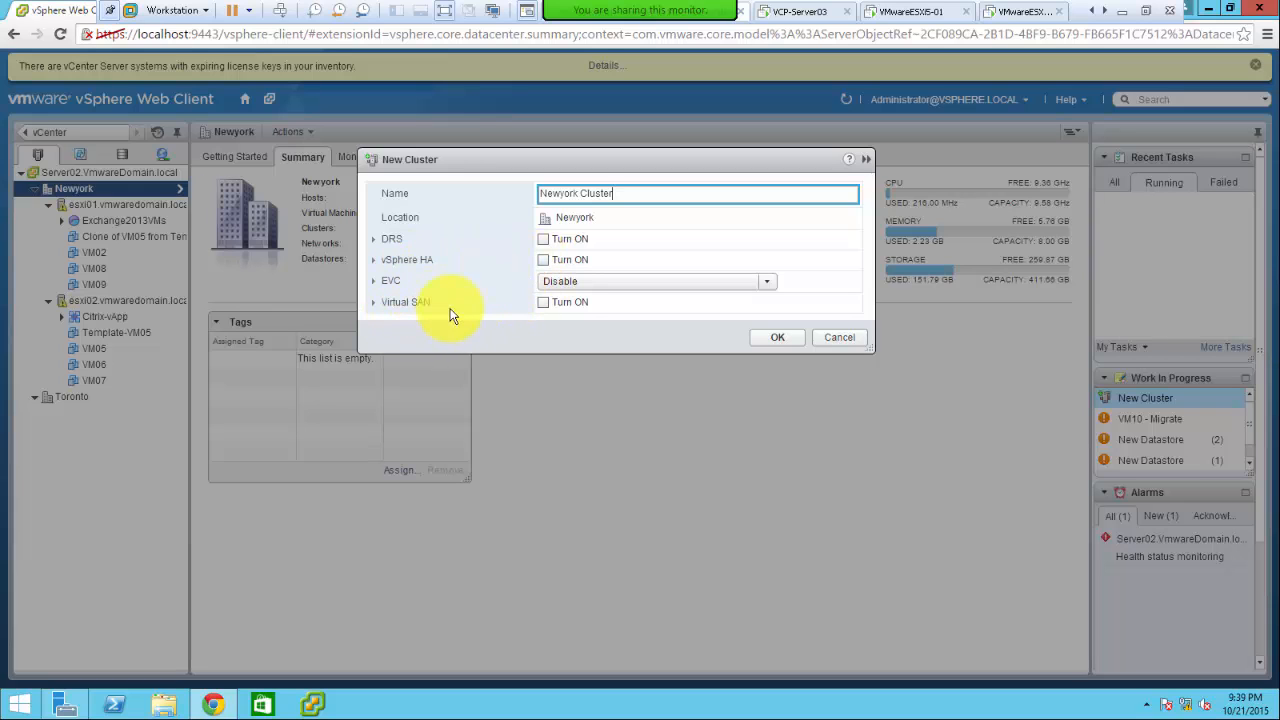
{"action": "left_click", "coordinate": [543, 240]}
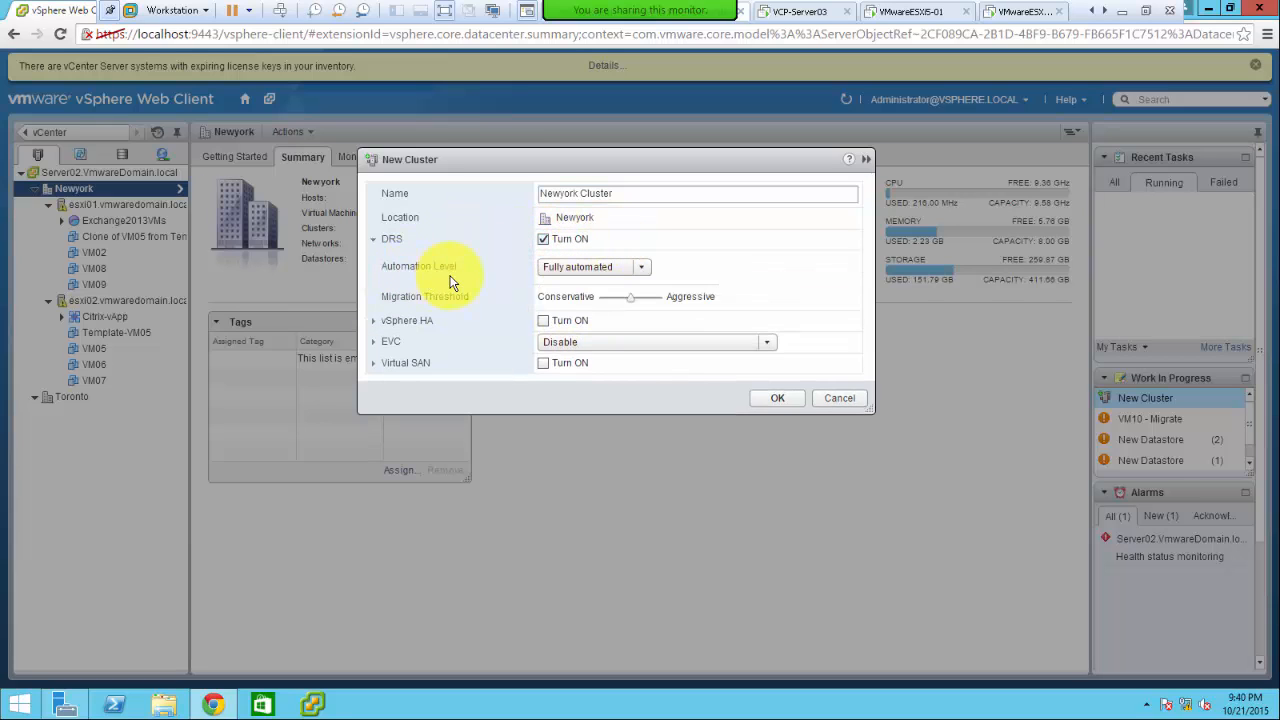
{"action": "left_click", "coordinate": [645, 268]}
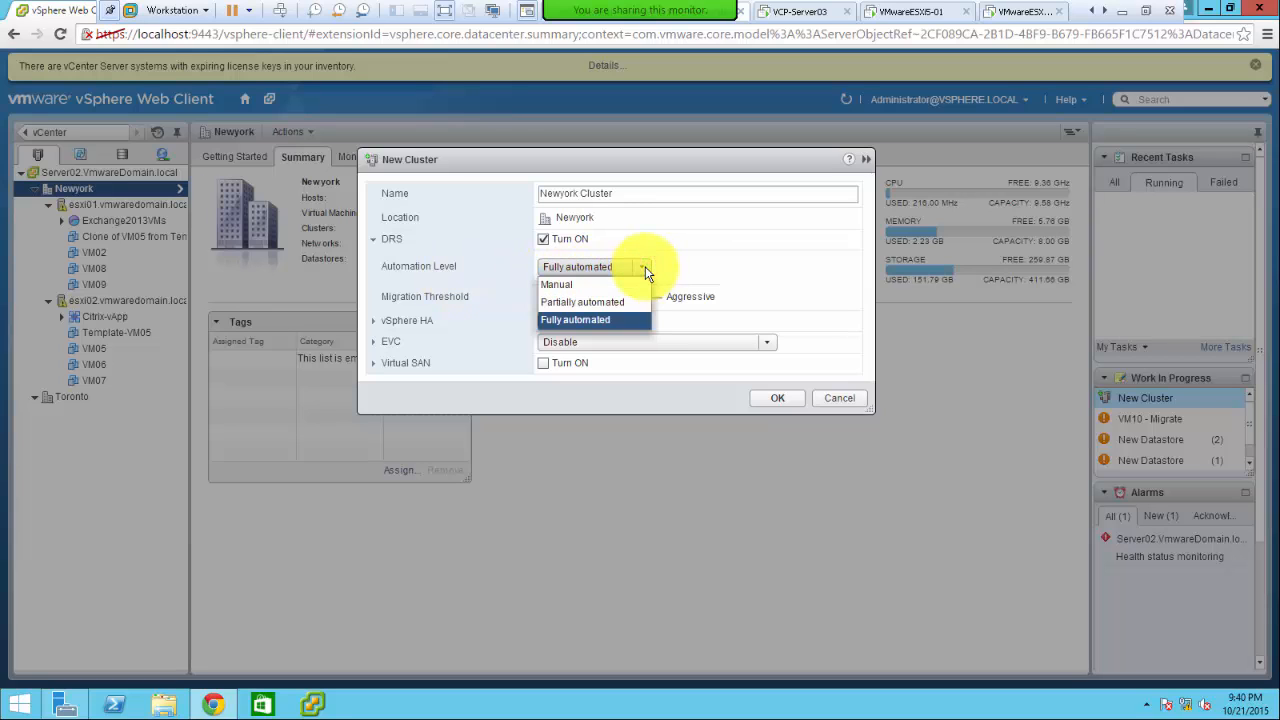
{"action": "left_click", "coordinate": [619, 321]}
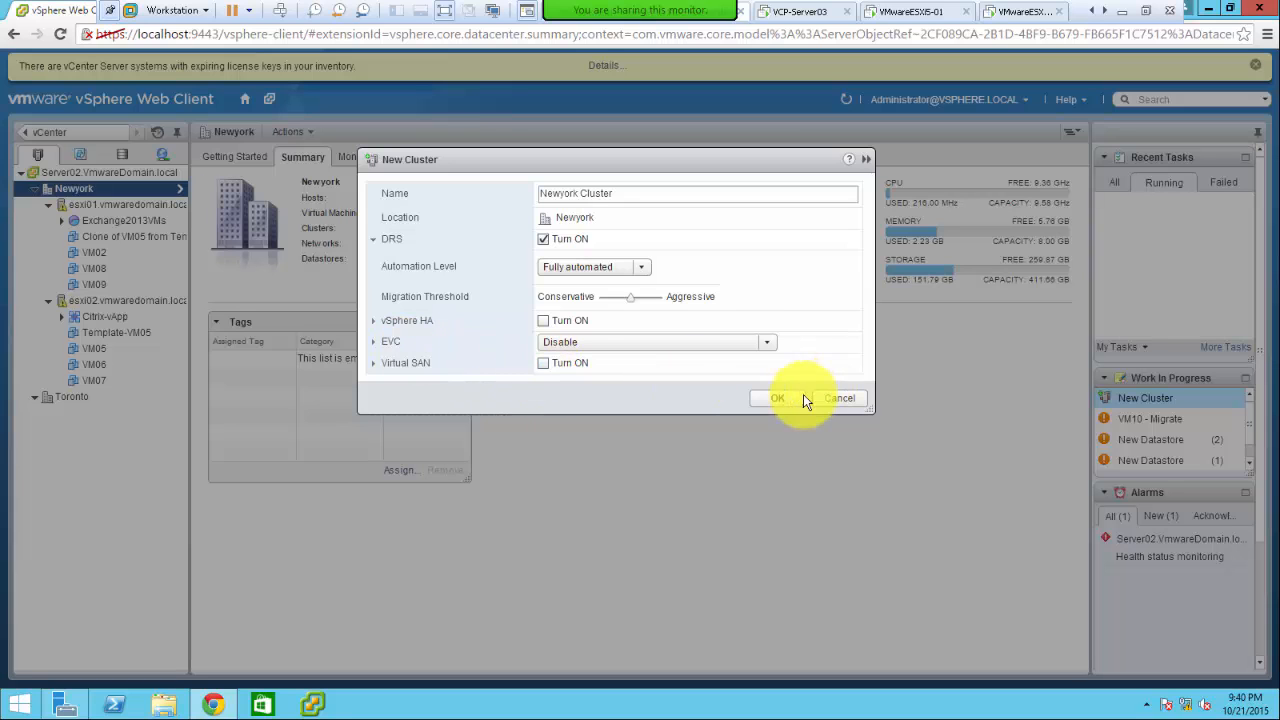
{"action": "left_click", "coordinate": [776, 400]}
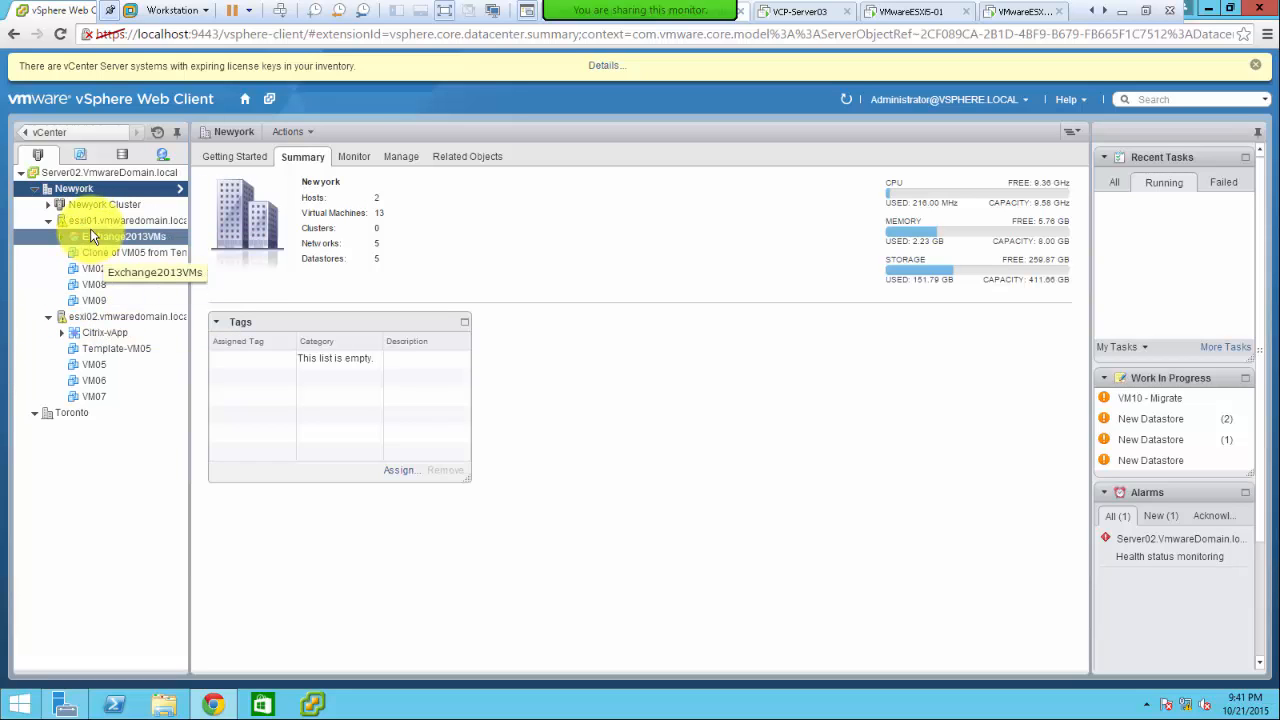
- Collapse the esxi01 and esxi02 nodes, expand Newyork Cluster, and open esxi01's actions menu
{"action": "left_click_drag", "start_coordinate": [95, 214], "coordinate": [47, 225]}
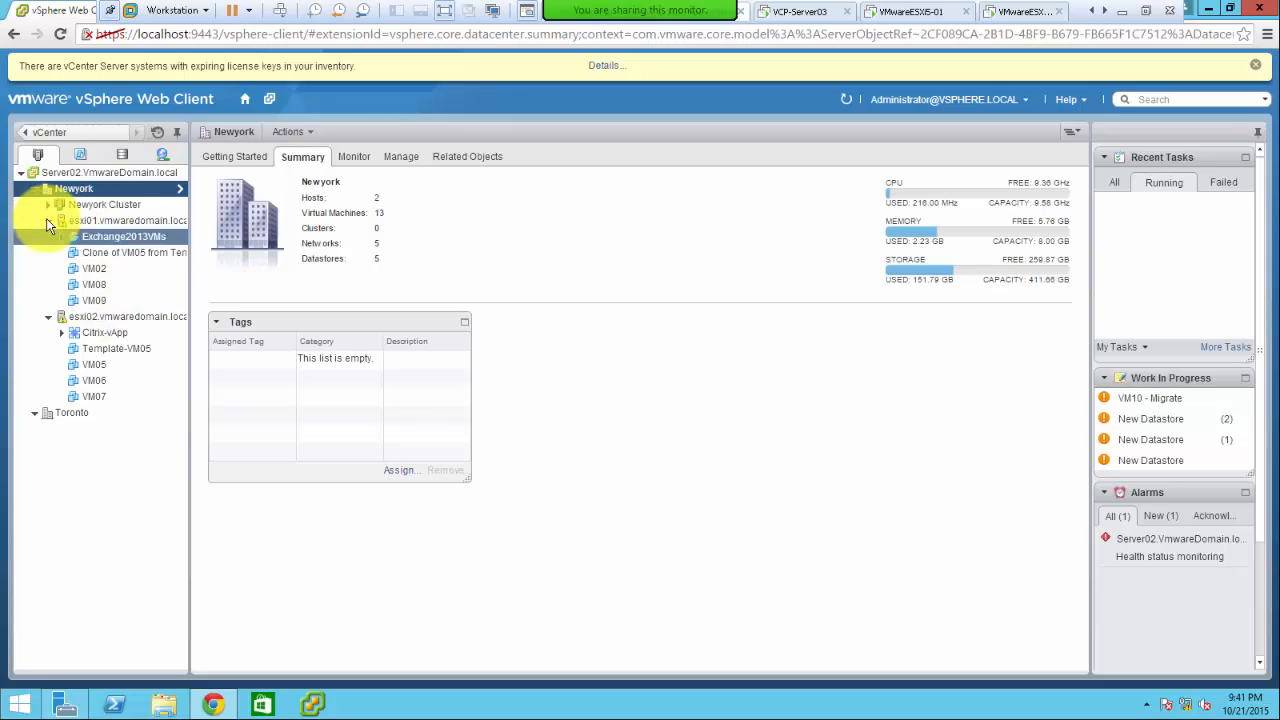
{"action": "left_click", "coordinate": [47, 222]}
{"action": "left_click", "coordinate": [48, 237]}
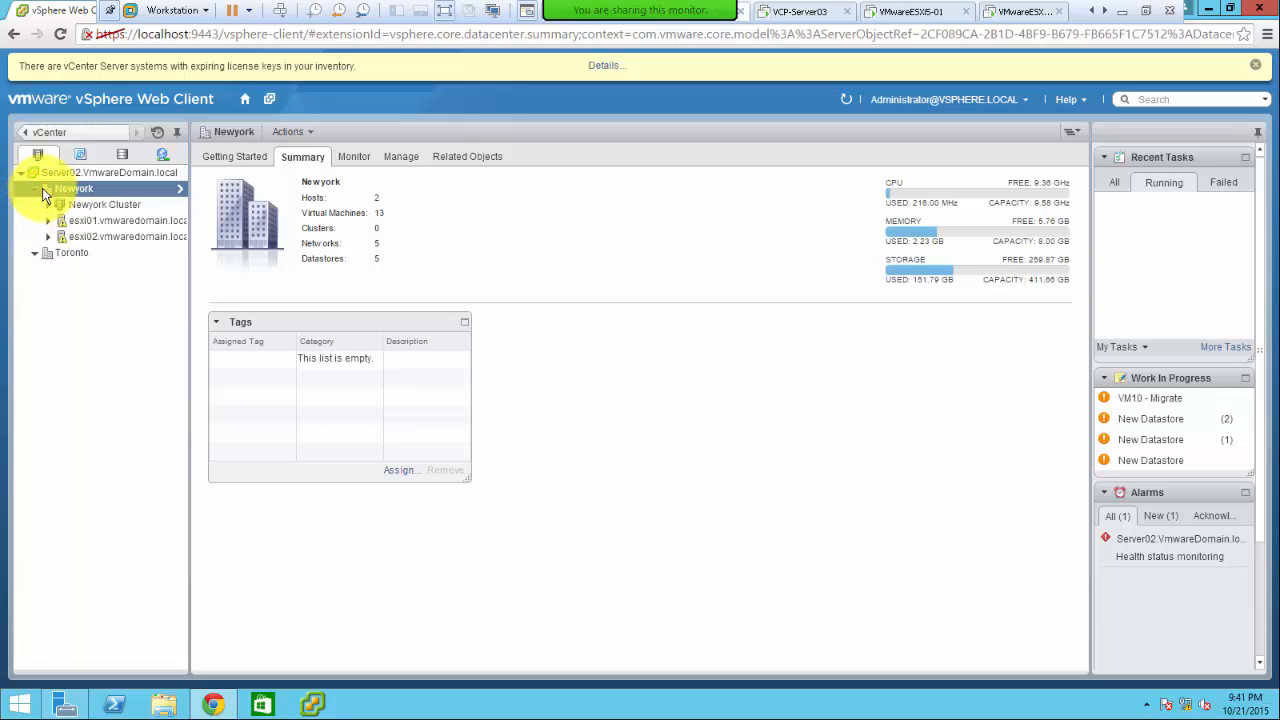
{"action": "left_click", "coordinate": [47, 204]}
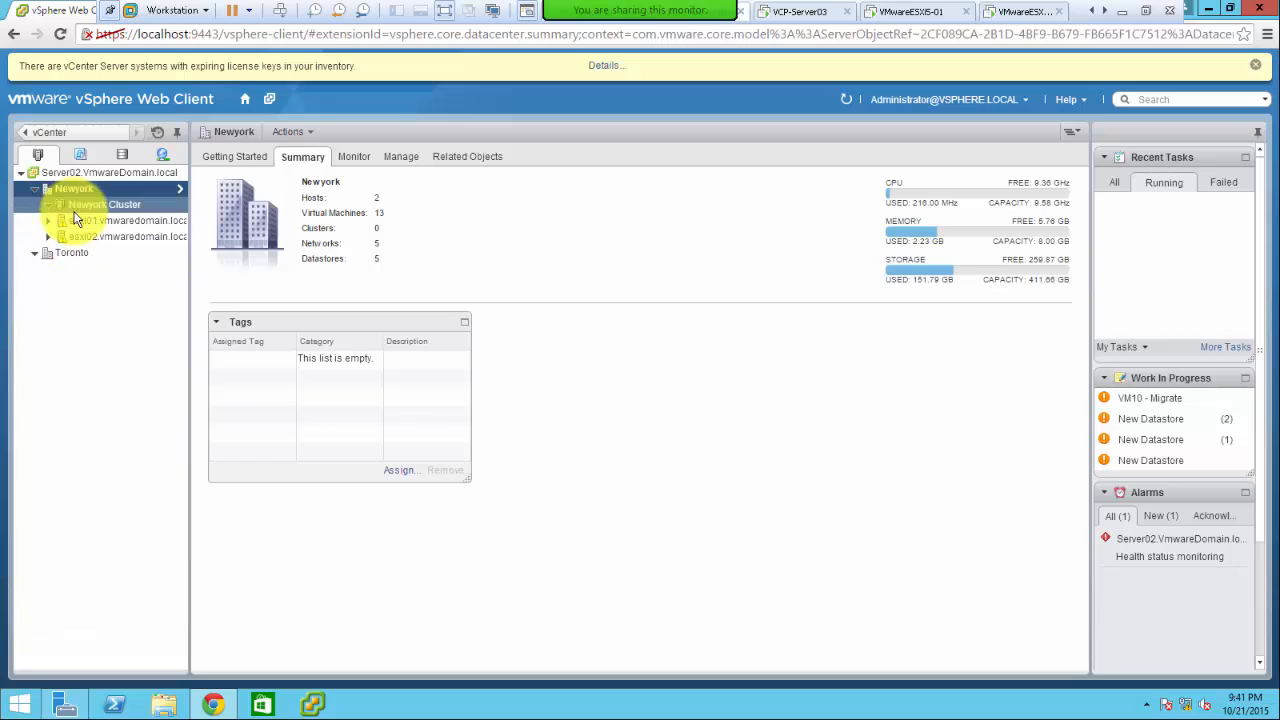
{"action": "right_click", "coordinate": [85, 219]}
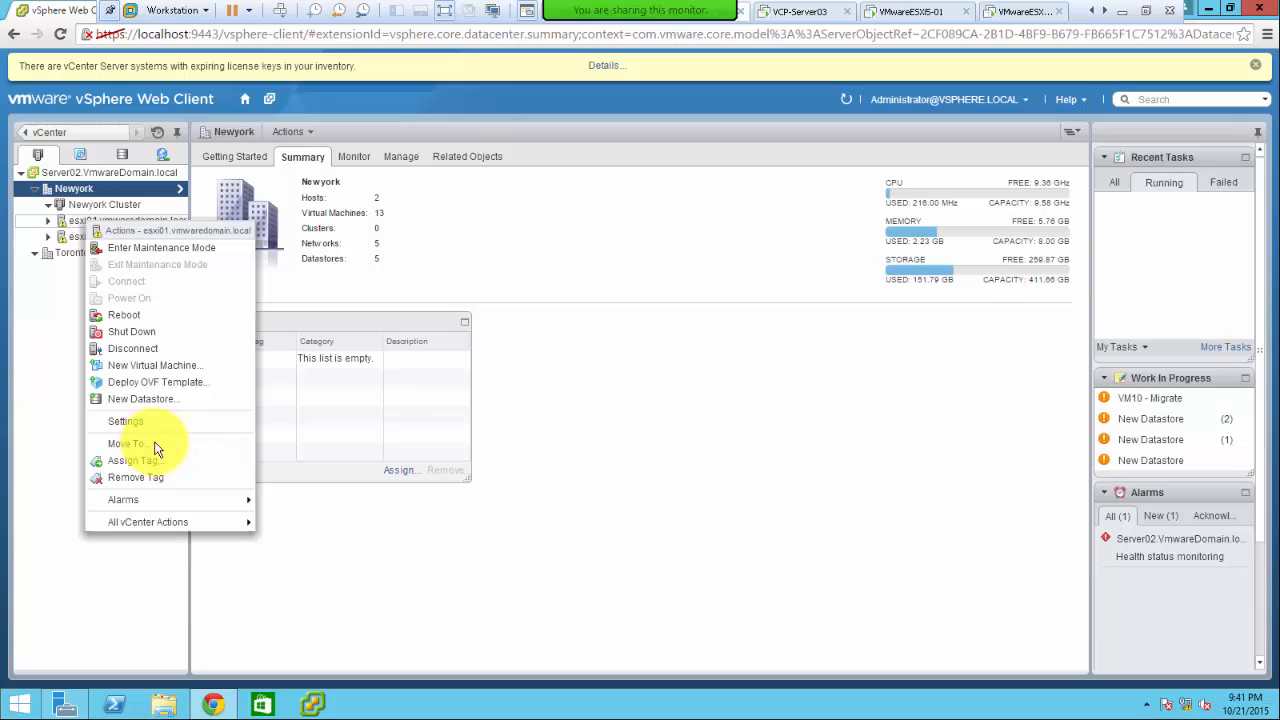
- Move host esxi01 into Newyork Cluster, putting its VMs in the cluster's root resource pool
{"action": "left_click", "coordinate": [146, 447]}
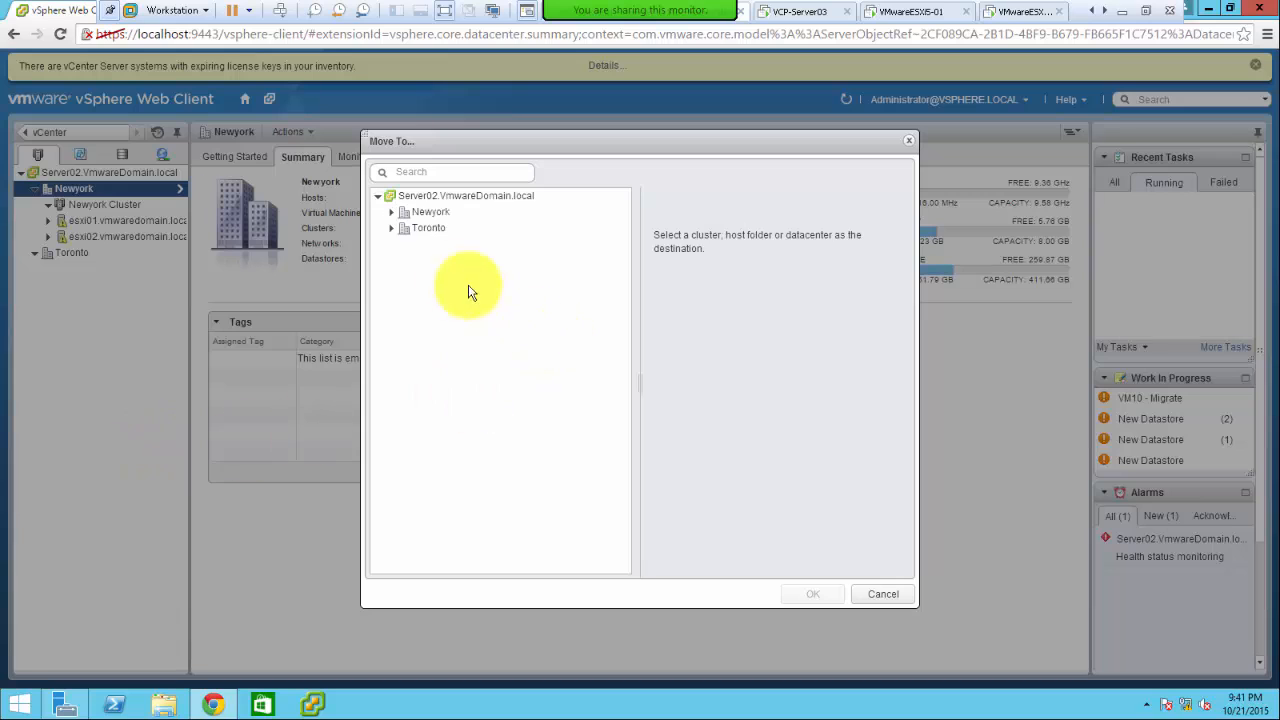
{"action": "left_click", "coordinate": [430, 228]}
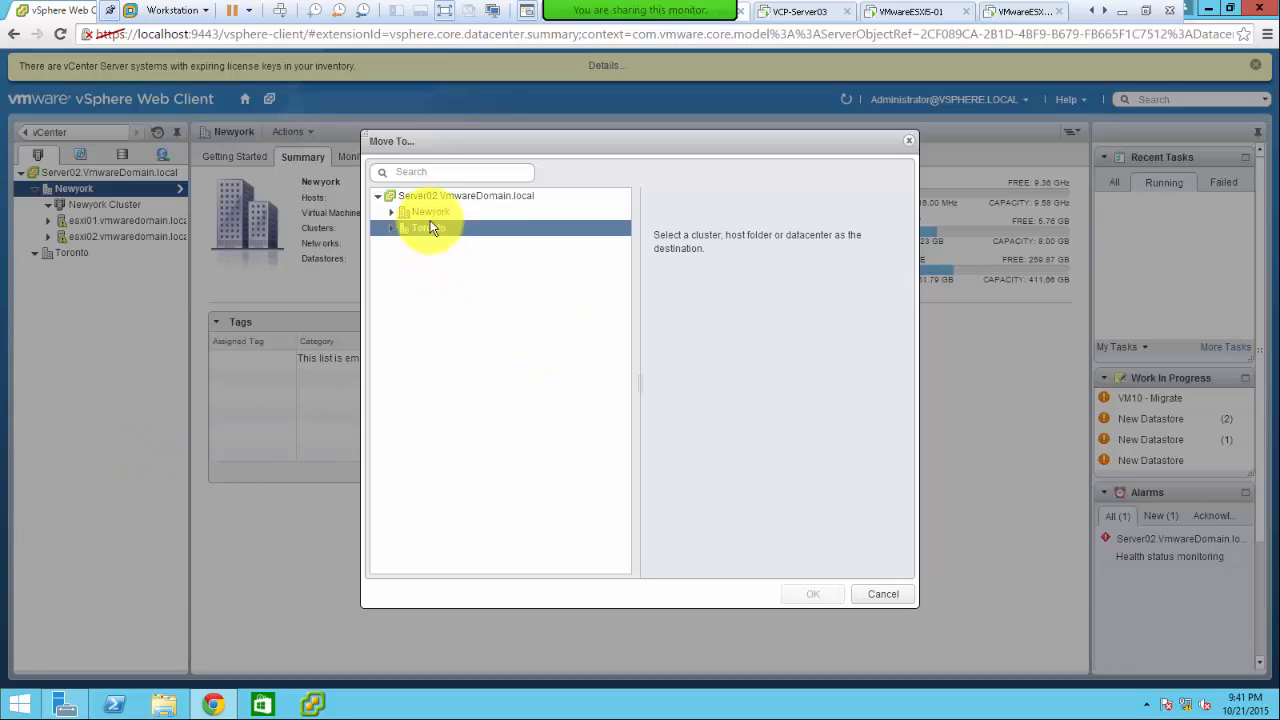
{"action": "left_click", "coordinate": [404, 213]}
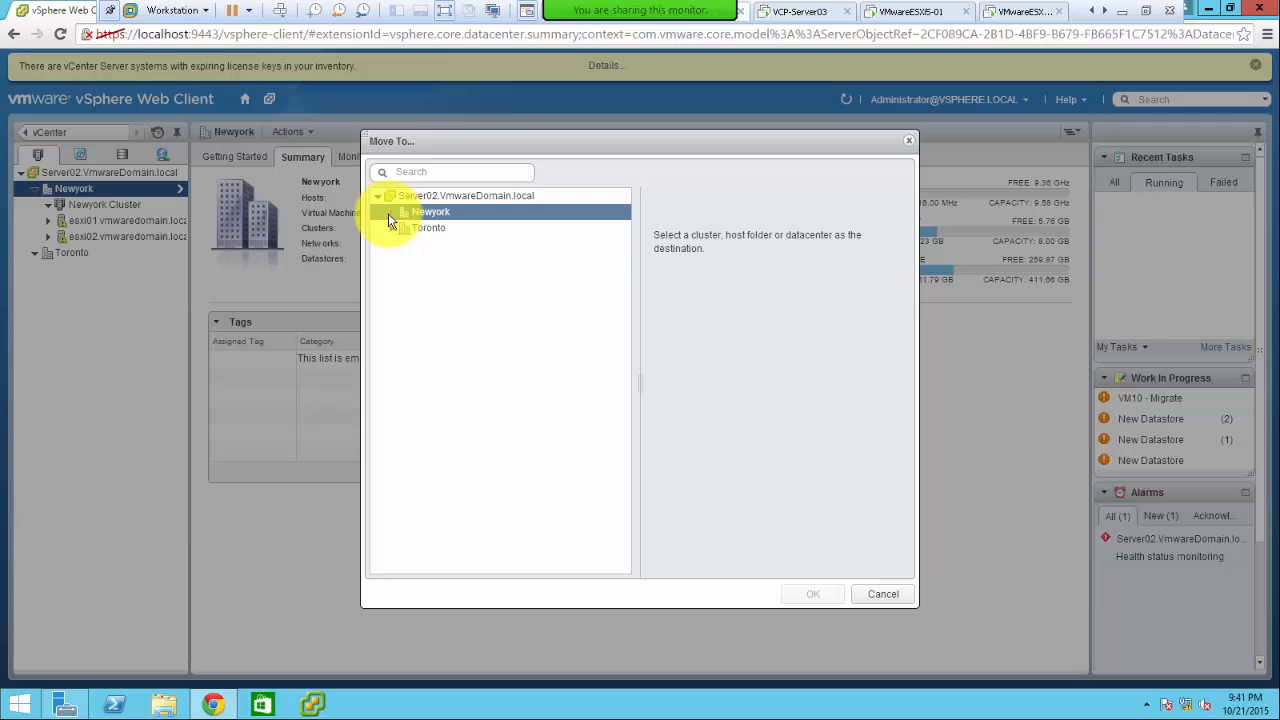
{"action": "left_click", "coordinate": [390, 218]}
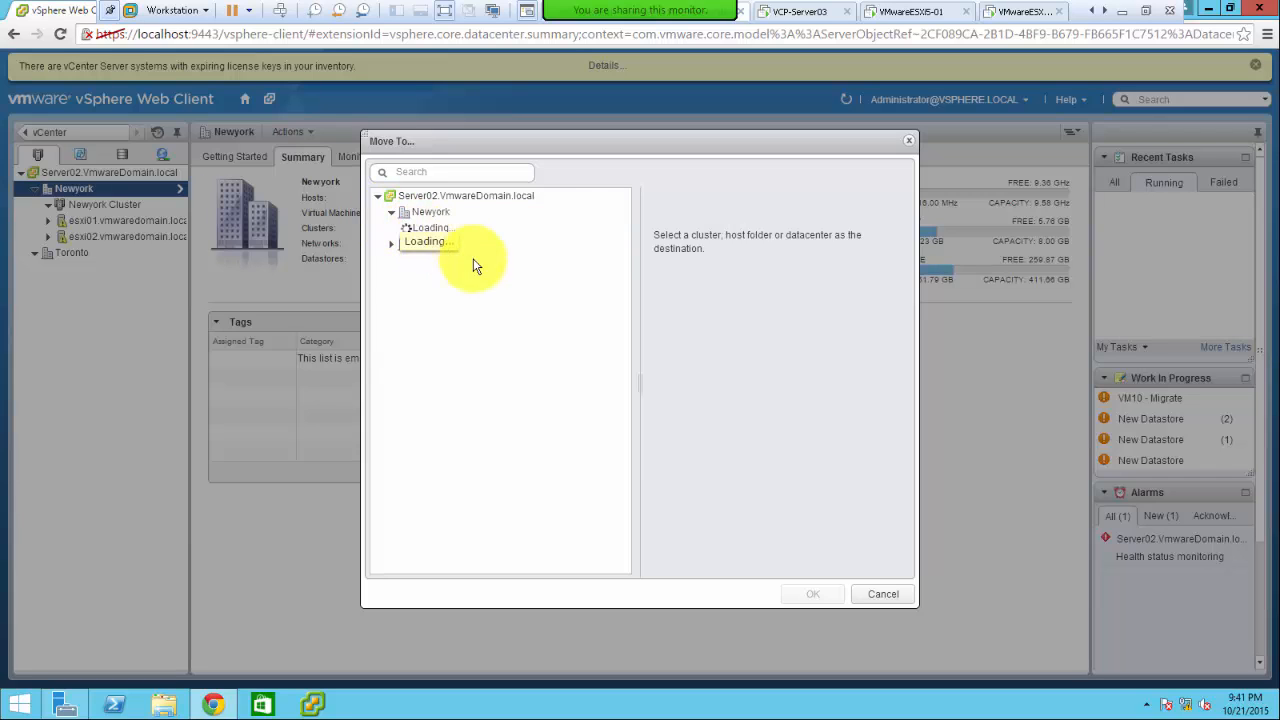
{"action": "left_click", "coordinate": [449, 244]}
{"action": "left_click", "coordinate": [451, 227]}
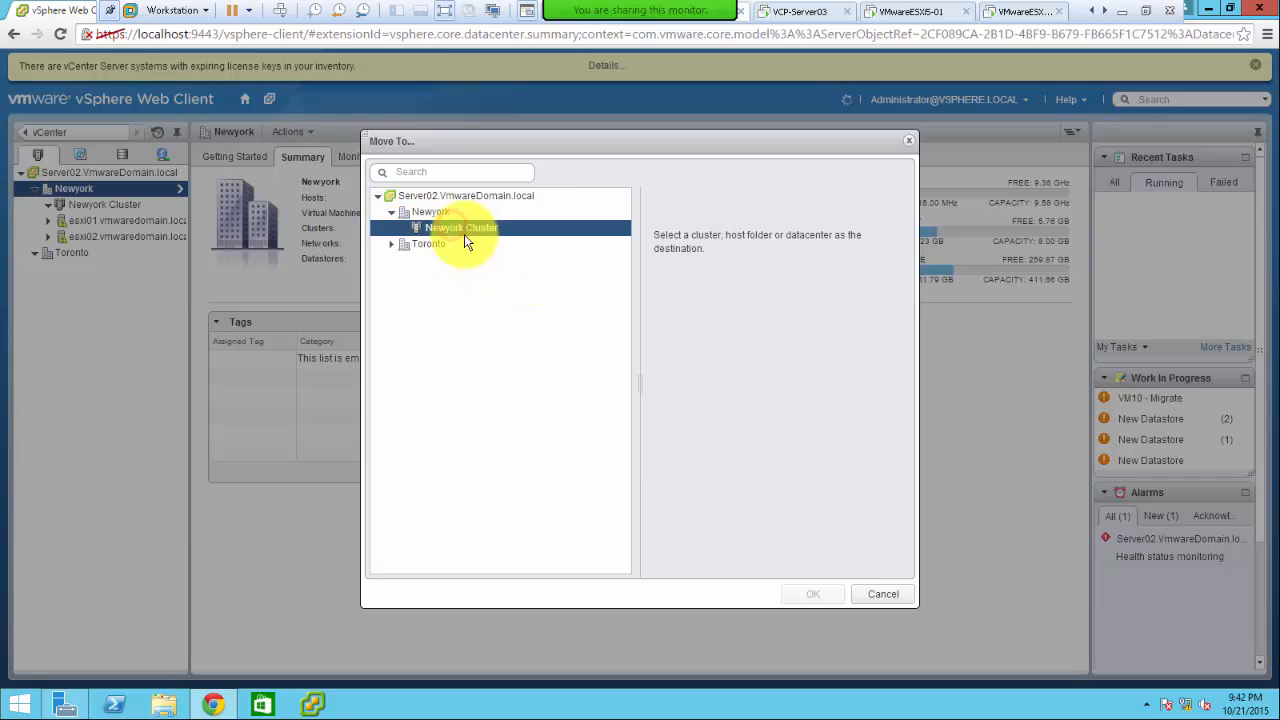
{"action": "left_click", "coordinate": [815, 595]}
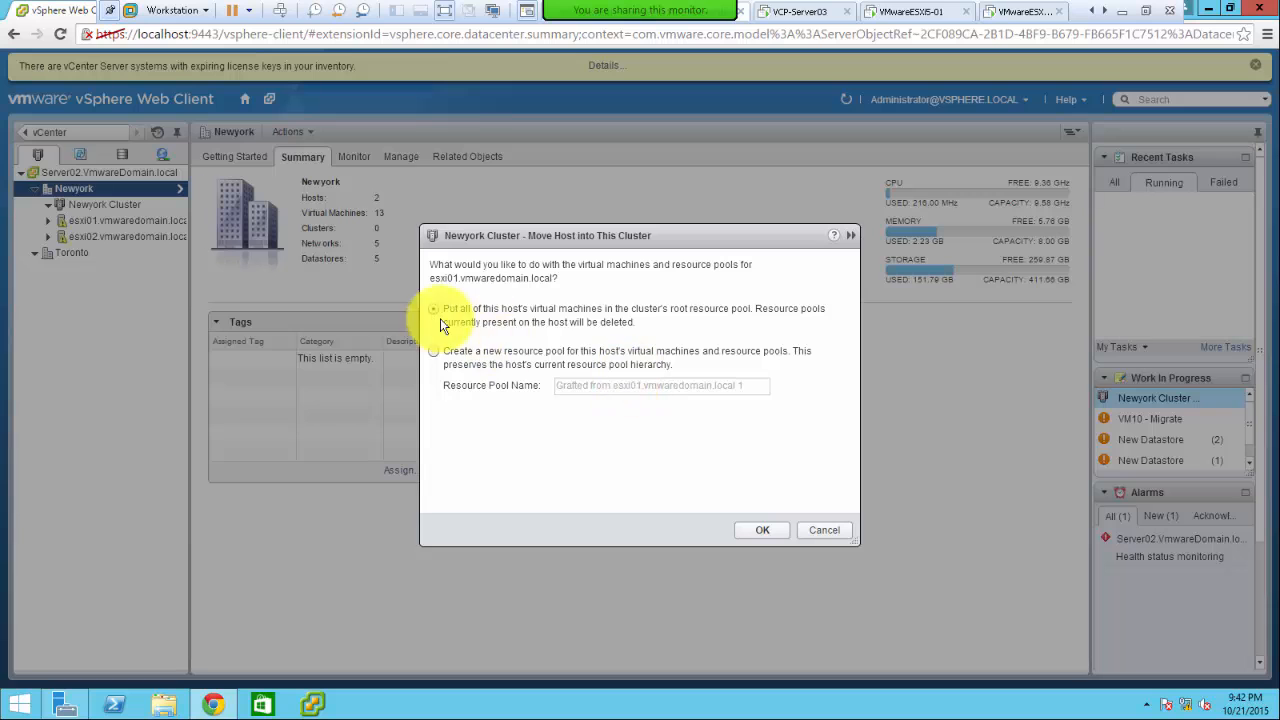
{"action": "left_click", "coordinate": [752, 531]}
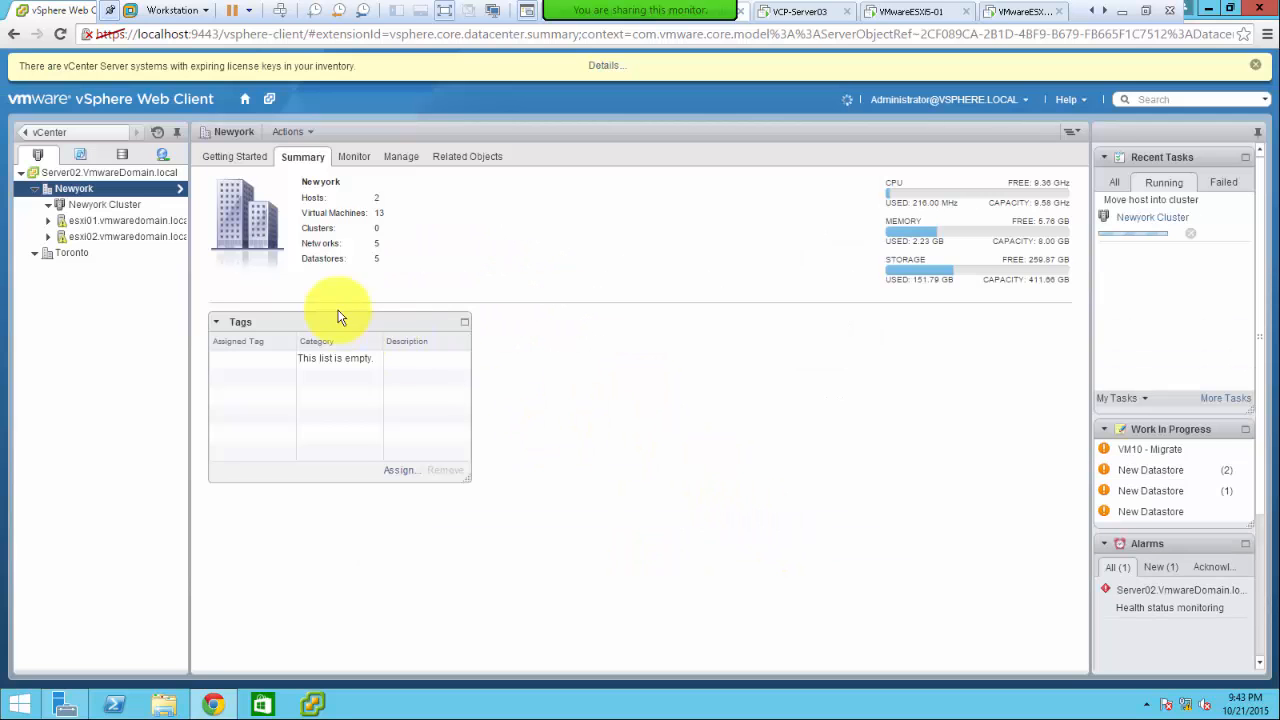
- Move host esxi02 into Newyork Cluster, keeping its VMs in the root resource pool
{"action": "right_click", "coordinate": [98, 243]}
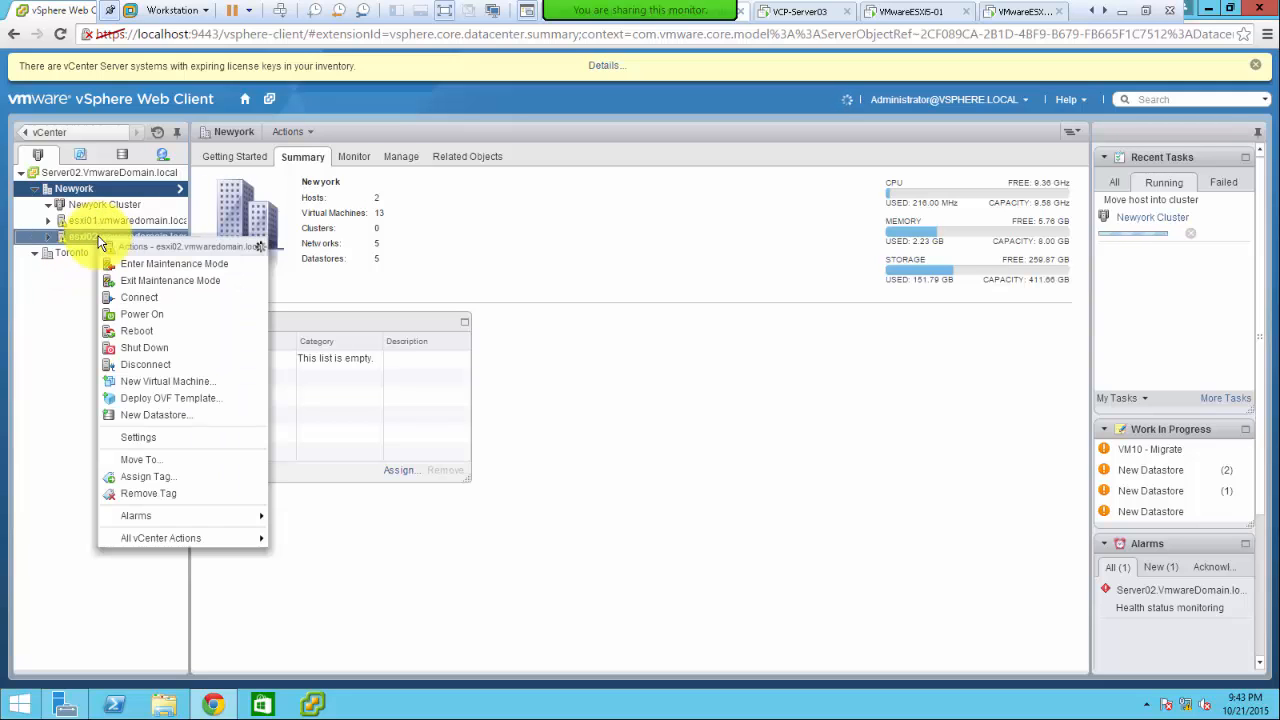
{"action": "left_click", "coordinate": [163, 459]}
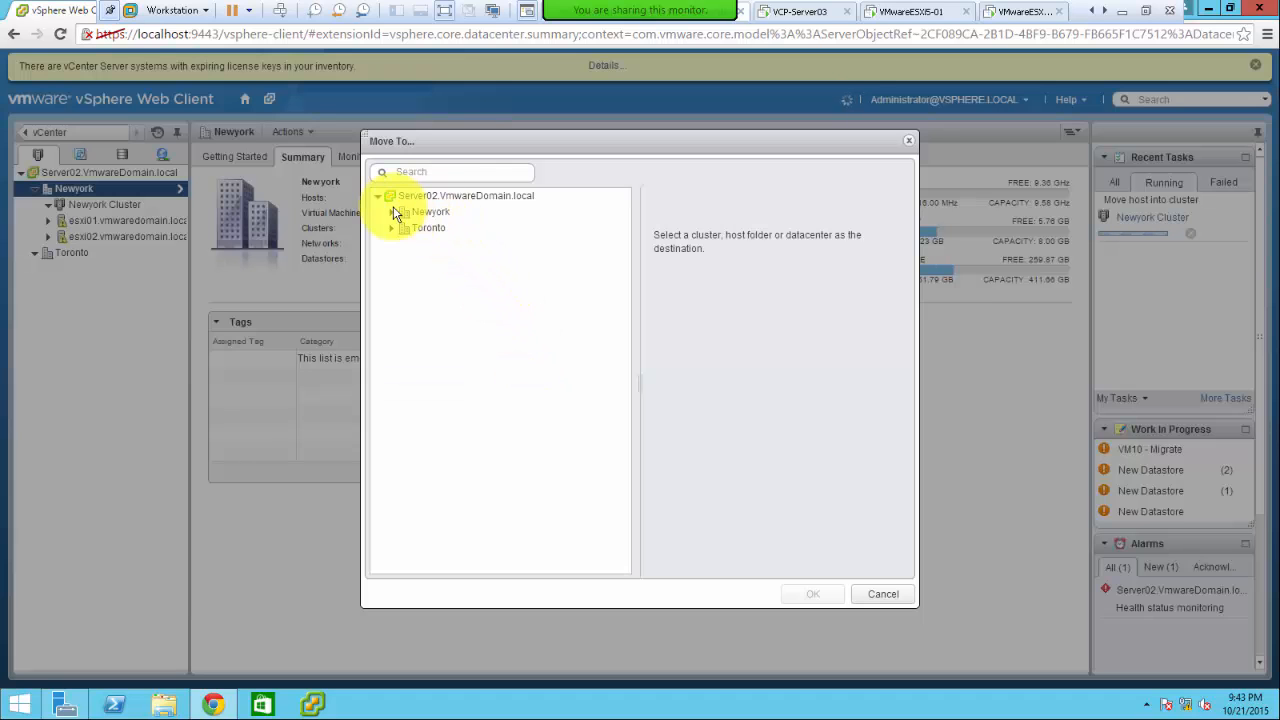
{"action": "left_click", "coordinate": [392, 212]}
{"action": "left_click", "coordinate": [434, 230]}
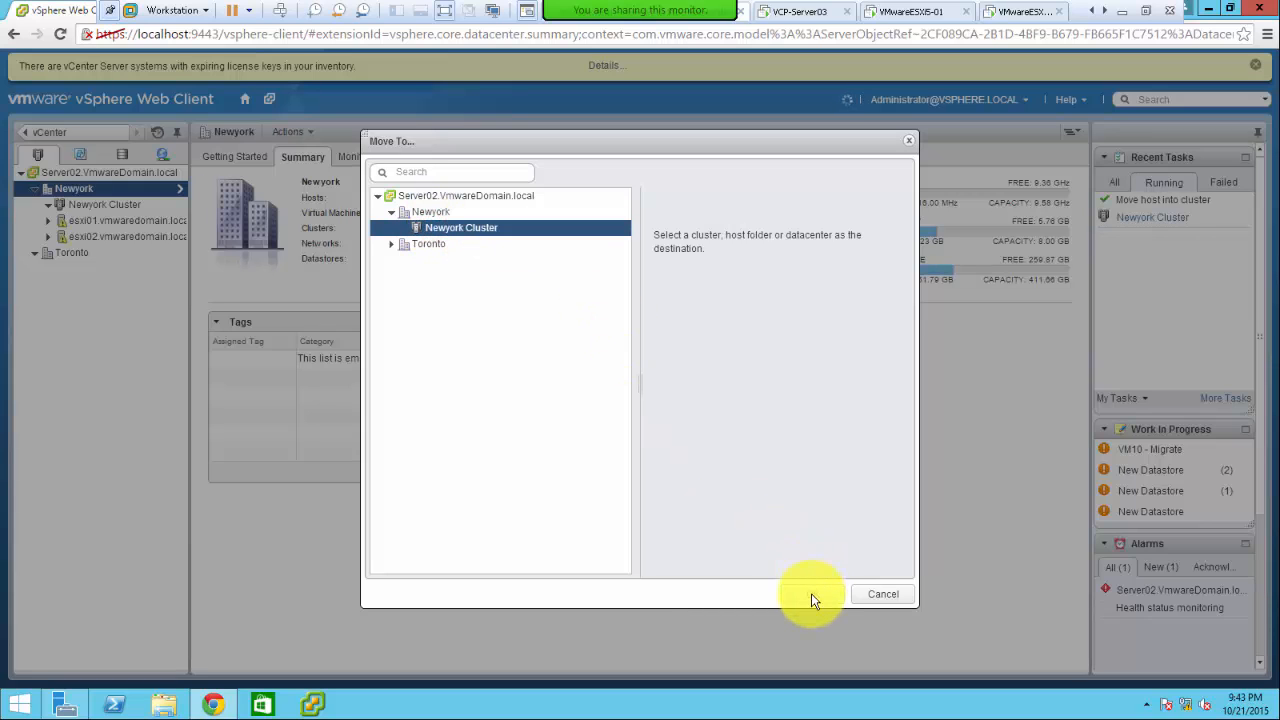
{"action": "left_click", "coordinate": [811, 593]}
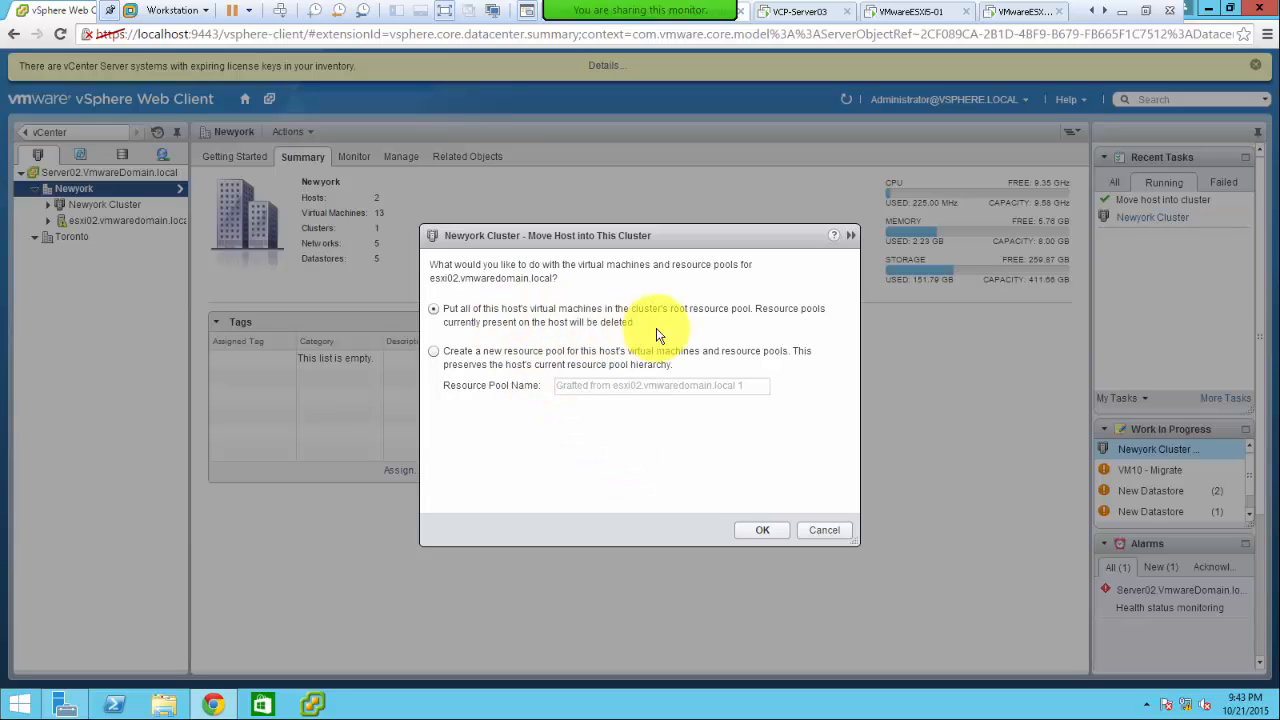
{"action": "left_click", "coordinate": [759, 530]}
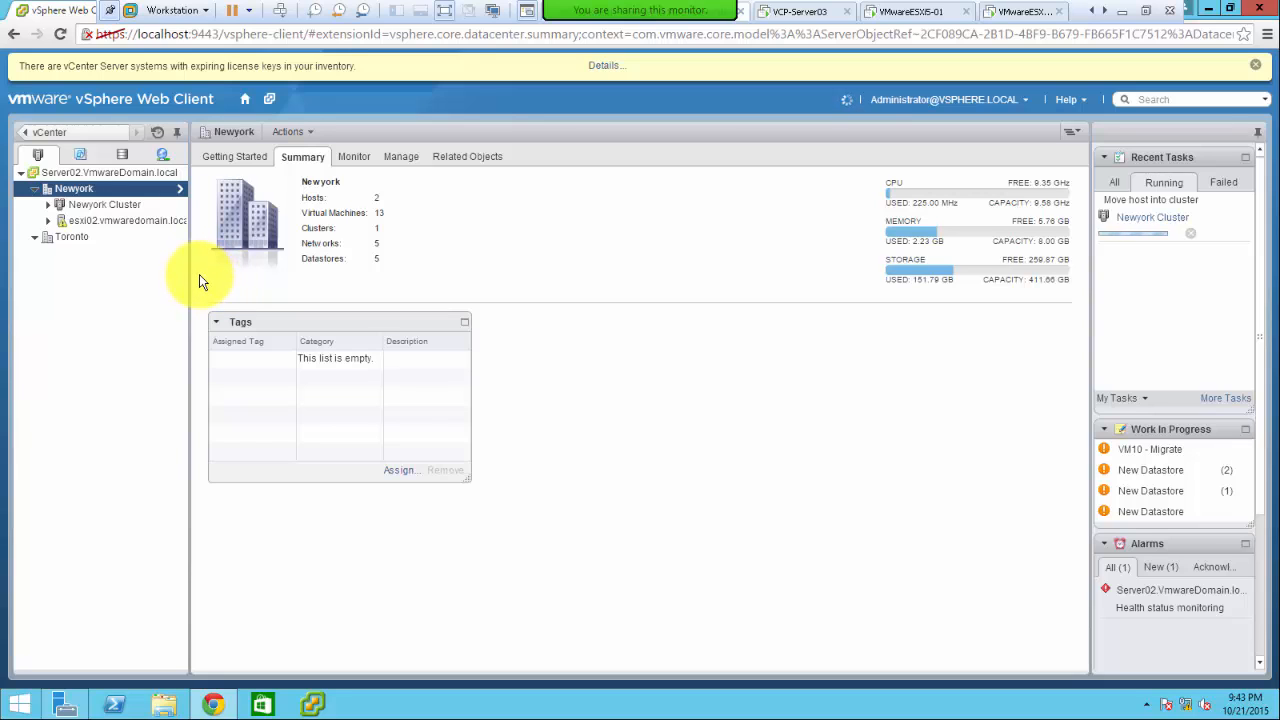
- Expand Newyork Cluster to show esxi01 and esxi02, then open the cluster's settings page
{"action": "left_click", "coordinate": [47, 204]}
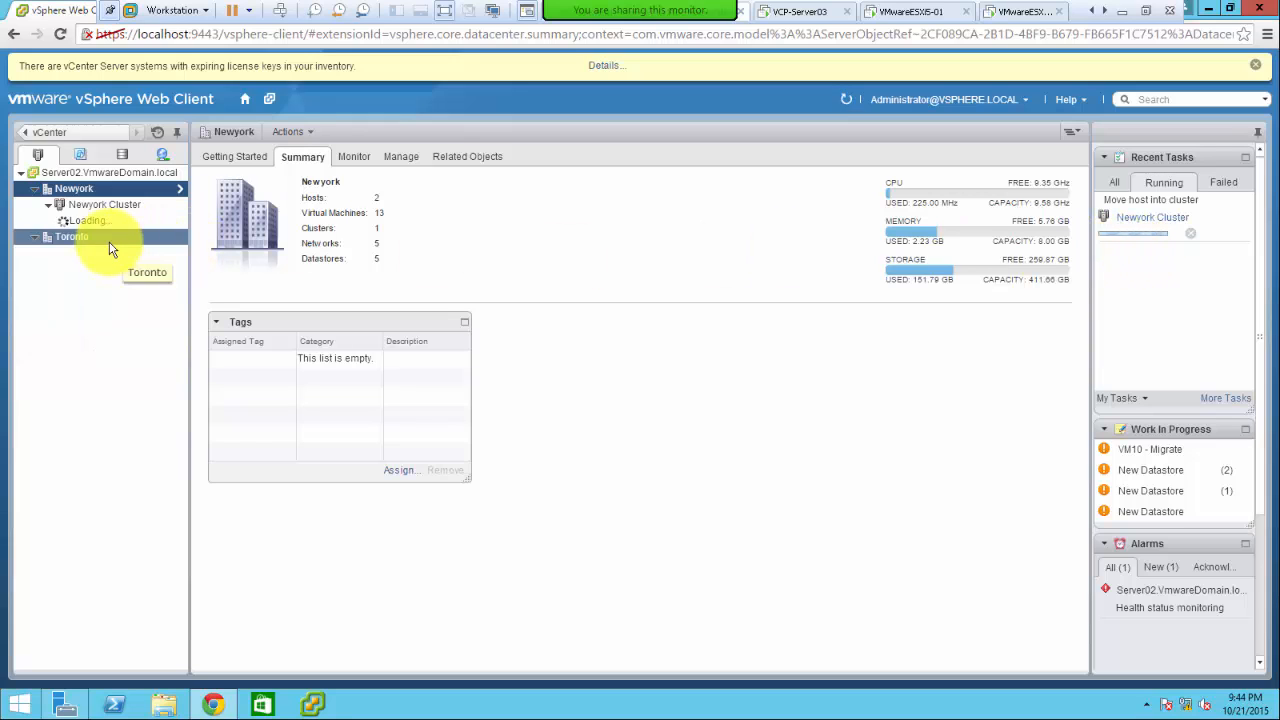
{"action": "left_click", "coordinate": [49, 205]}
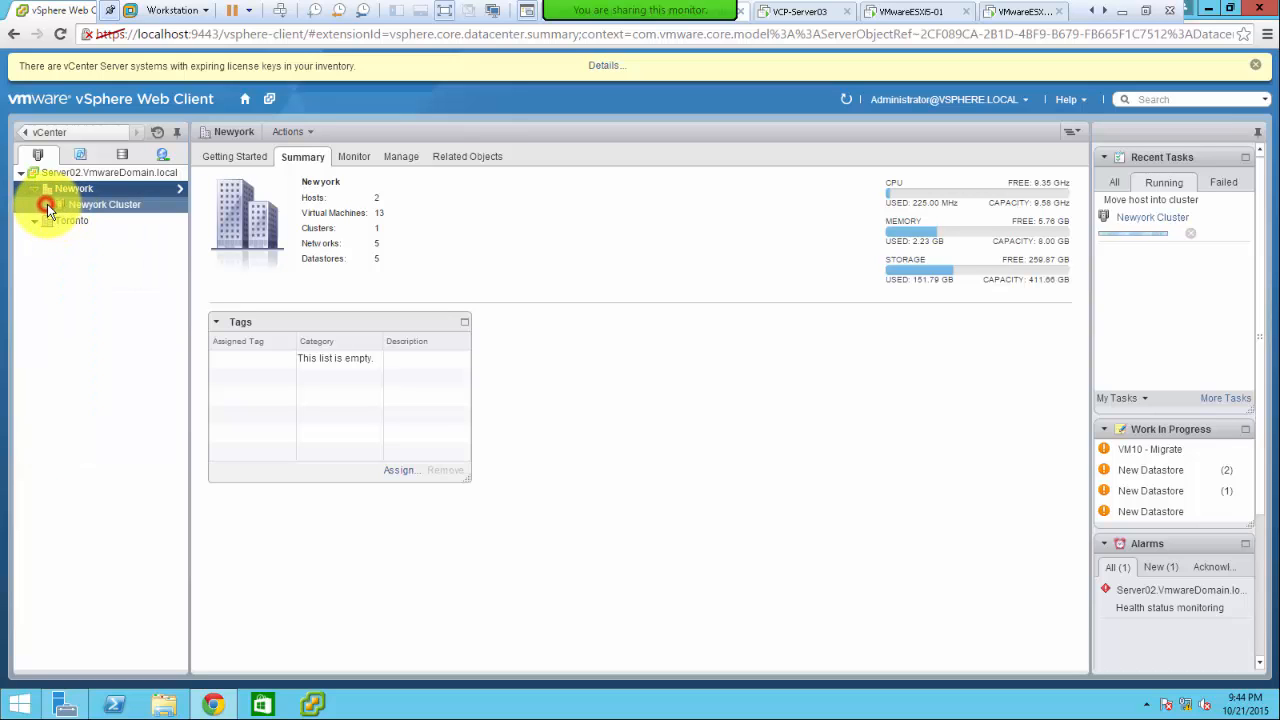
{"action": "left_click", "coordinate": [47, 205]}
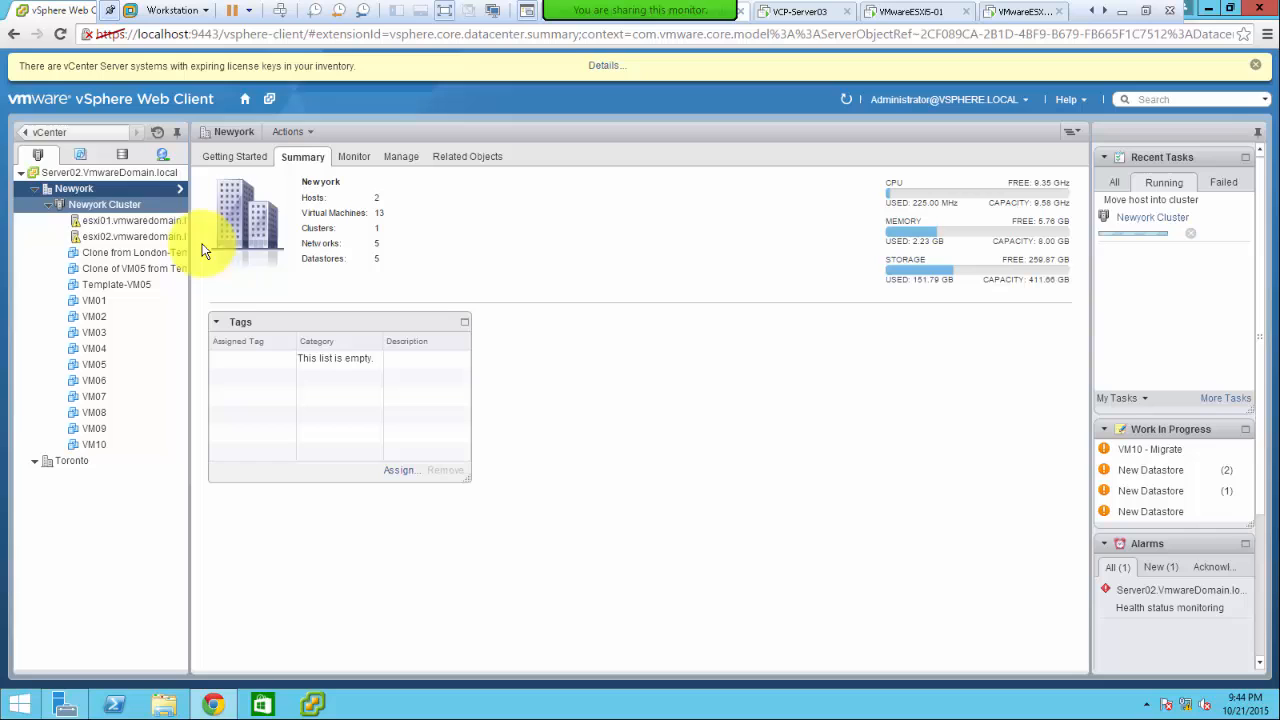
{"action": "left_click", "coordinate": [106, 204]}
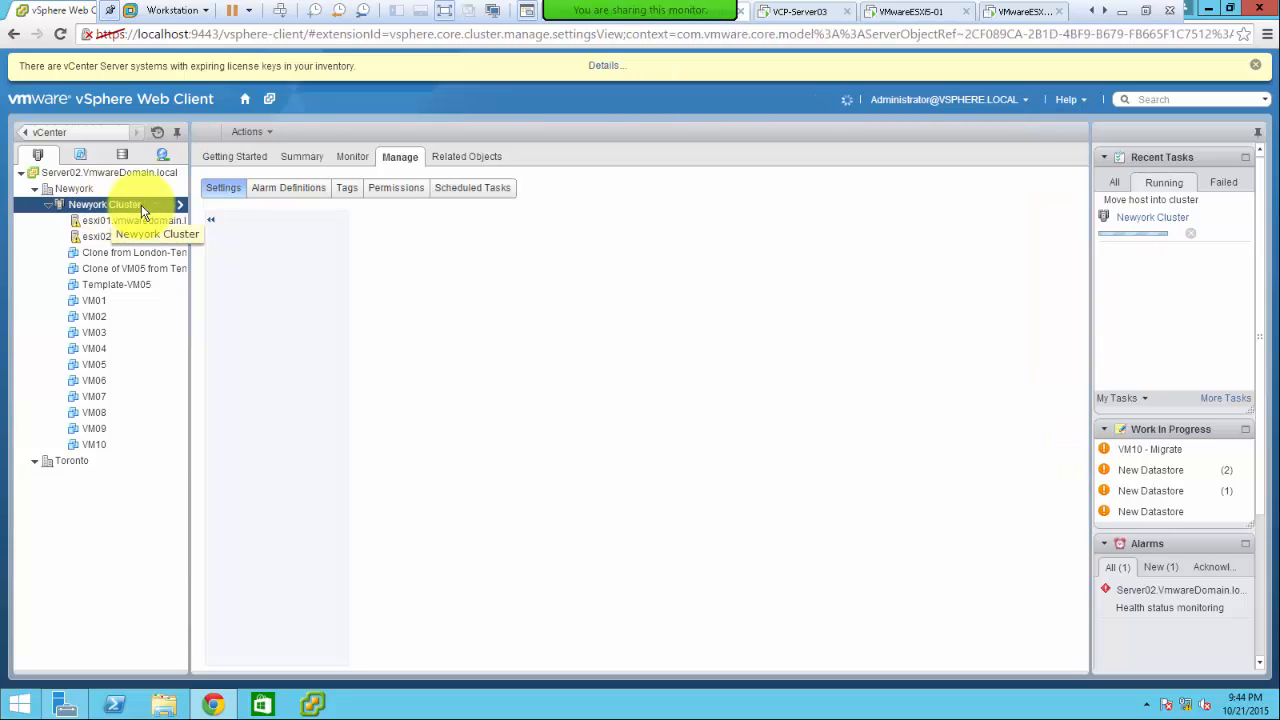
- View Newyork Cluster's summary: 2 hosts, DRS Fully Automated and Perfectly Balanced
{"action": "left_click", "coordinate": [302, 160]}
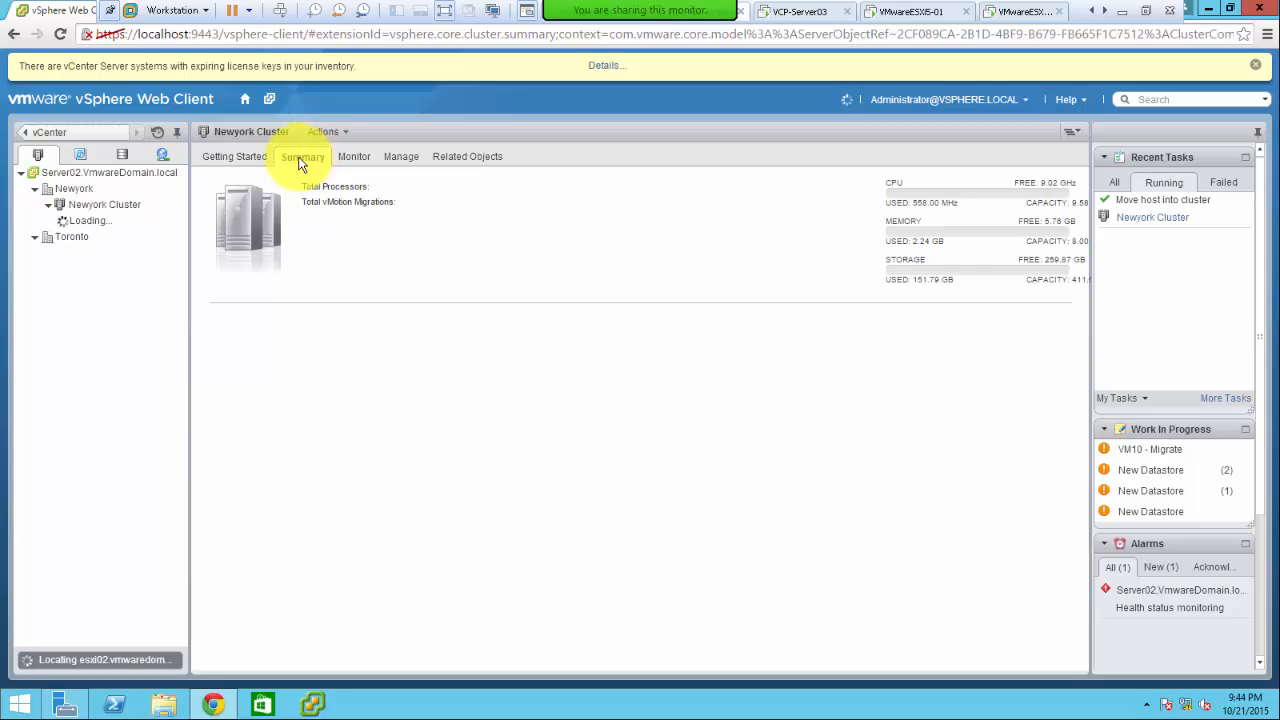
{"action": "left_click", "coordinate": [120, 205]}
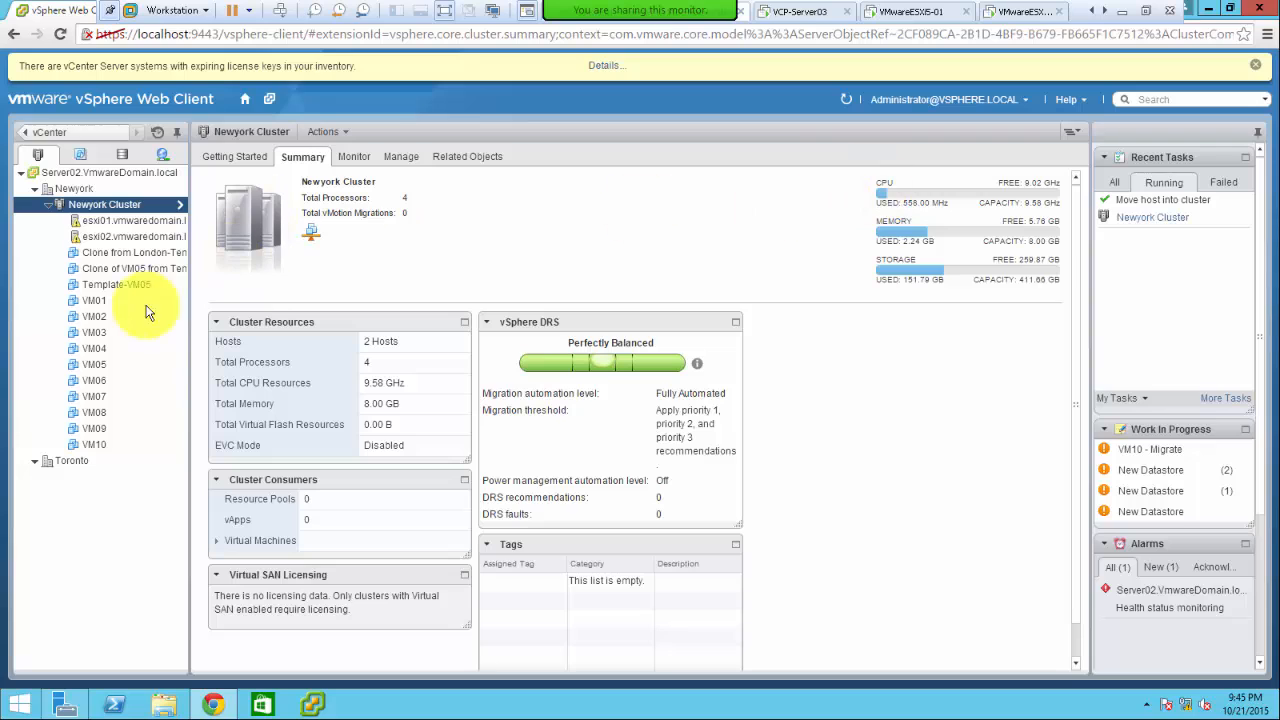
- Begin a migration of VM10, abandon it, and select VM01 instead
{"action": "right_click", "coordinate": [98, 442]}
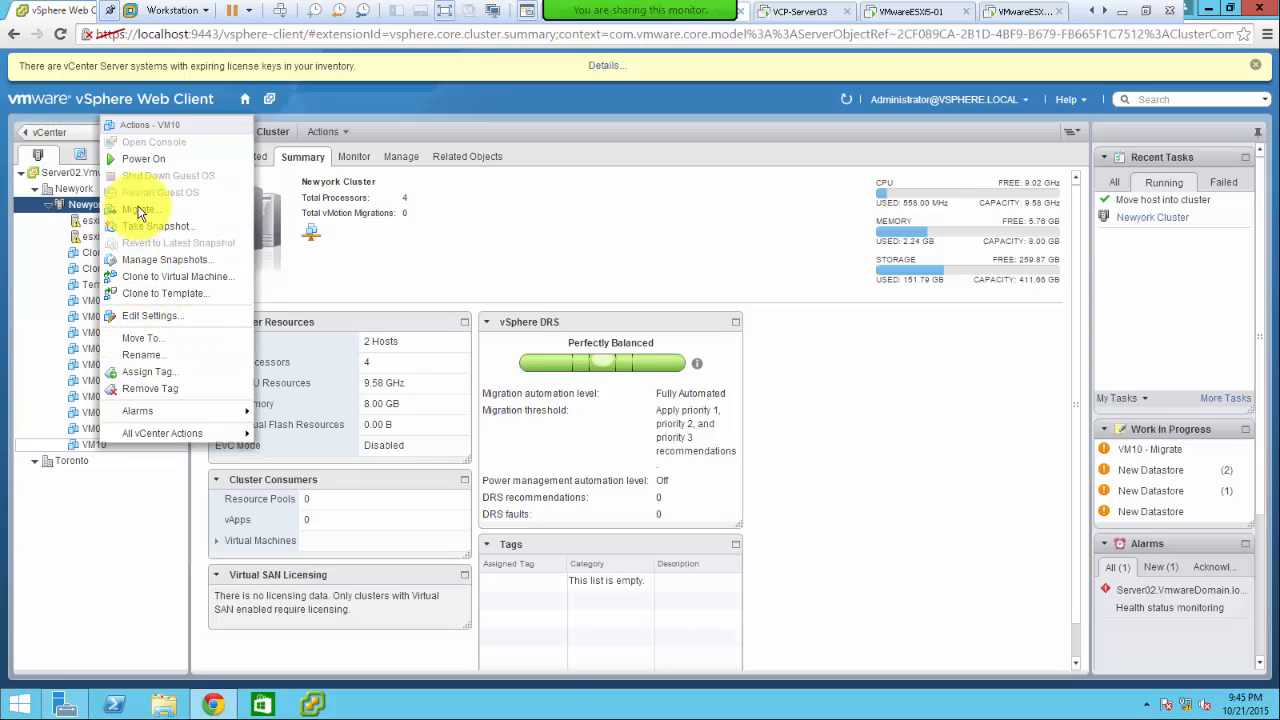
{"action": "left_click", "coordinate": [138, 213]}
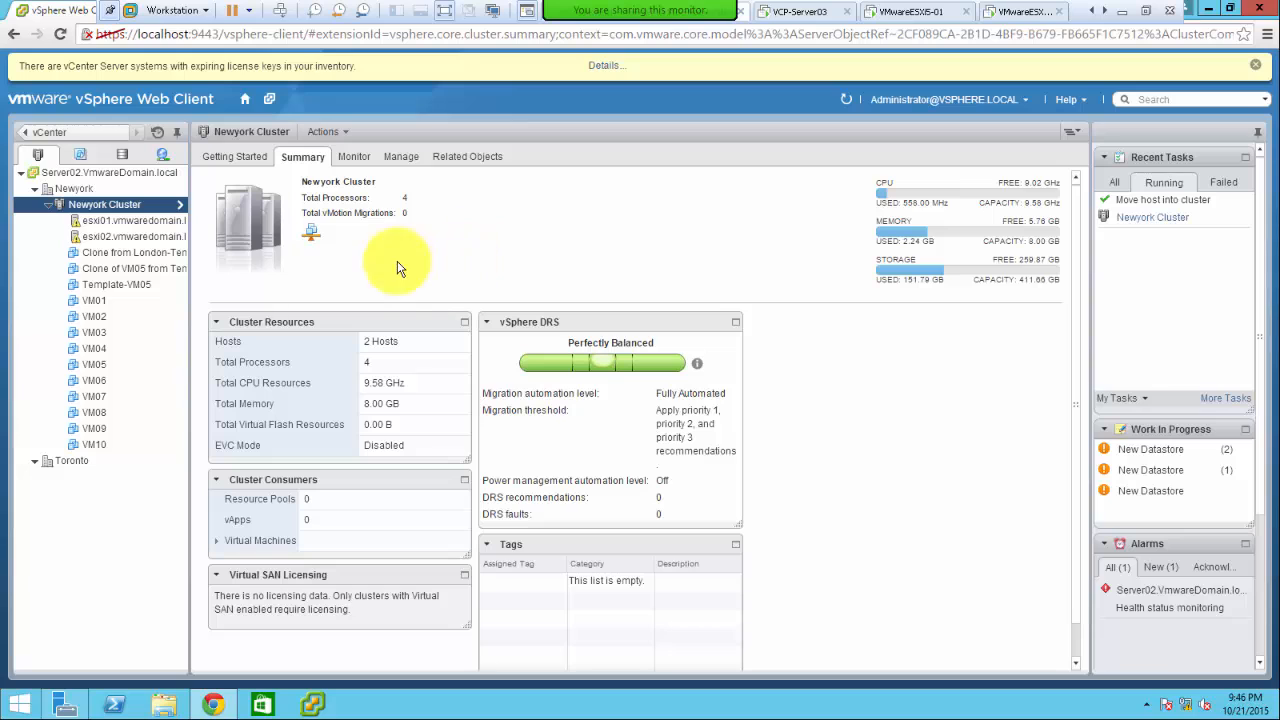
{"action": "left_click", "coordinate": [98, 302]}
- Migrate only VM01's storage to the DatastoreNFS01 datastore
{"action": "right_click", "coordinate": [98, 302]}
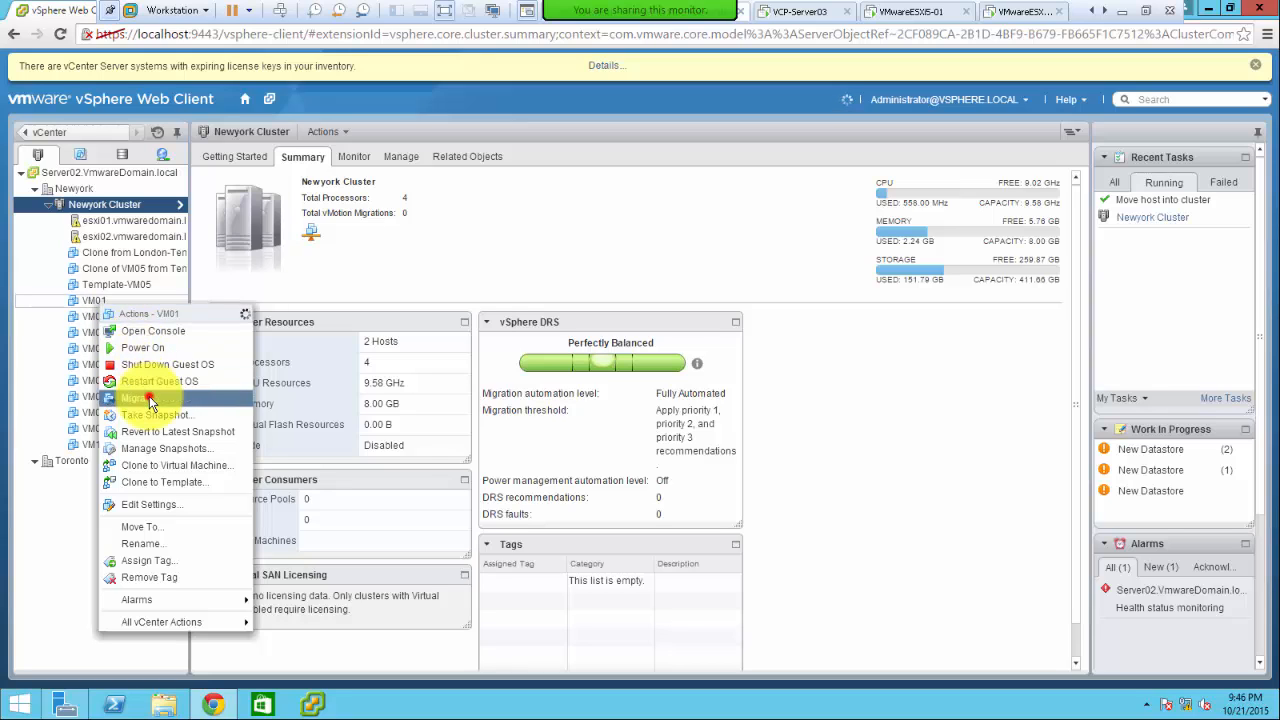
{"action": "left_click", "coordinate": [846, 400]}
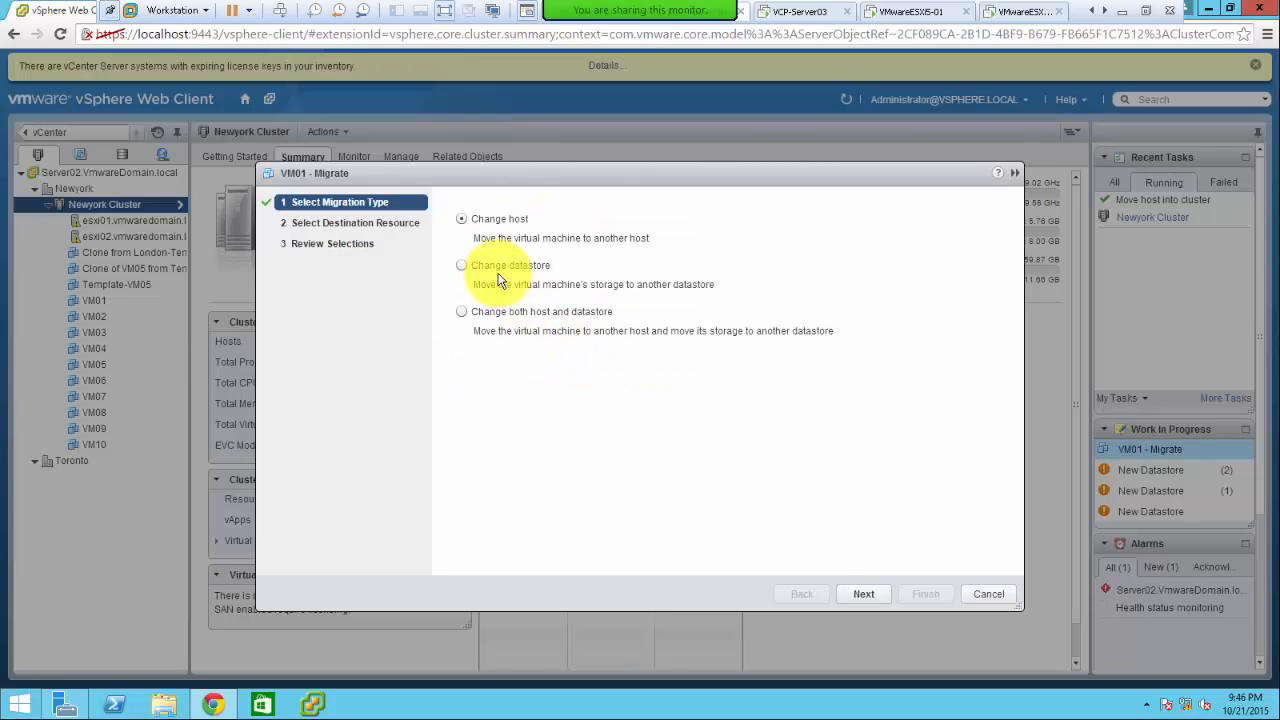
{"action": "left_click", "coordinate": [496, 265]}
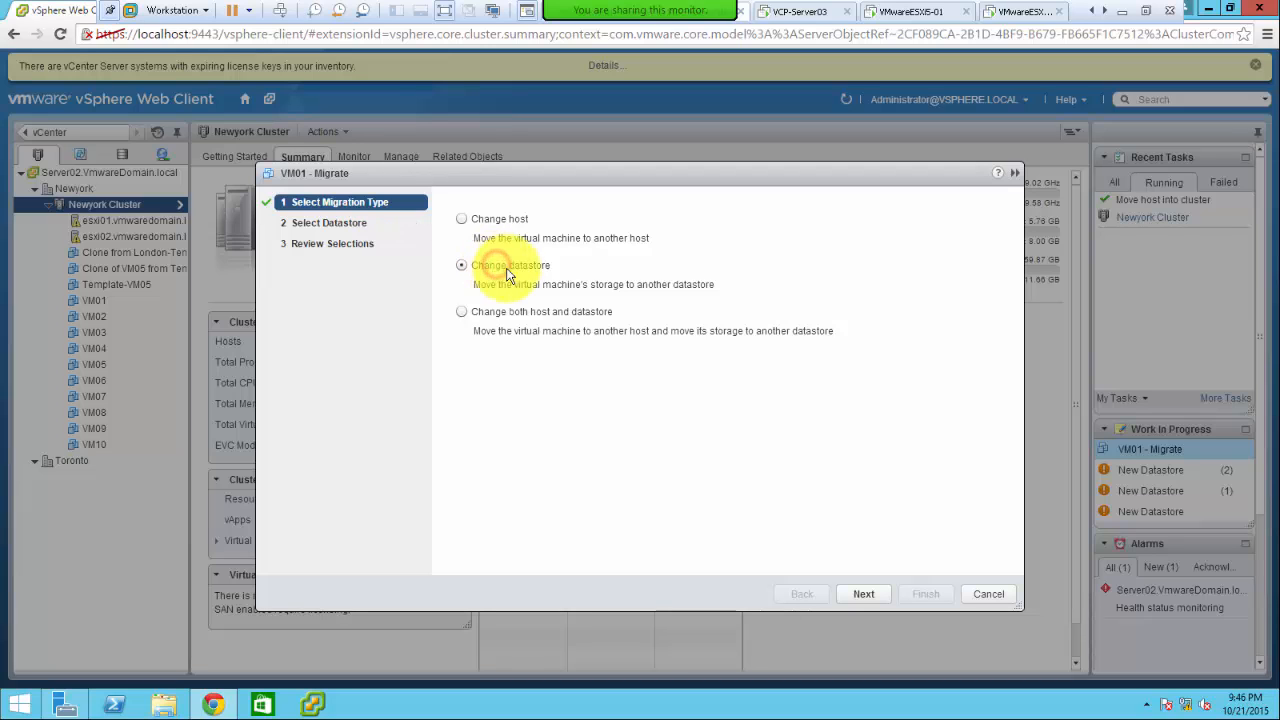
{"action": "left_click", "coordinate": [860, 593]}
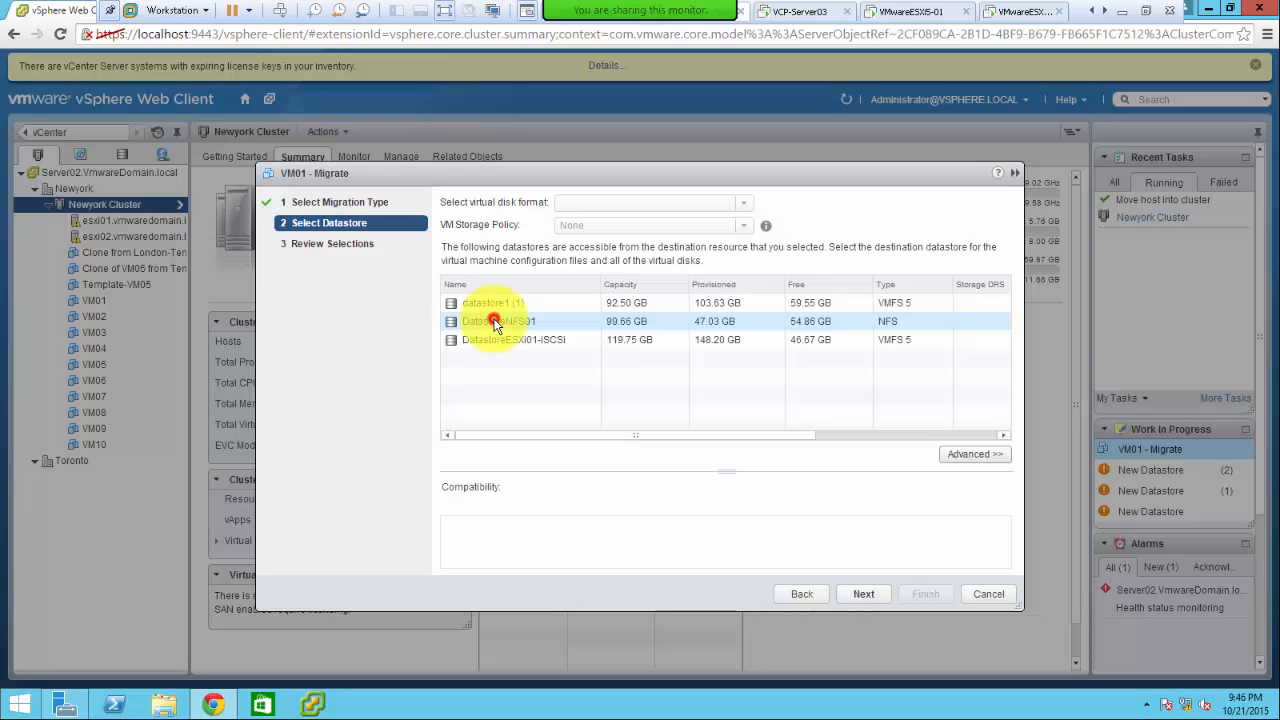
{"action": "left_click", "coordinate": [495, 325]}
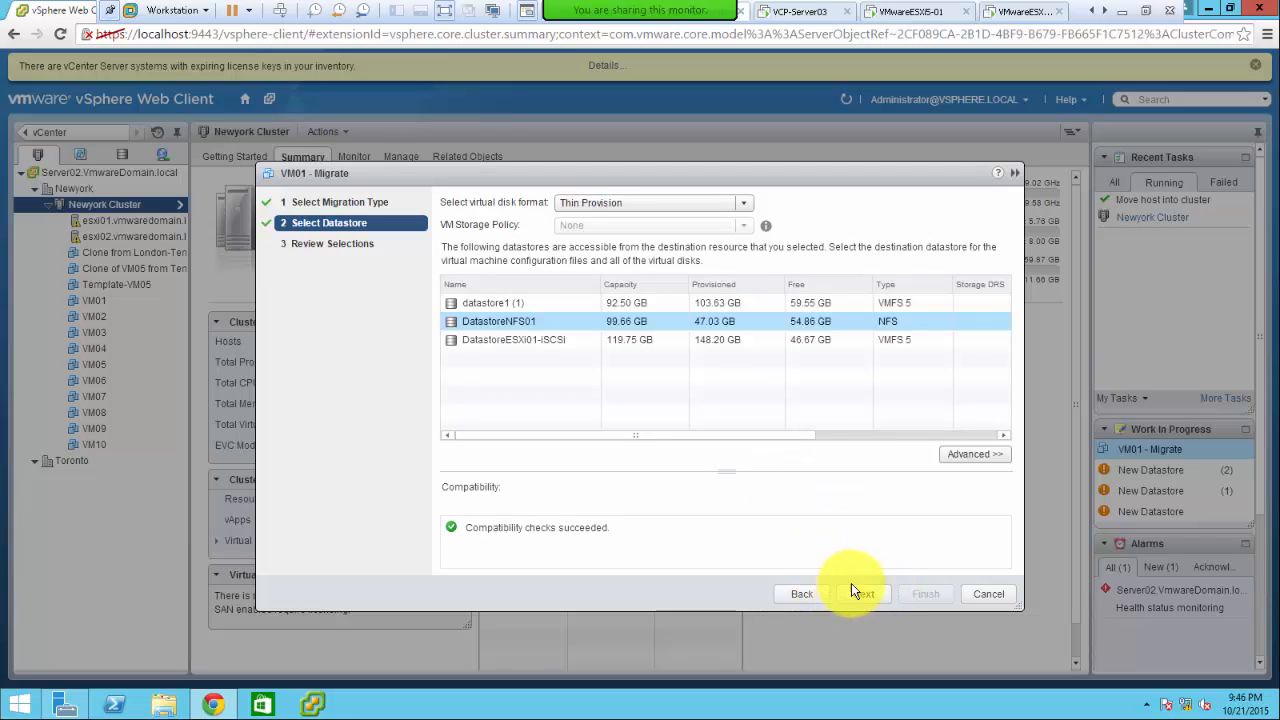
{"action": "left_click", "coordinate": [866, 594]}
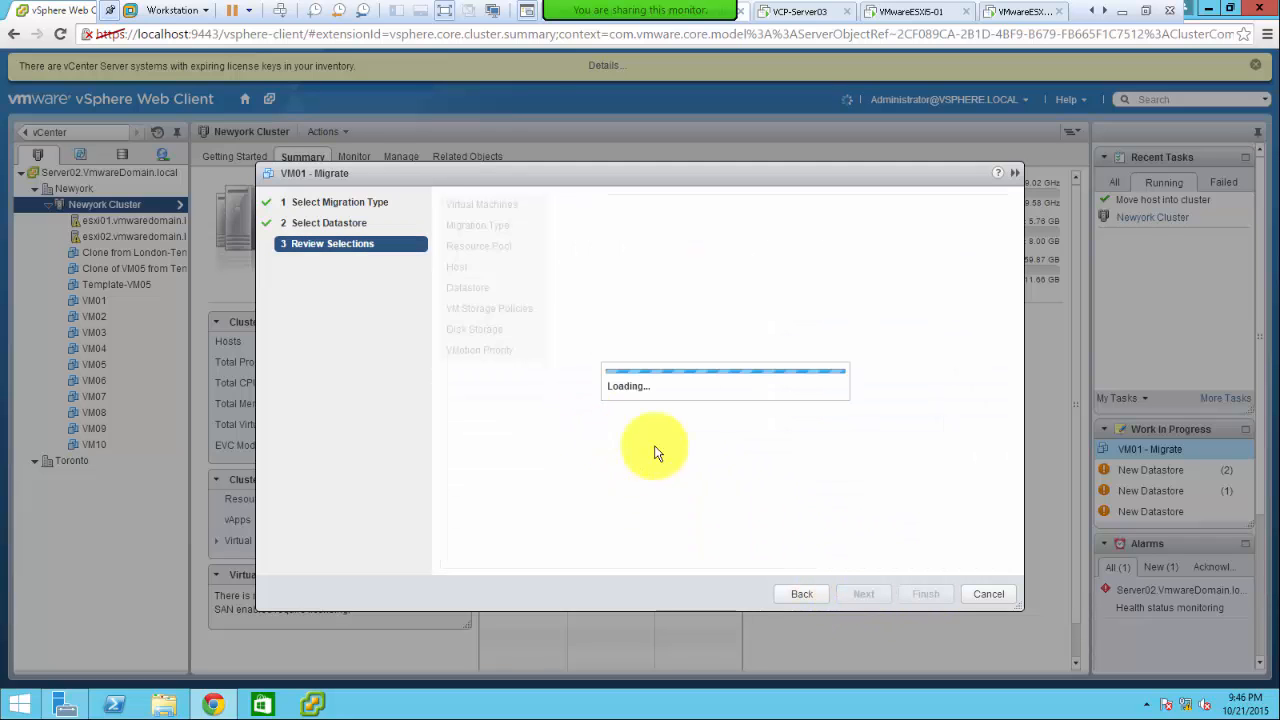
{"action": "left_click", "coordinate": [927, 597]}
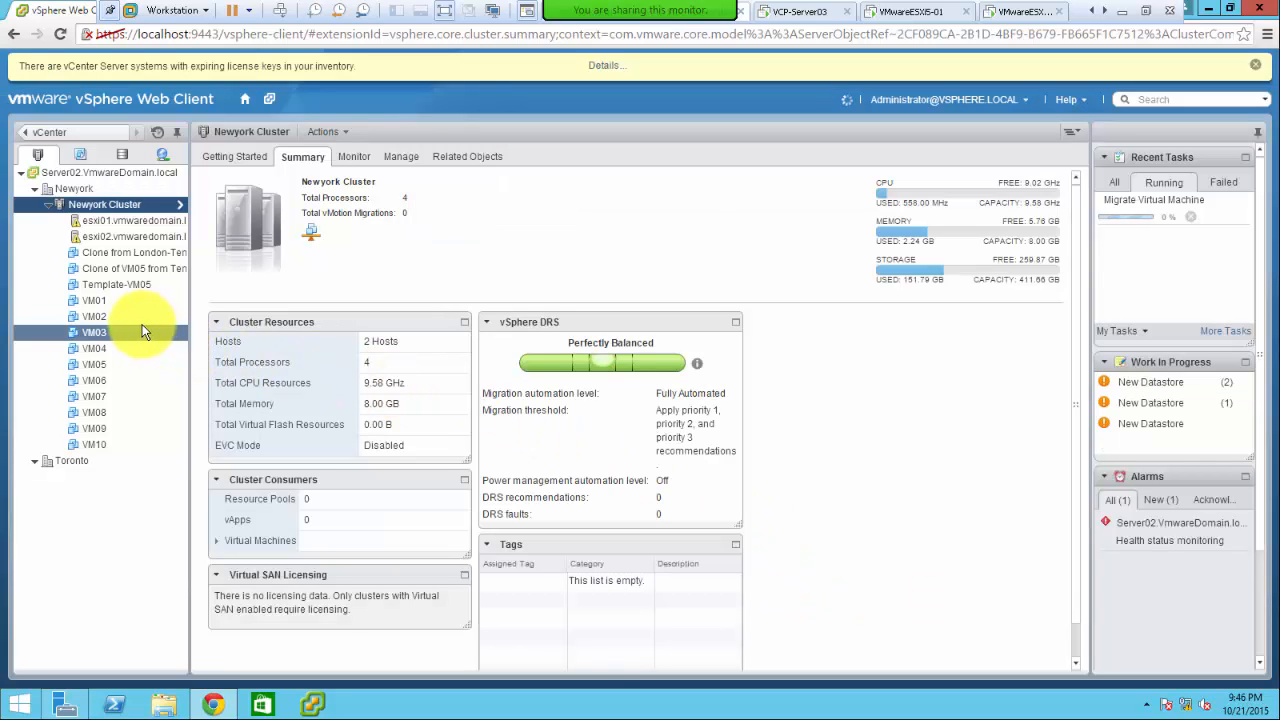
- Migrate VM04's storage to Datastore 2, keeping the source disk format
{"action": "right_click", "coordinate": [96, 347]}
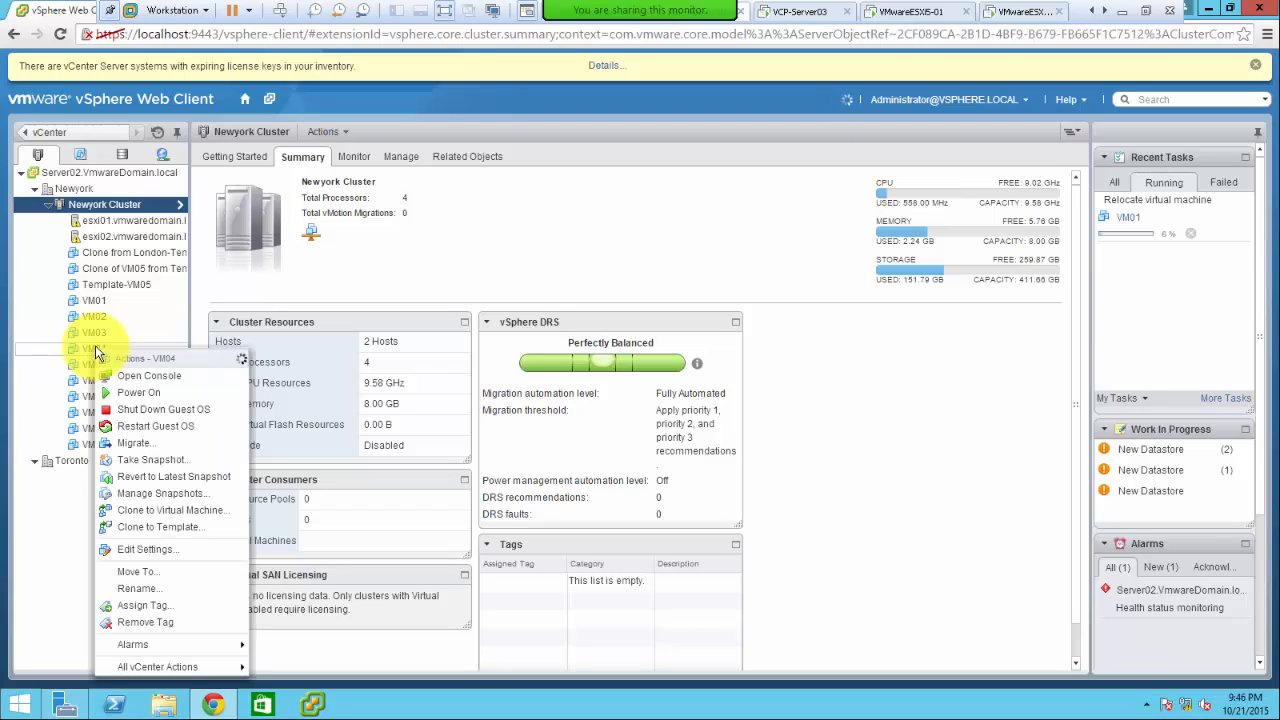
{"action": "left_click", "coordinate": [140, 444]}
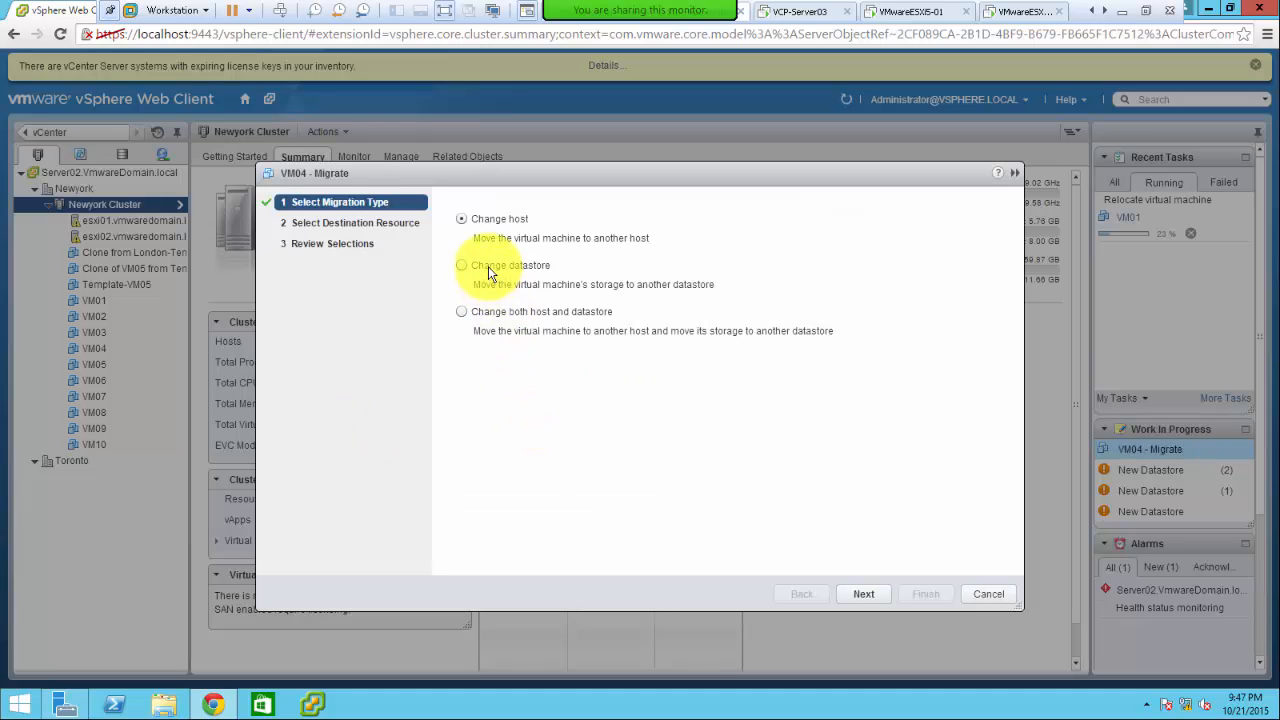
{"action": "left_click", "coordinate": [461, 266]}
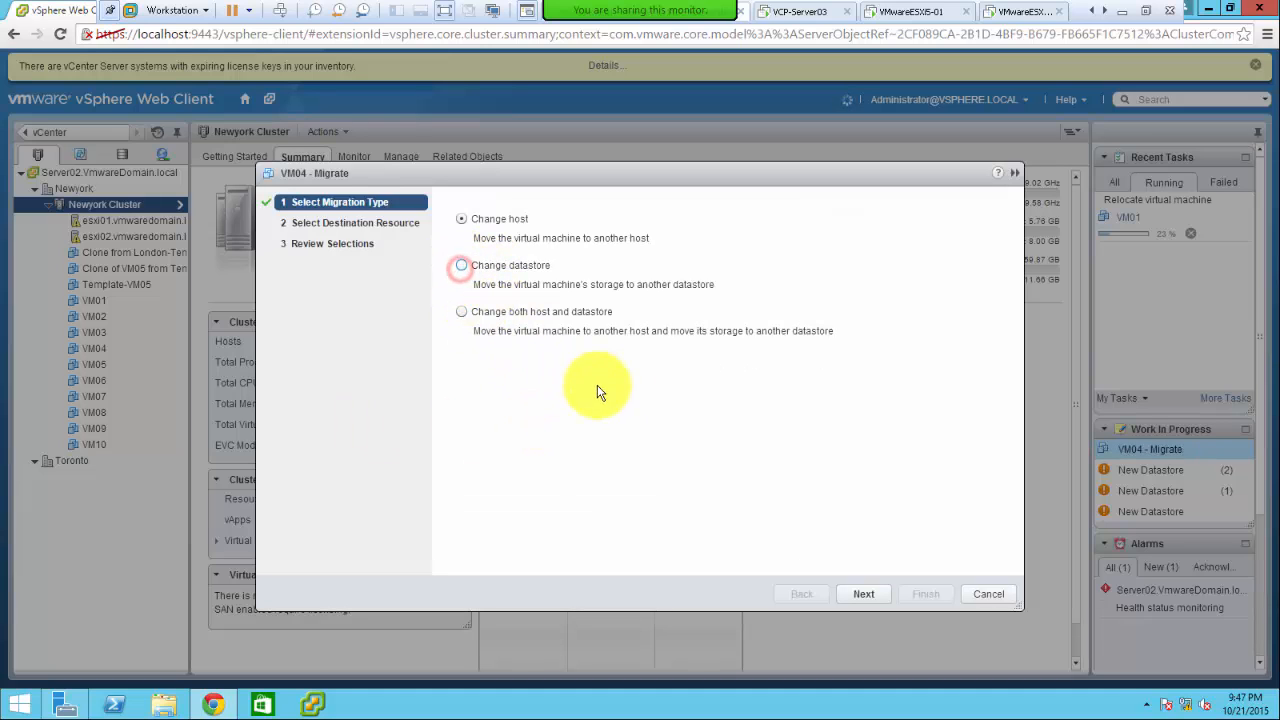
{"action": "left_click", "coordinate": [863, 594]}
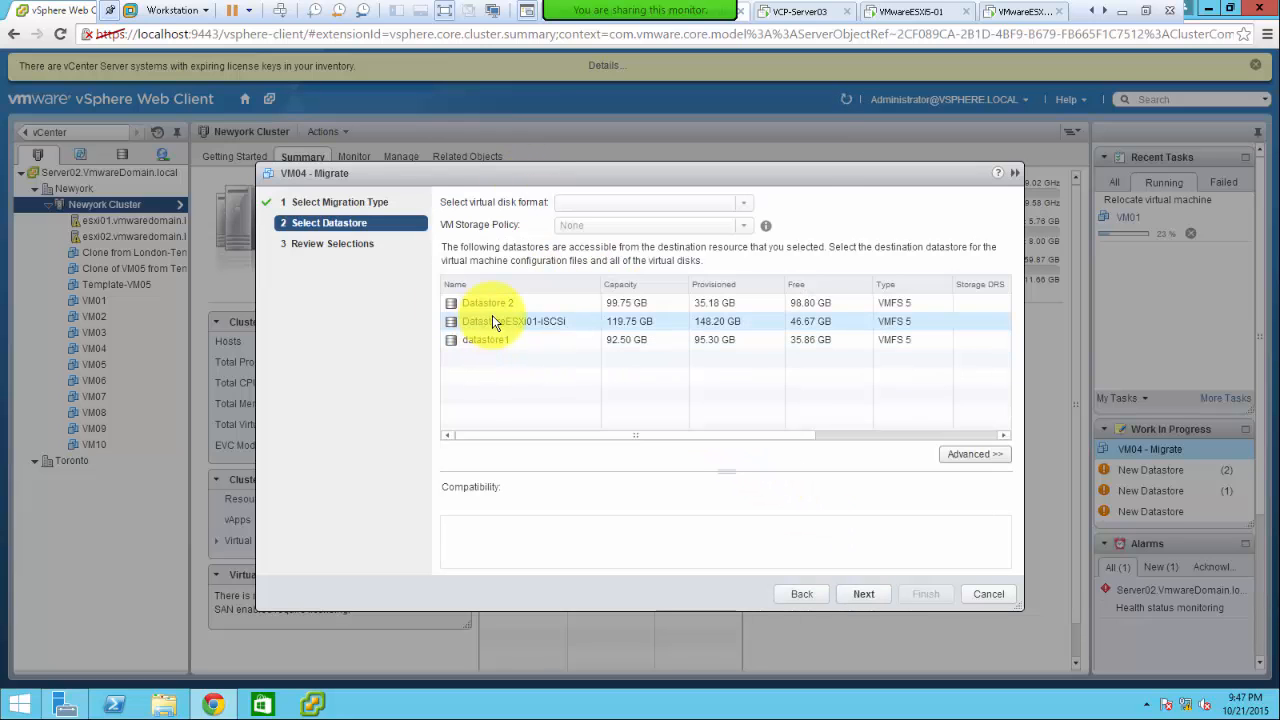
{"action": "left_click", "coordinate": [480, 303]}
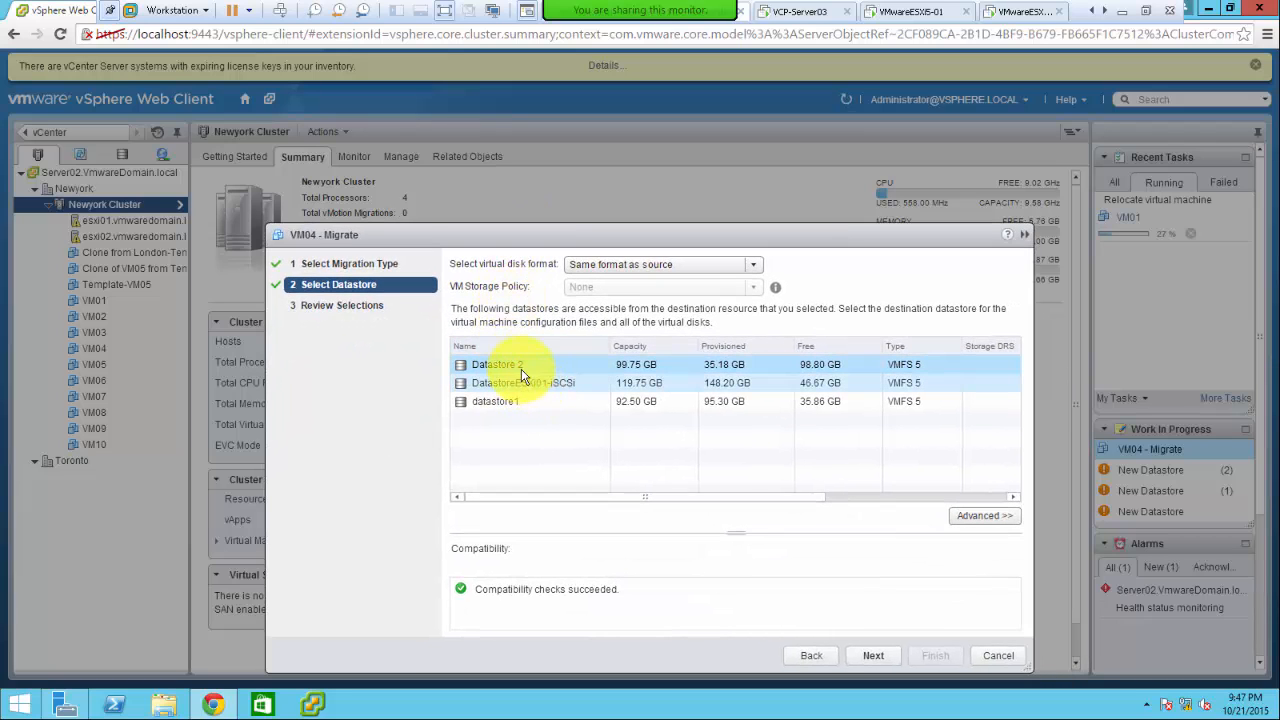
{"action": "left_click", "coordinate": [873, 656]}
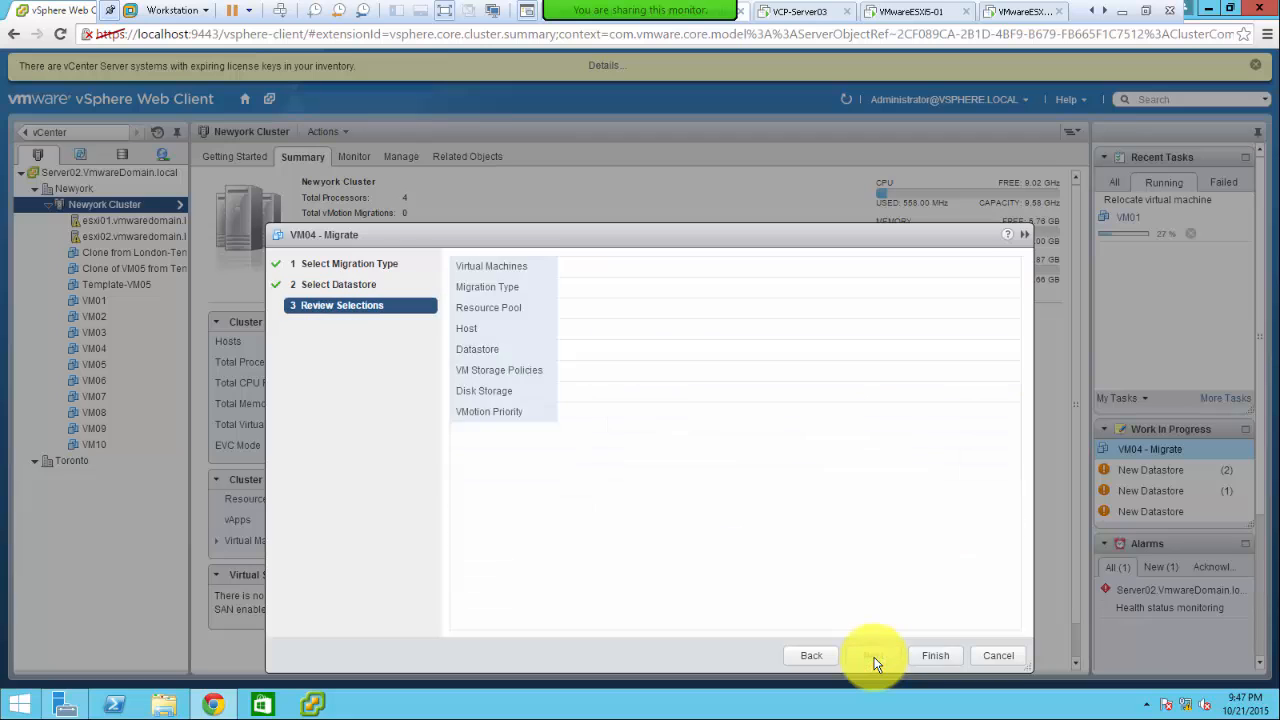
{"action": "left_click", "coordinate": [934, 656]}
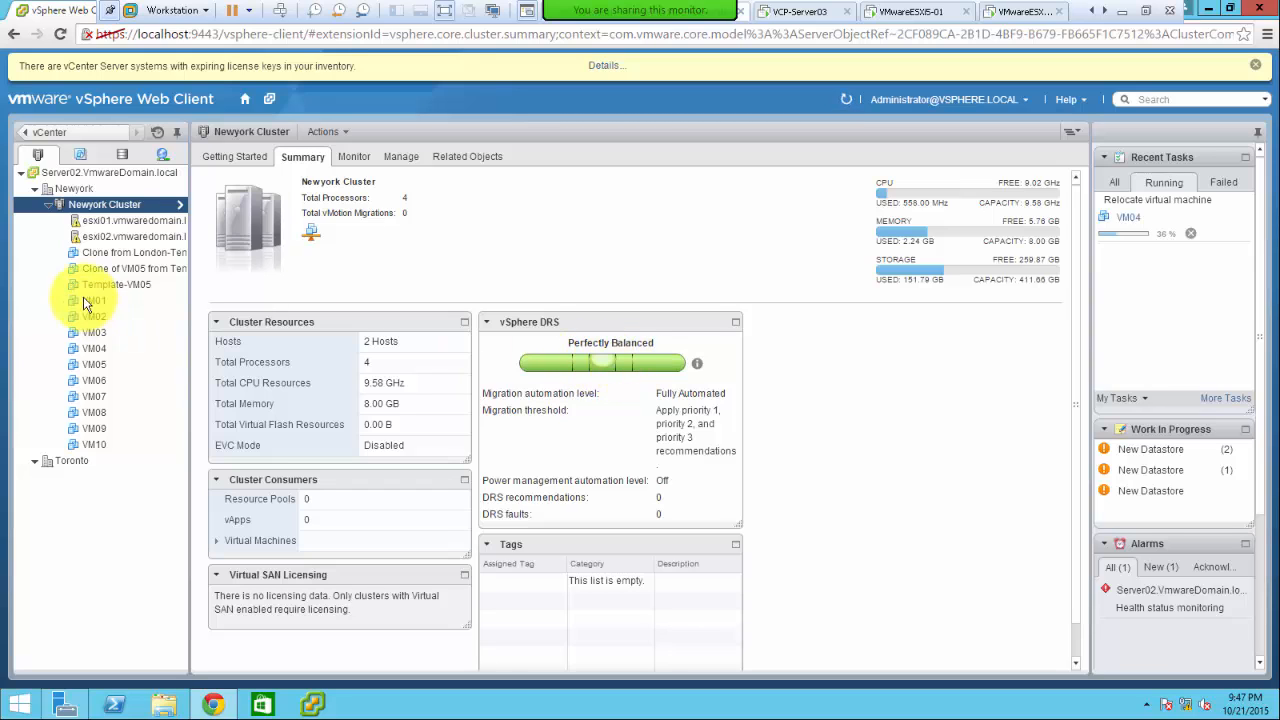
- Bring up the host actions menu for esxi01.vmwaredomain.local
{"action": "right_click", "coordinate": [112, 218]}
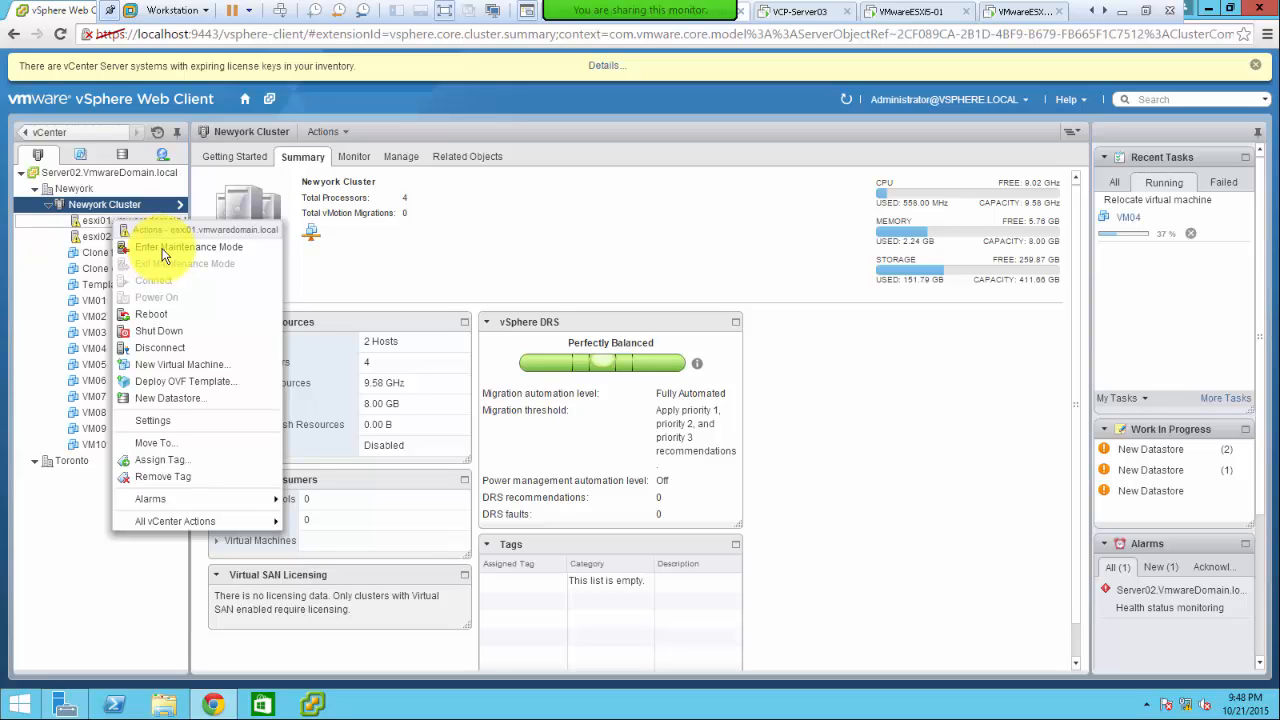
- Put esxi01 into maintenance mode, moving powered-off VMs, and confirm
{"action": "left_click", "coordinate": [165, 251]}
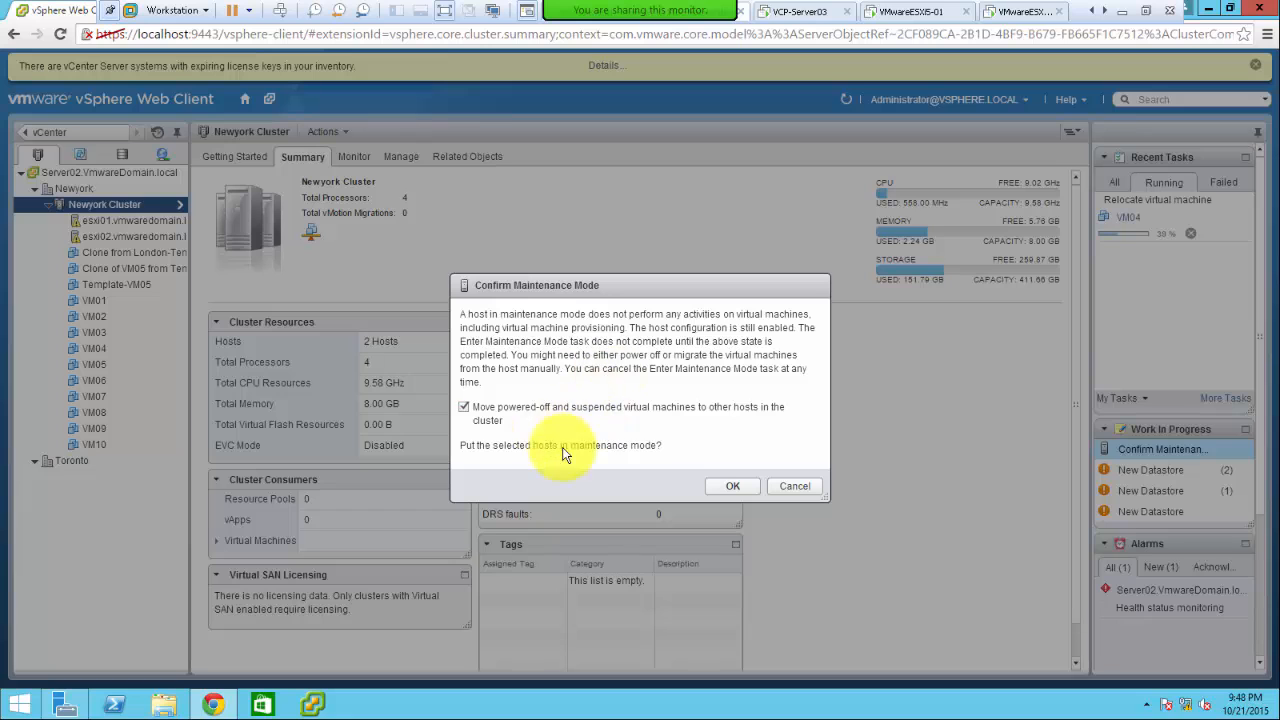
{"action": "left_click", "coordinate": [731, 490]}
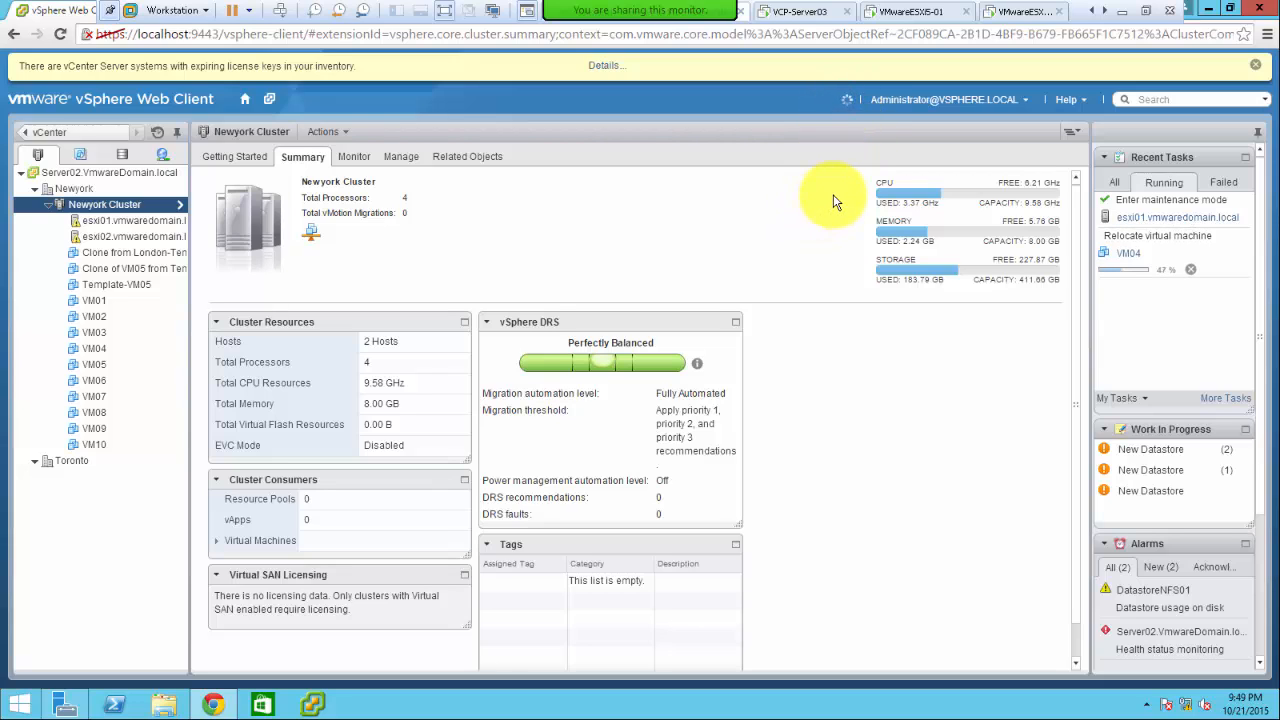
- Refresh the vSphere inventory to show esxi01 in maintenance mode
{"action": "left_click", "coordinate": [849, 104]}
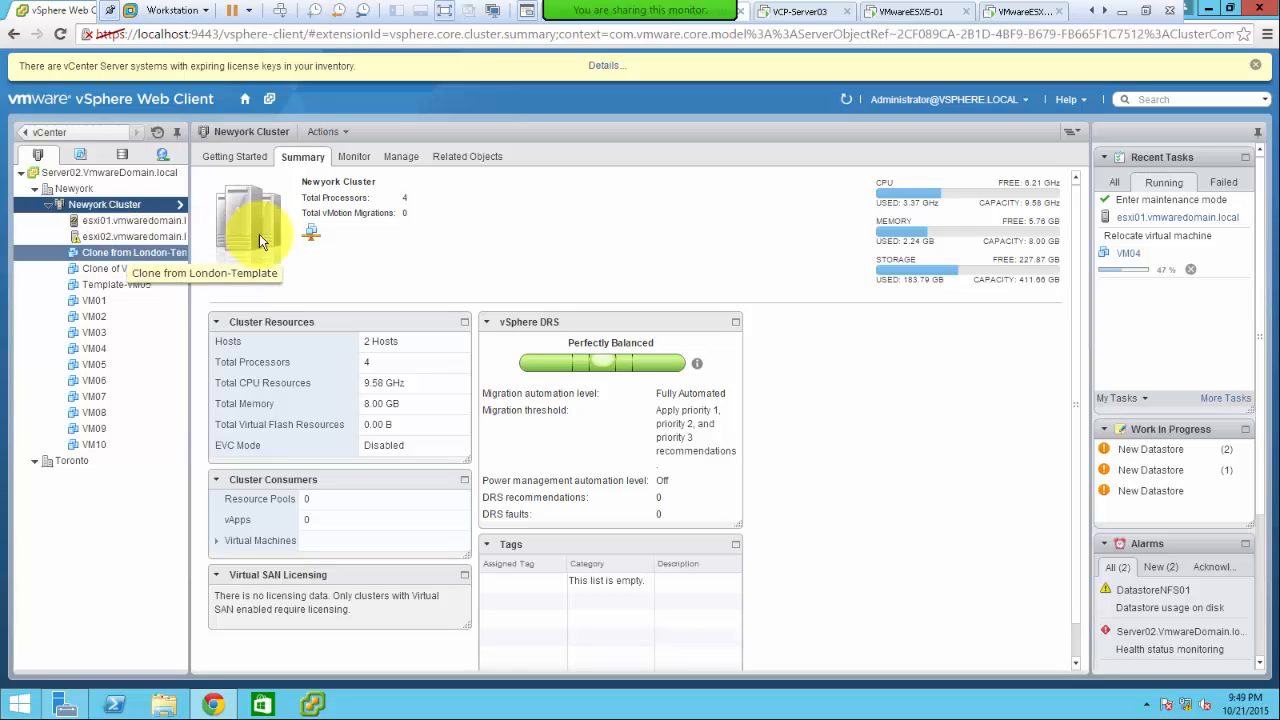
- Put host esxi02 into maintenance mode and confirm
{"action": "right_click", "coordinate": [119, 242]}
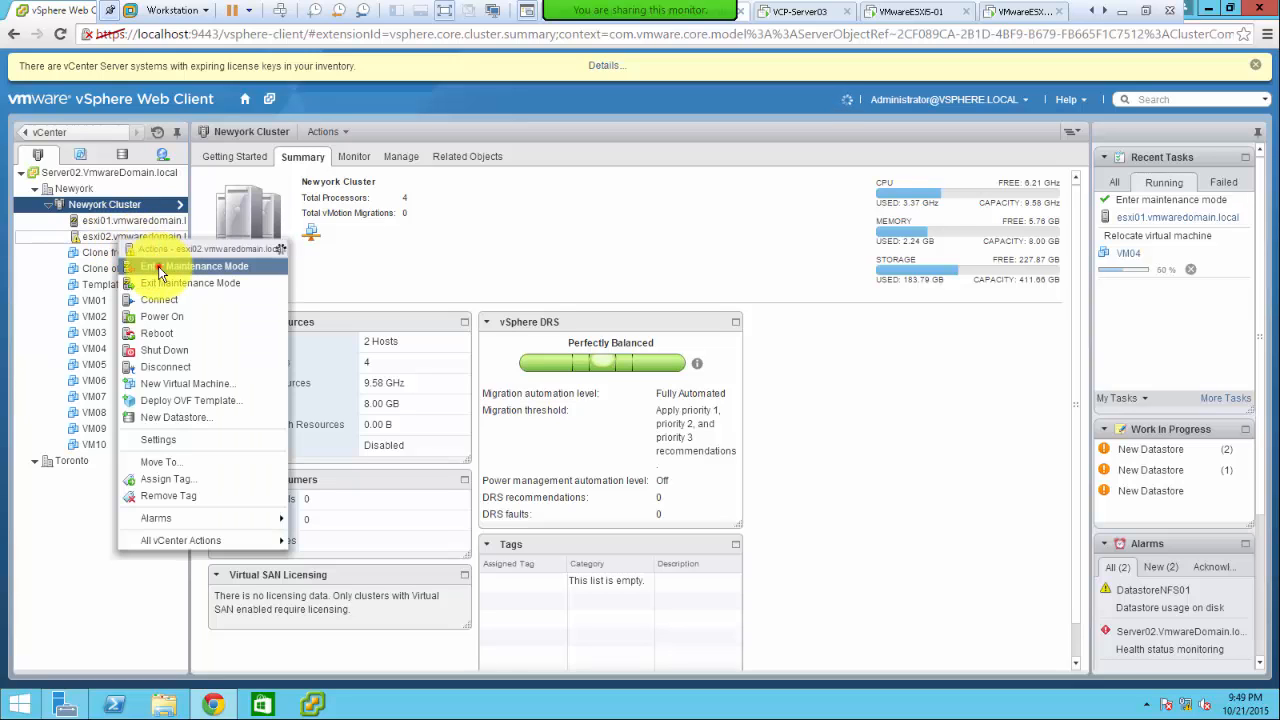
{"action": "left_click", "coordinate": [158, 266]}
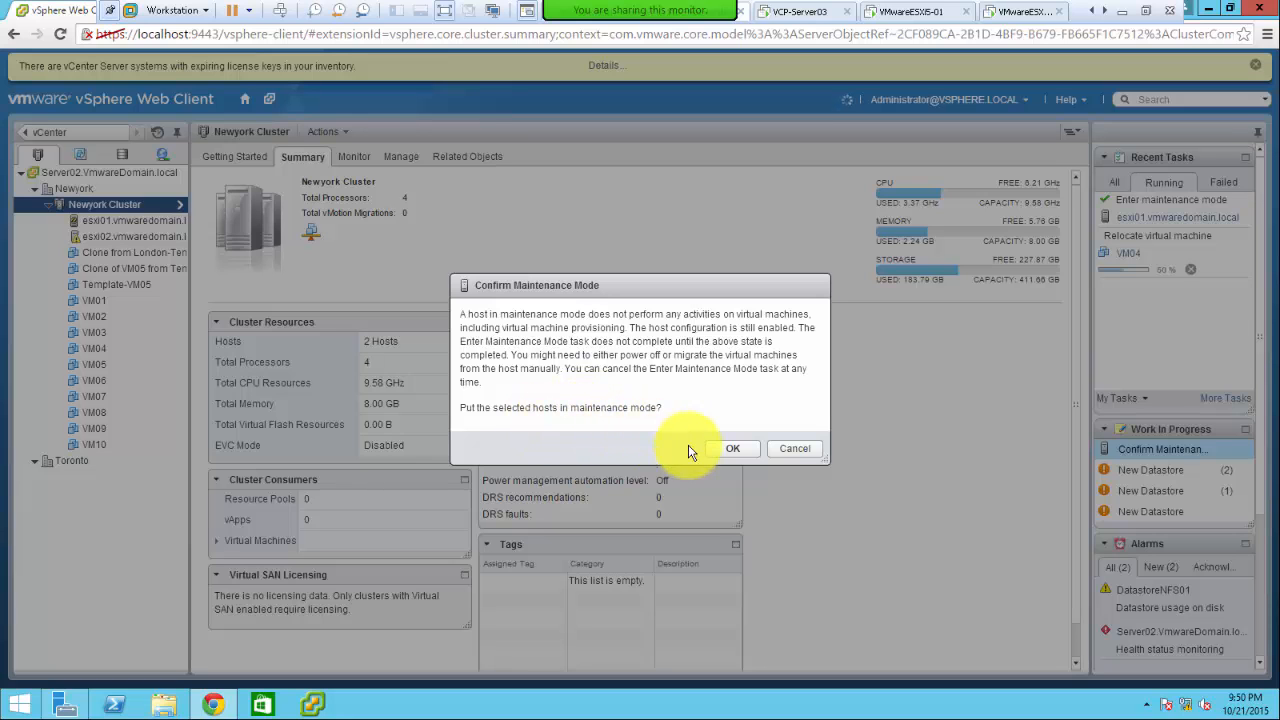
{"action": "left_click", "coordinate": [734, 490]}
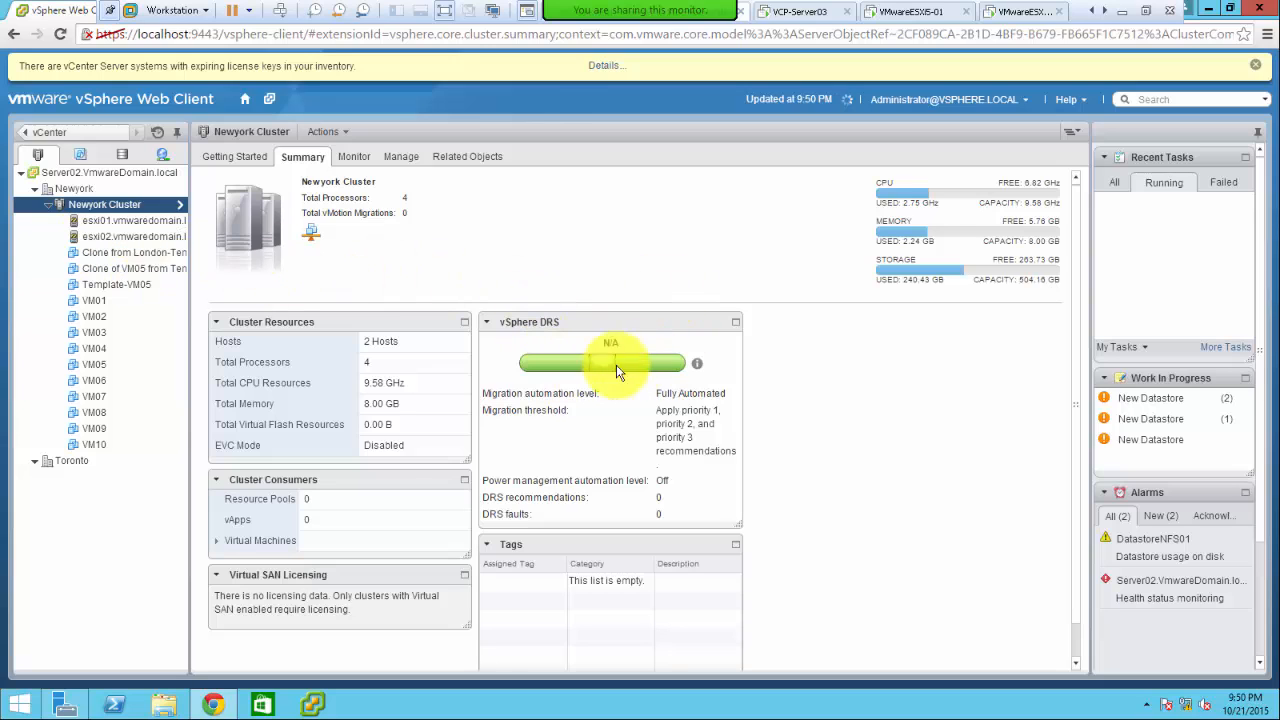
- Take esxi02 out of maintenance mode, then bring up the PowerPoint 'Manual Automation' slide
{"action": "right_click", "coordinate": [94, 241]}
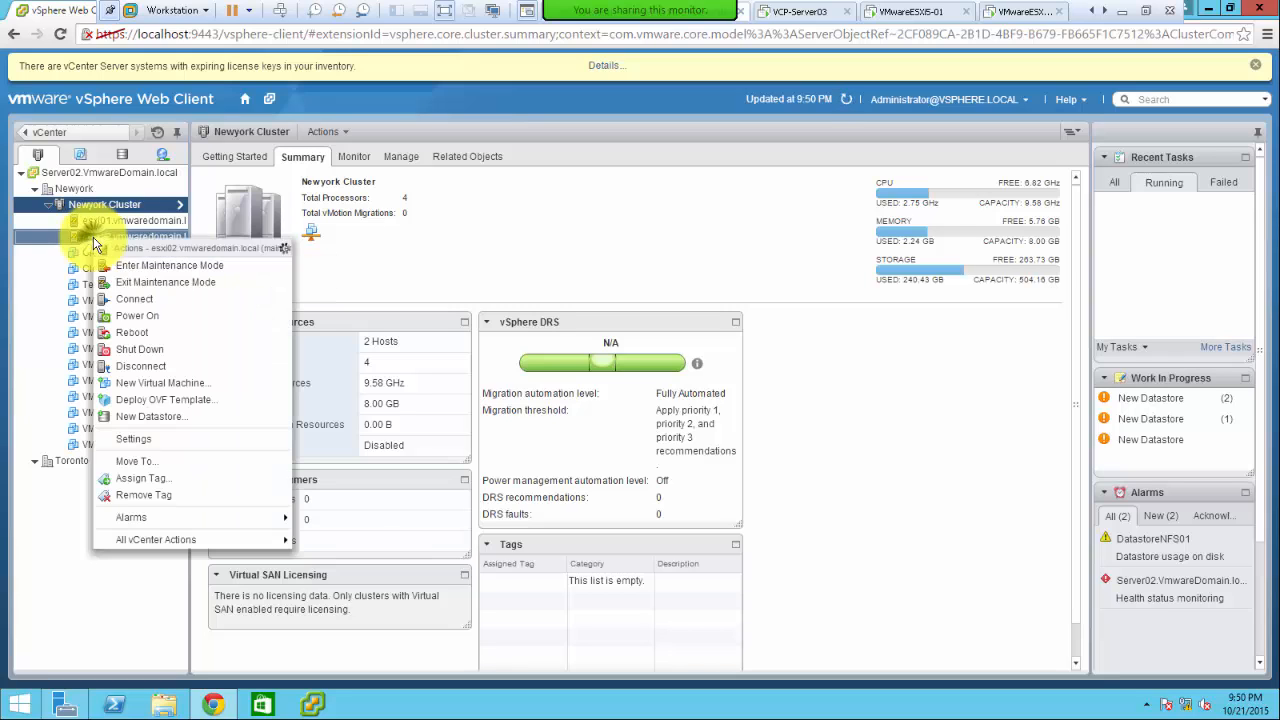
{"action": "left_click", "coordinate": [142, 284]}
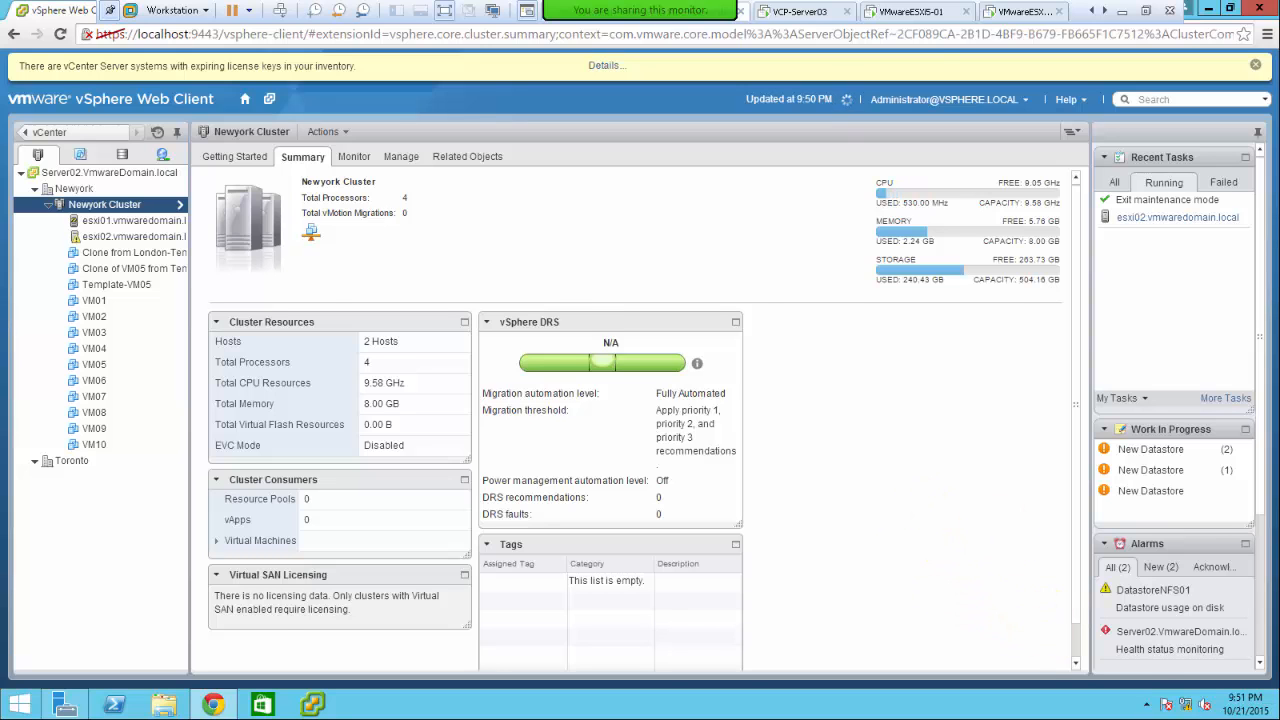
{"action": "key", "text": "alt+Tab"}
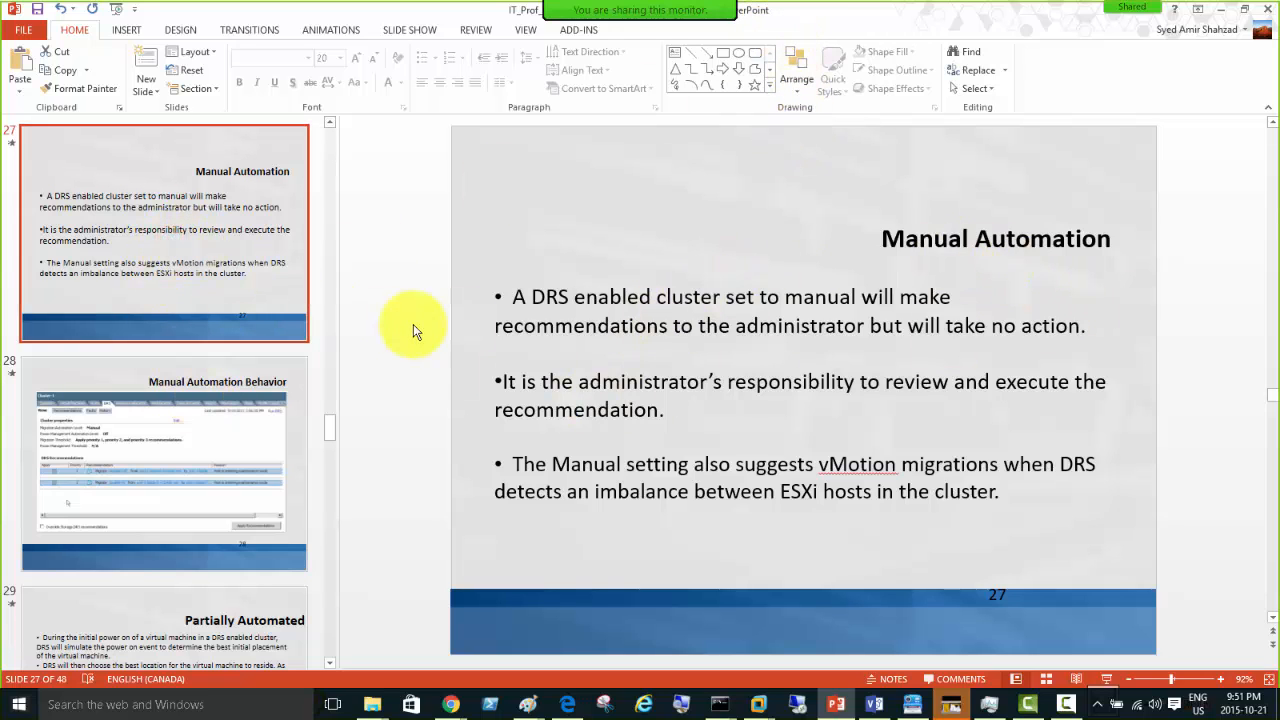
- Shrink the PowerPoint window and move it aside to reveal the Newyork Cluster summary
{"action": "left_click_drag", "start_coordinate": [883, 12], "coordinate": [967, 473]}
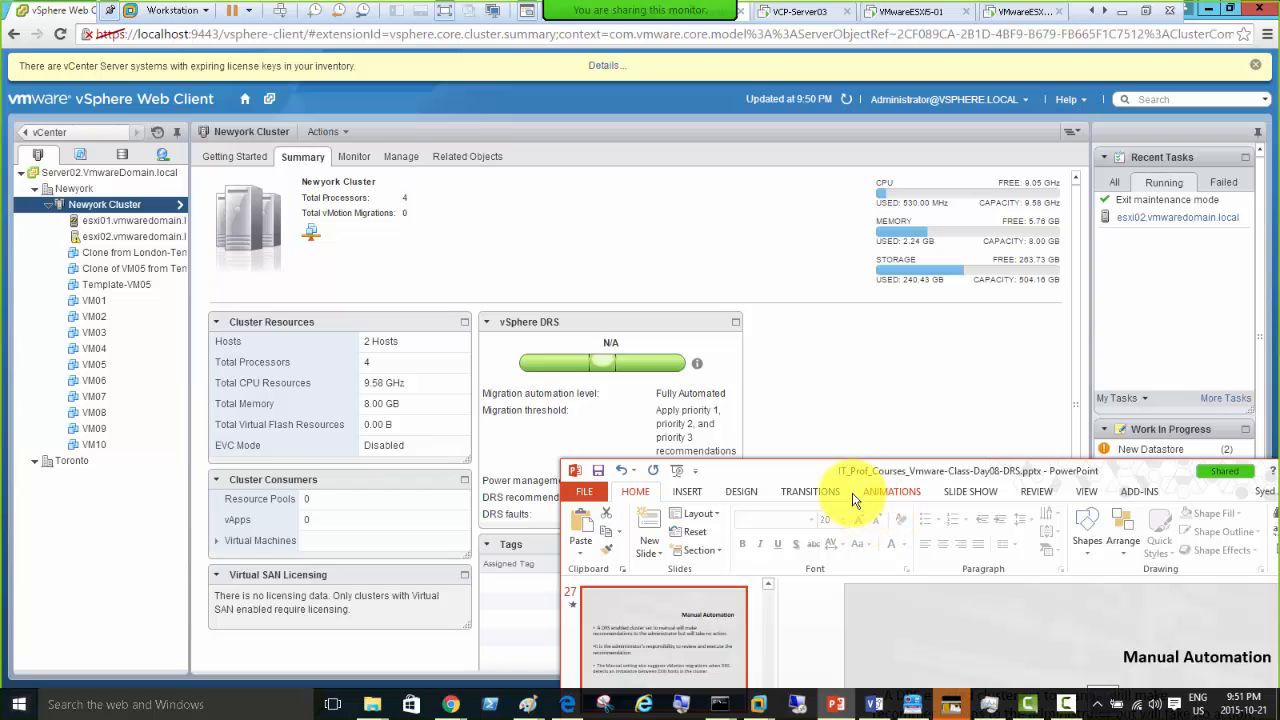
{"action": "left_click_drag", "start_coordinate": [818, 480], "coordinate": [688, 476]}
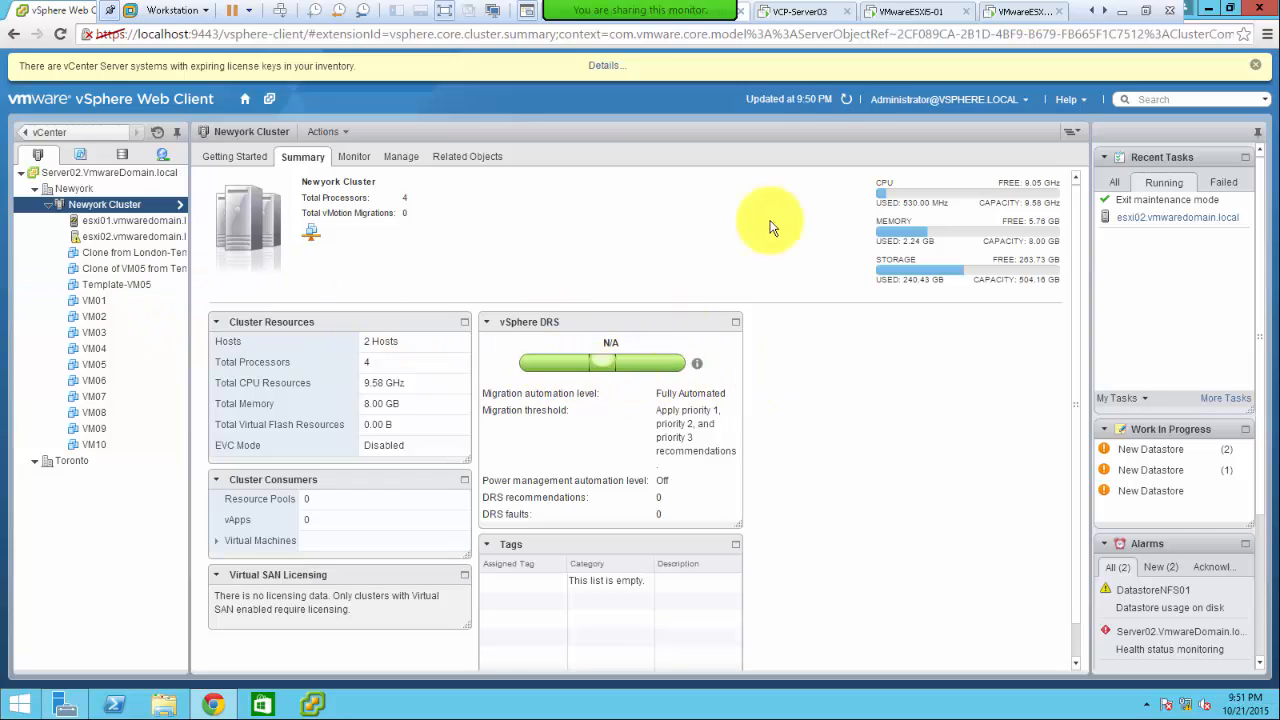
- Refresh until Newyork Cluster DRS shows Perfectly Balanced, then return to PowerPoint
{"action": "left_click", "coordinate": [845, 101]}
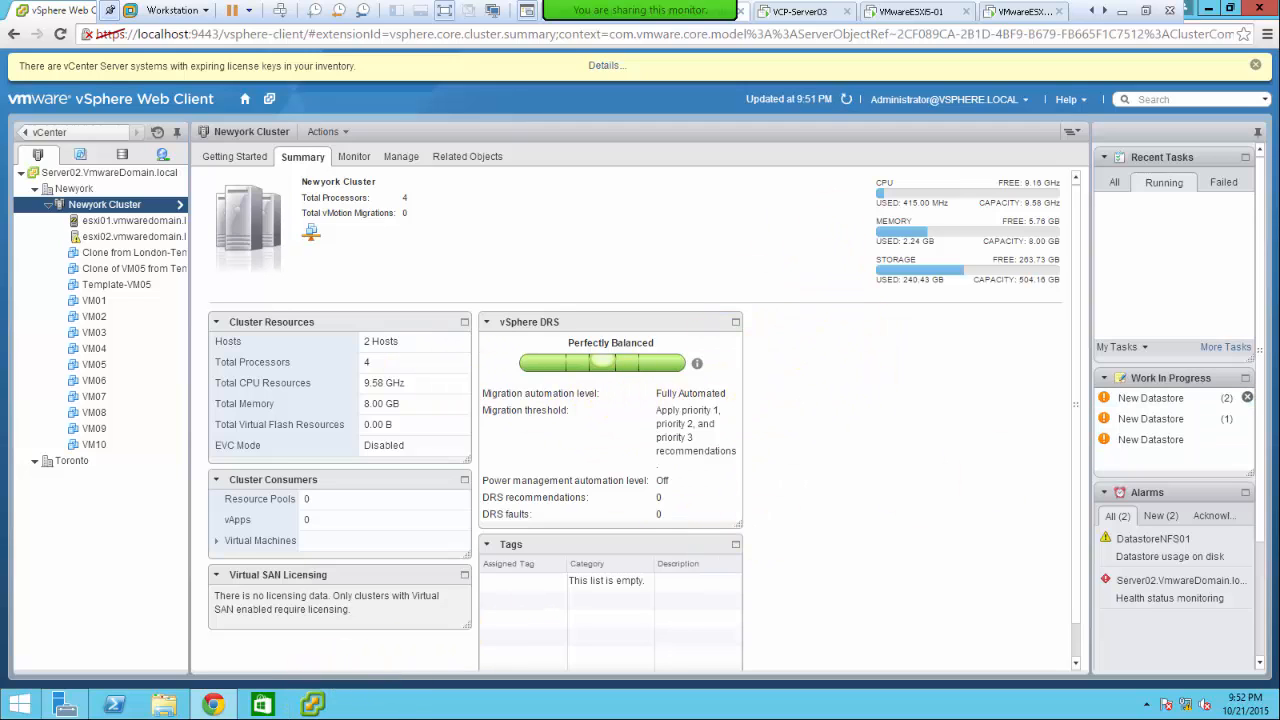
{"action": "key", "text": "alt+Tab"}
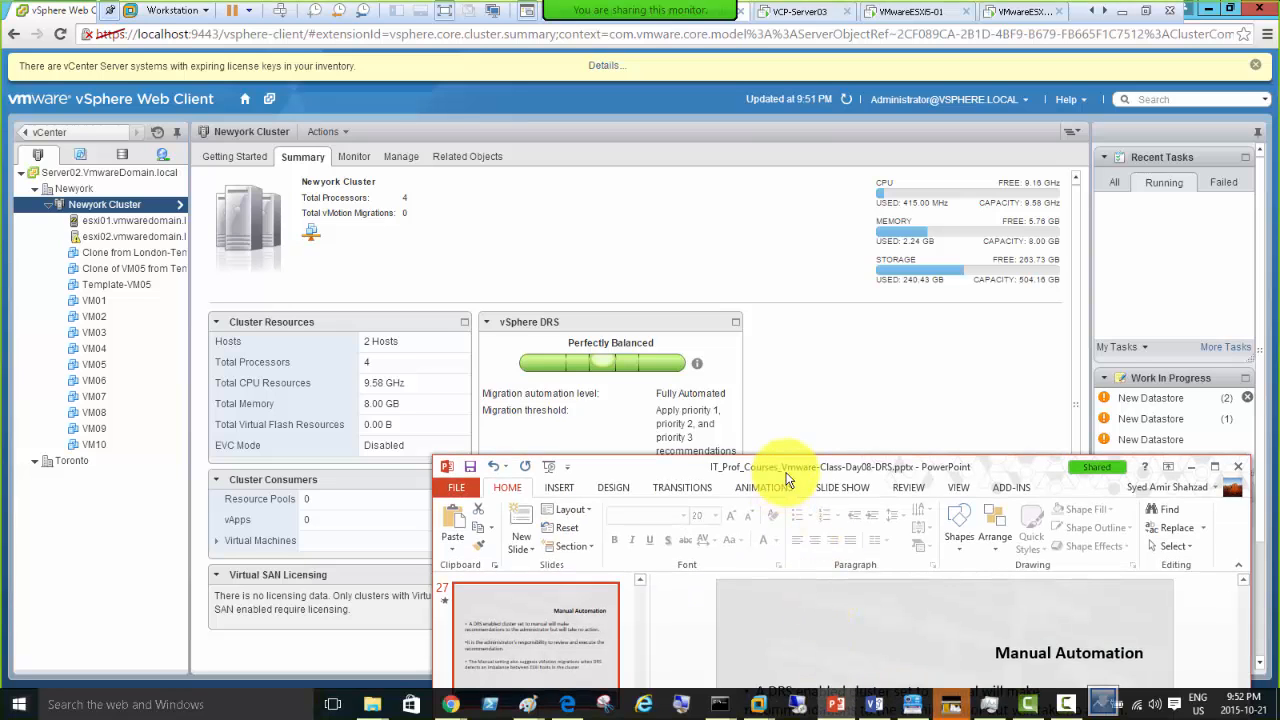
- Maximize PowerPoint and highlight the first bullet on slide 27 about manual DRS recommendations
{"action": "left_click_drag", "start_coordinate": [790, 469], "coordinate": [628, 150]}
{"action": "double_click", "coordinate": [706, 137]}
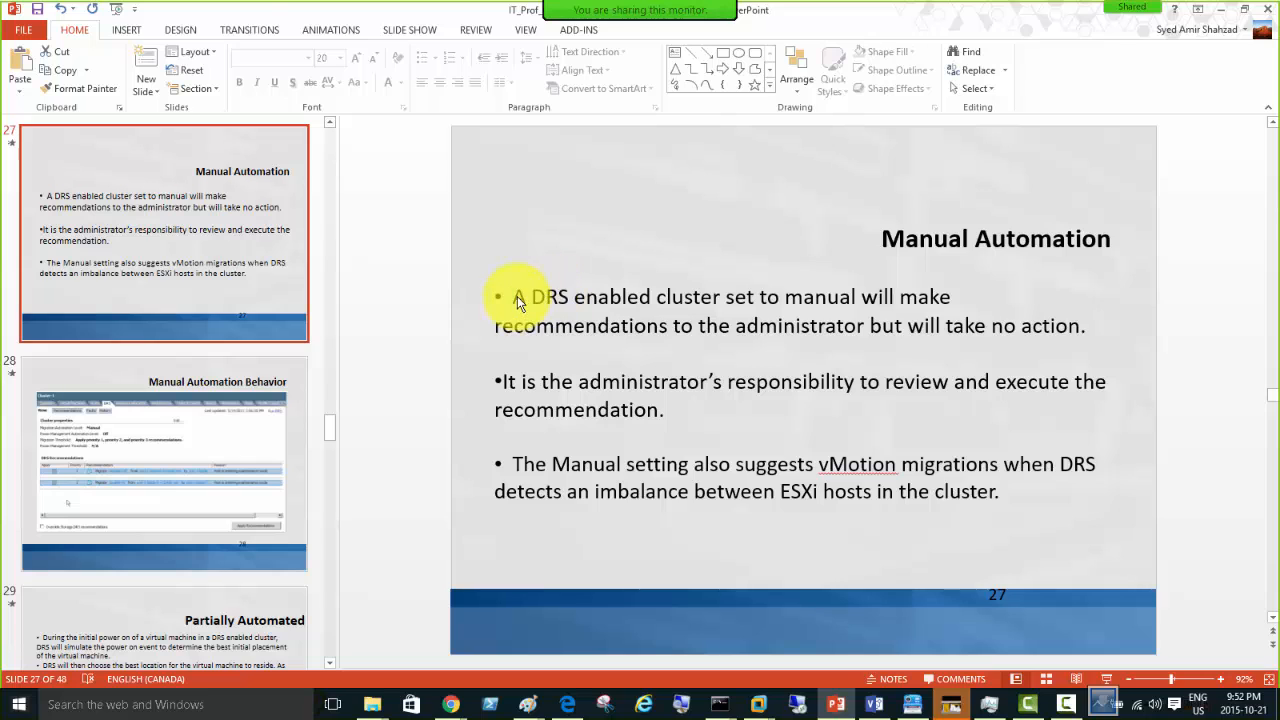
{"action": "left_click_drag", "start_coordinate": [533, 302], "coordinate": [848, 302]}
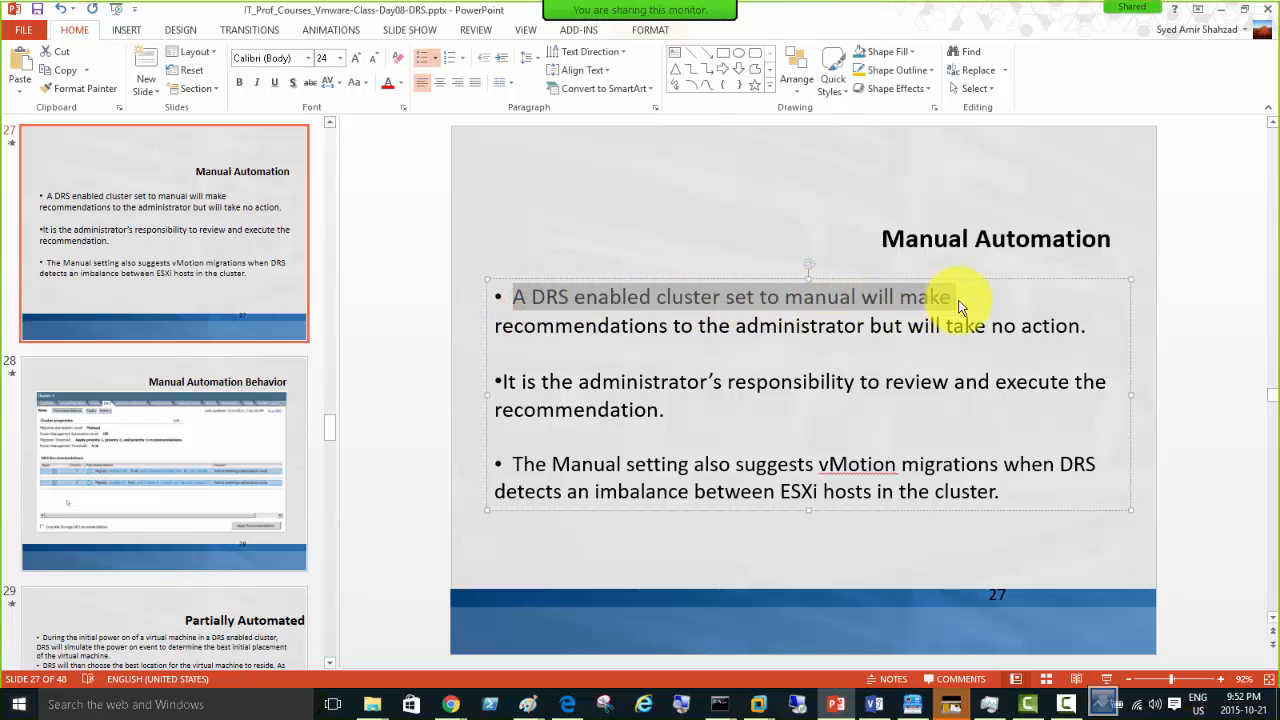
{"action": "left_click_drag", "start_coordinate": [958, 304], "coordinate": [1090, 340]}
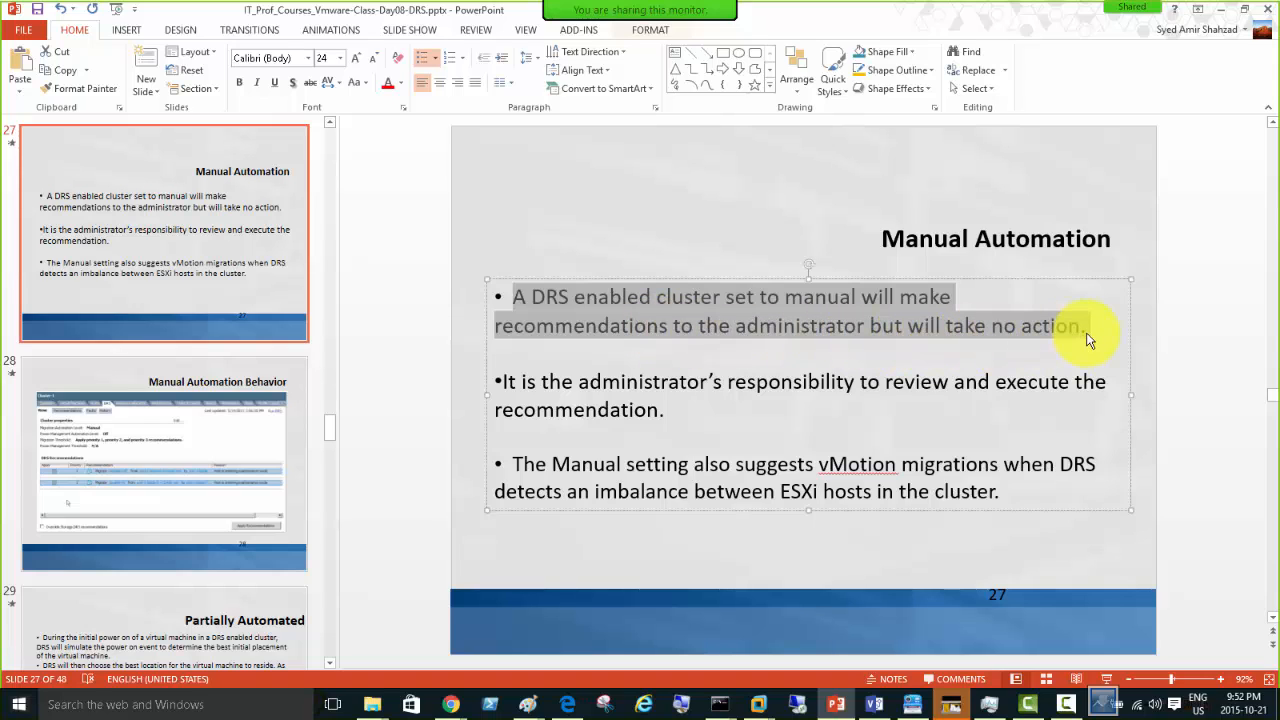